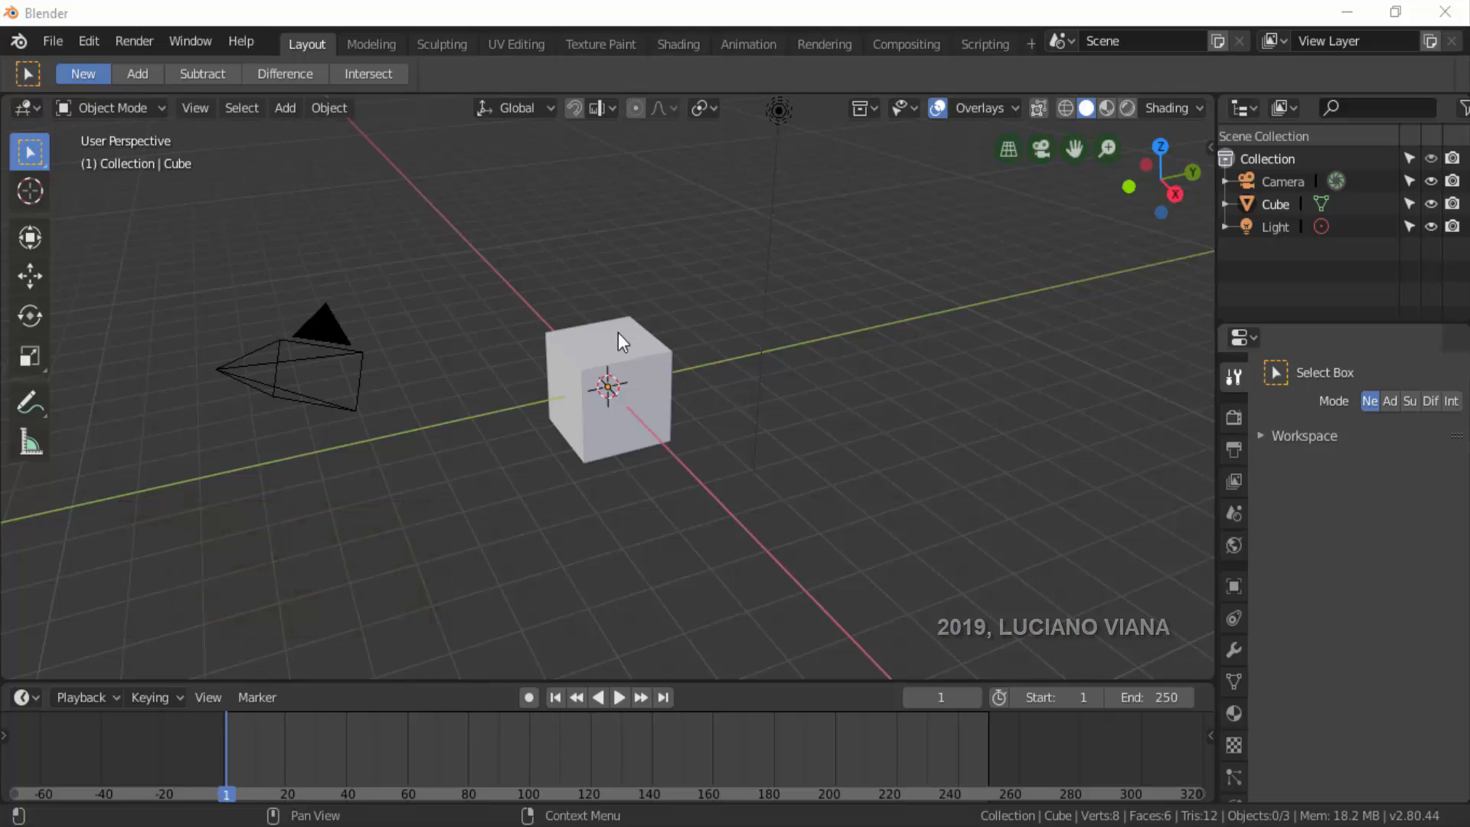
Select the default cube and enter Edit Mode on it
click(602, 344)
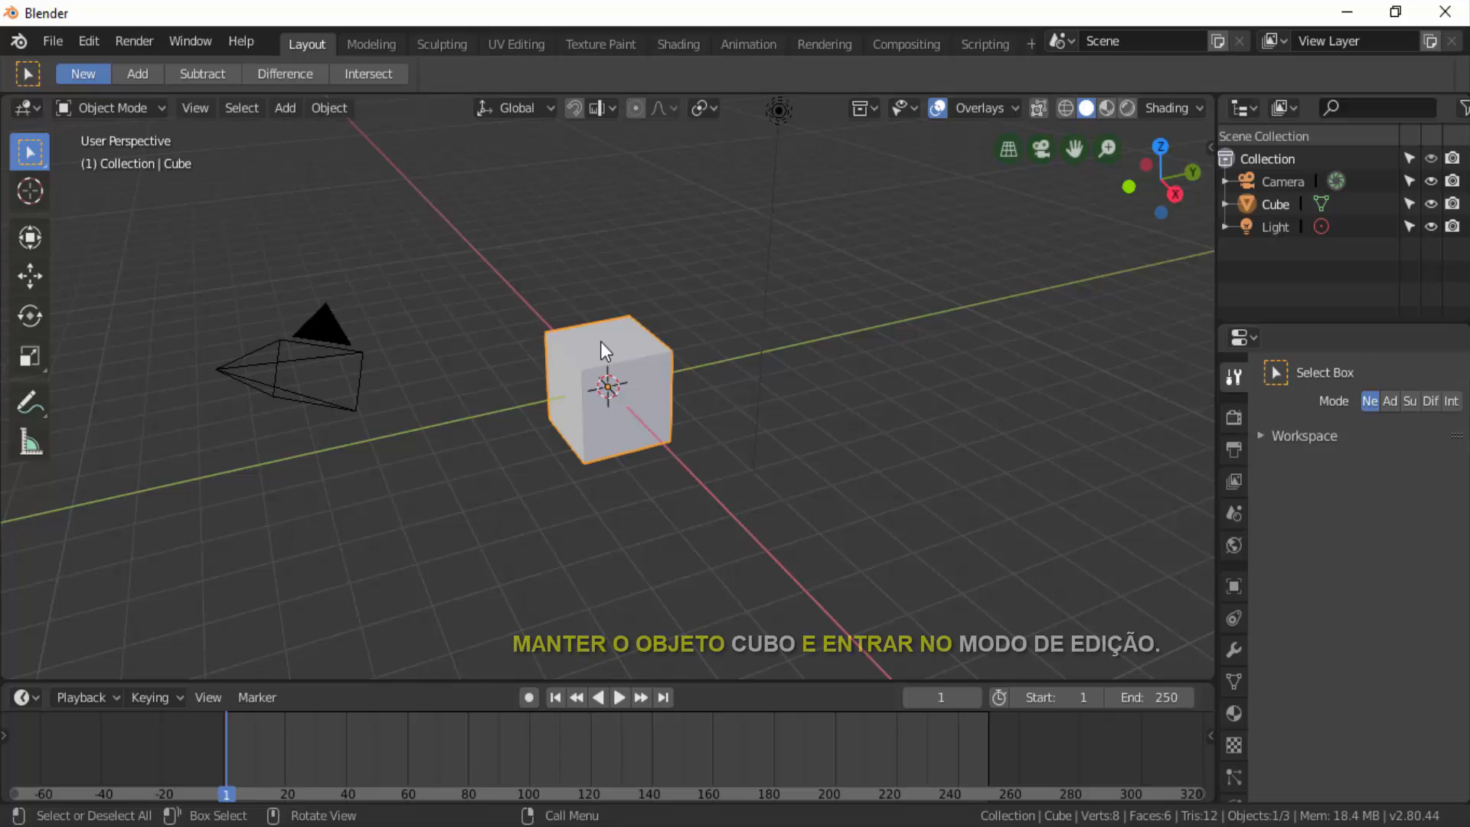
scroll(415, 419, up, 4)
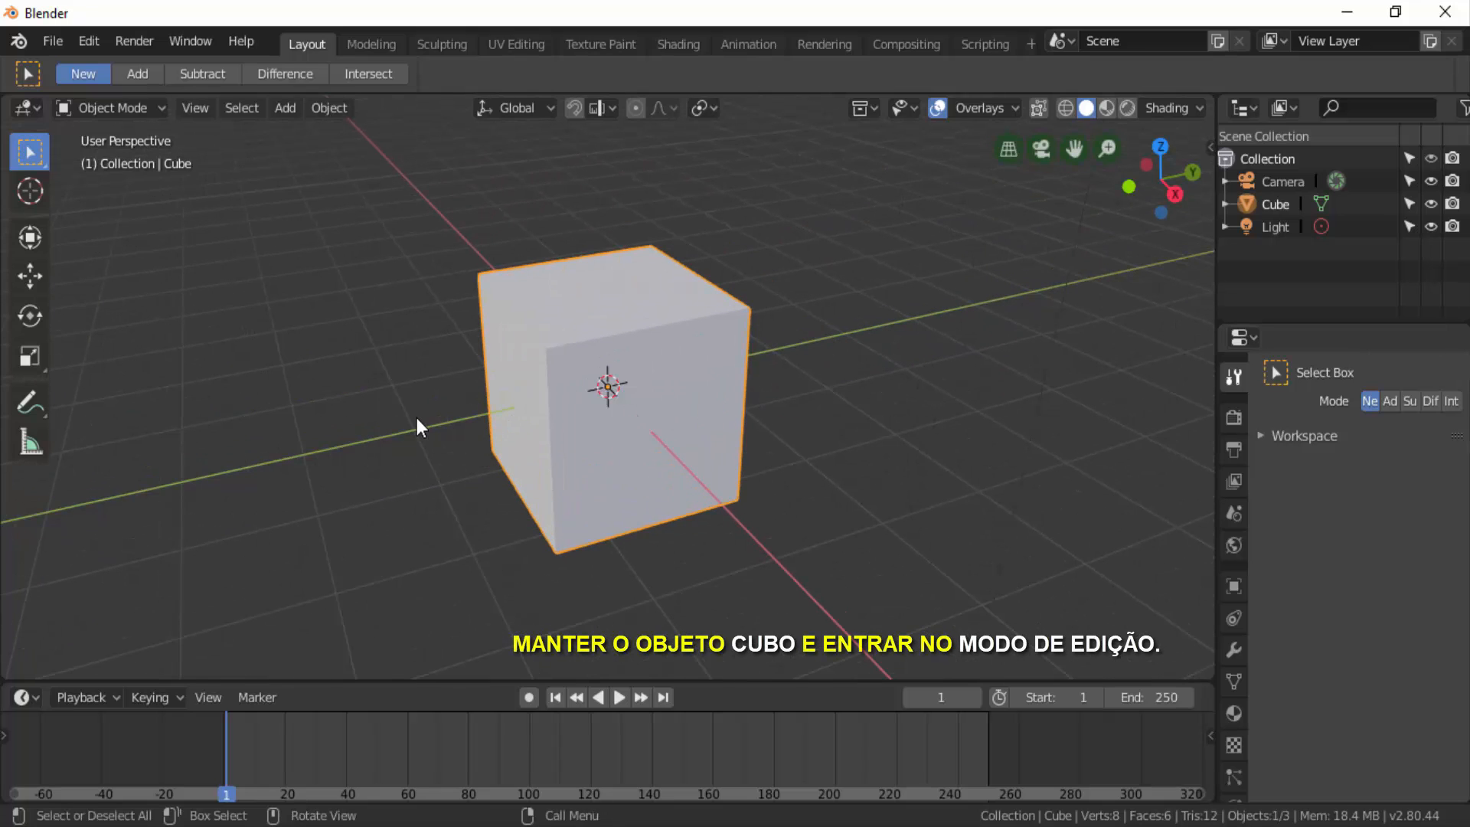
click(103, 106)
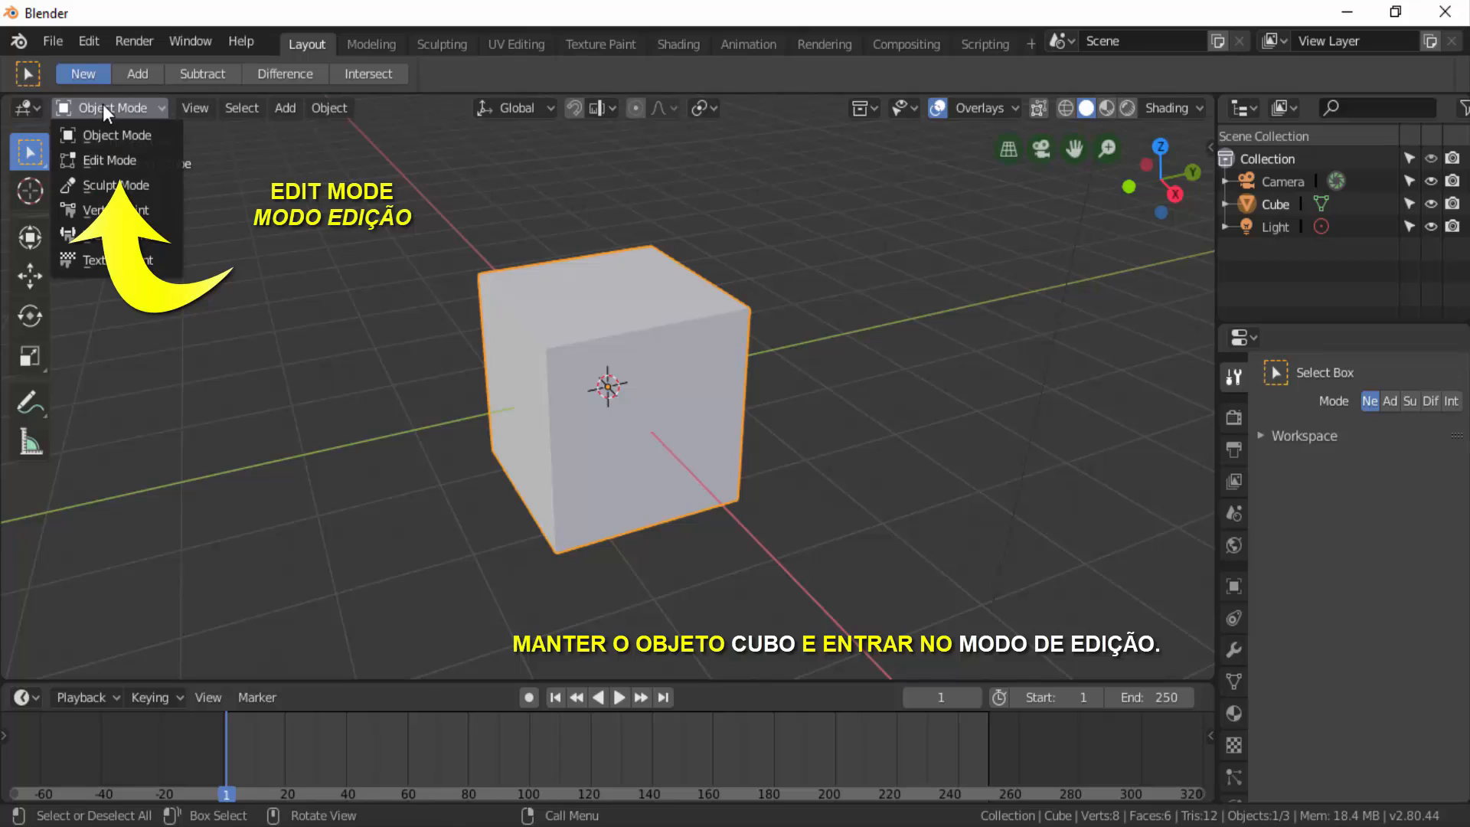
click(98, 160)
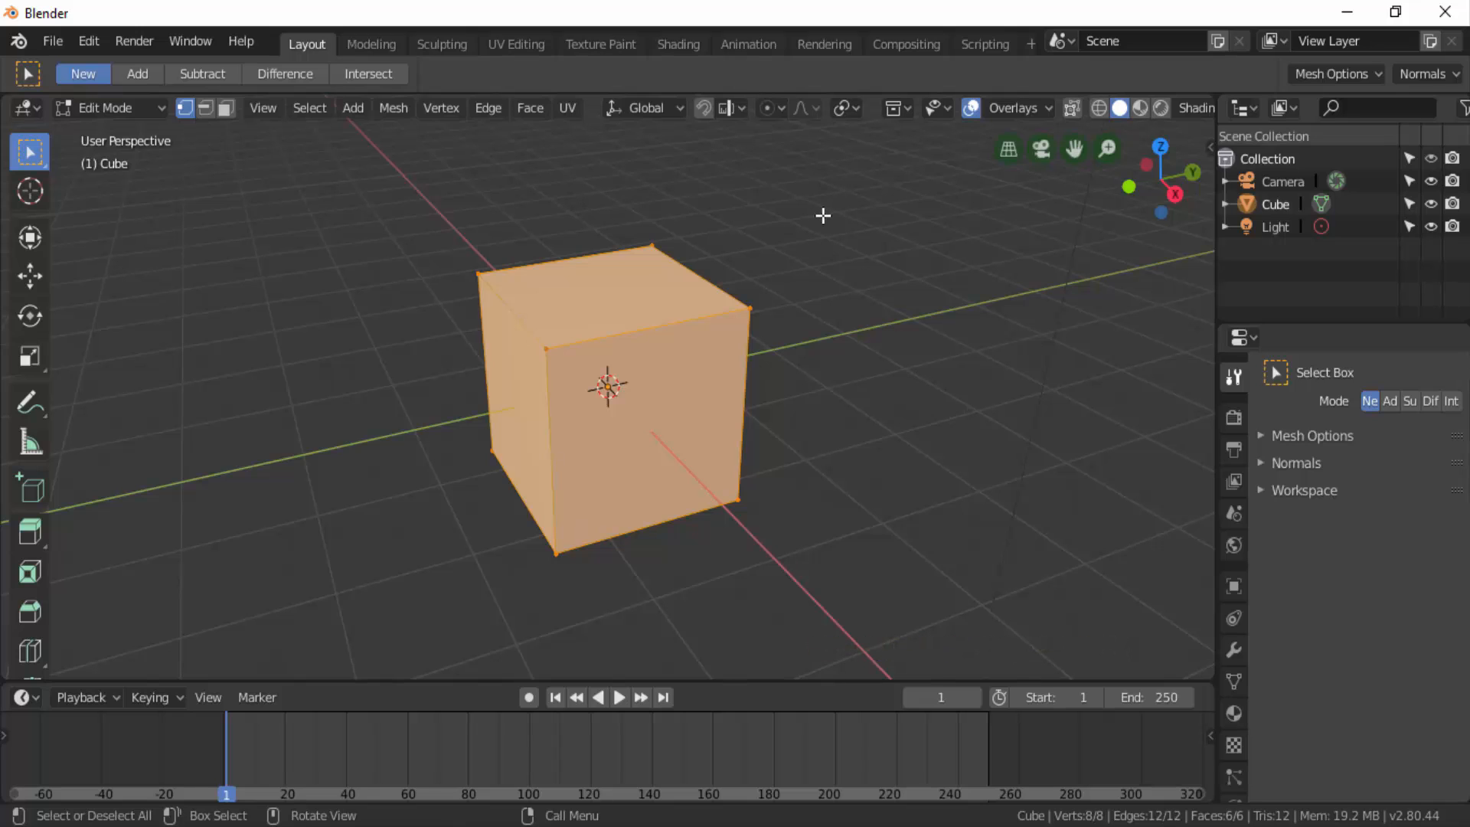
Subdivide the whole cube mesh twice and clear the selection
right_click(874, 291)
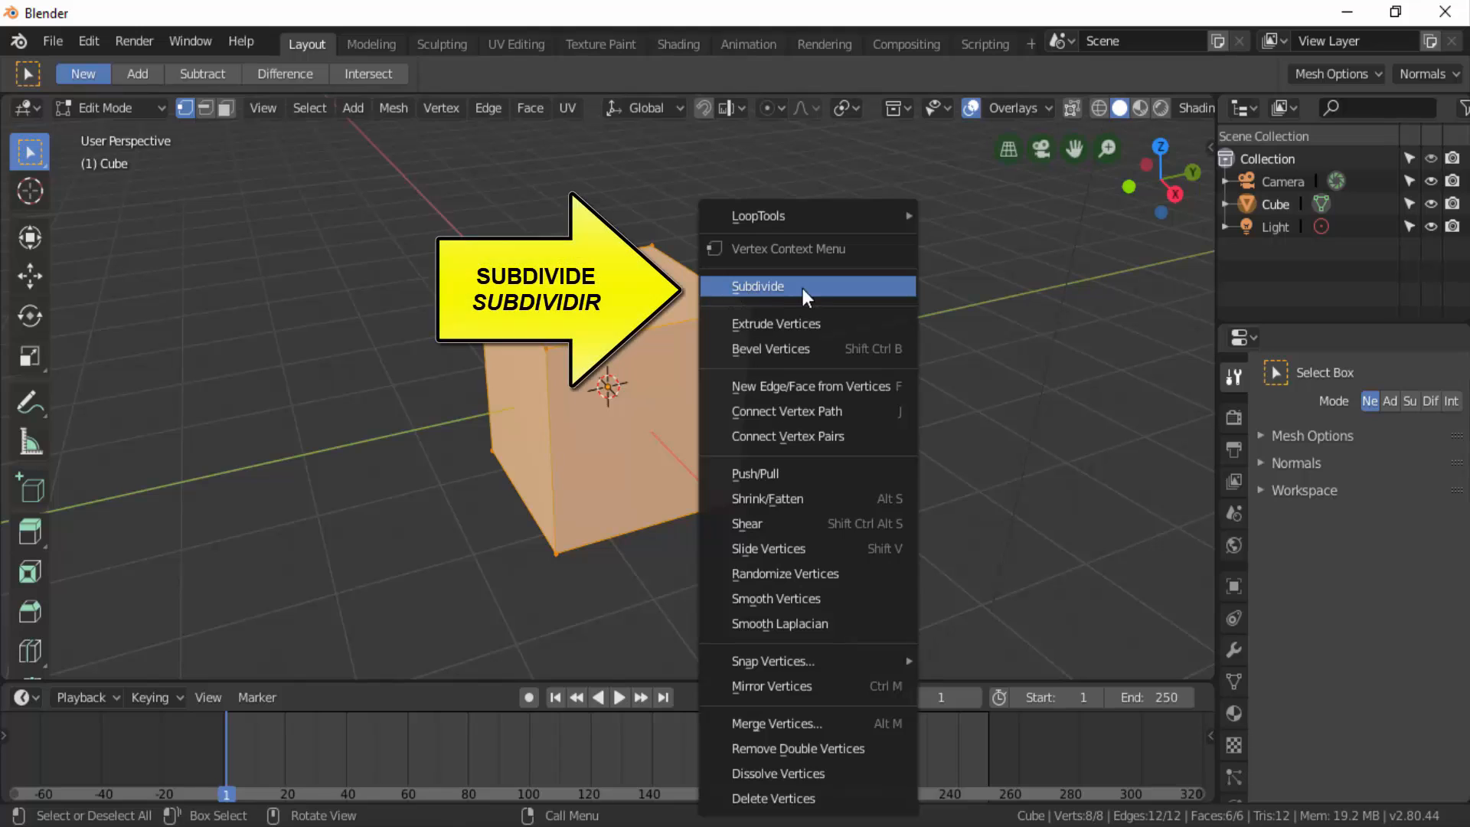
click(774, 285)
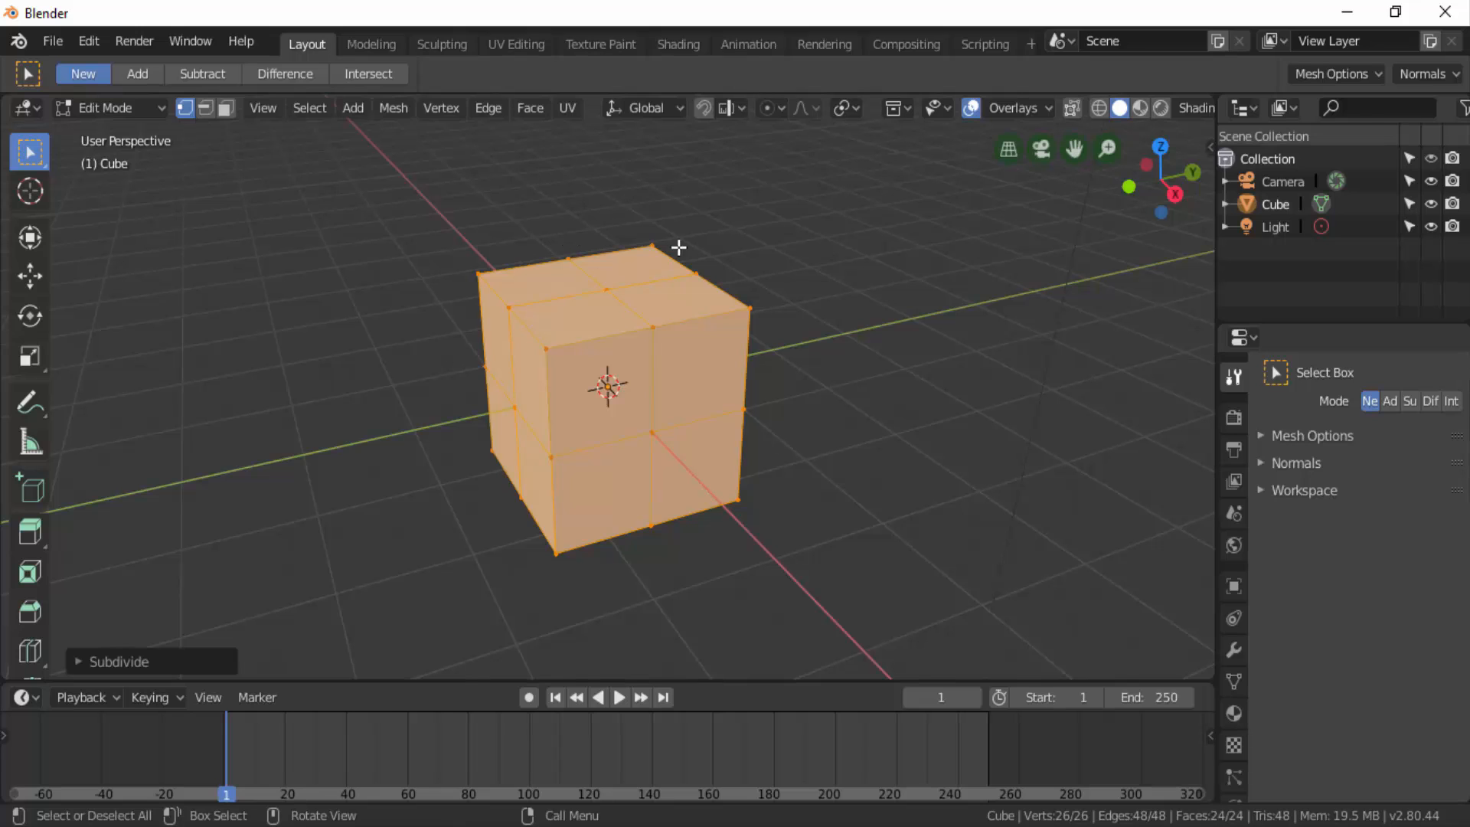
right_click(909, 295)
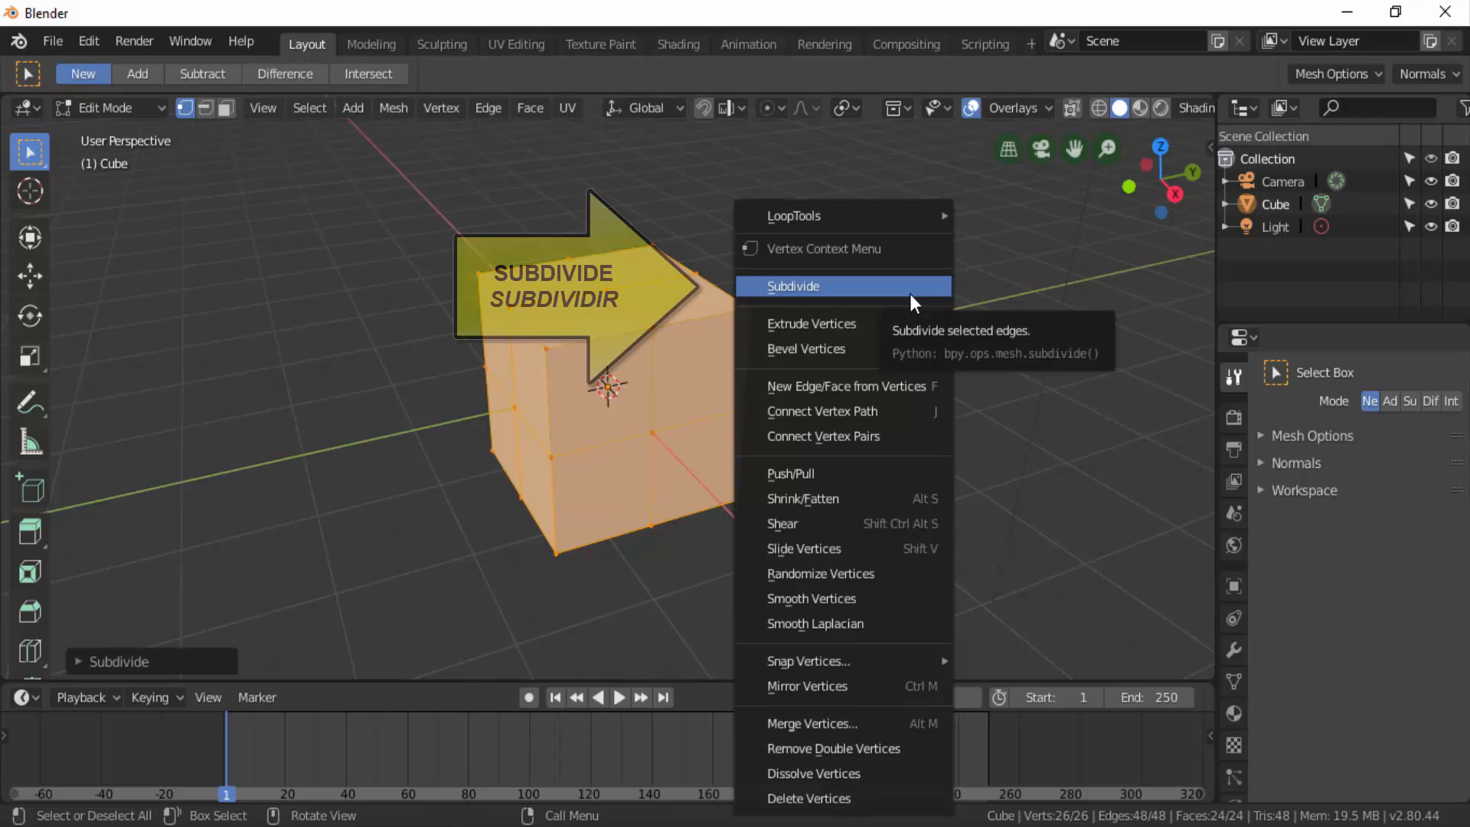
click(909, 292)
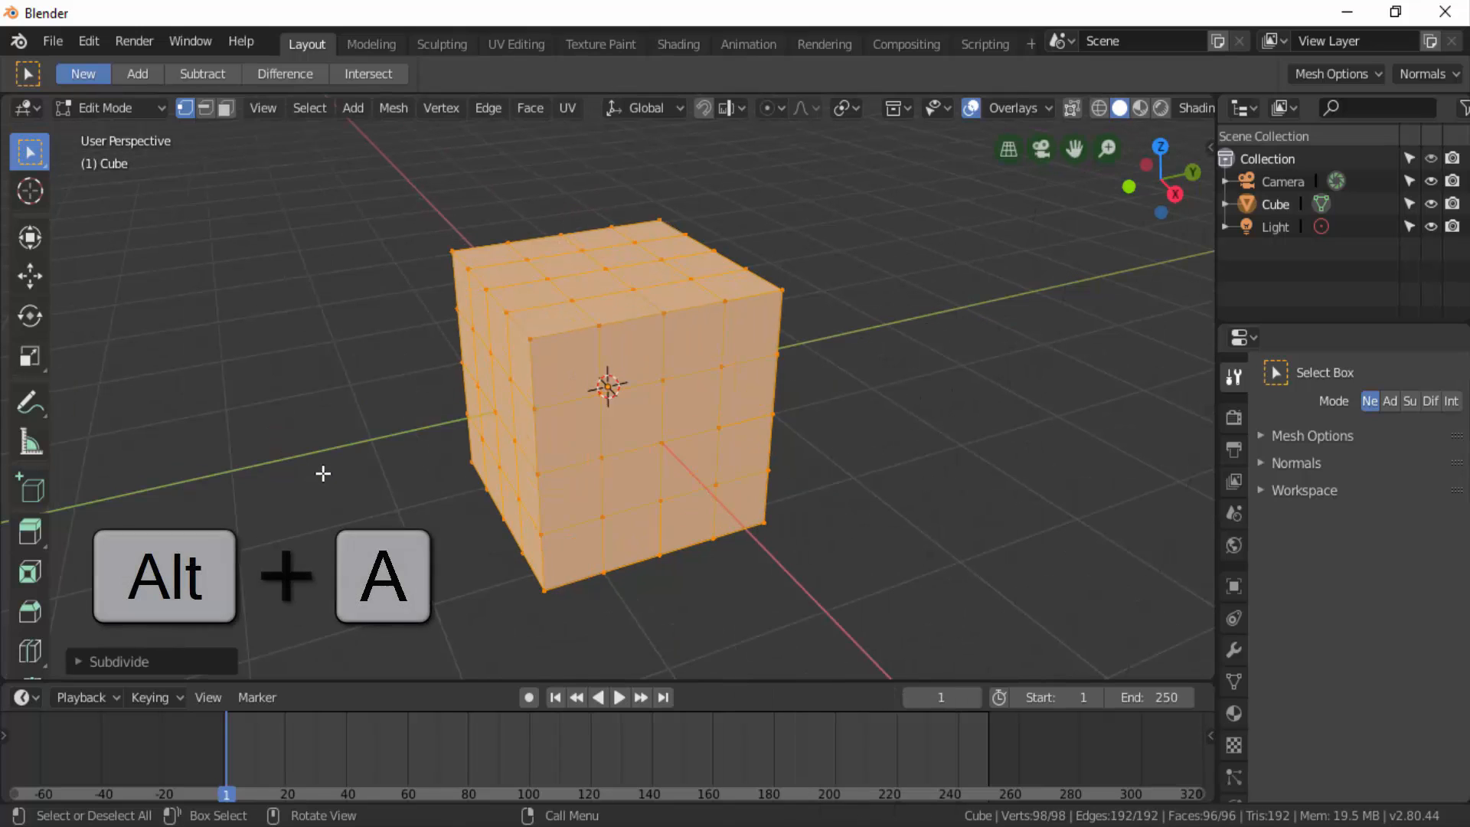
key(alt+a)
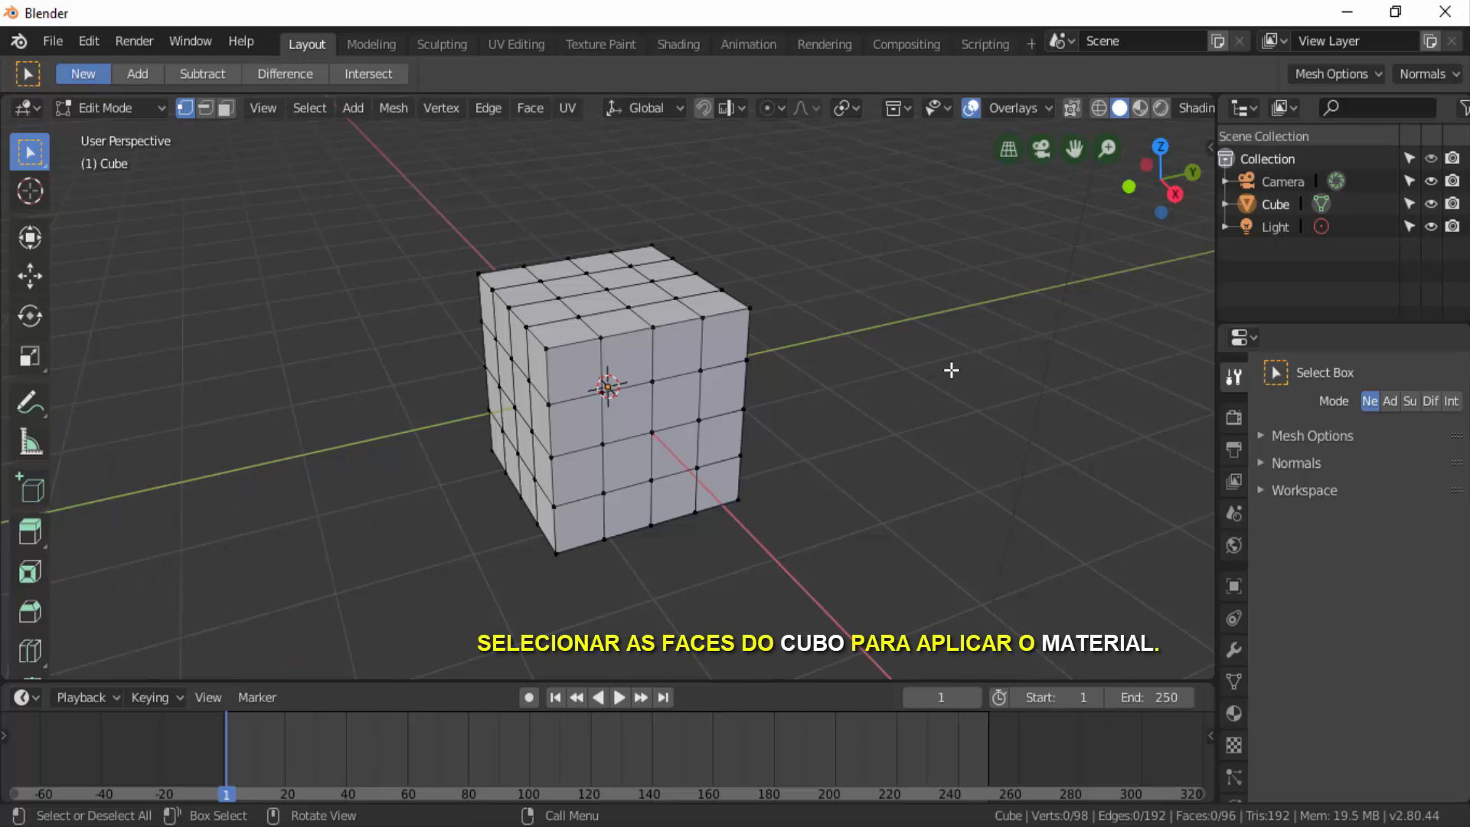
Select the entire cube mesh and rename its existing material "branco"
key(a)
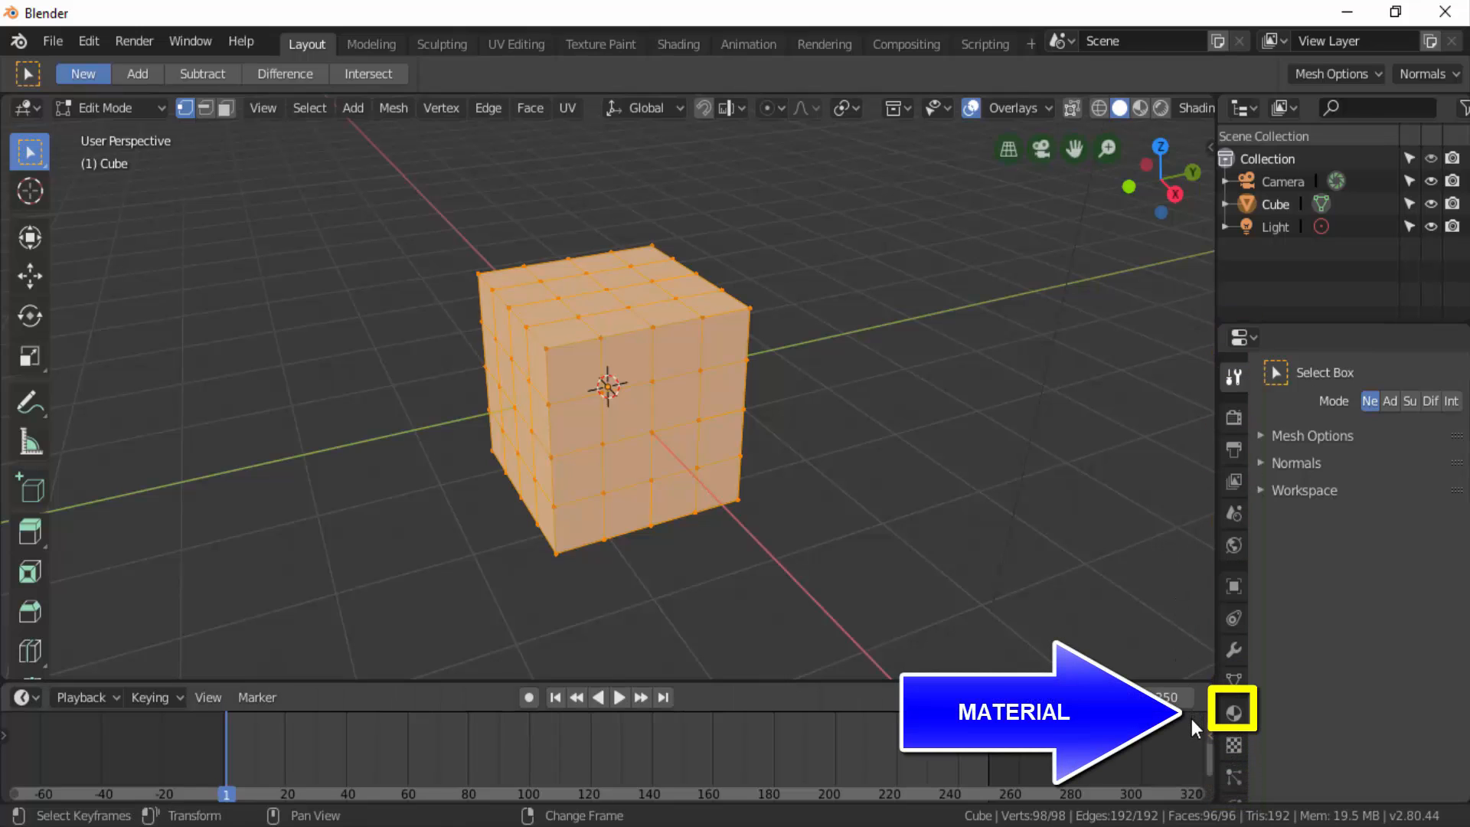
click(1233, 712)
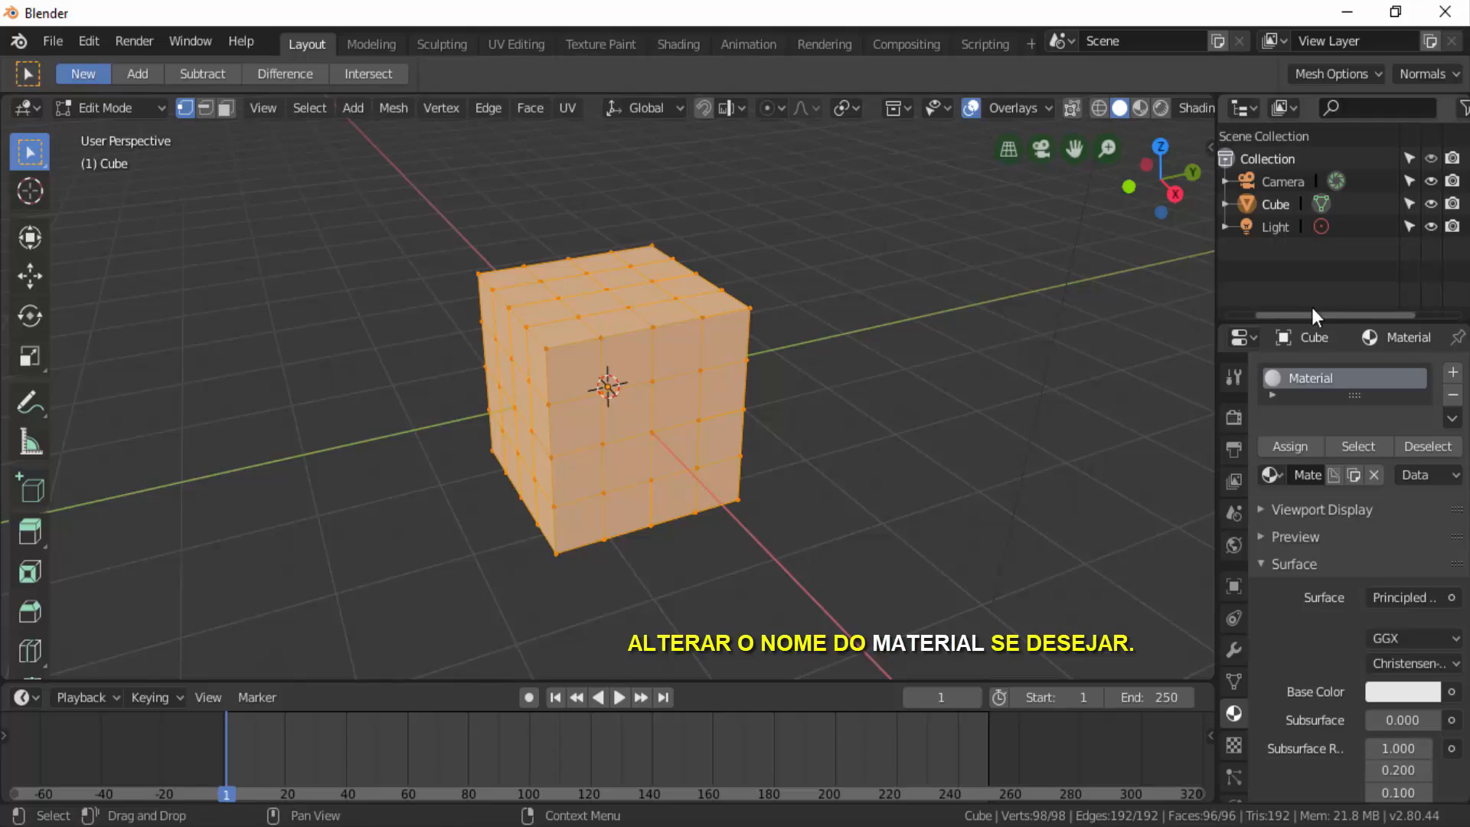
double_click(1298, 382)
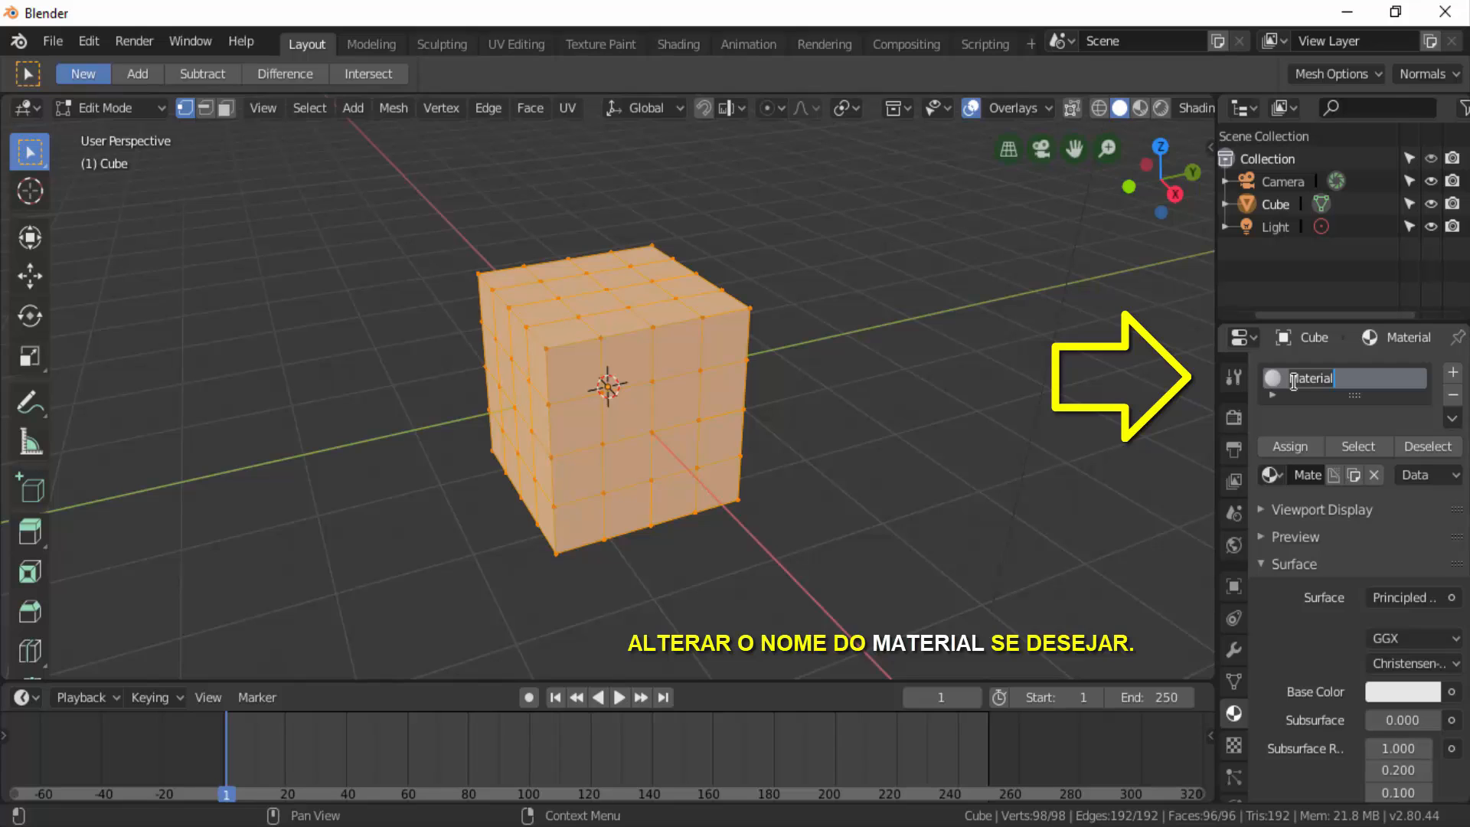
text(Branco)
key(Return)
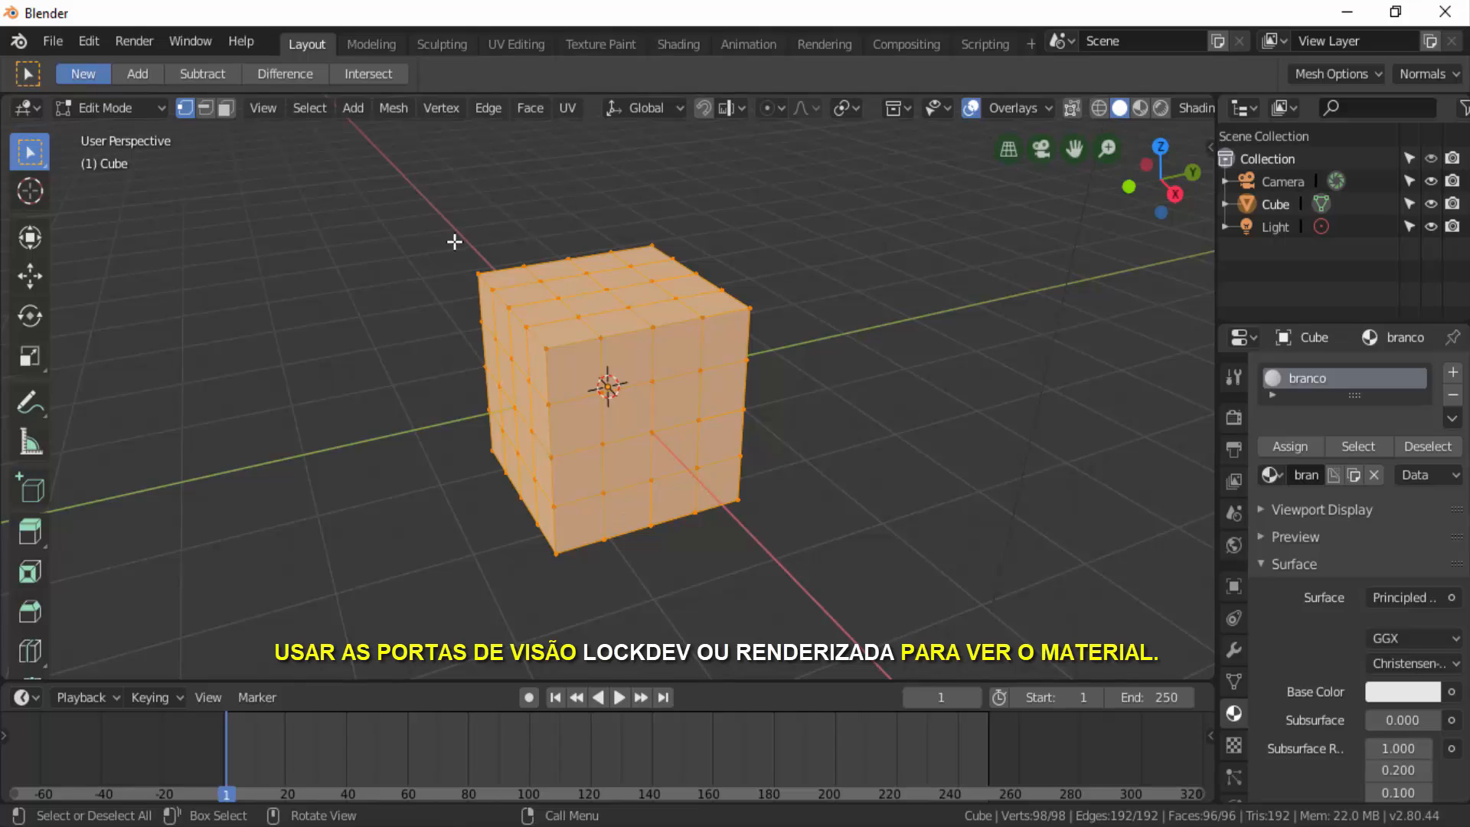
Preview the cube's material in LookDev shading, ending with the viewport set to Rendered shading
click(1142, 108)
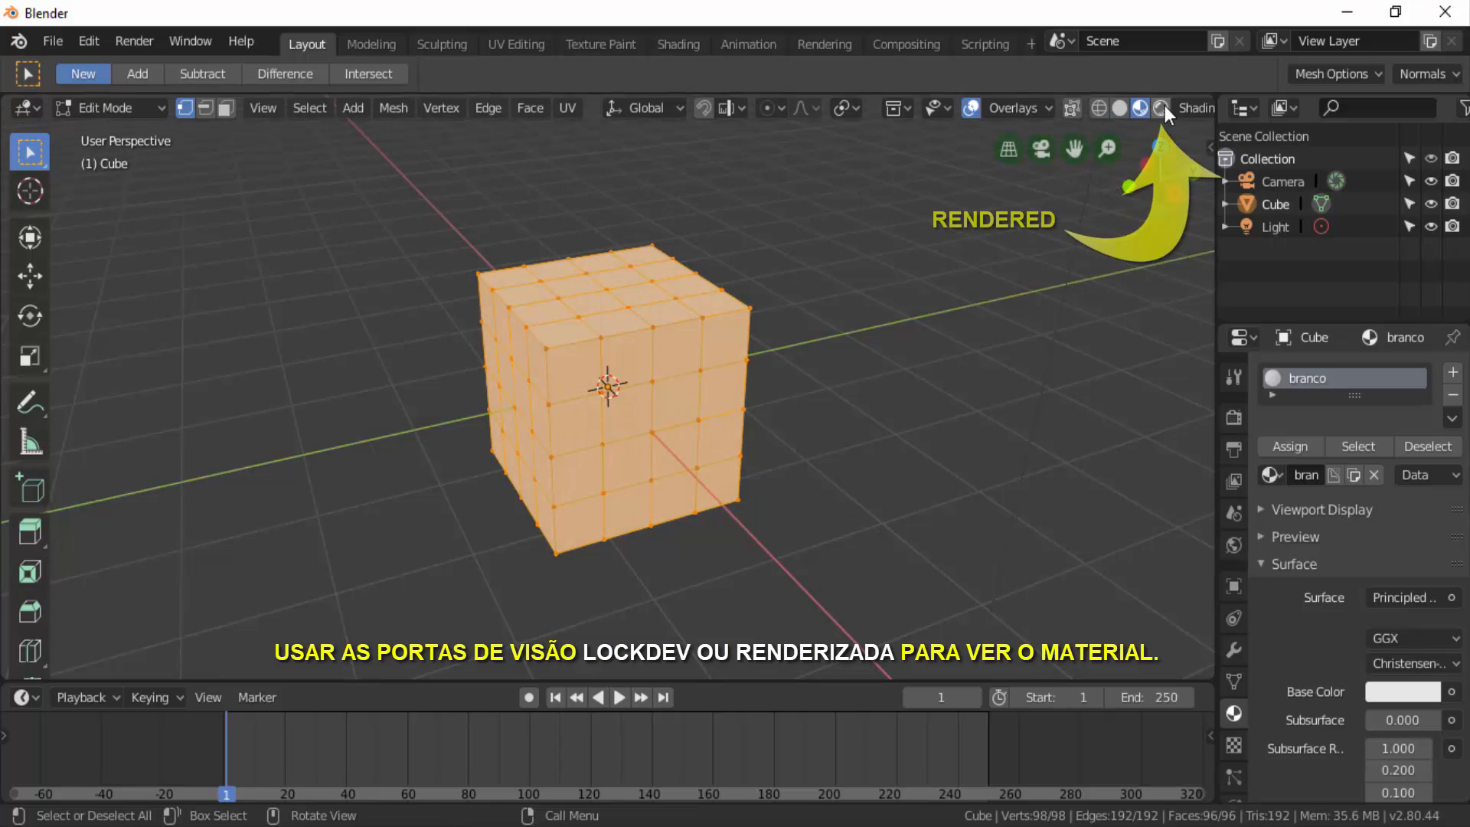
click(1165, 105)
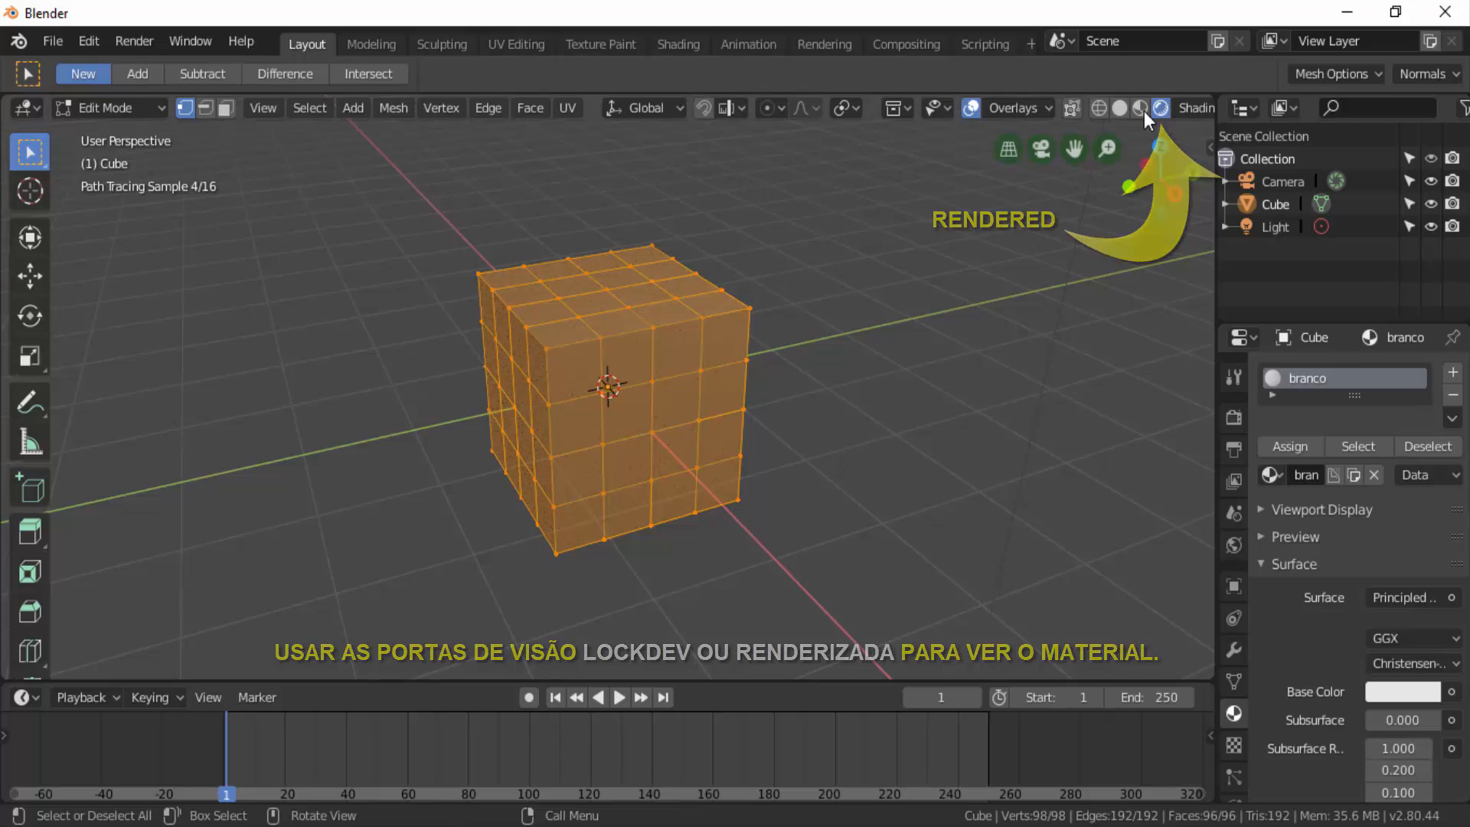
scroll(946, 431, up, 1)
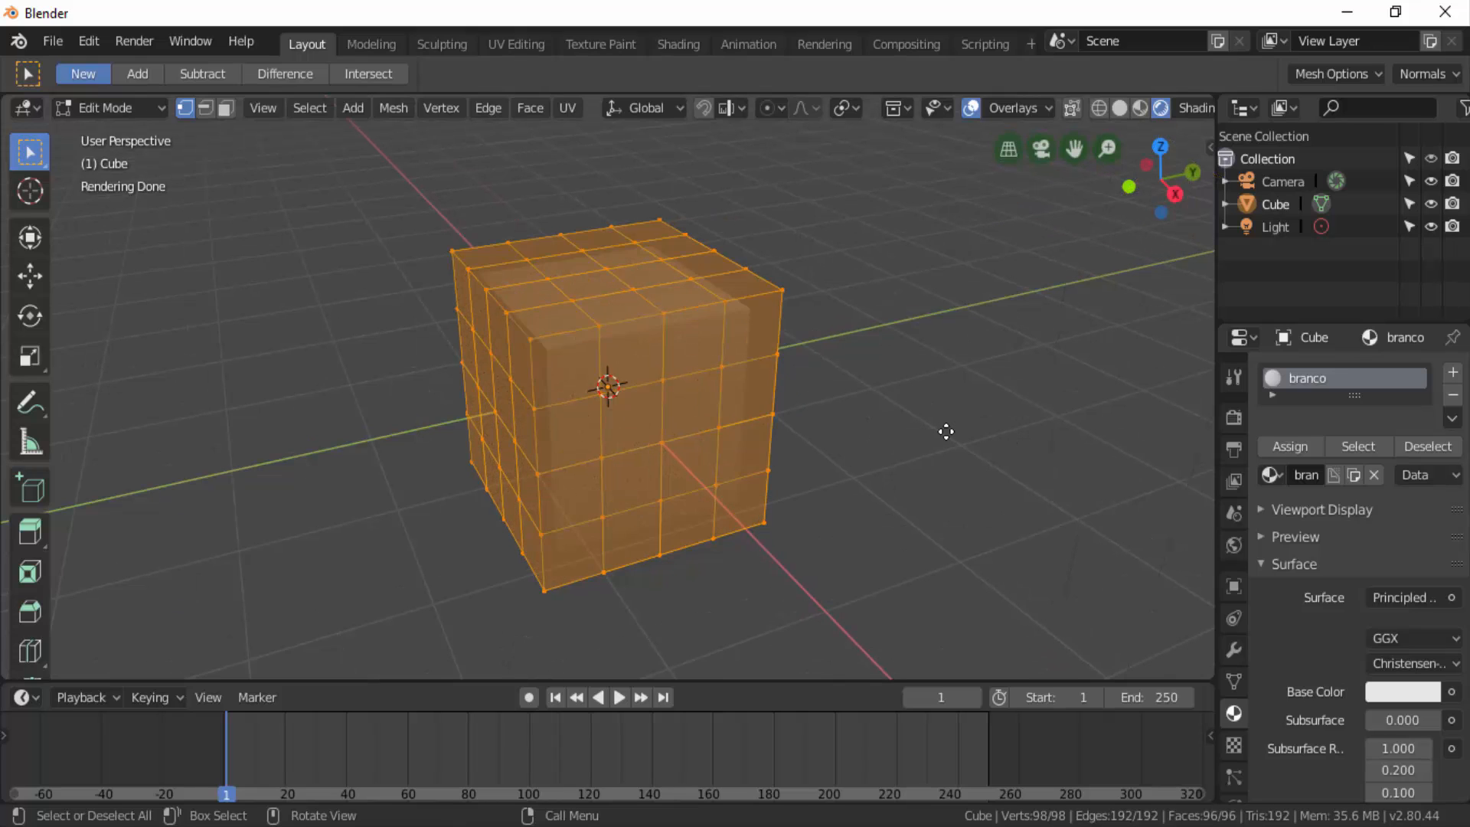
scroll(946, 431, down, 1)
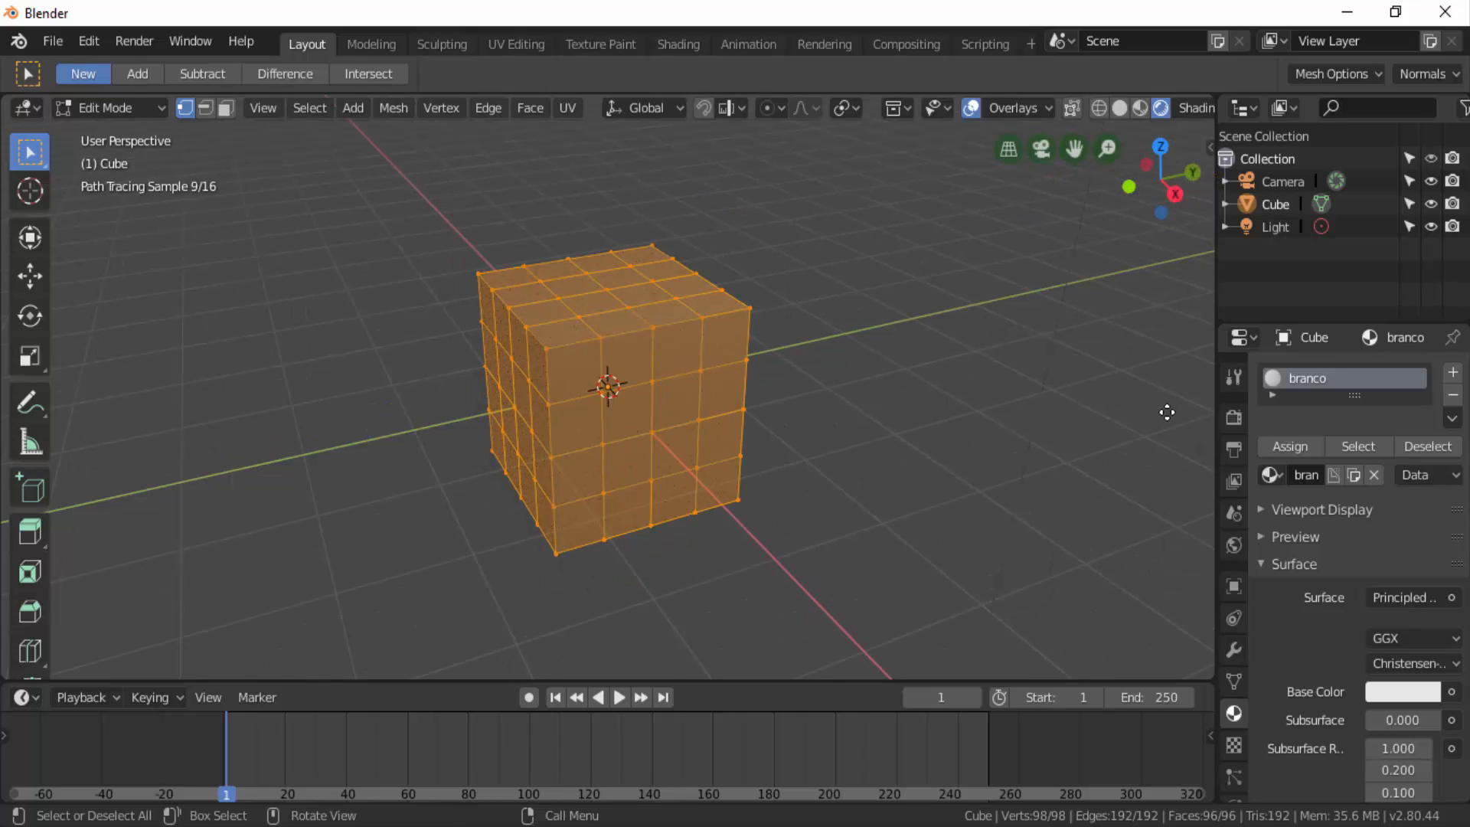
Set the scene's render engine to Eevee and deselect the cube's mesh
click(1234, 419)
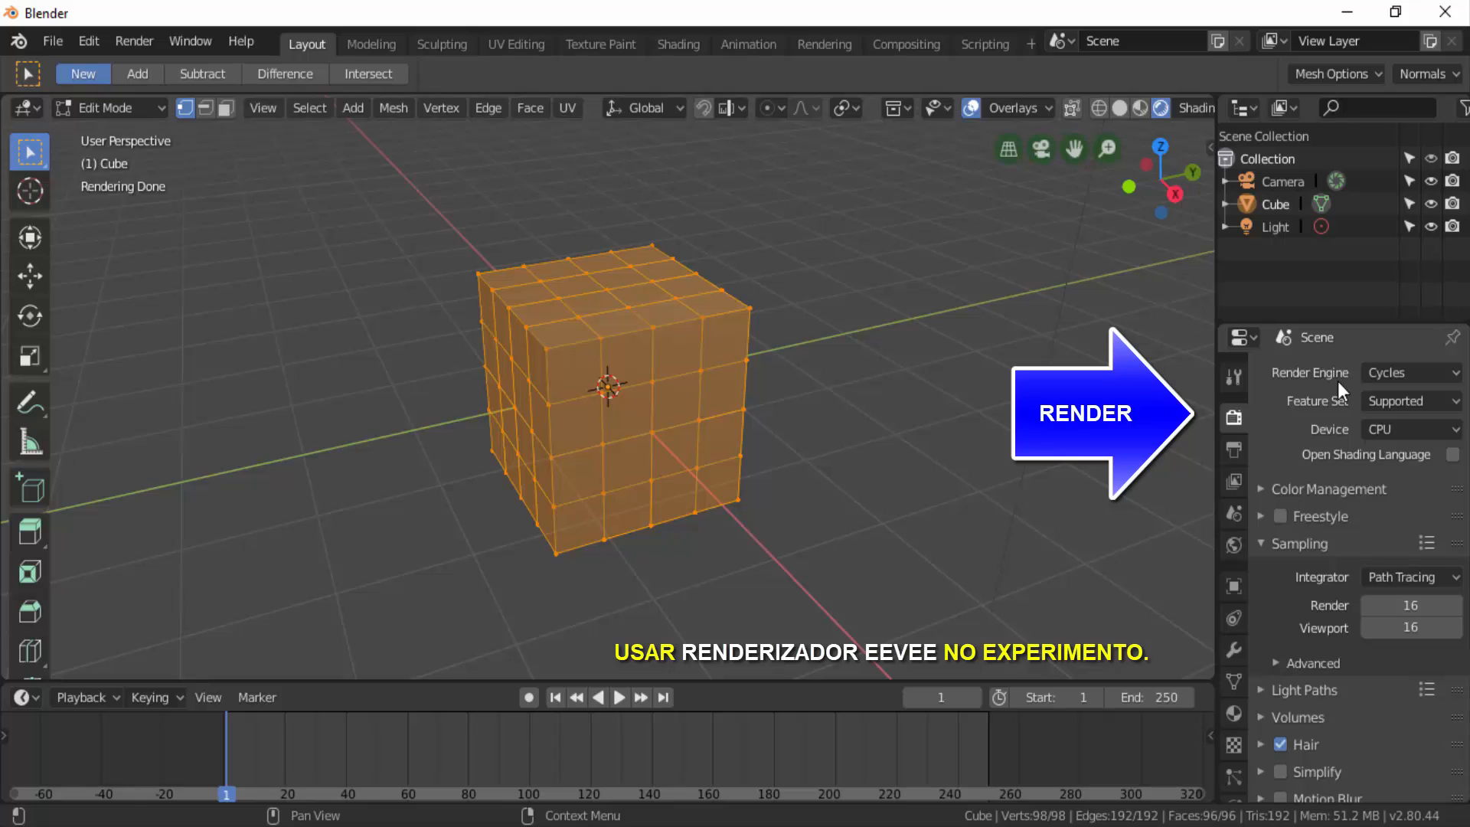
click(1371, 373)
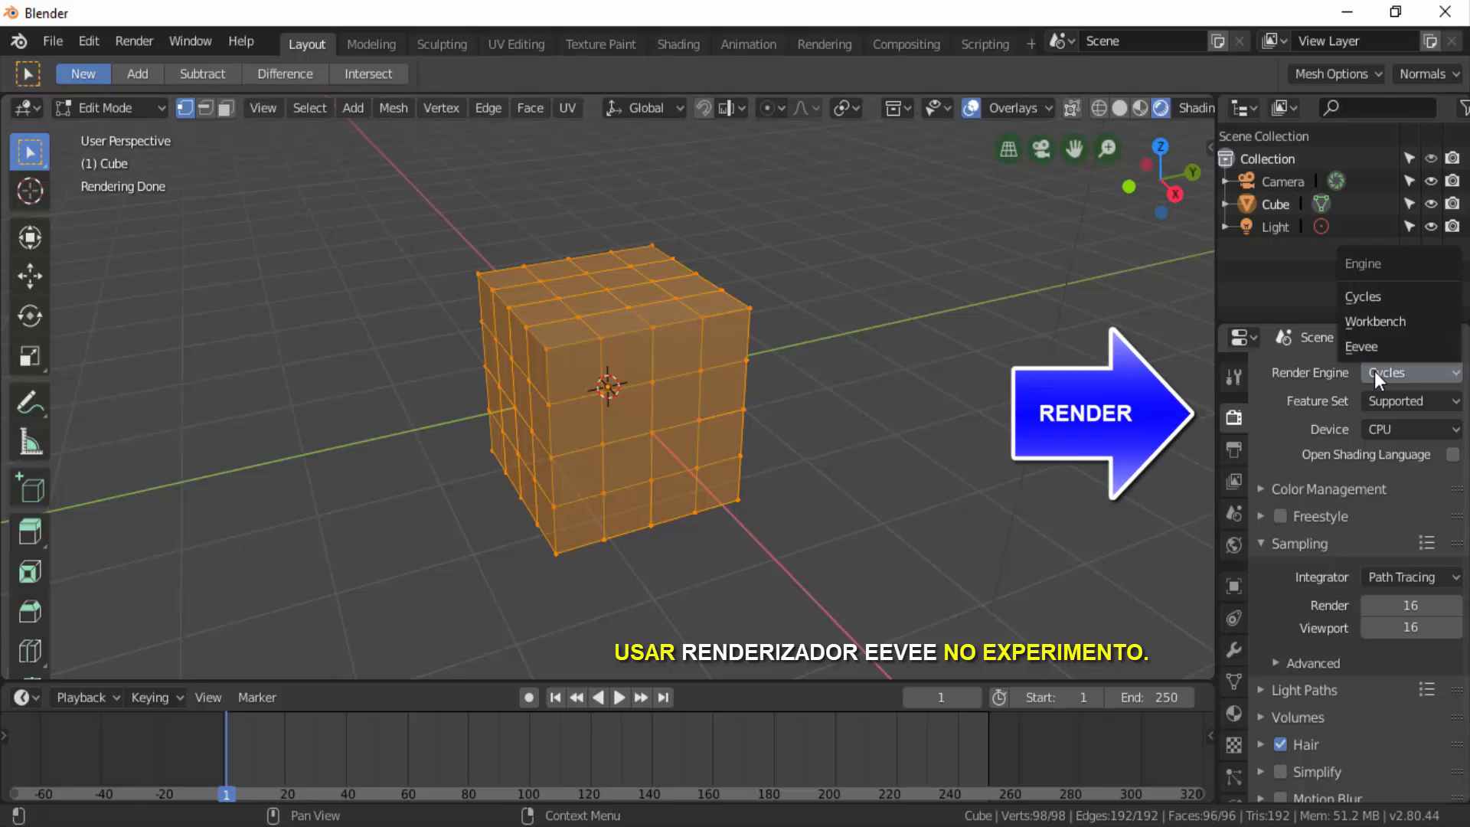
click(1365, 350)
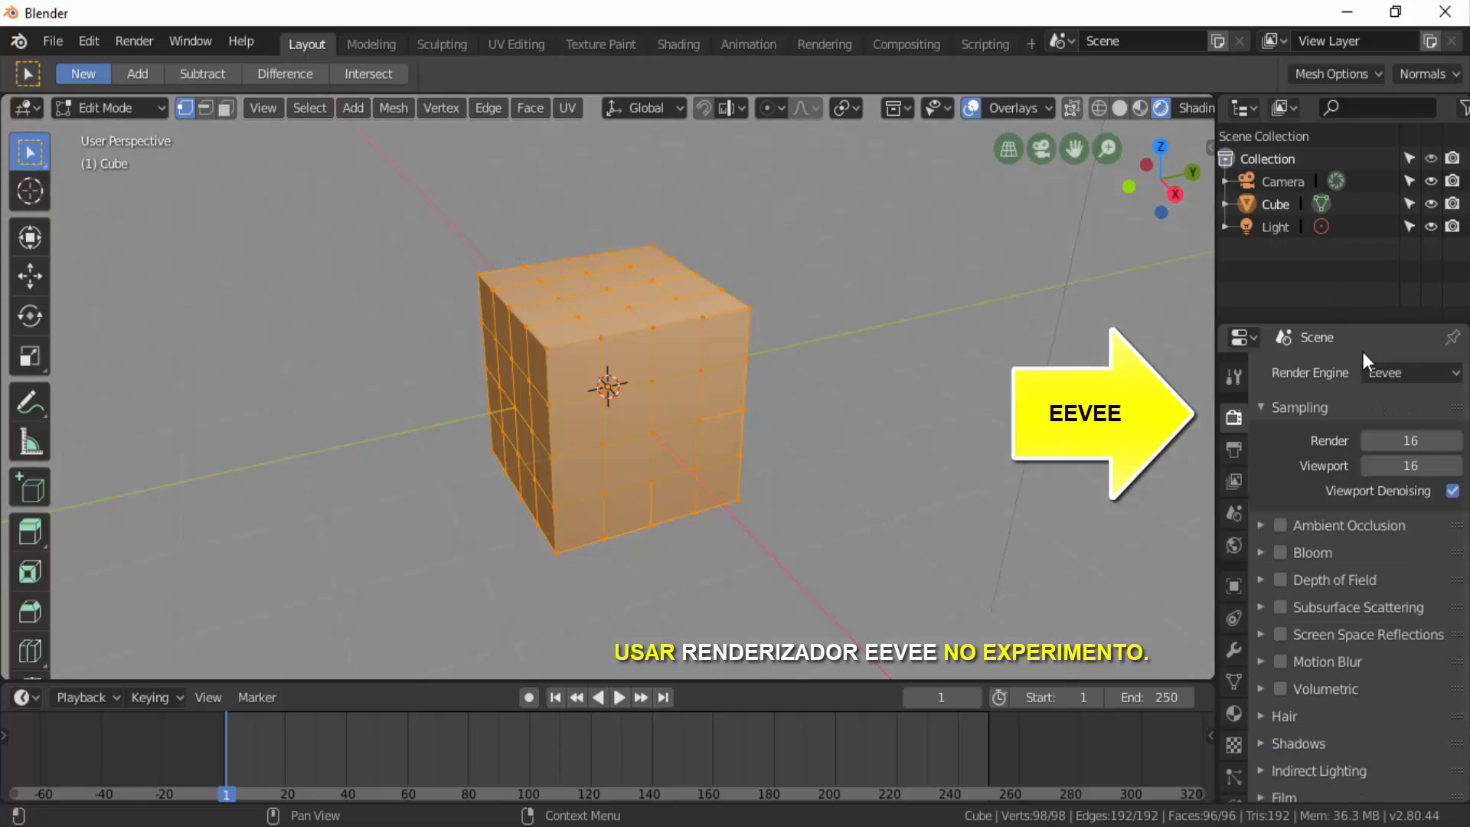
click(915, 401)
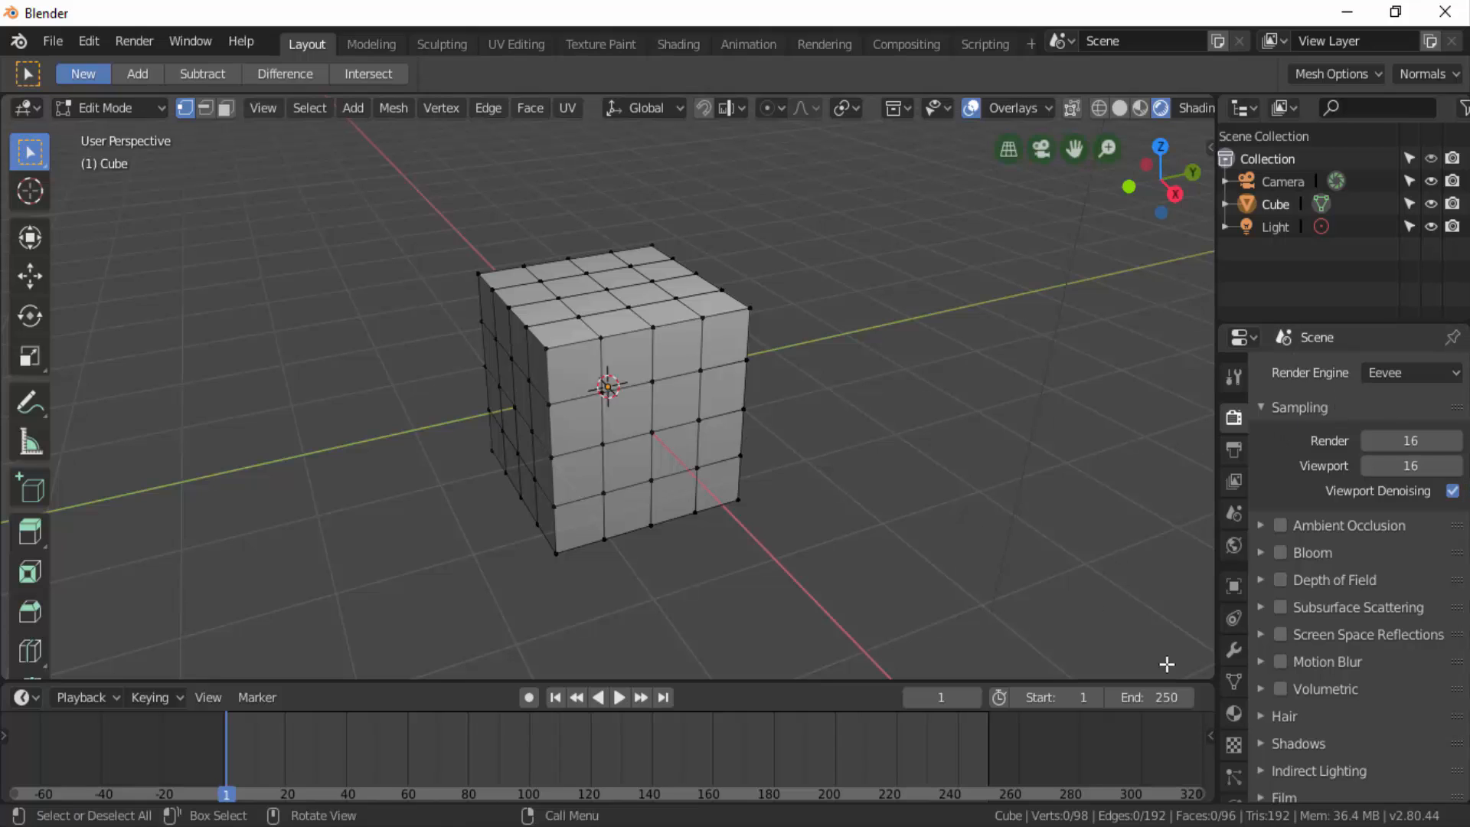
Select the whole mesh and try several base colours on the branco material, settling on bright green
click(1234, 713)
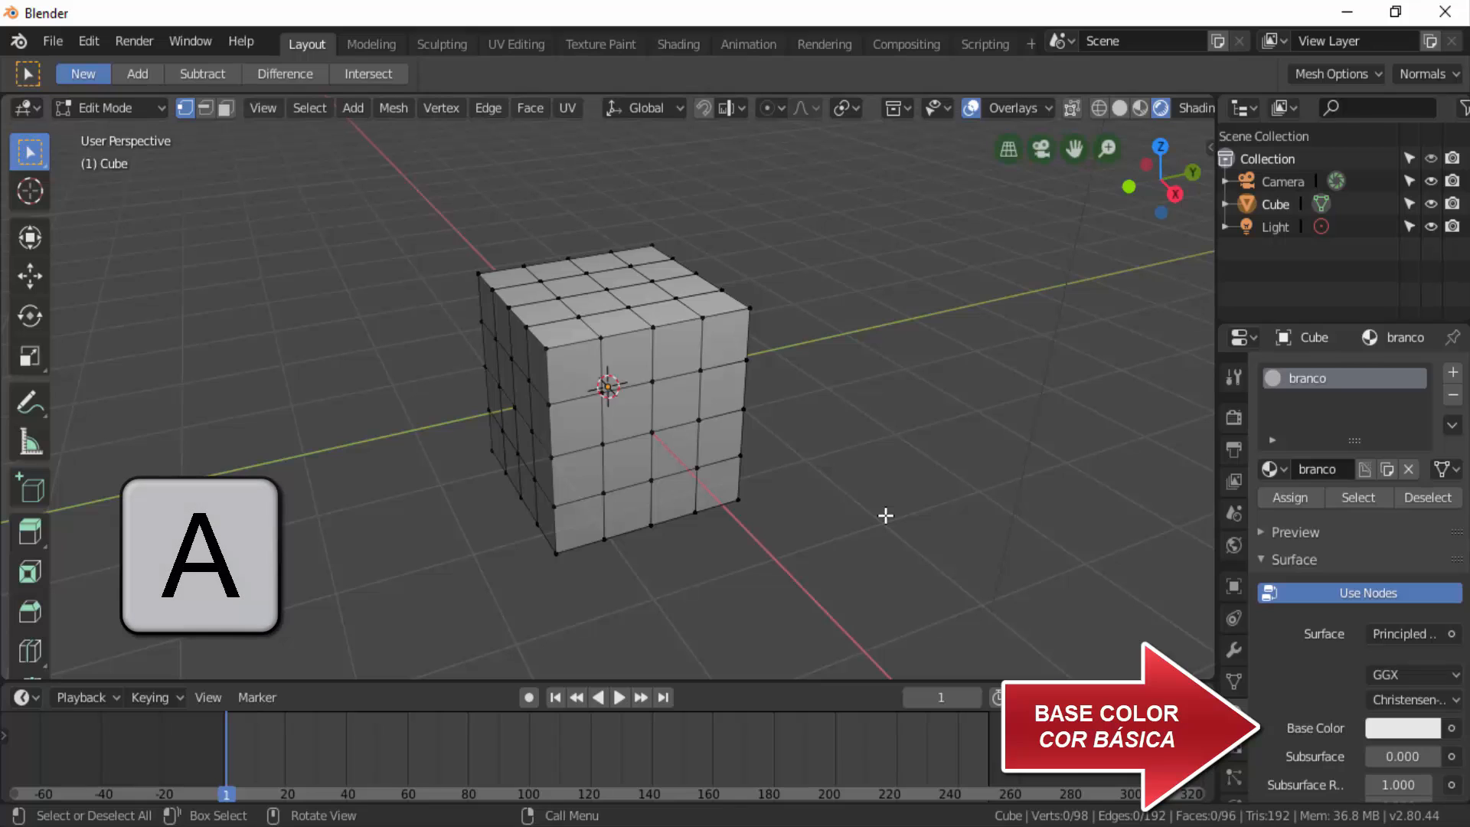
key(a)
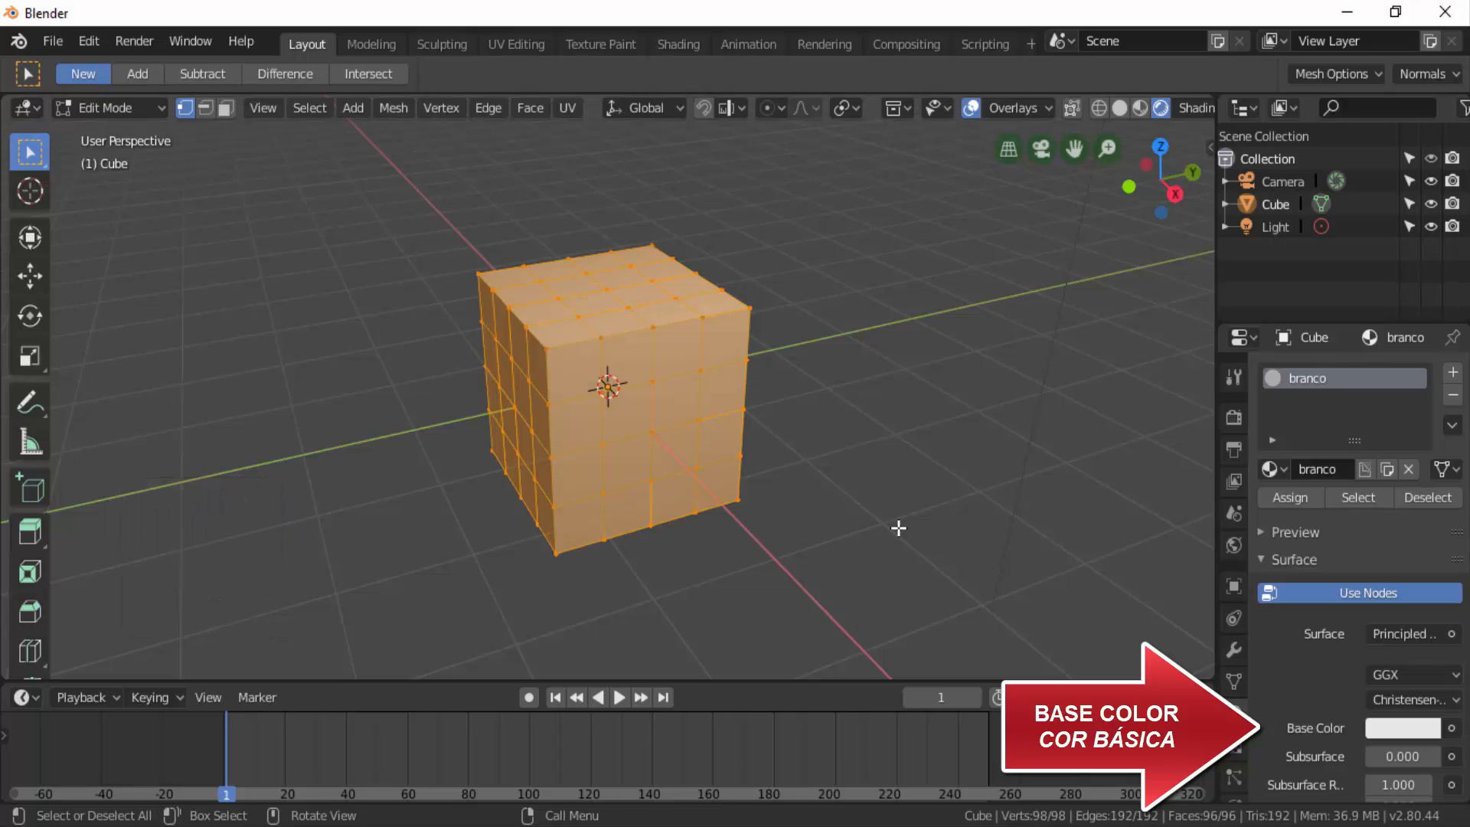
click(1404, 728)
drag(1272, 449, 1385, 443)
click(1316, 556)
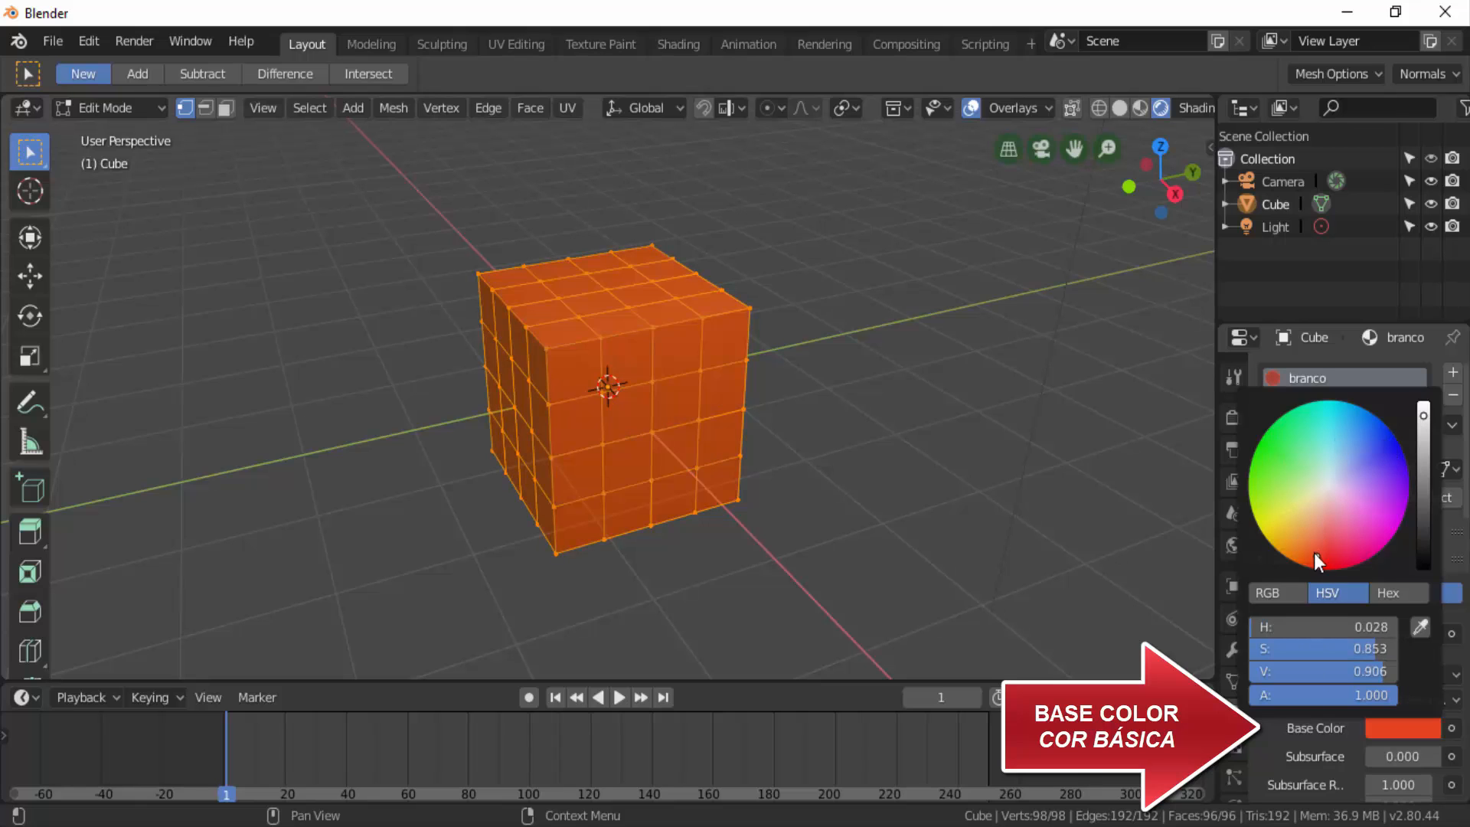
click(1272, 523)
click(1392, 511)
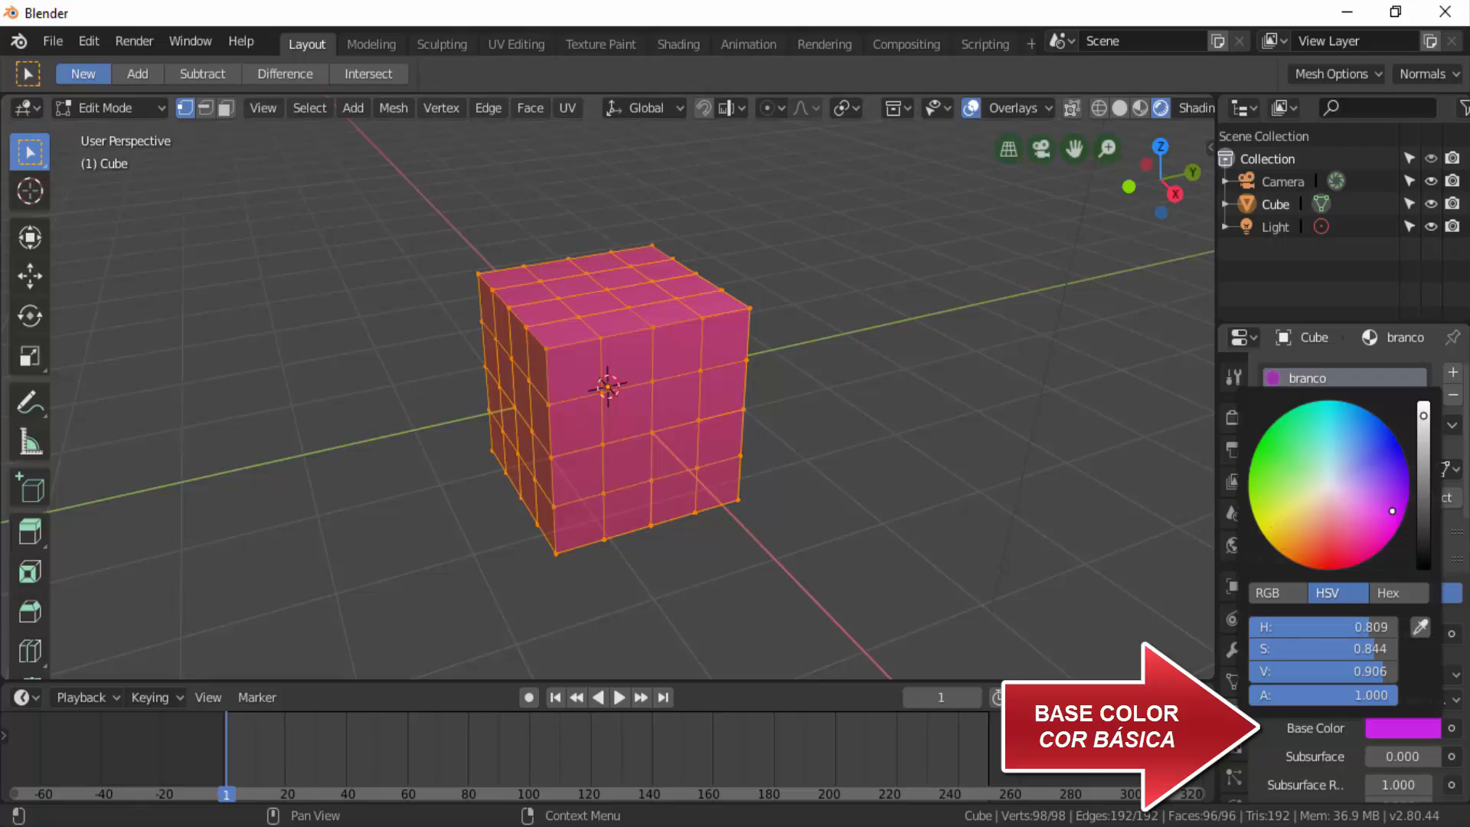
click(1267, 447)
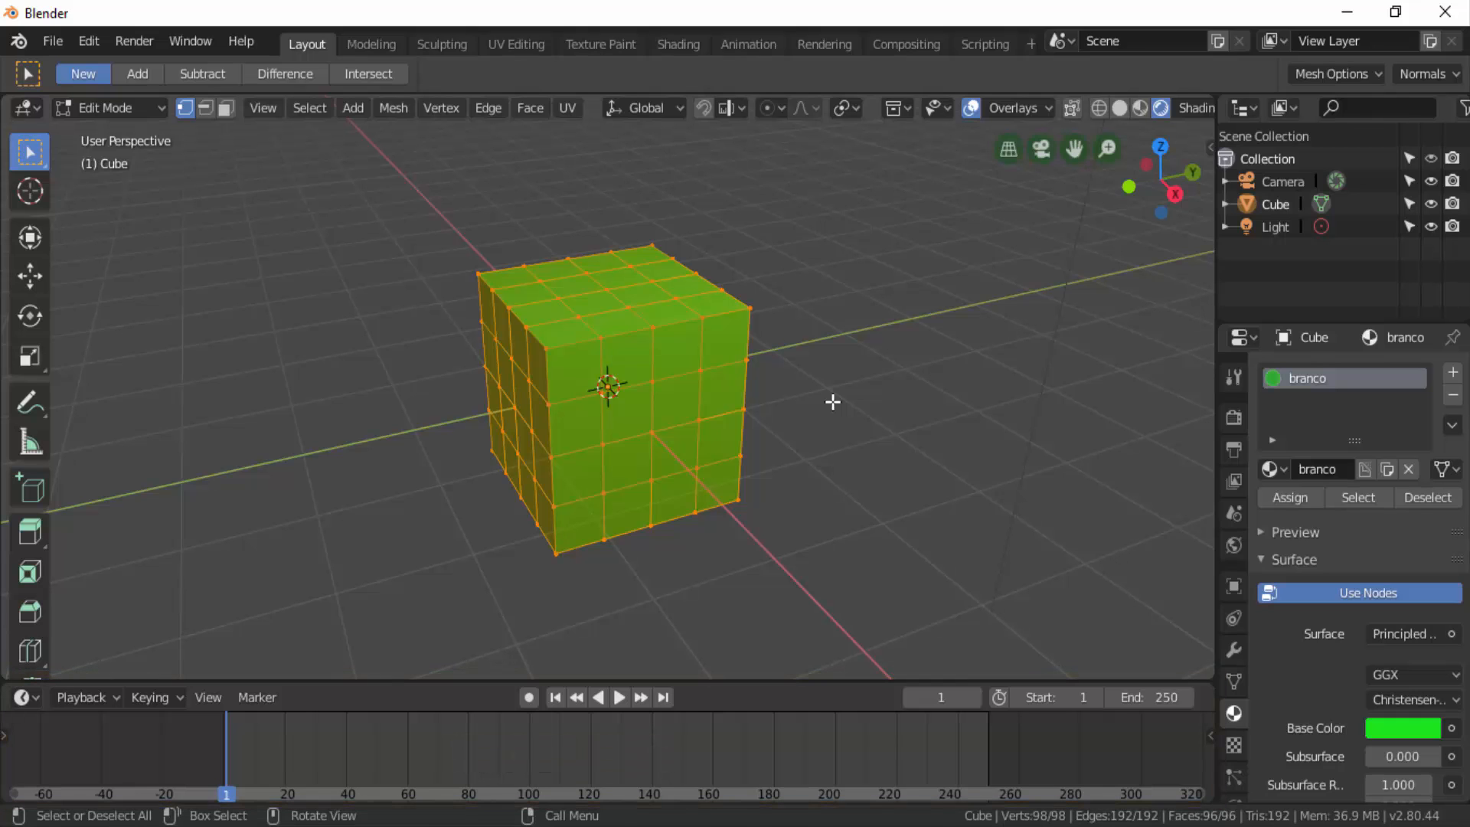
Clear the mesh selection, switch to face selection and select the four central faces on the cube's front side
key(alt+a)
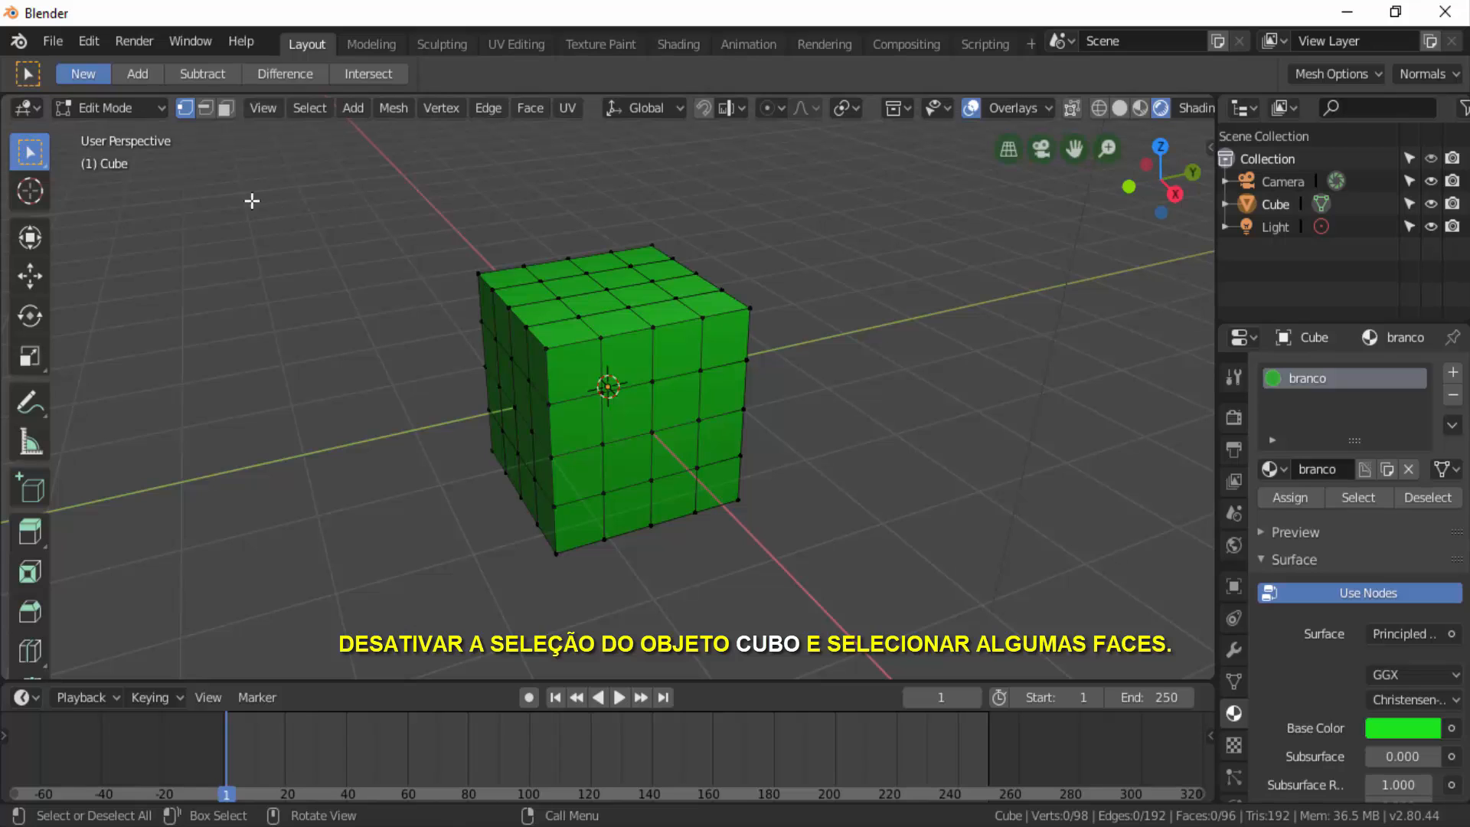
click(224, 111)
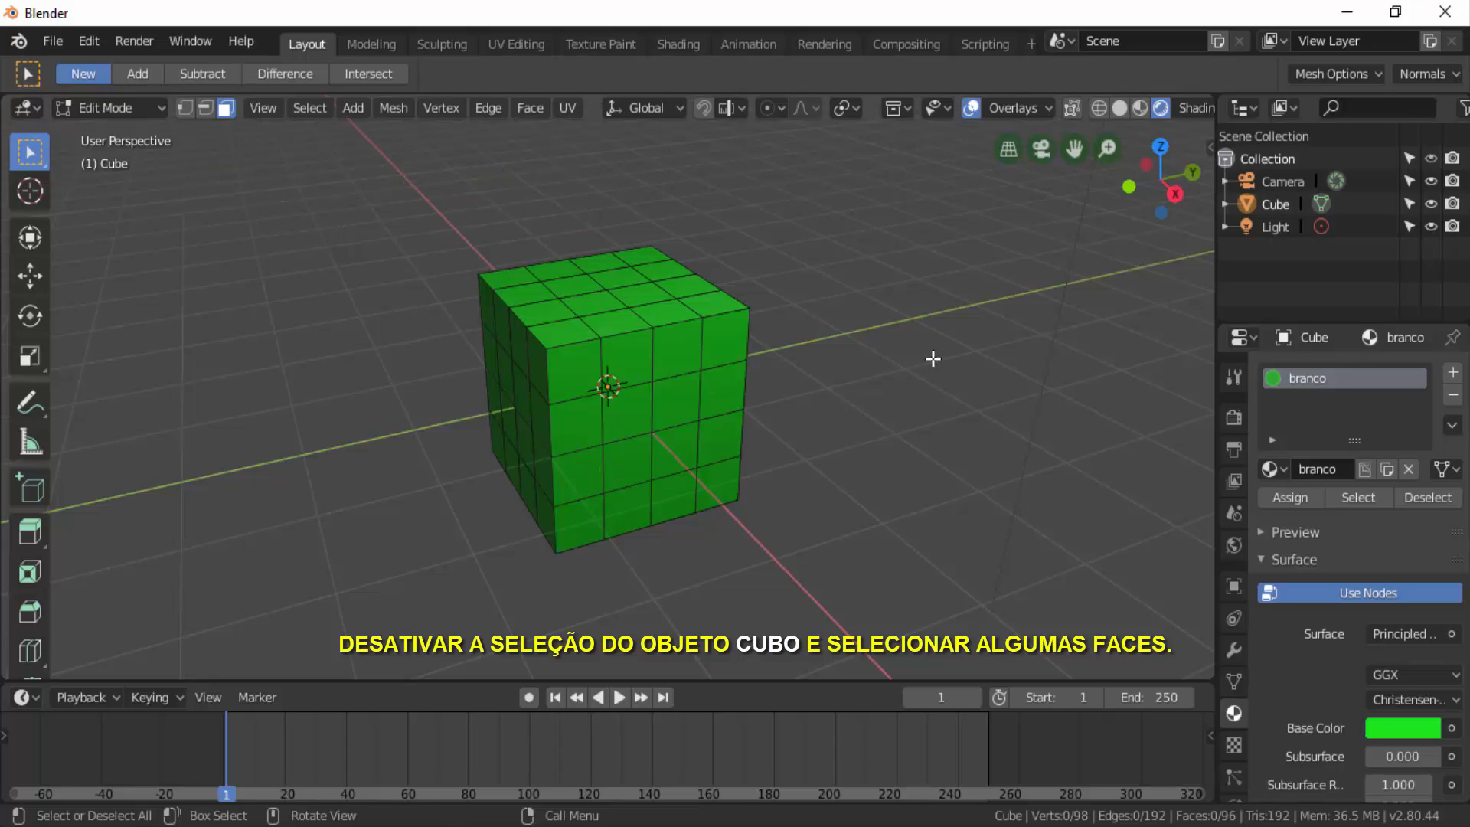
click(640, 399)
click(673, 399)
click(620, 460)
click(673, 457)
click(619, 409)
click(674, 399)
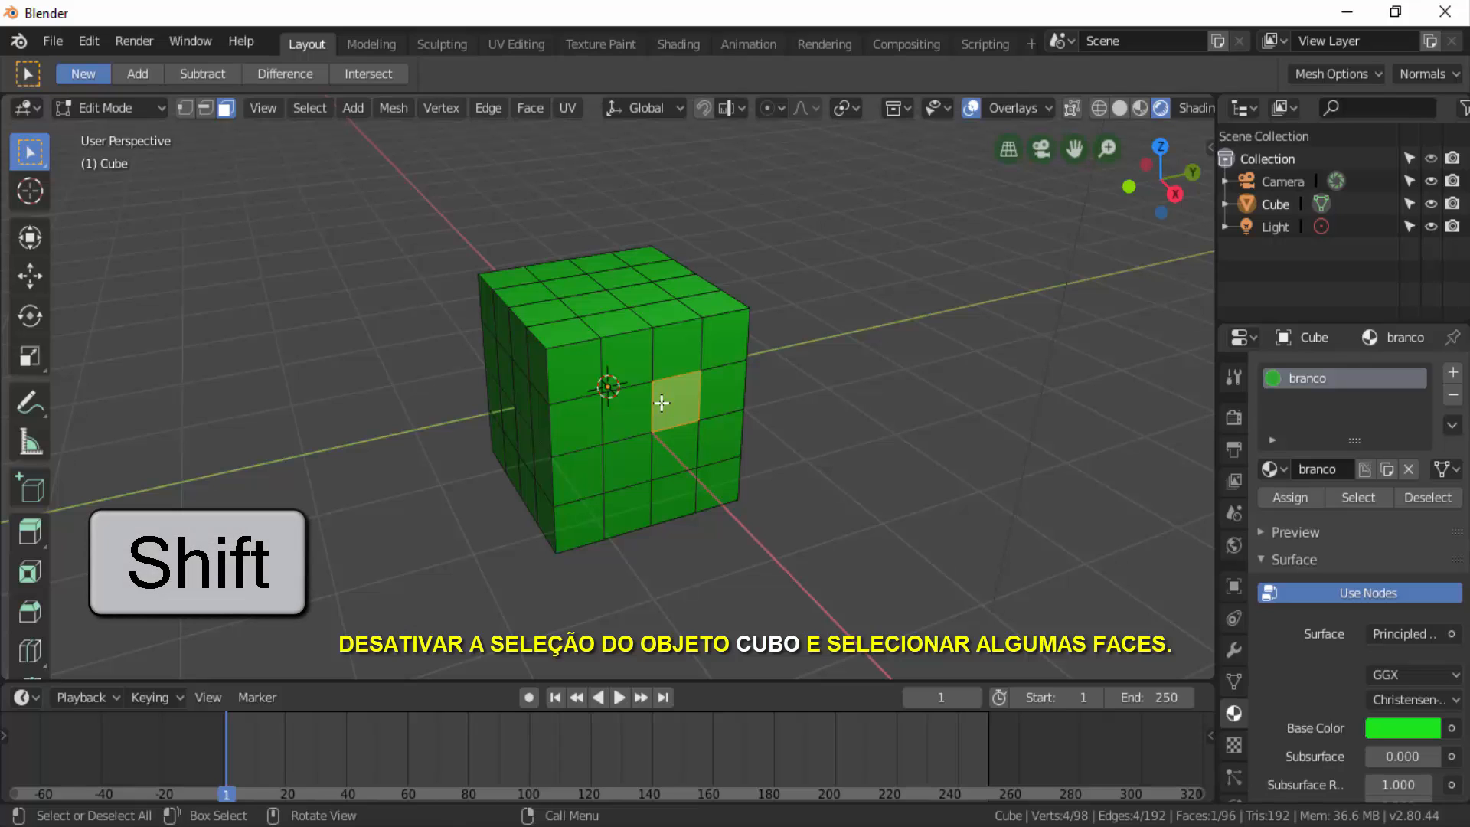
shift+click(637, 407)
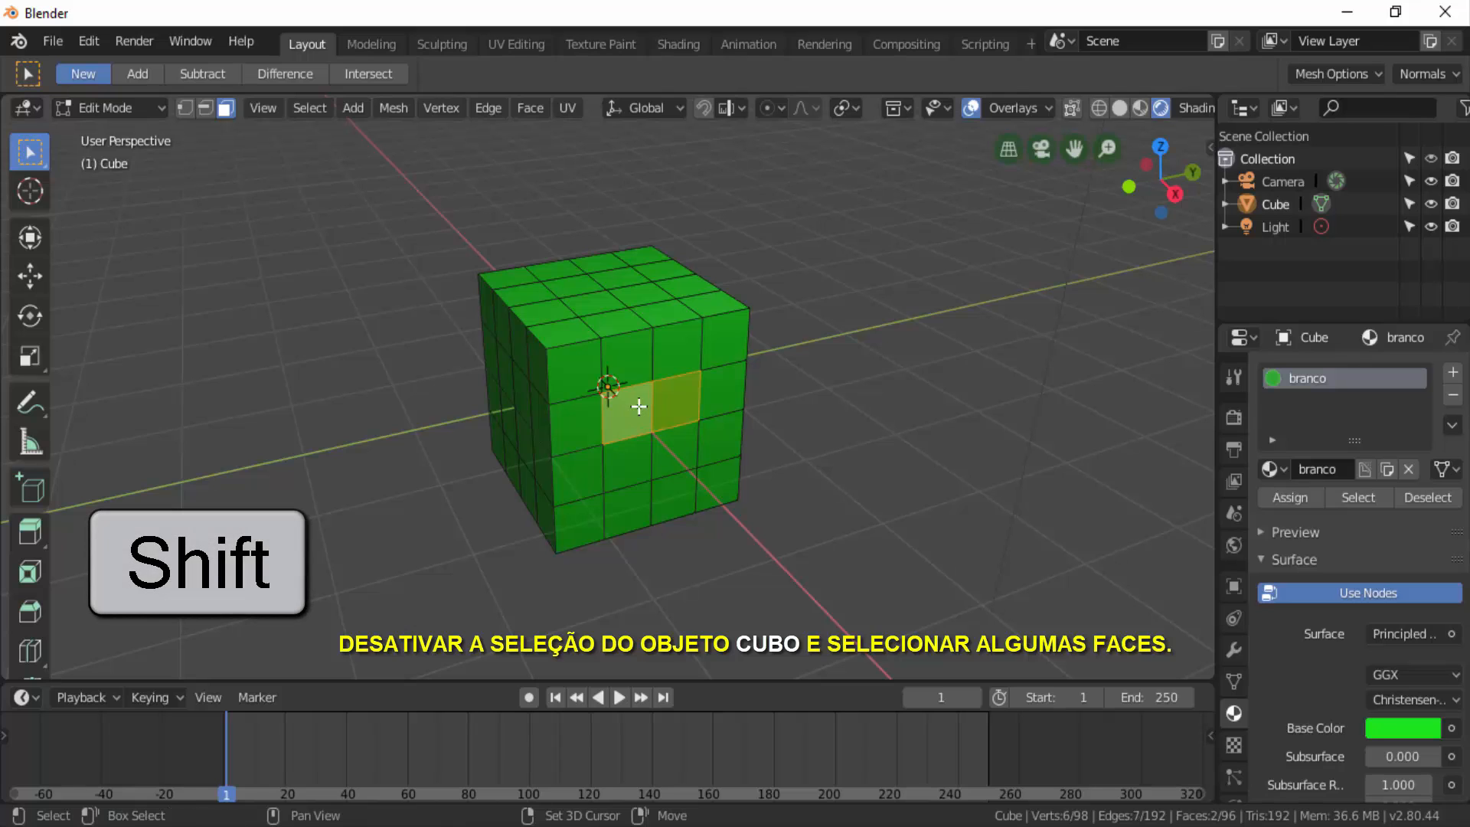
shift+click(635, 456)
shift+click(678, 450)
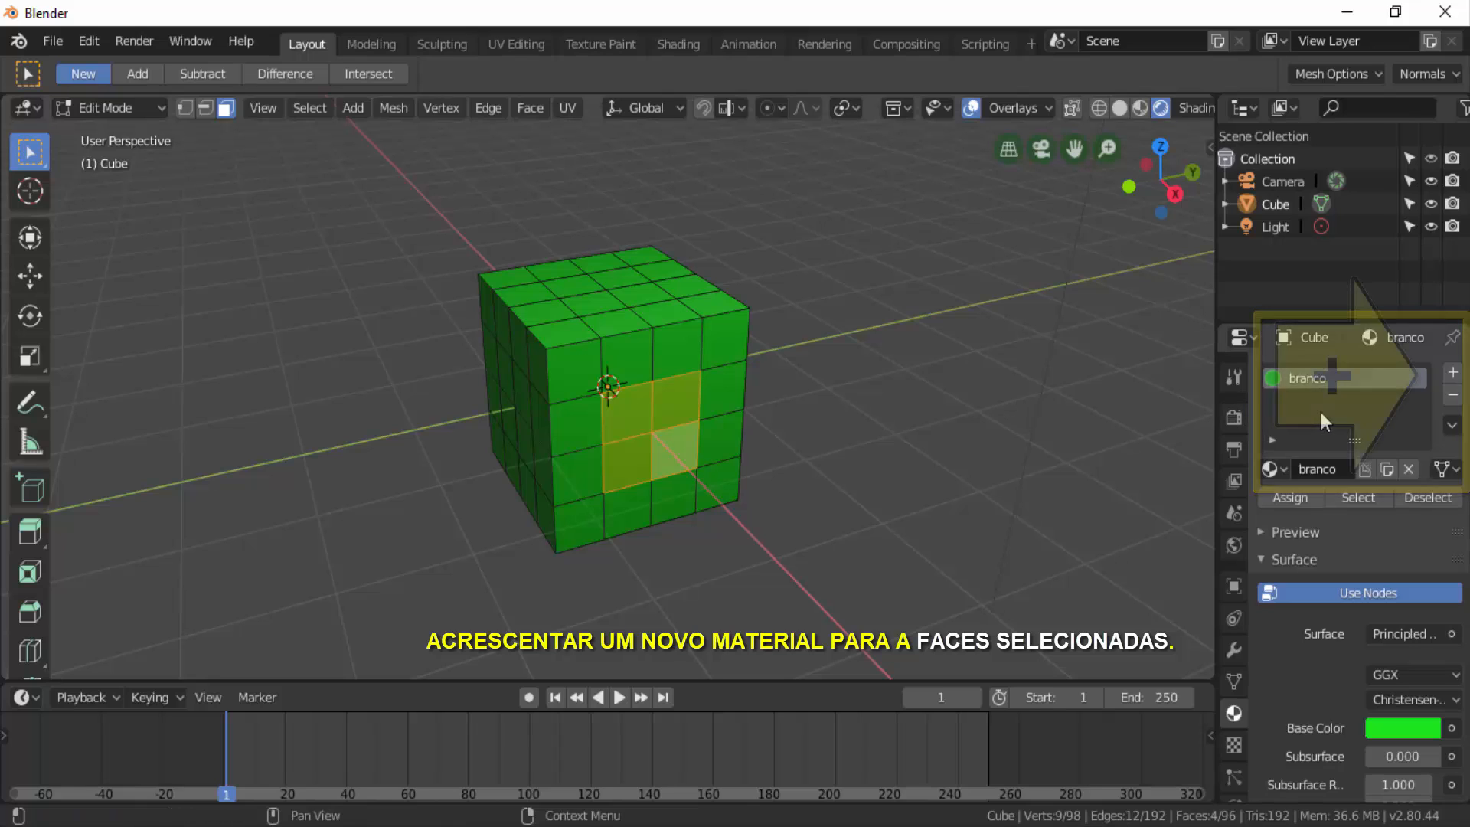
Add a second material slot to the cube and create a new material in it
click(1453, 372)
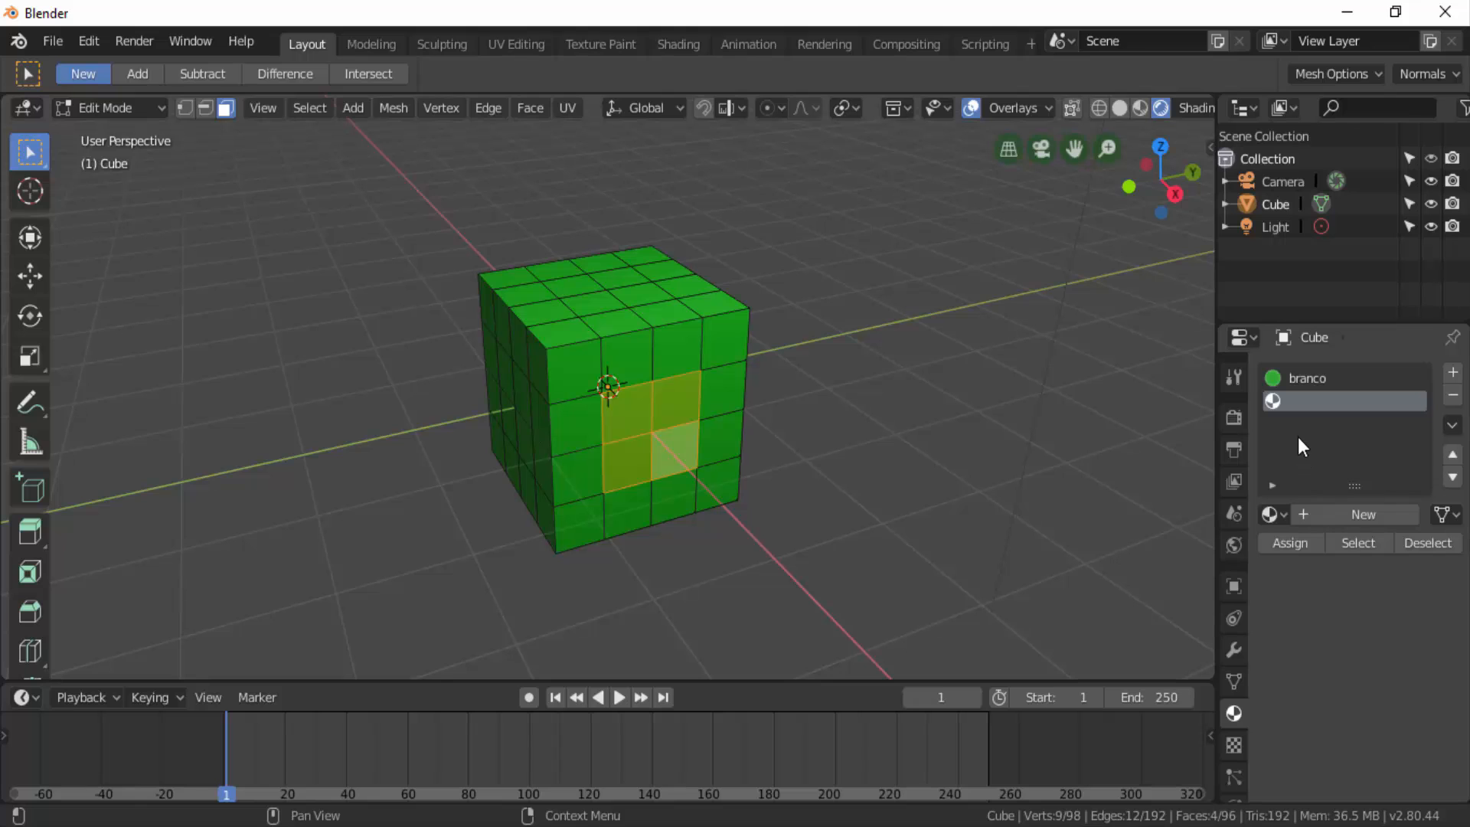
click(1361, 510)
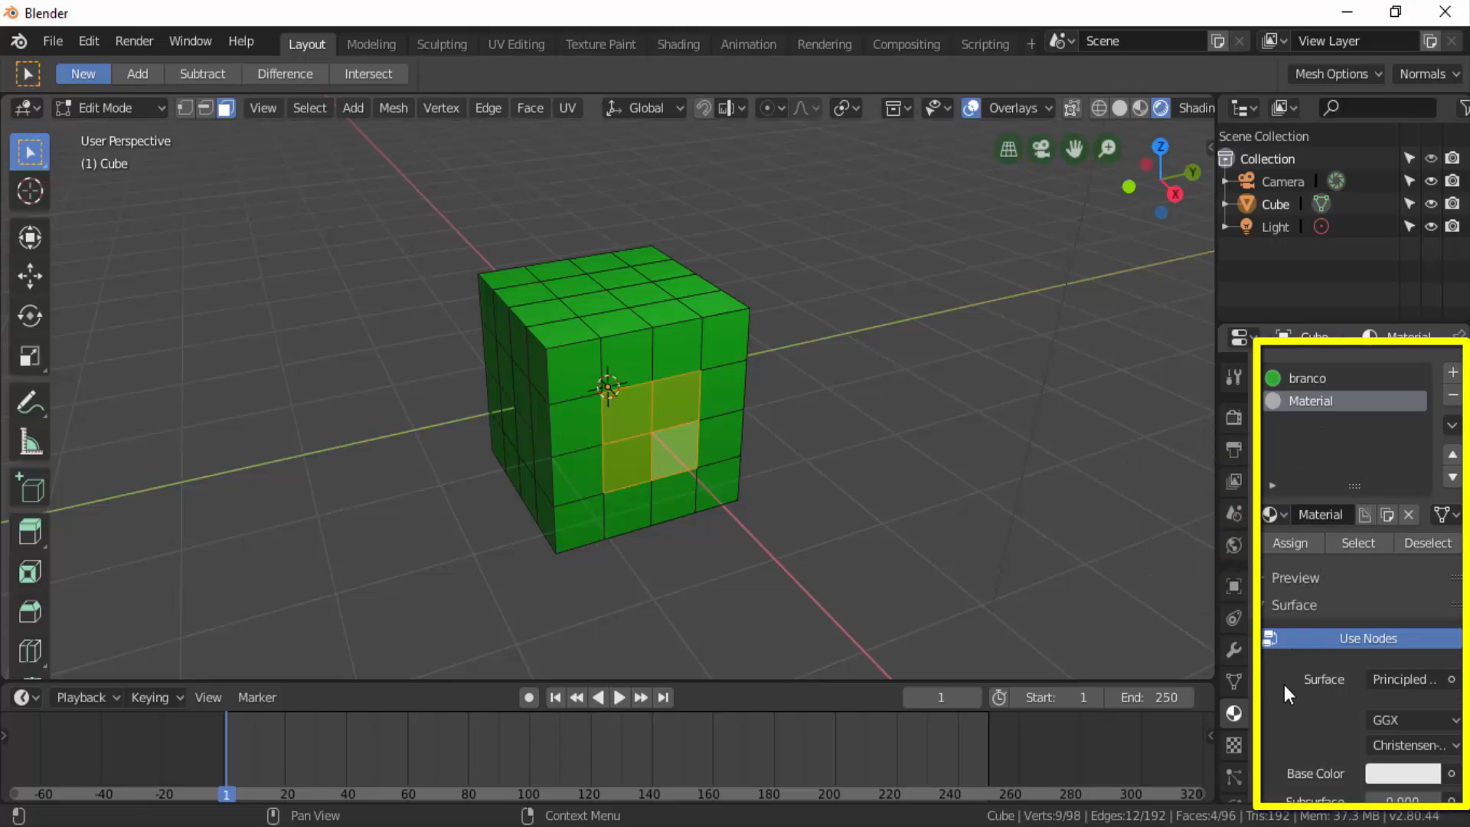
Set the new second material's base color to bright red
scroll(1284, 684, down, 2)
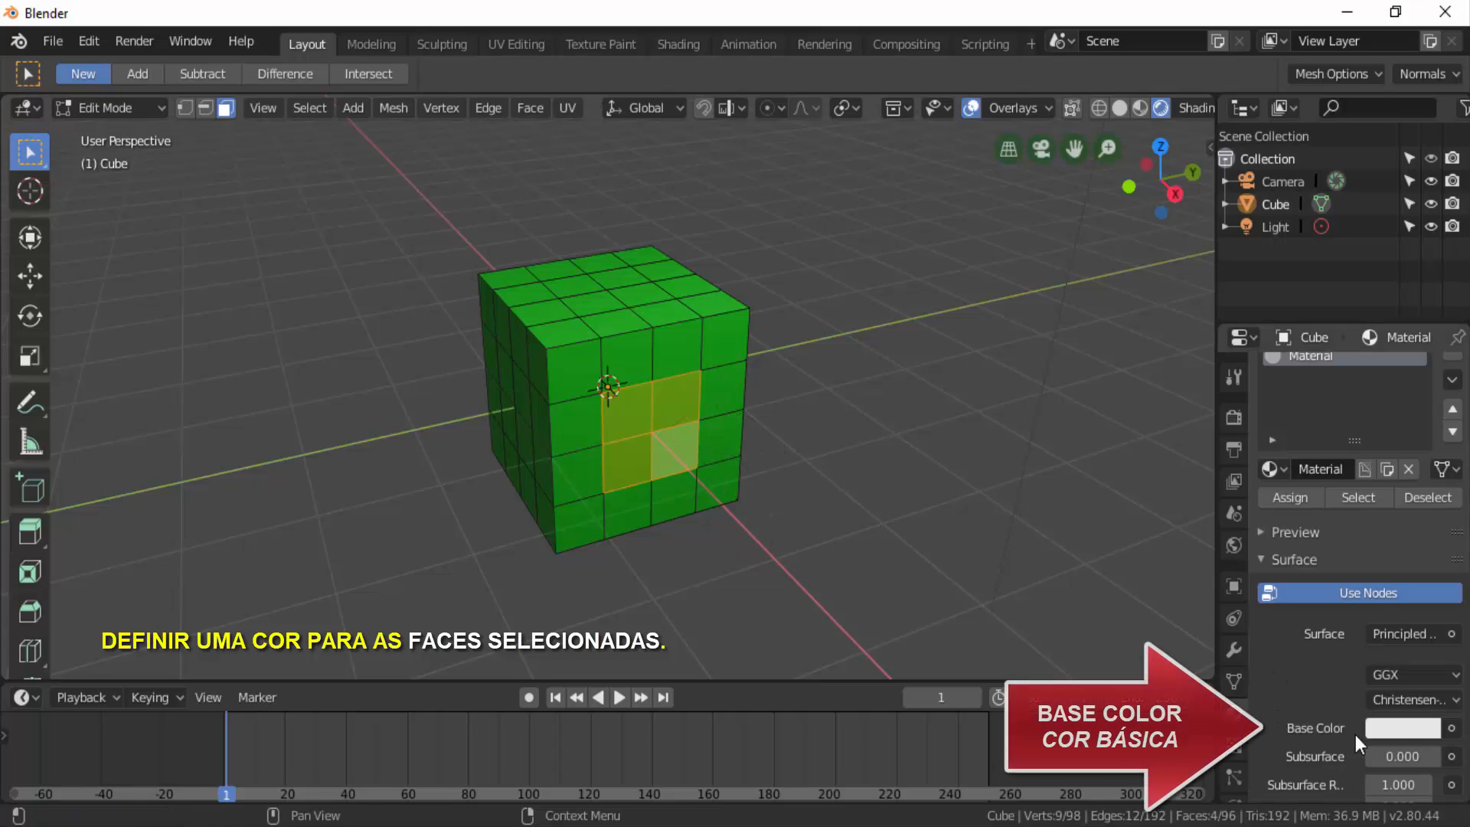
click(1401, 726)
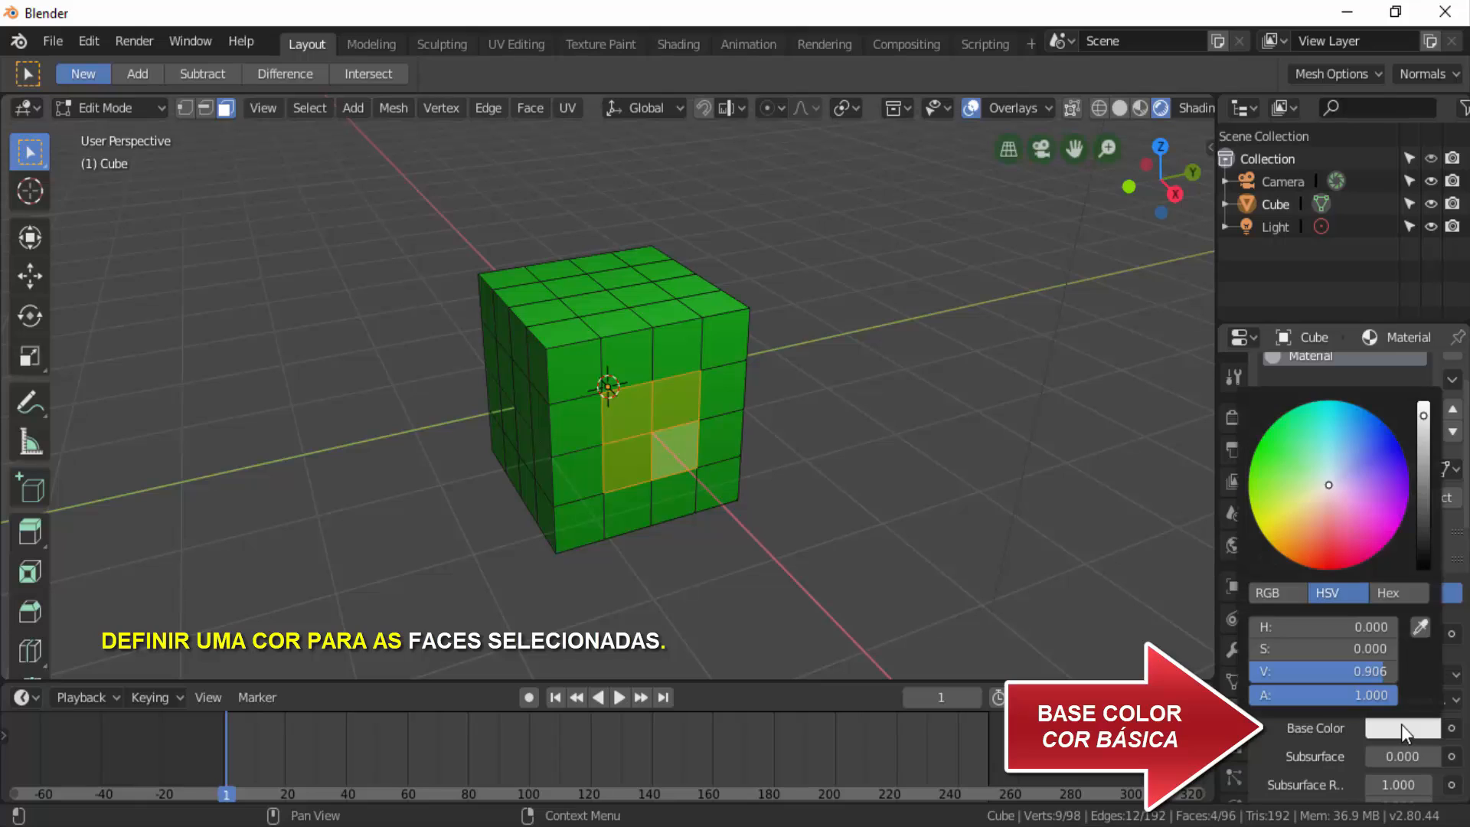
click(1324, 563)
scroll(1293, 389, up, 1)
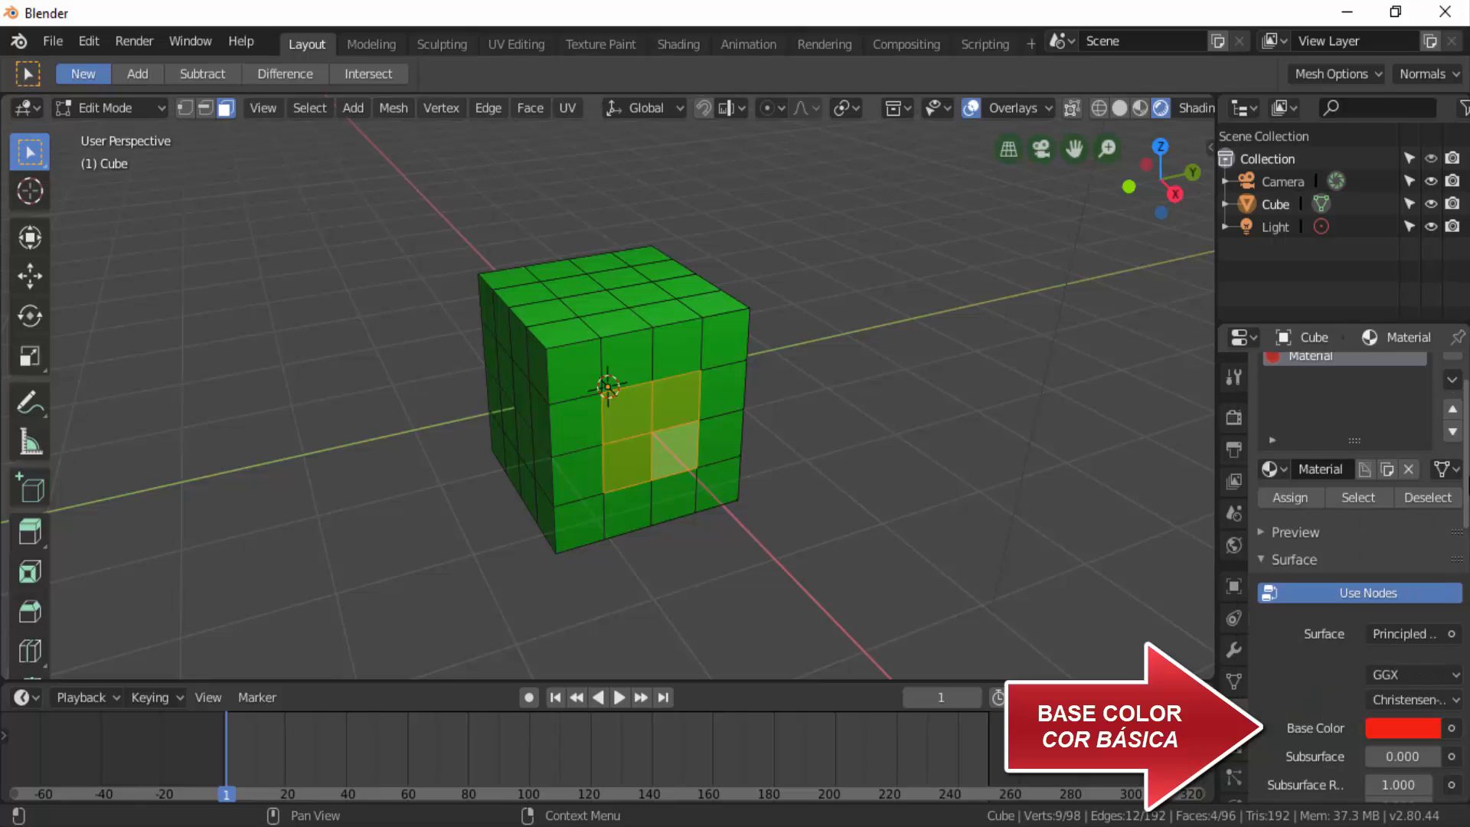
Rename the red material as vermelho
scroll(1374, 517, up, 2)
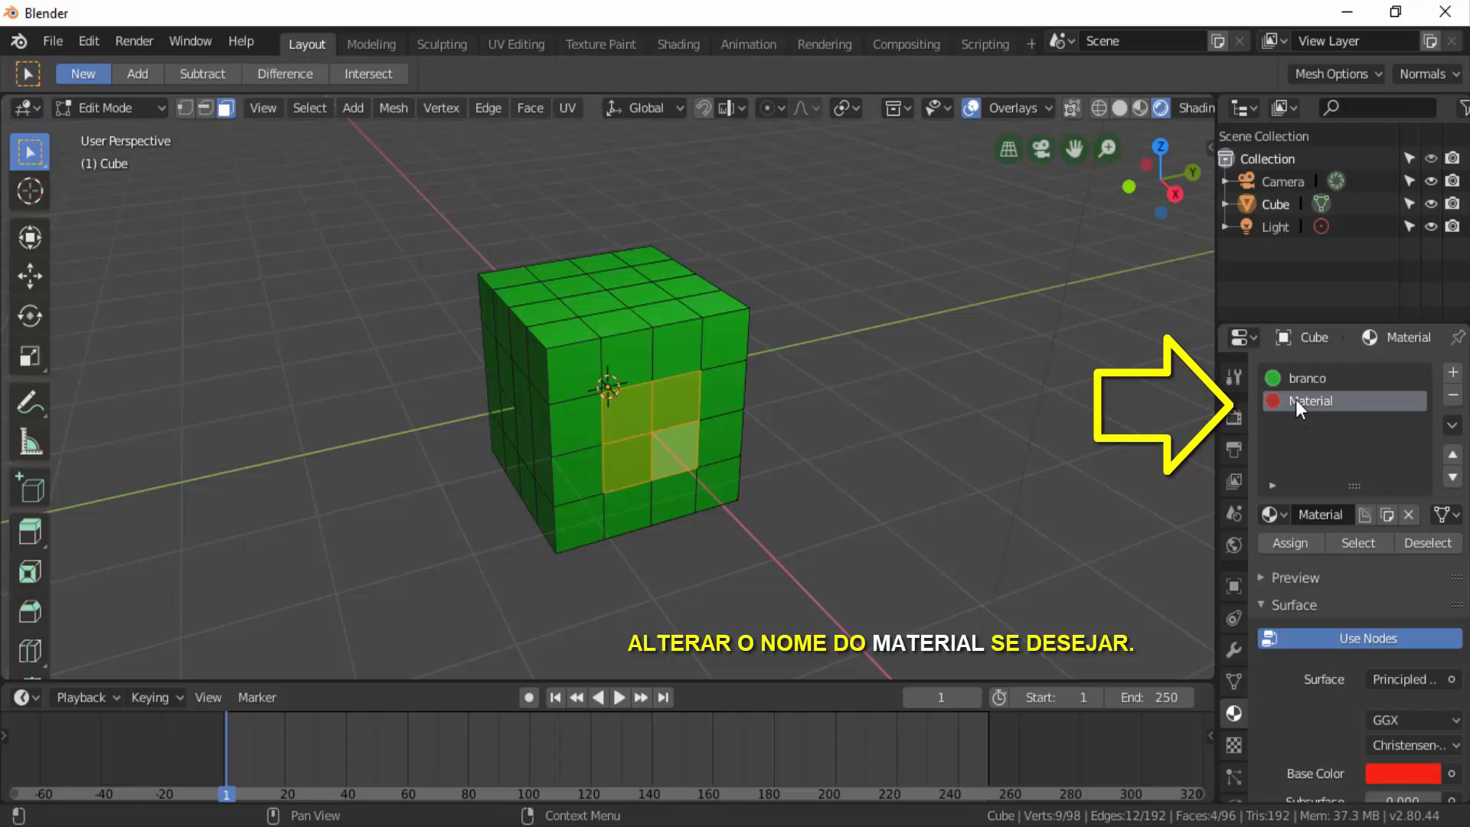
key(BackSpace)
text(vermelho)
key(Return)
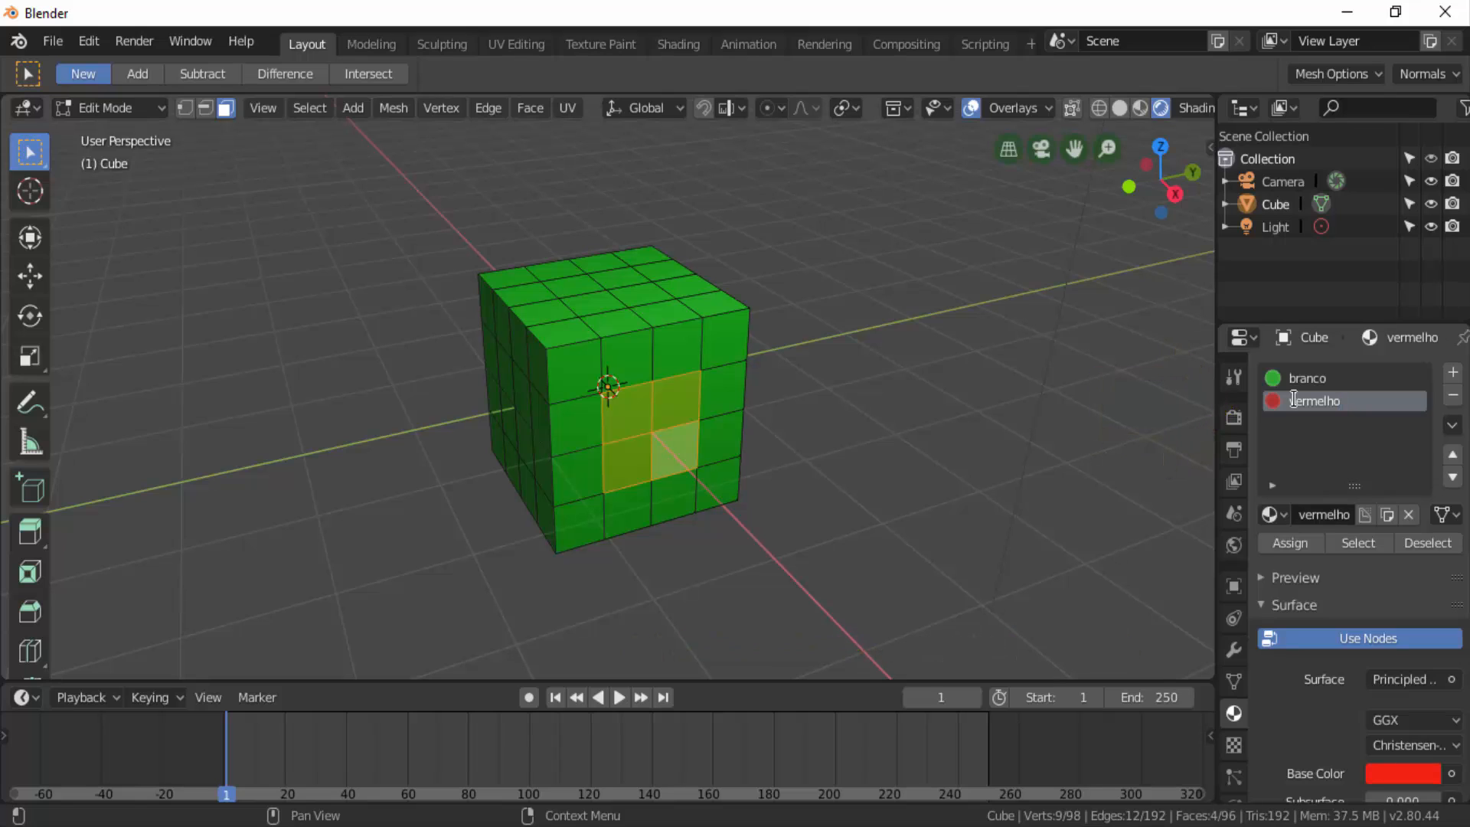
Assign the vermelho material to the four selected faces on the cube's front side
scroll(1308, 682, down, 2)
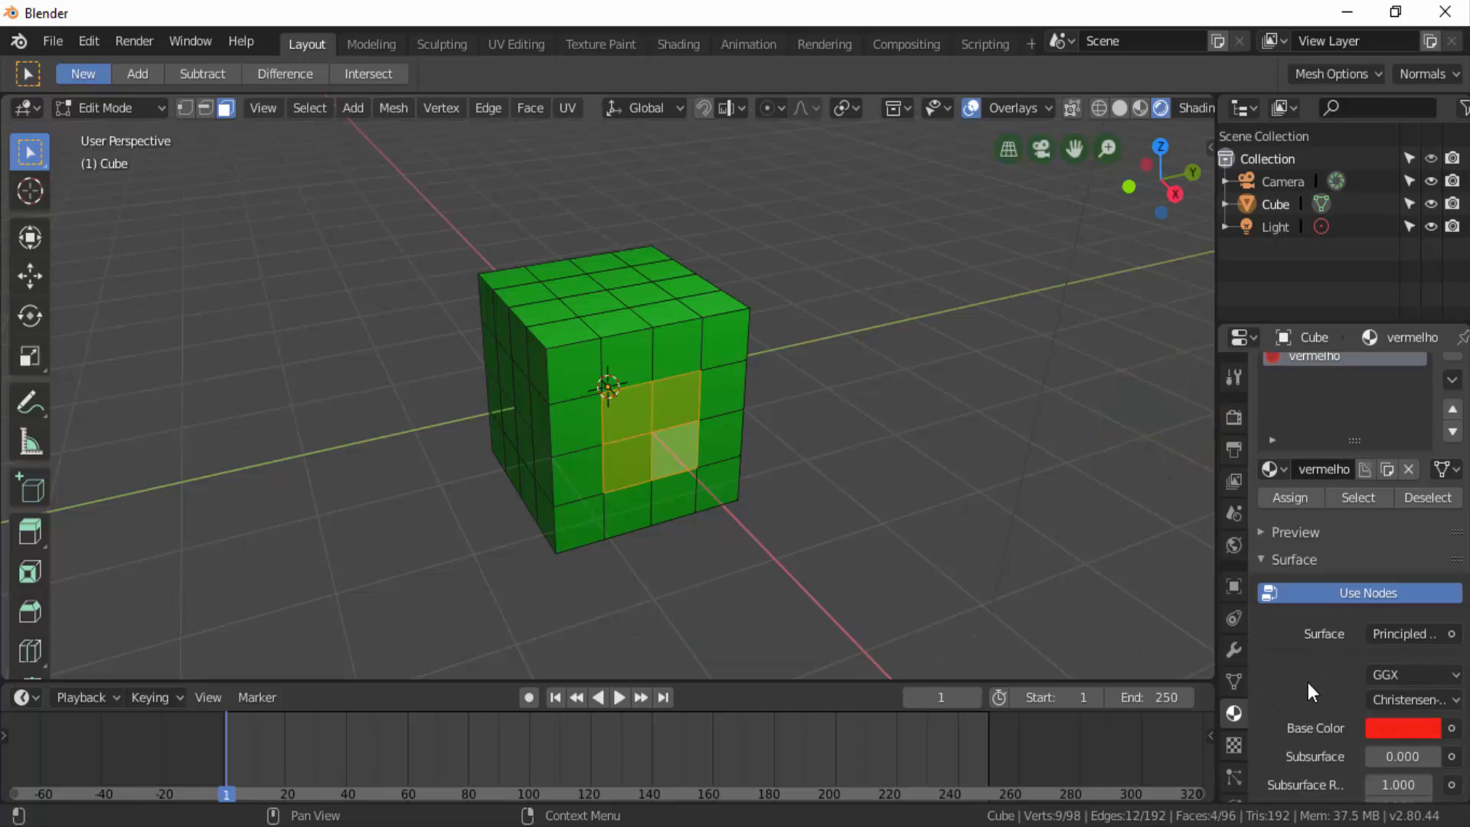
scroll(1308, 682, up, 2)
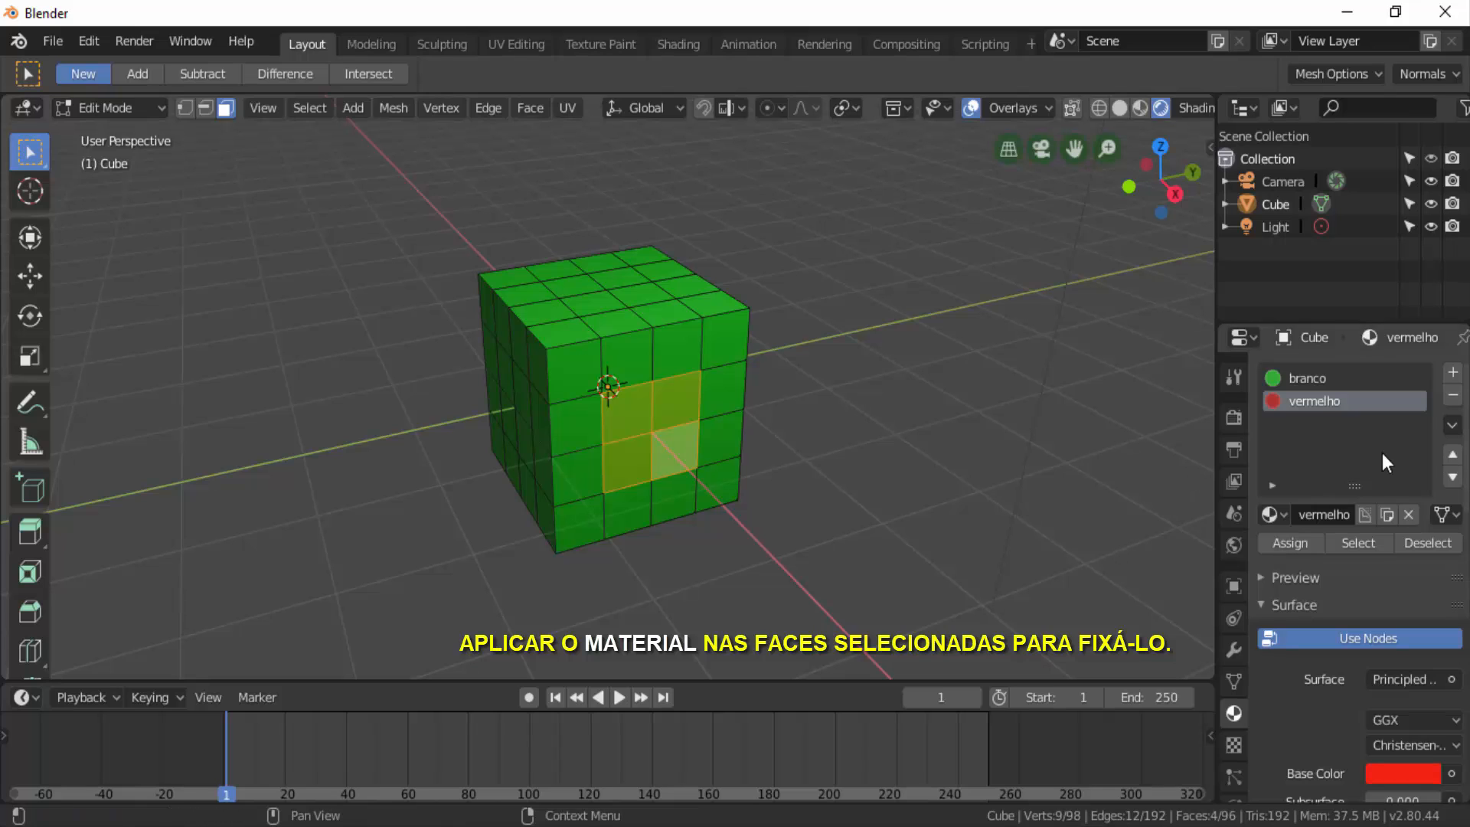
click(1288, 547)
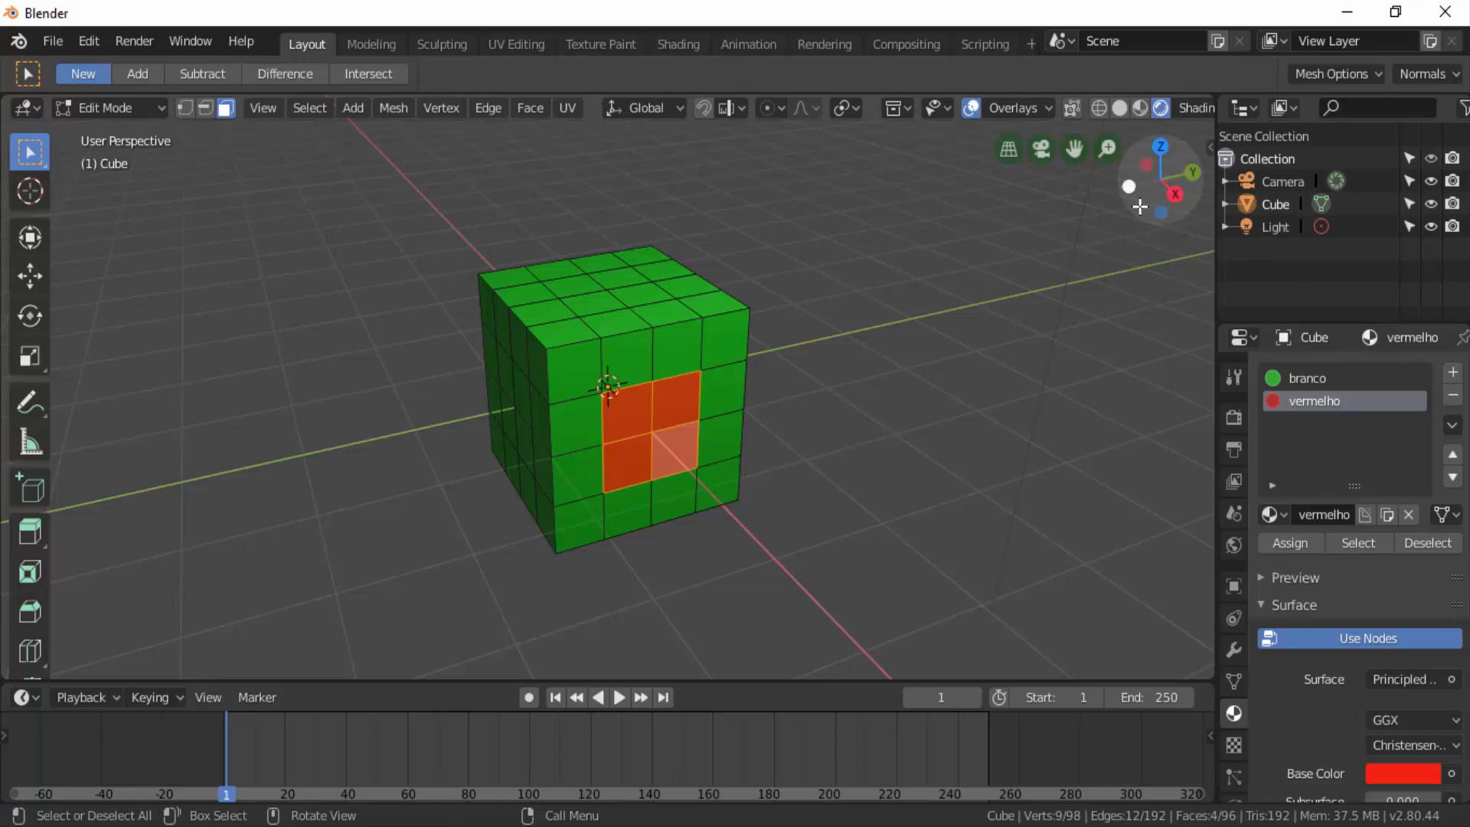
mouse_move(1140, 206)
mouse_down()
mouse_move(1112, 205)
mouse_move(1109, 230)
mouse_move(1139, 203)
mouse_move(1119, 204)
mouse_up()
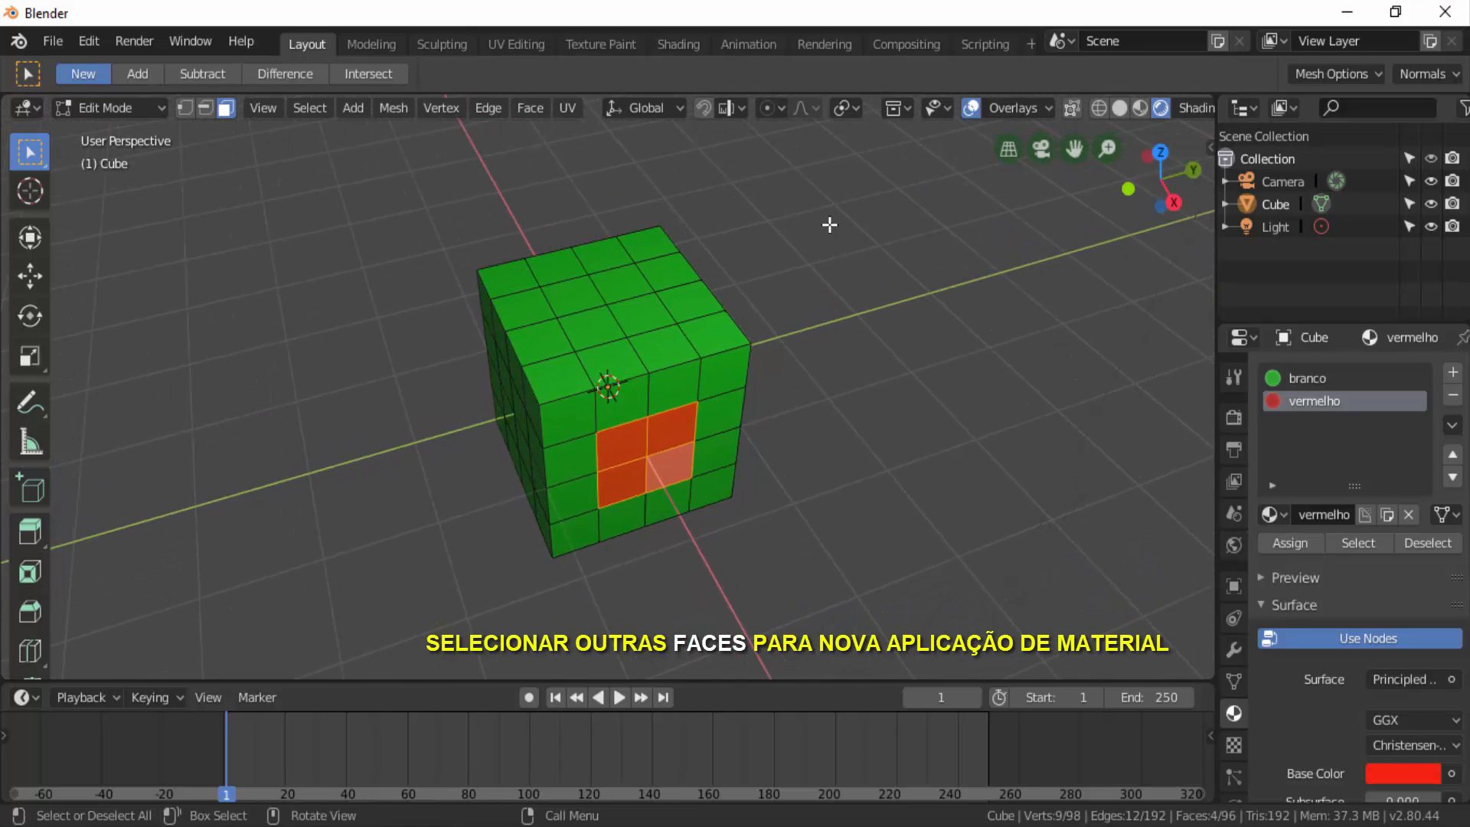
key(shift)
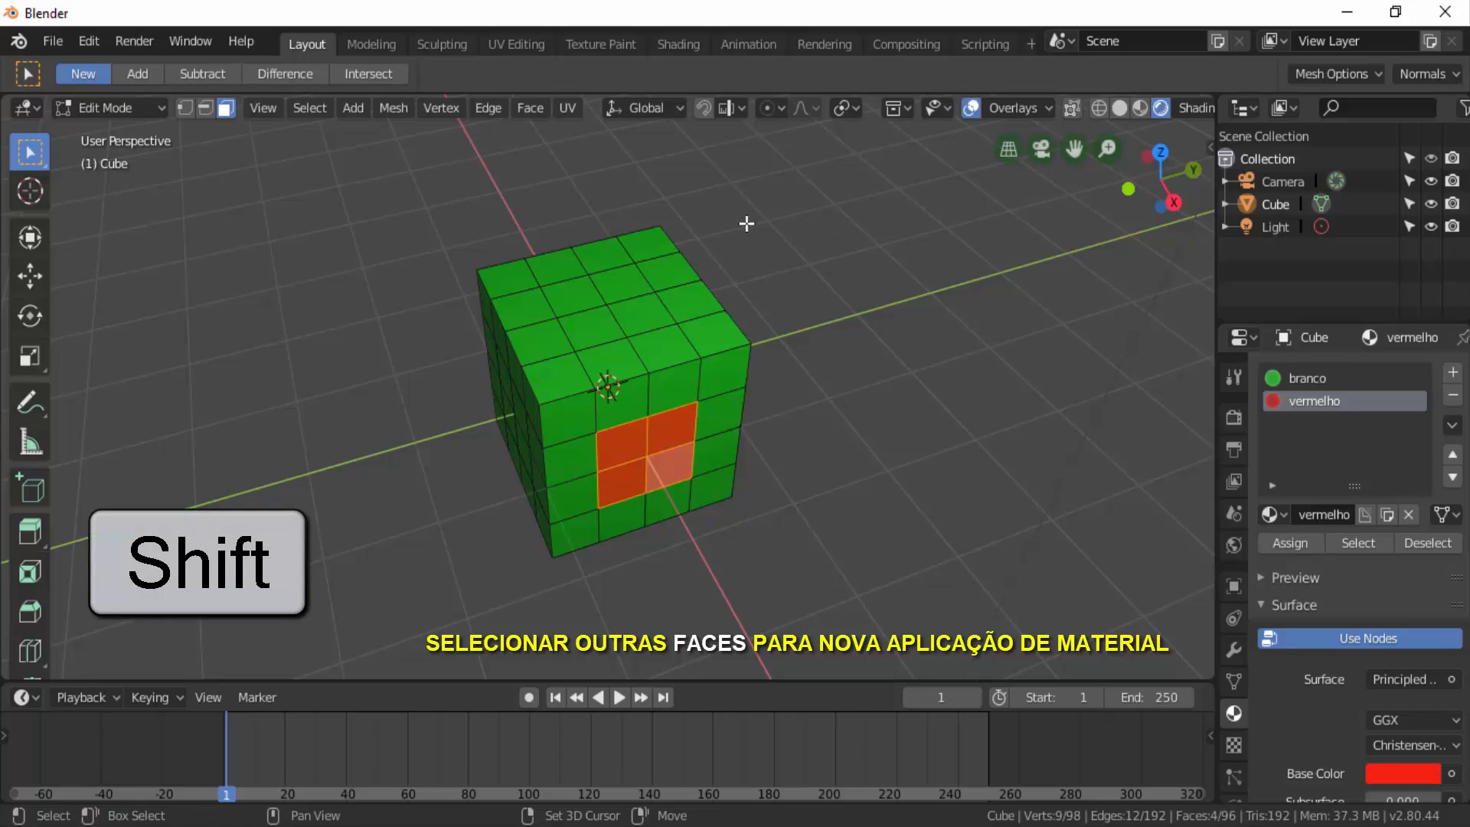
shift+click(579, 292)
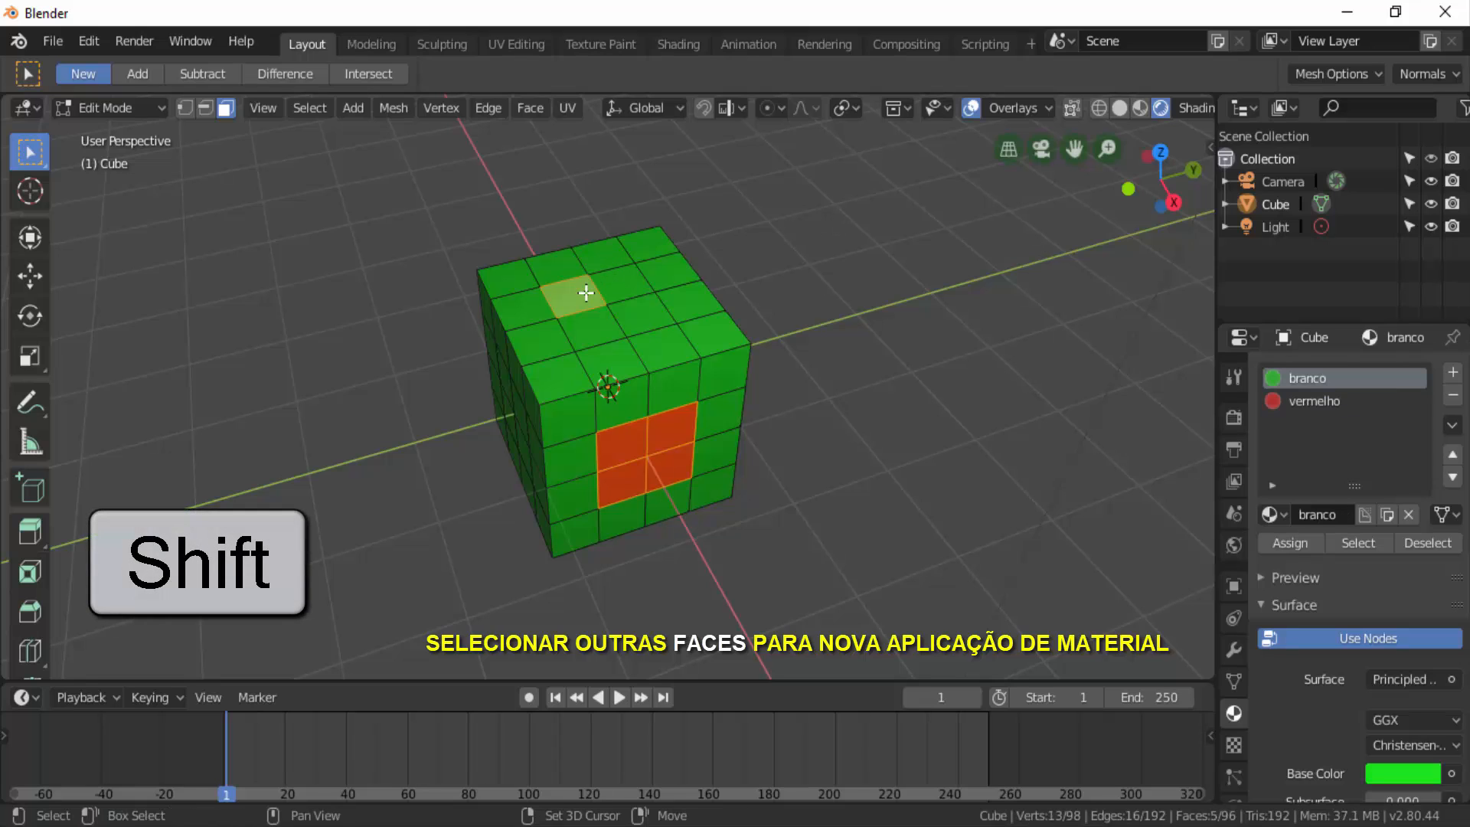
shift+click(623, 289)
shift+click(588, 326)
shift+click(640, 314)
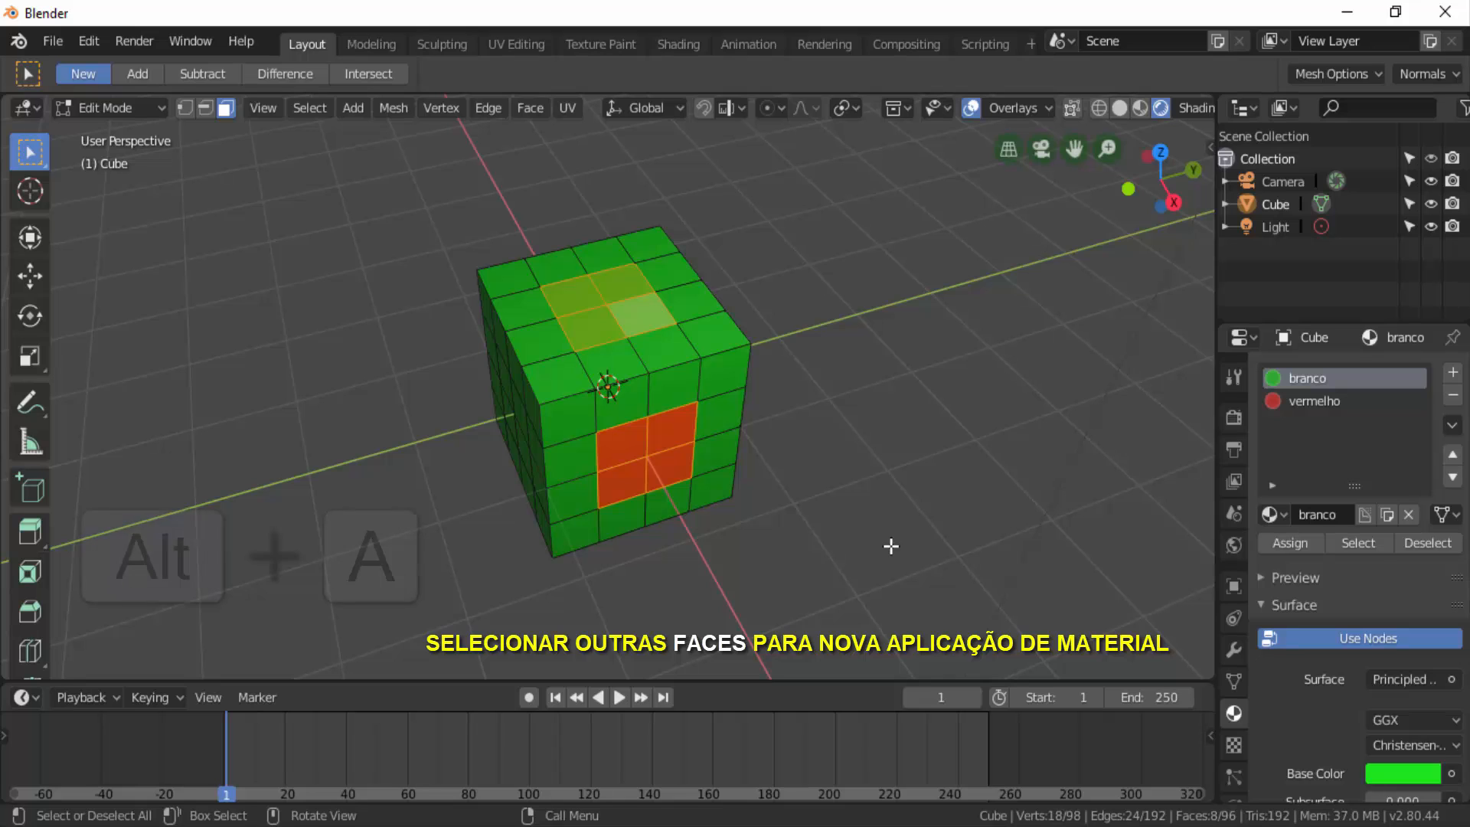
Clear the face selection and select only the four central faces on the cube's top side
key(alt+a)
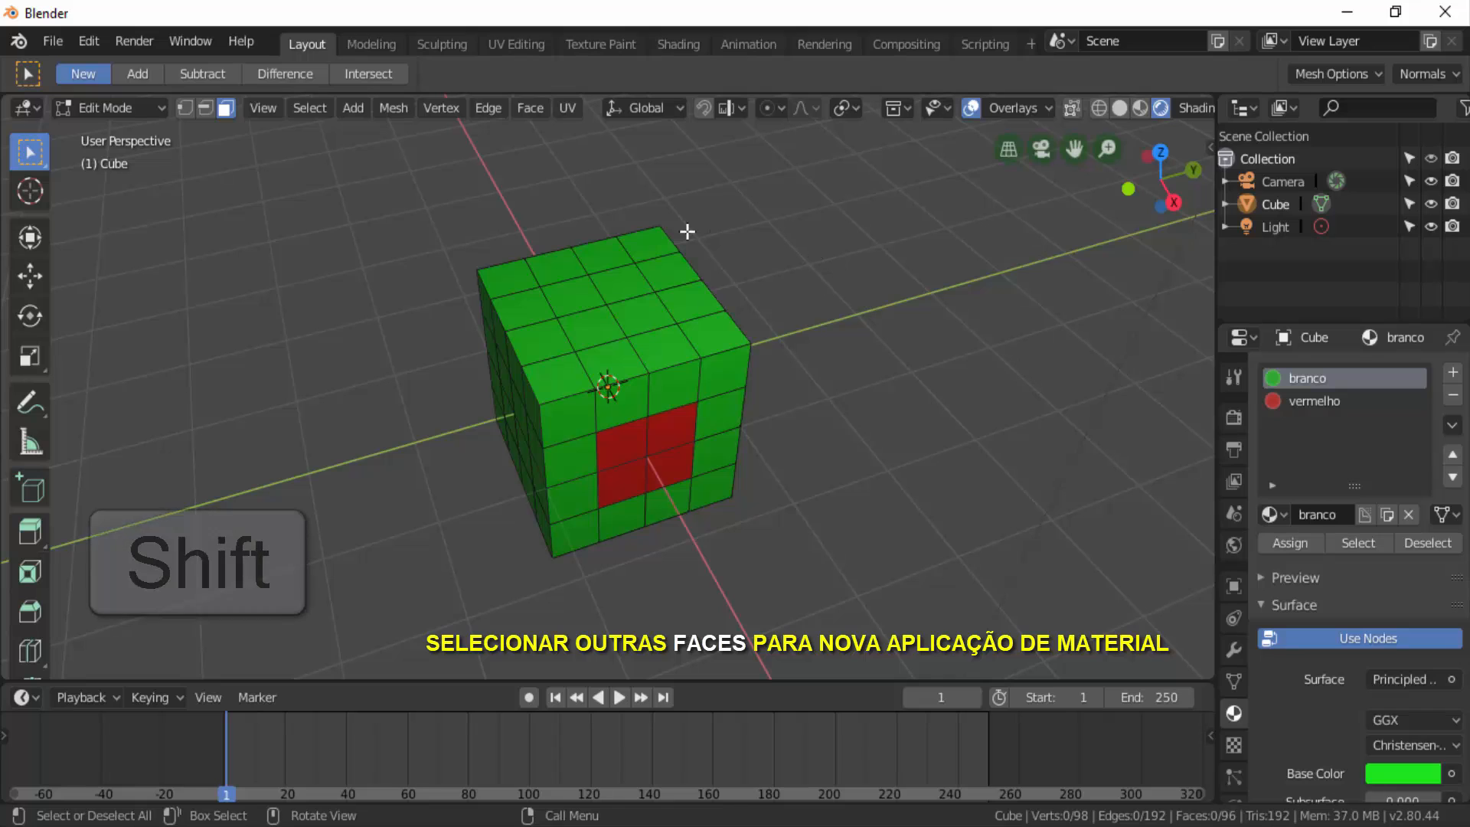
shift+click(573, 292)
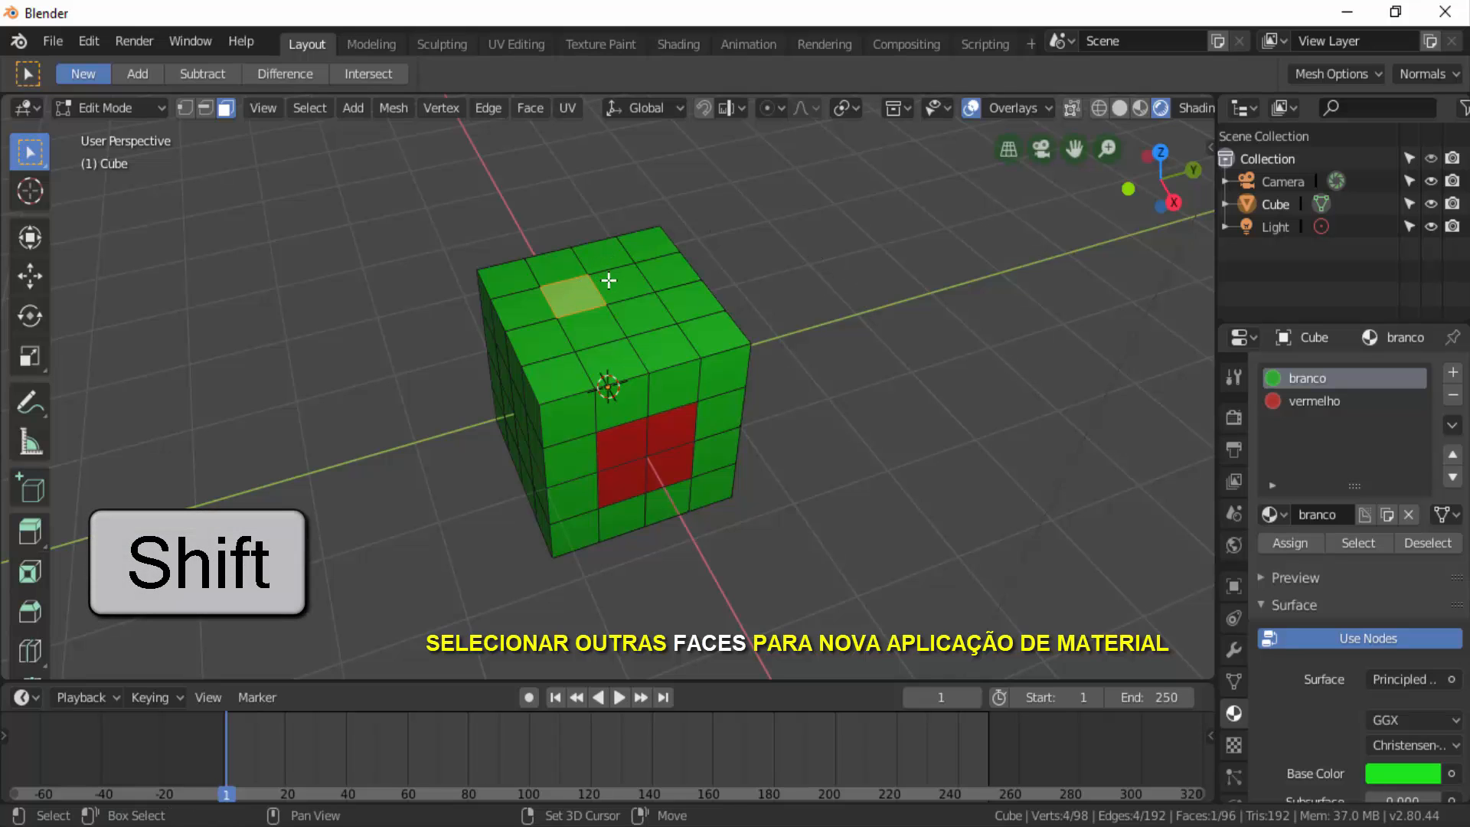
shift+click(609, 281)
shift+click(593, 338)
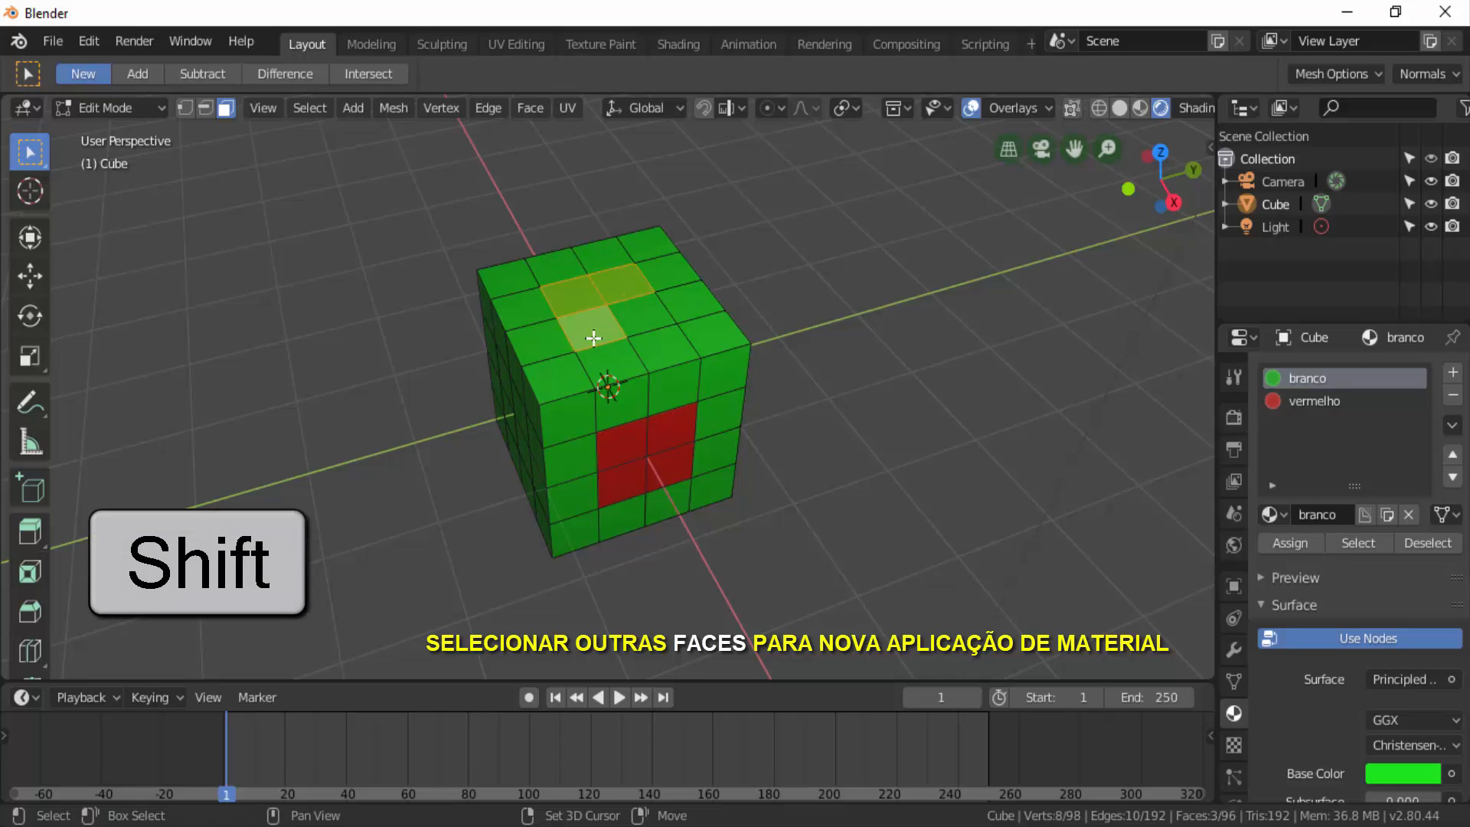
shift+click(640, 314)
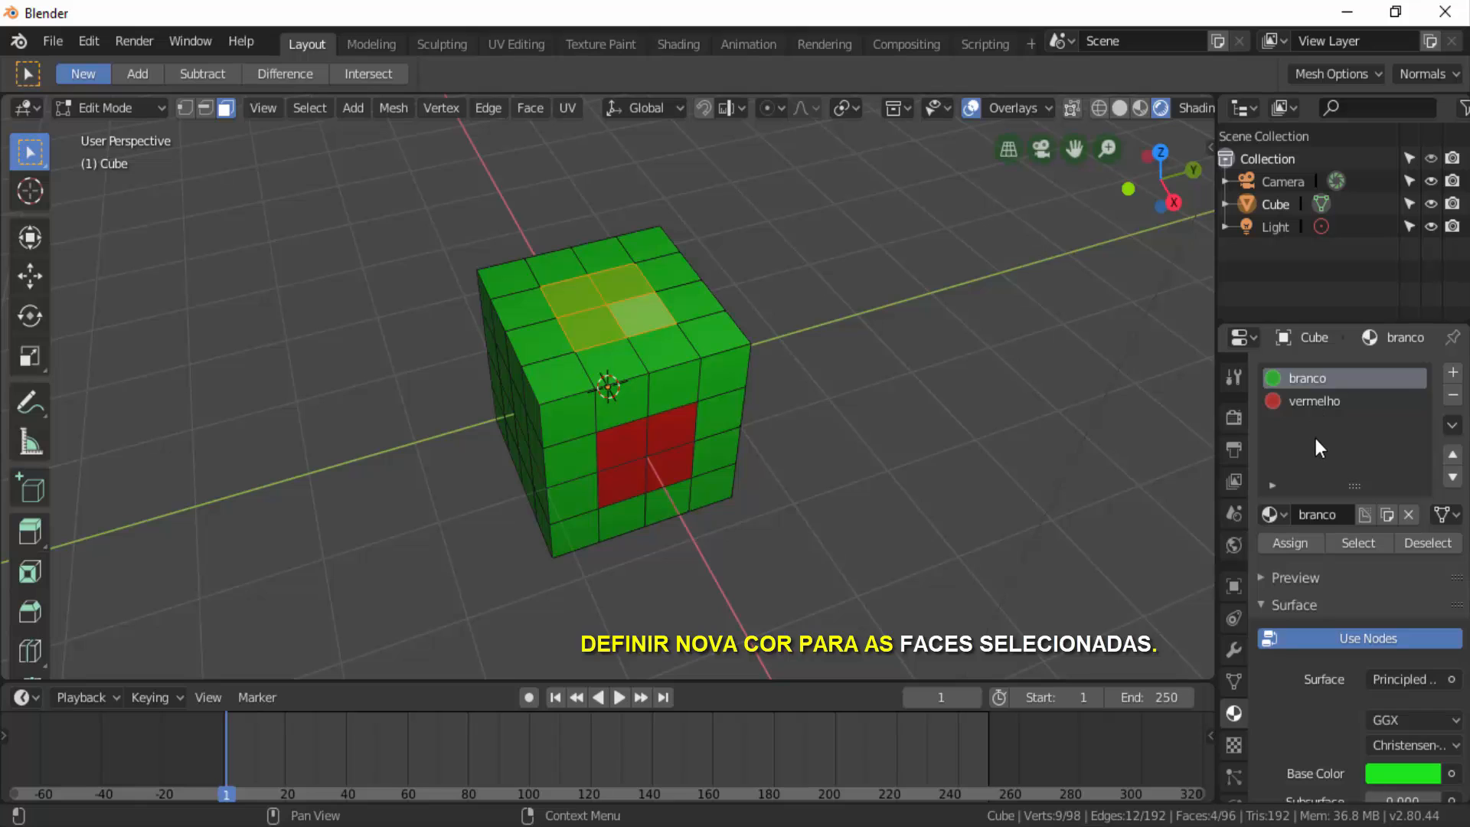
Add a third material slot to the cube with a new material and set its base color to cyan
click(1451, 372)
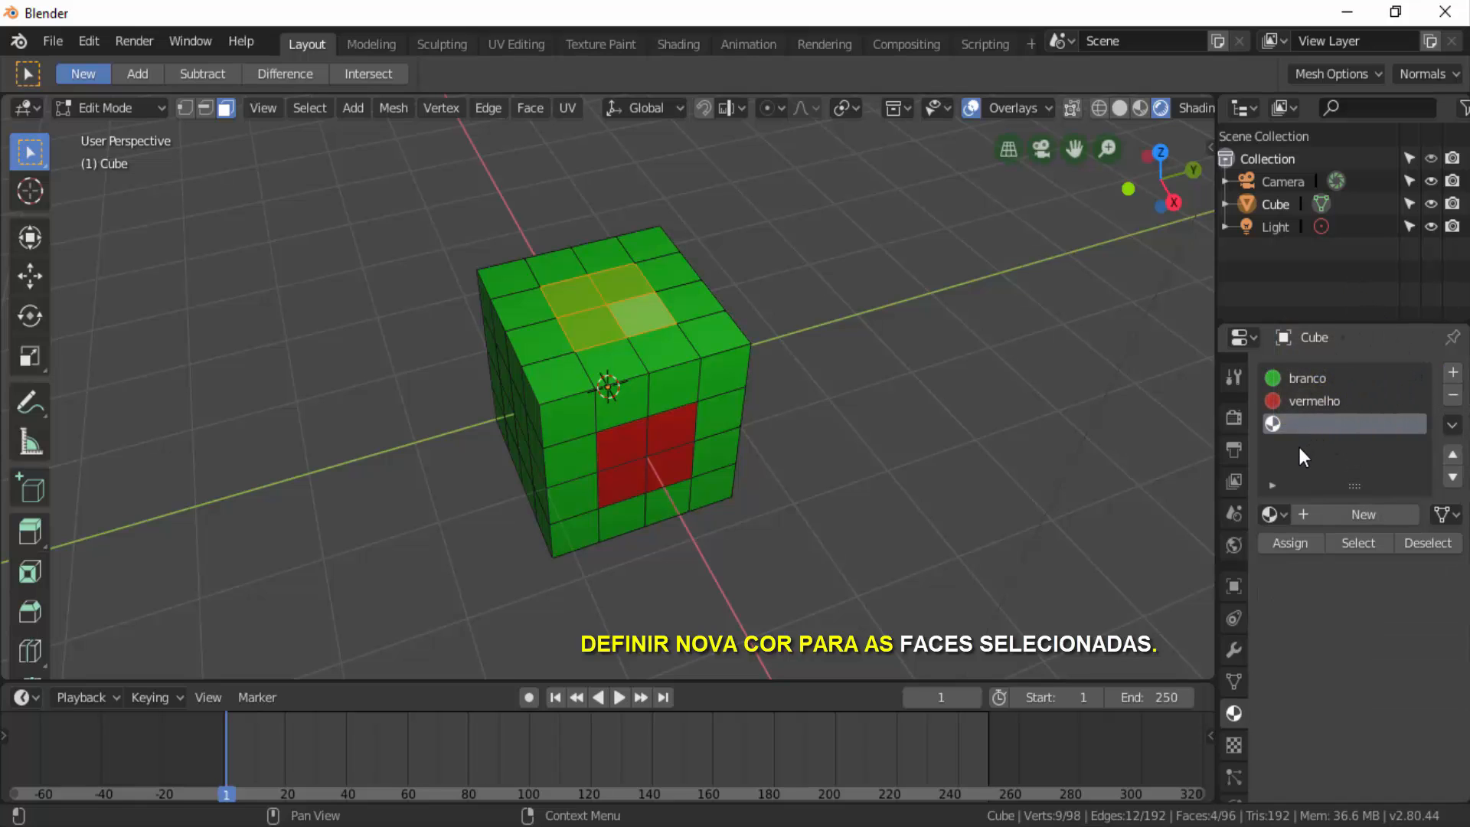
click(1351, 511)
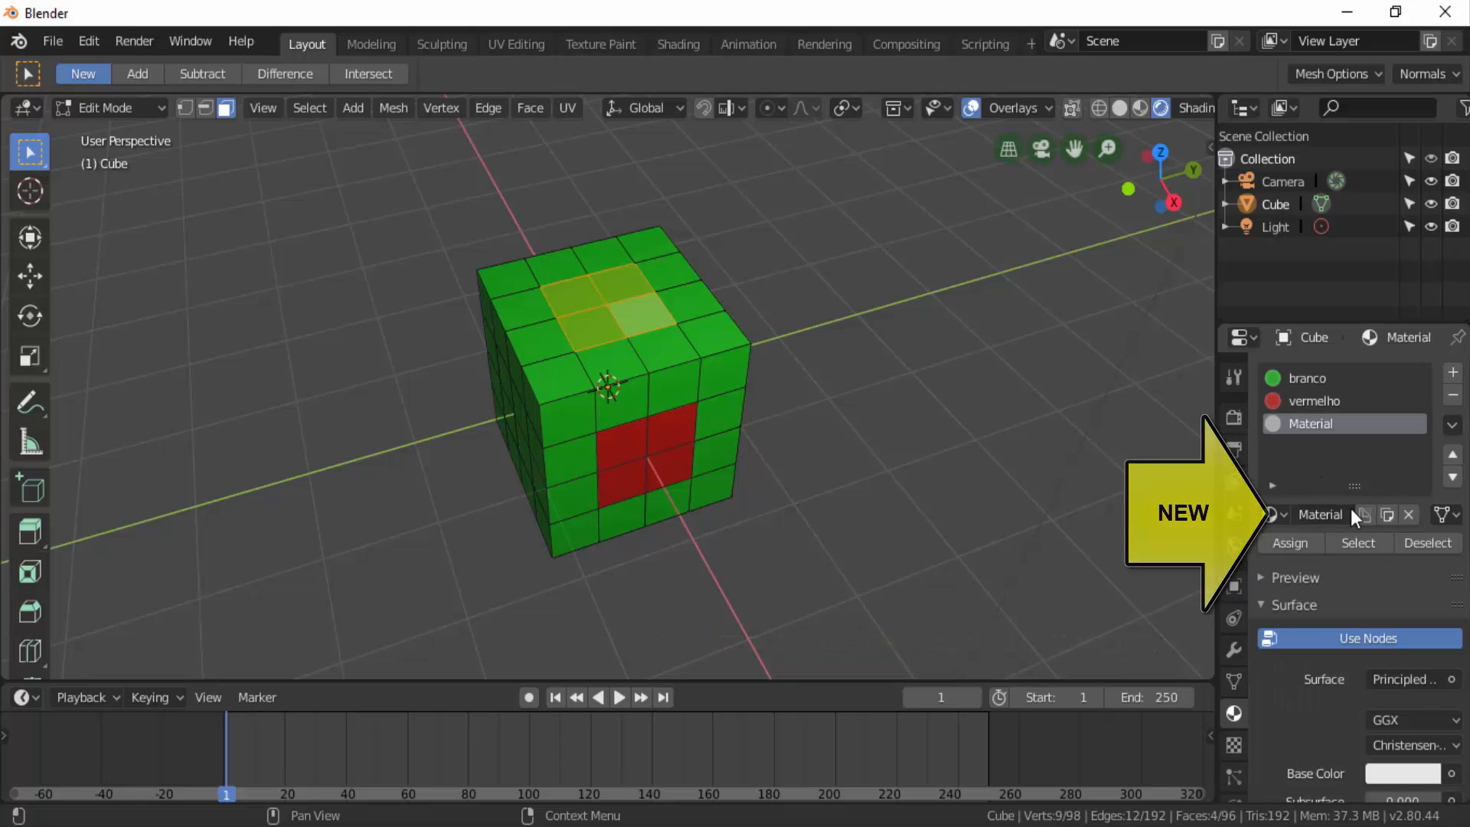
scroll(1287, 682, down, 2)
scroll(1287, 683, down, 2)
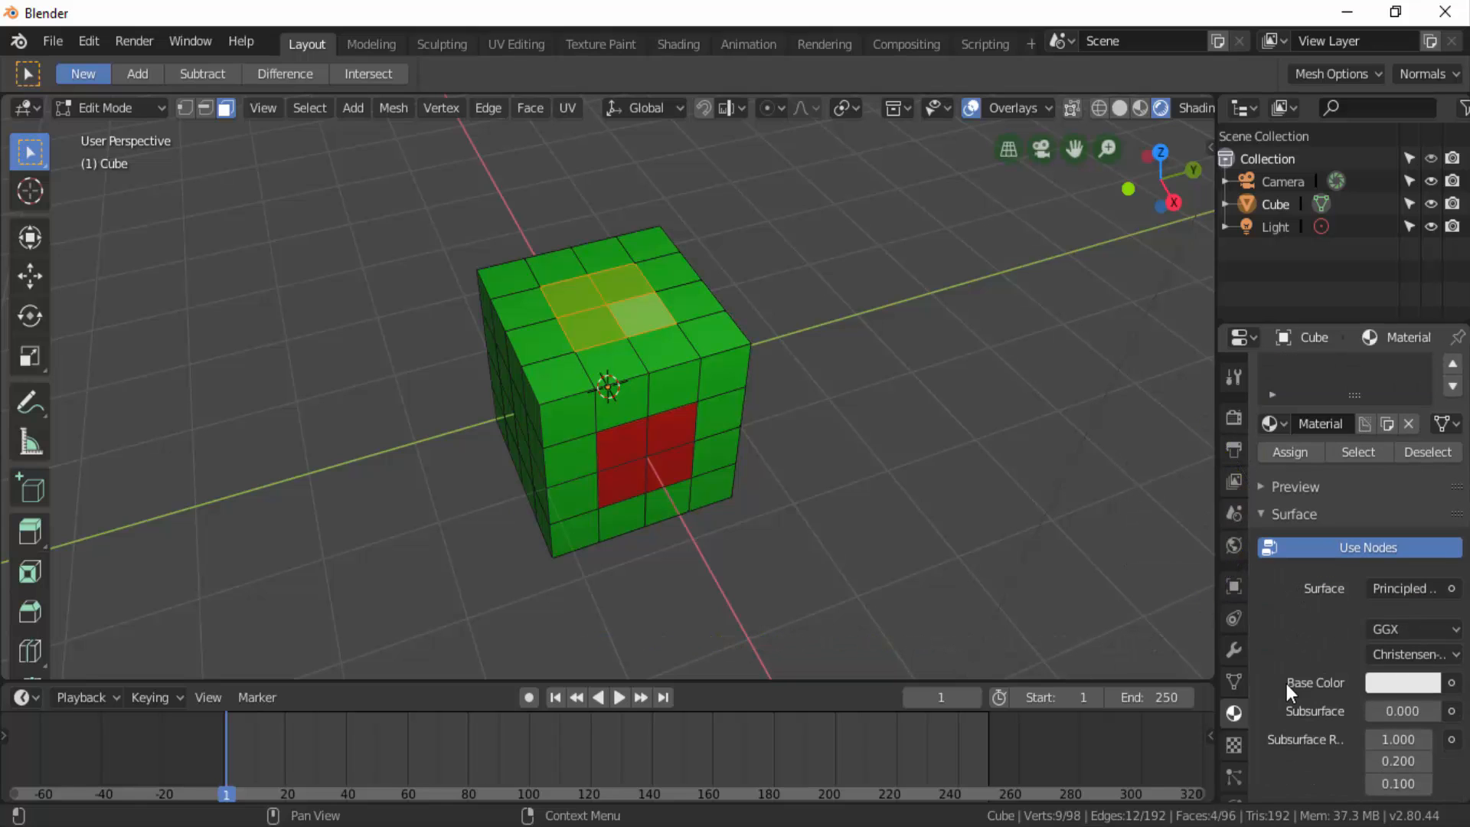
click(1399, 684)
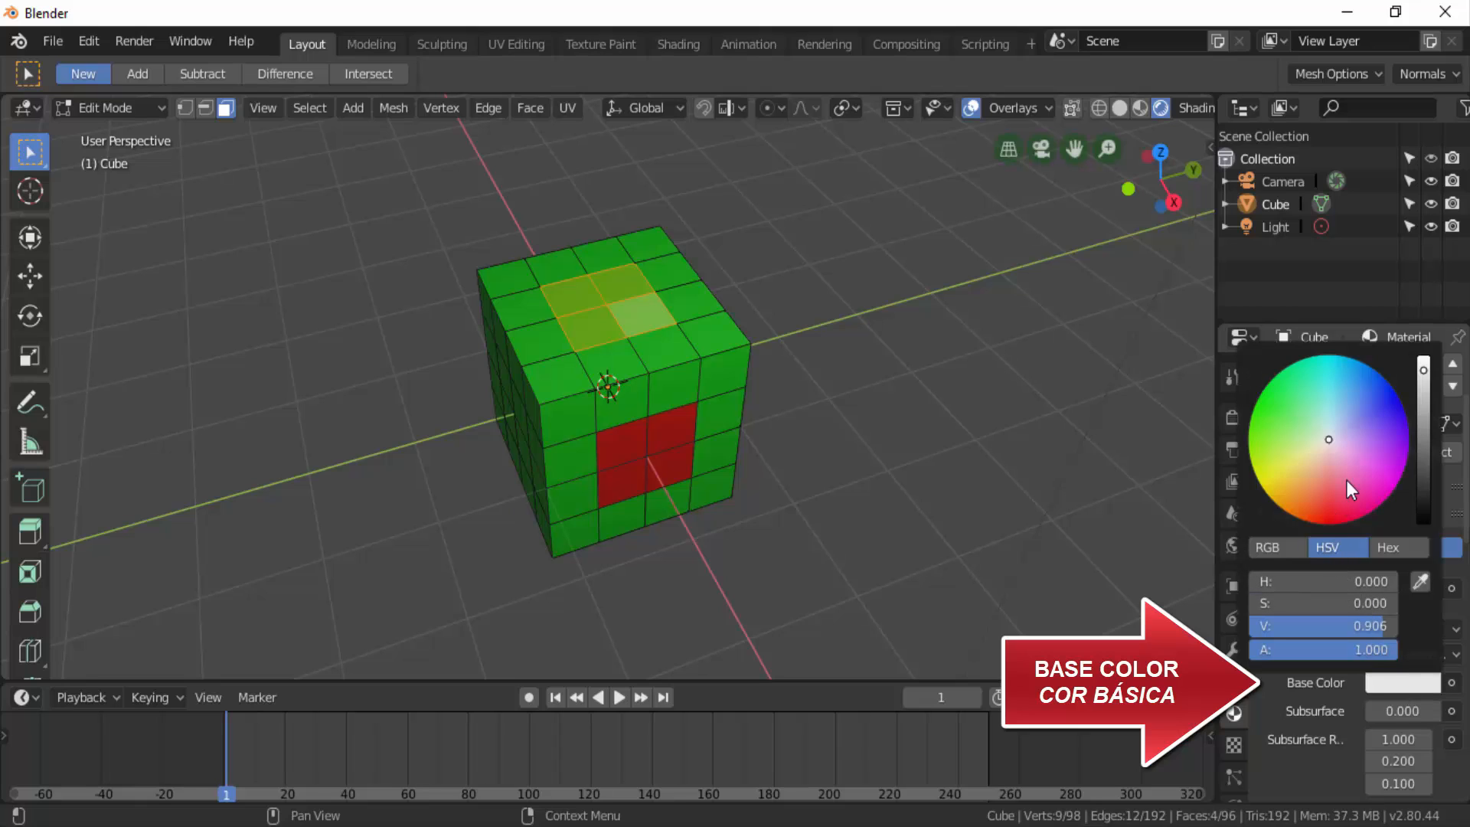
click(1326, 376)
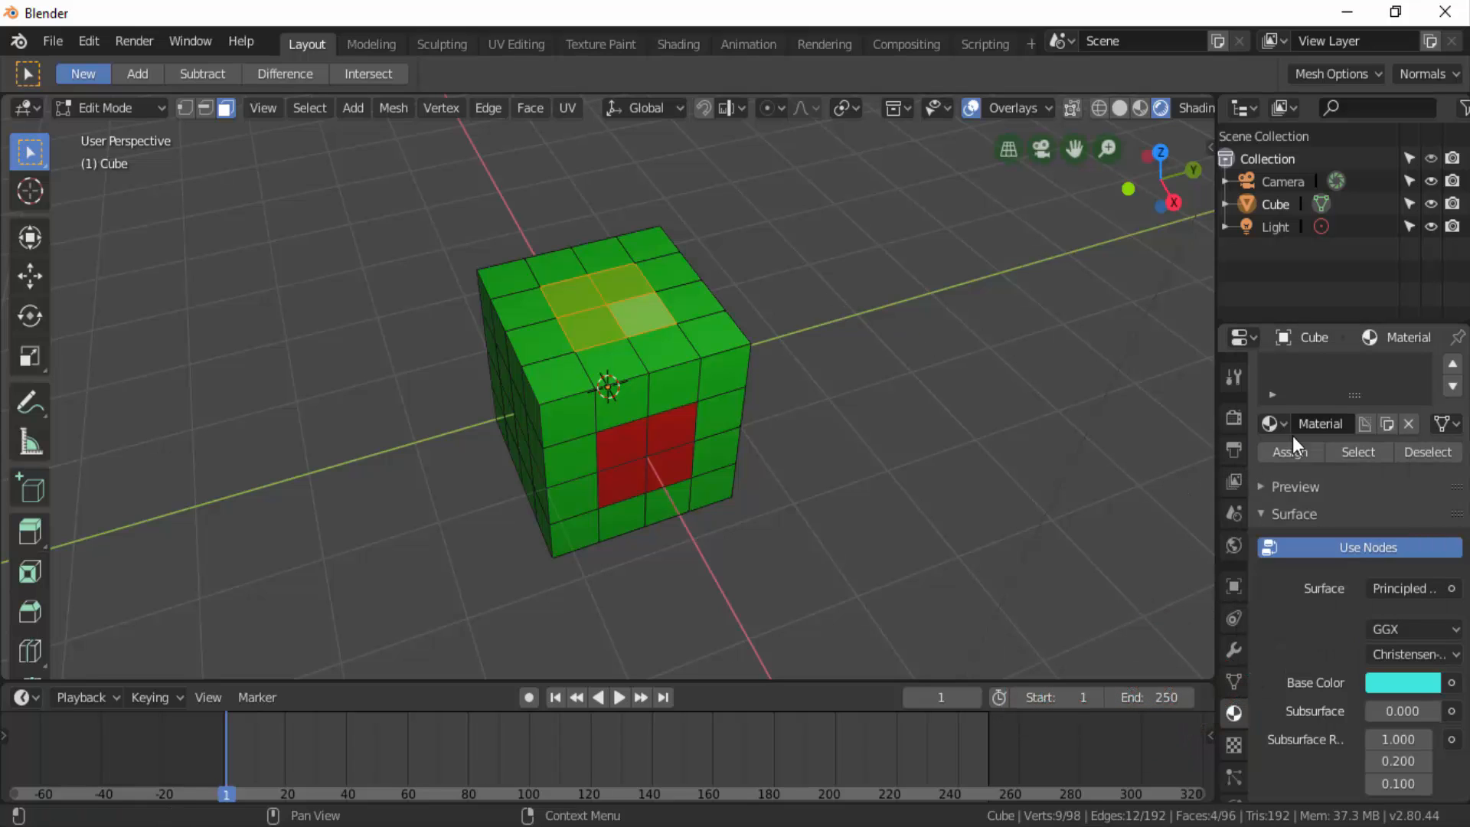
Assign the cyan material to the selected top faces and rename it azul claro
scroll(1322, 414, up, 2)
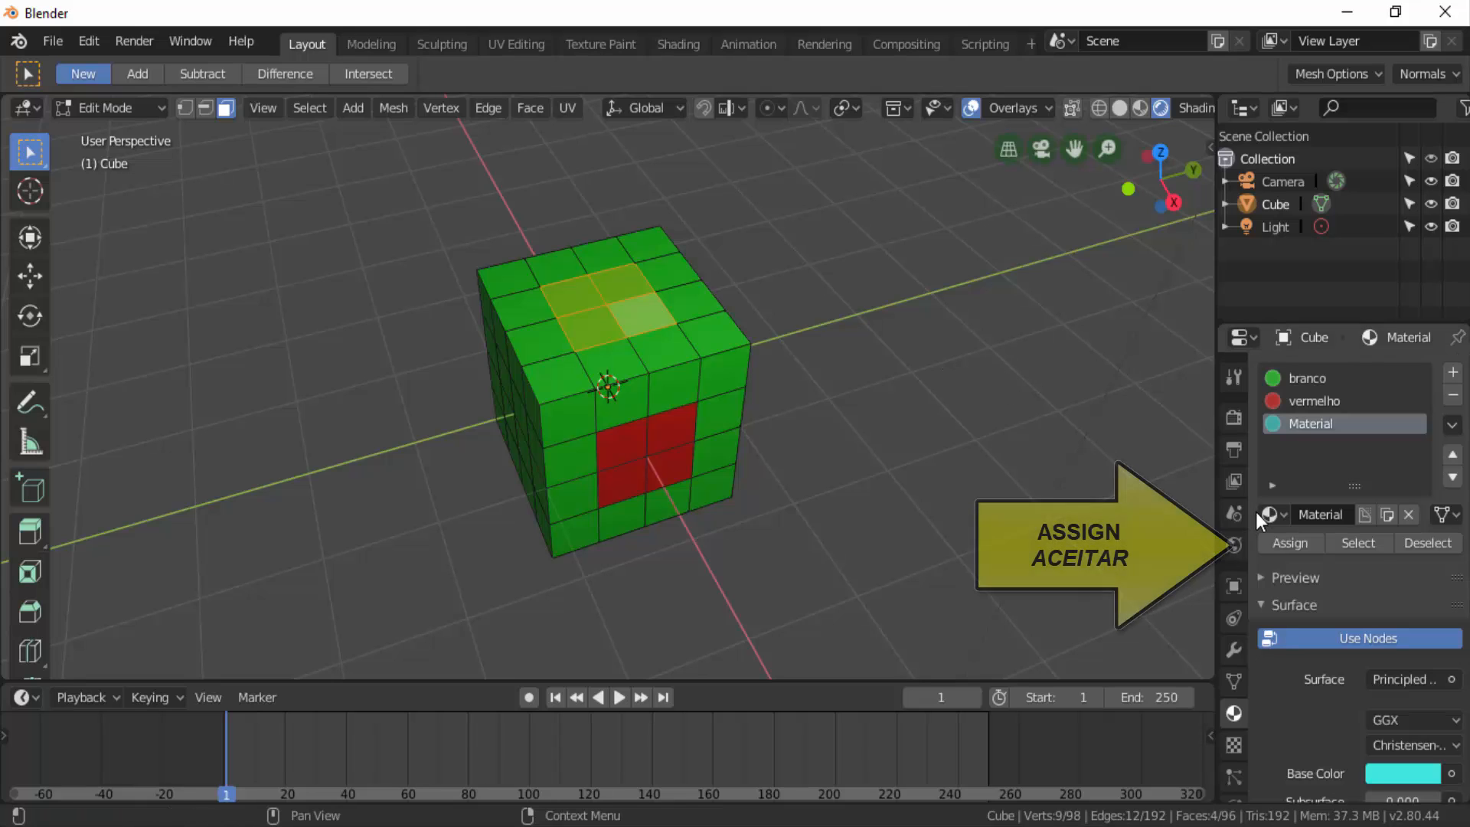
click(1311, 546)
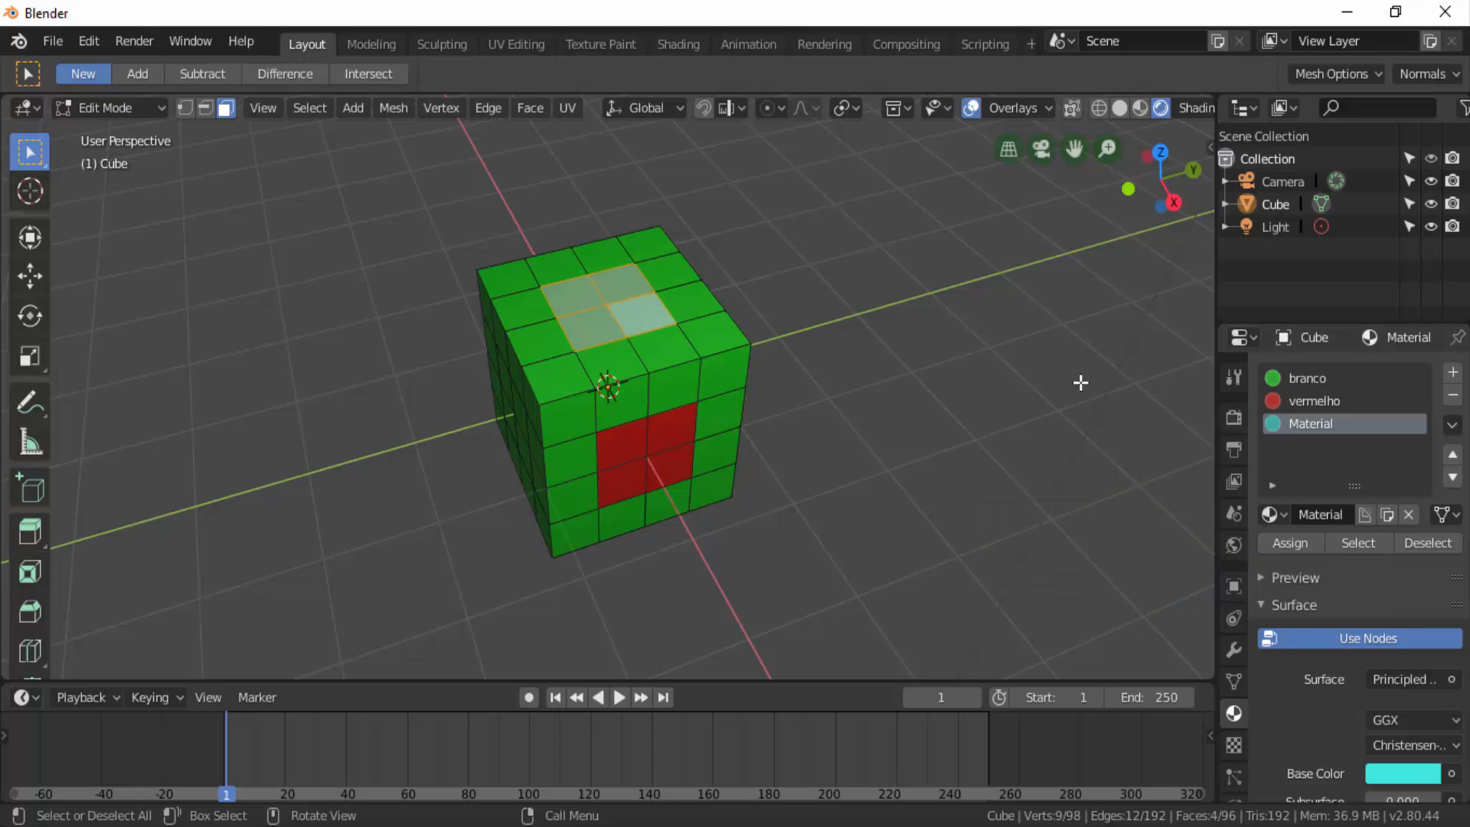
double_click(1307, 425)
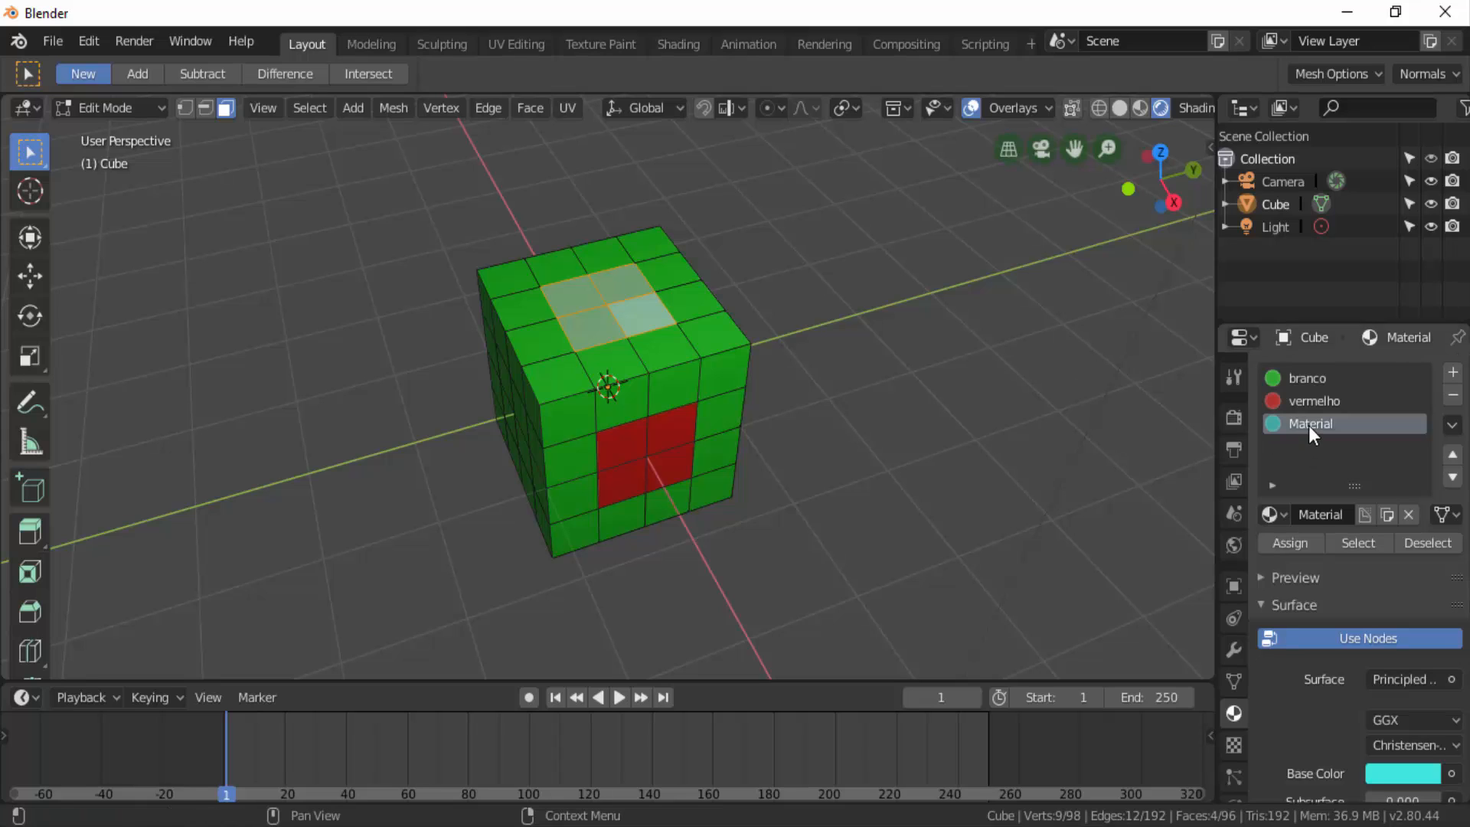
text(azul claro)
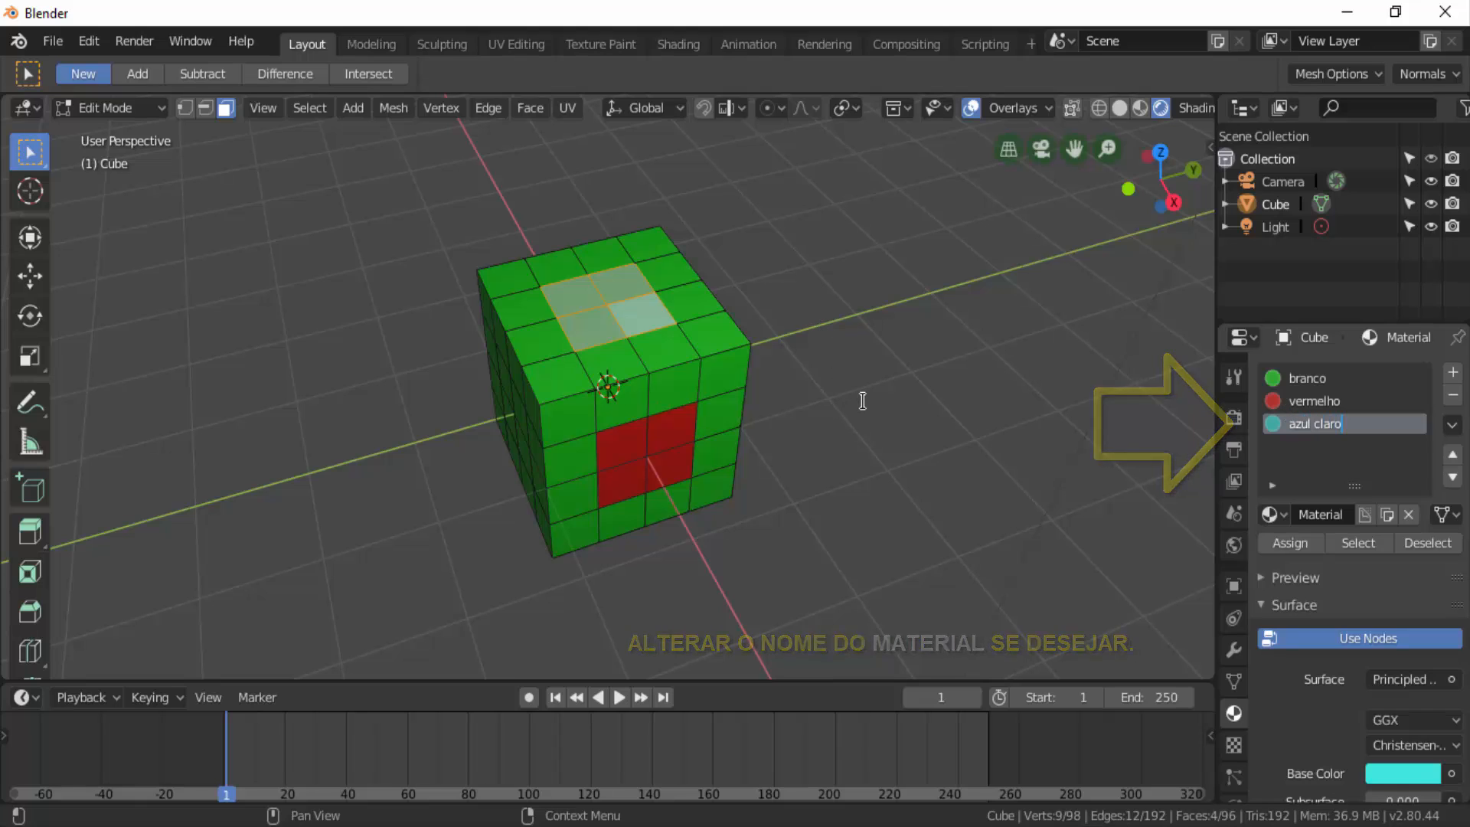
key(Return)
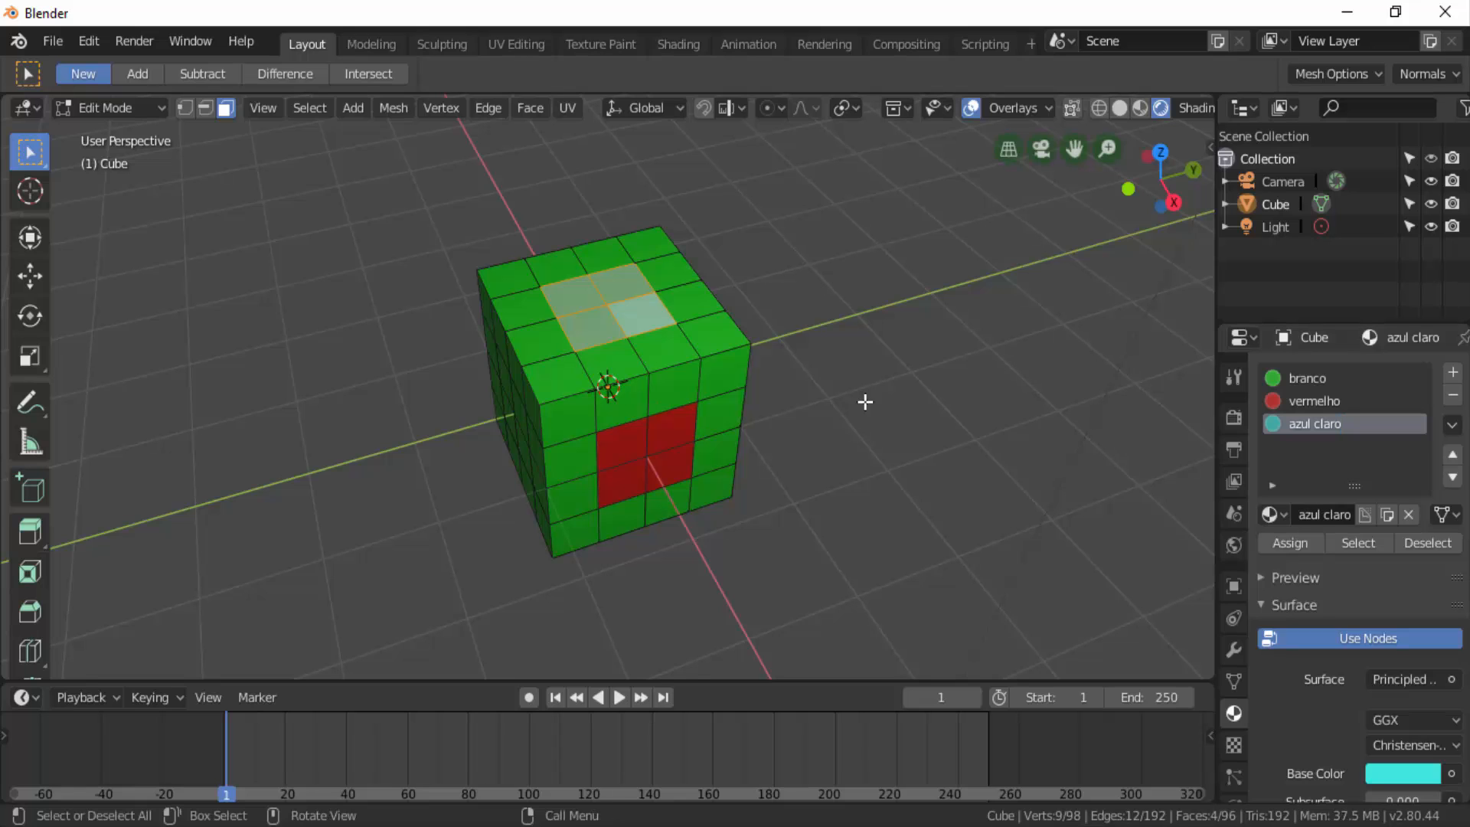
Preview the timeline playback briefly in Object Mode and return to frame 1
click(112, 107)
click(110, 127)
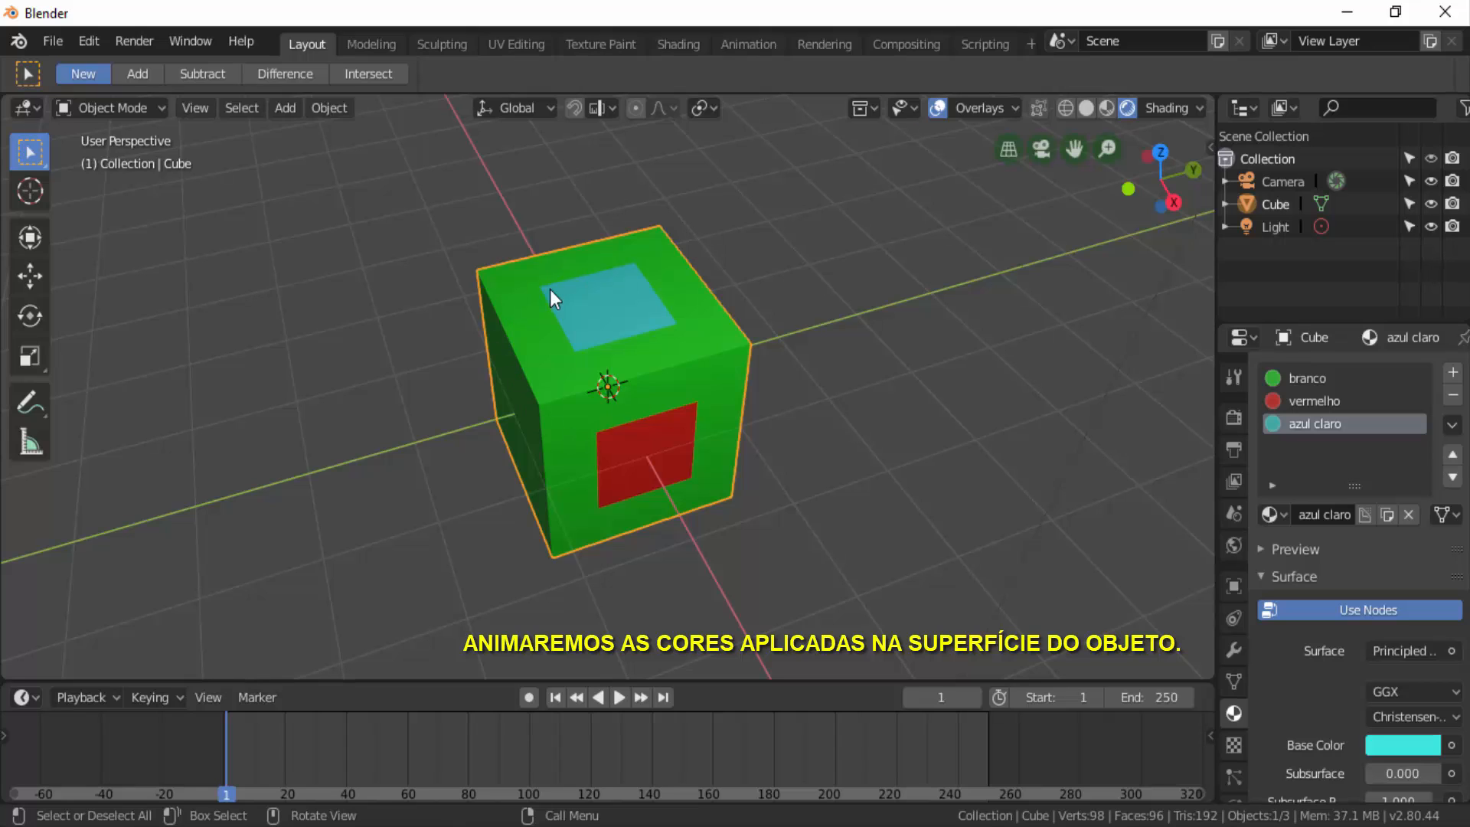
click(617, 696)
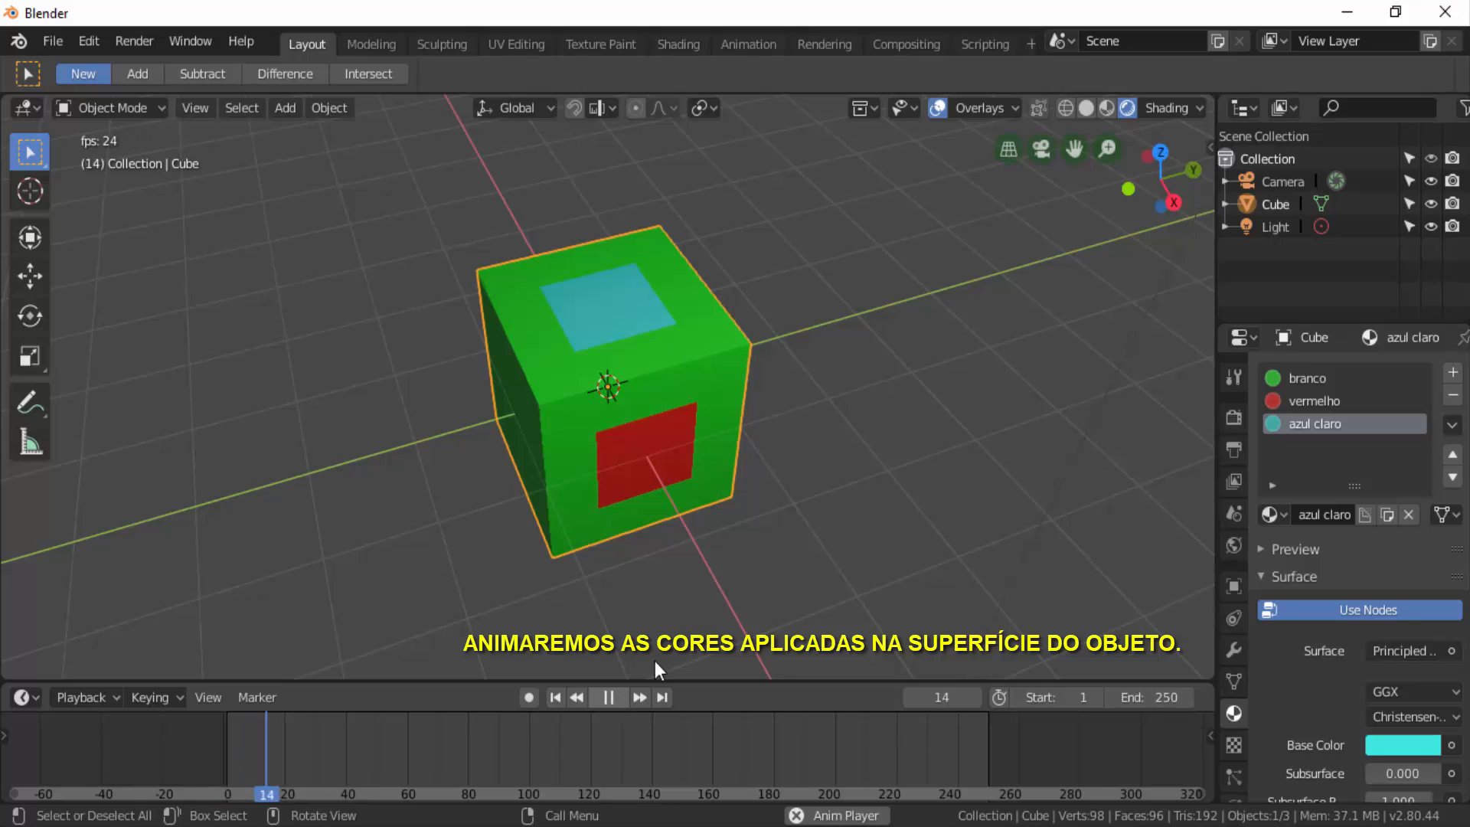
click(612, 696)
click(554, 698)
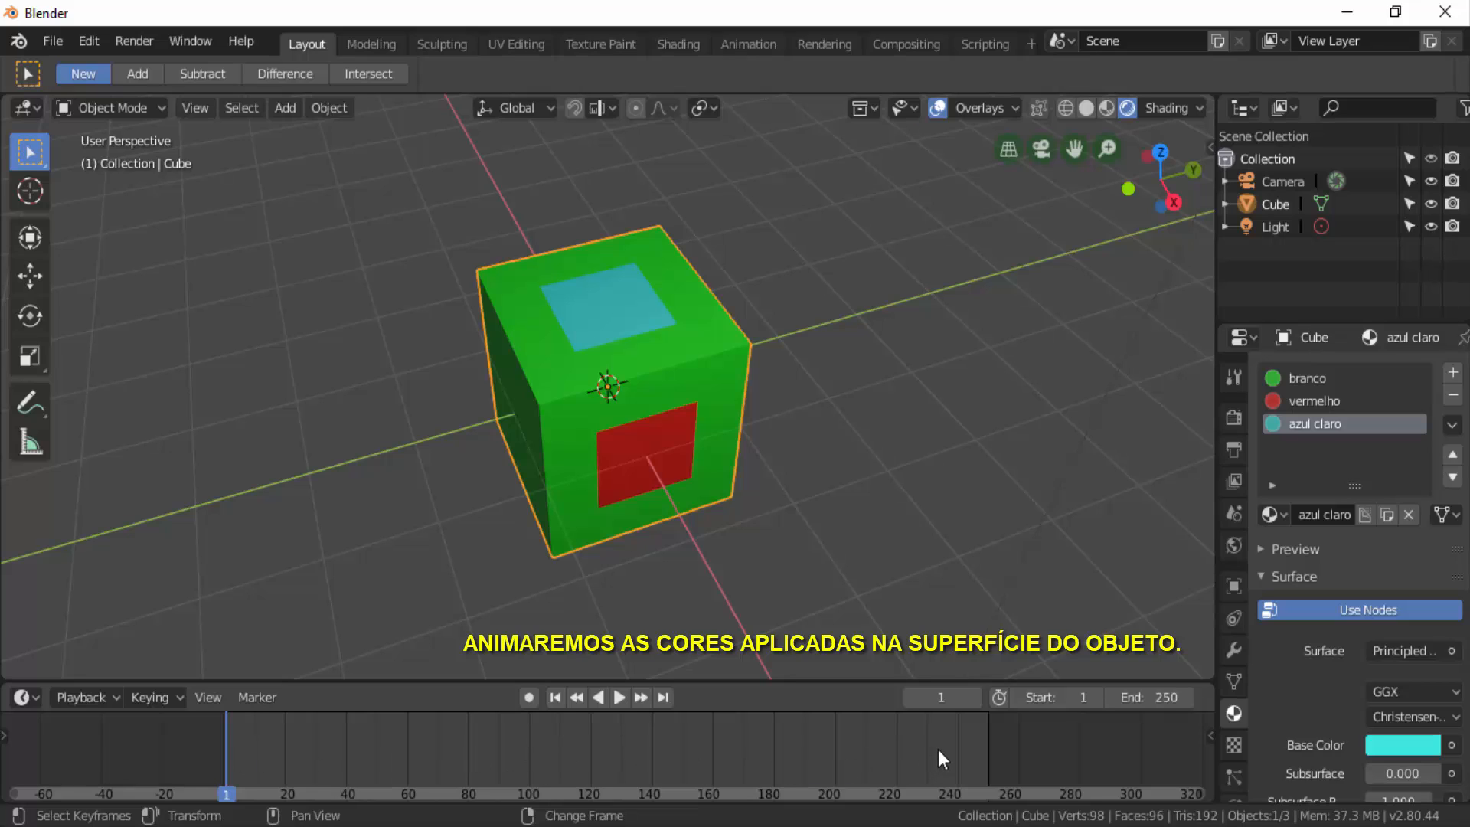
Return the cube to Edit Mode and insert a keyframe on azul claro's base color at frame 1
click(86, 107)
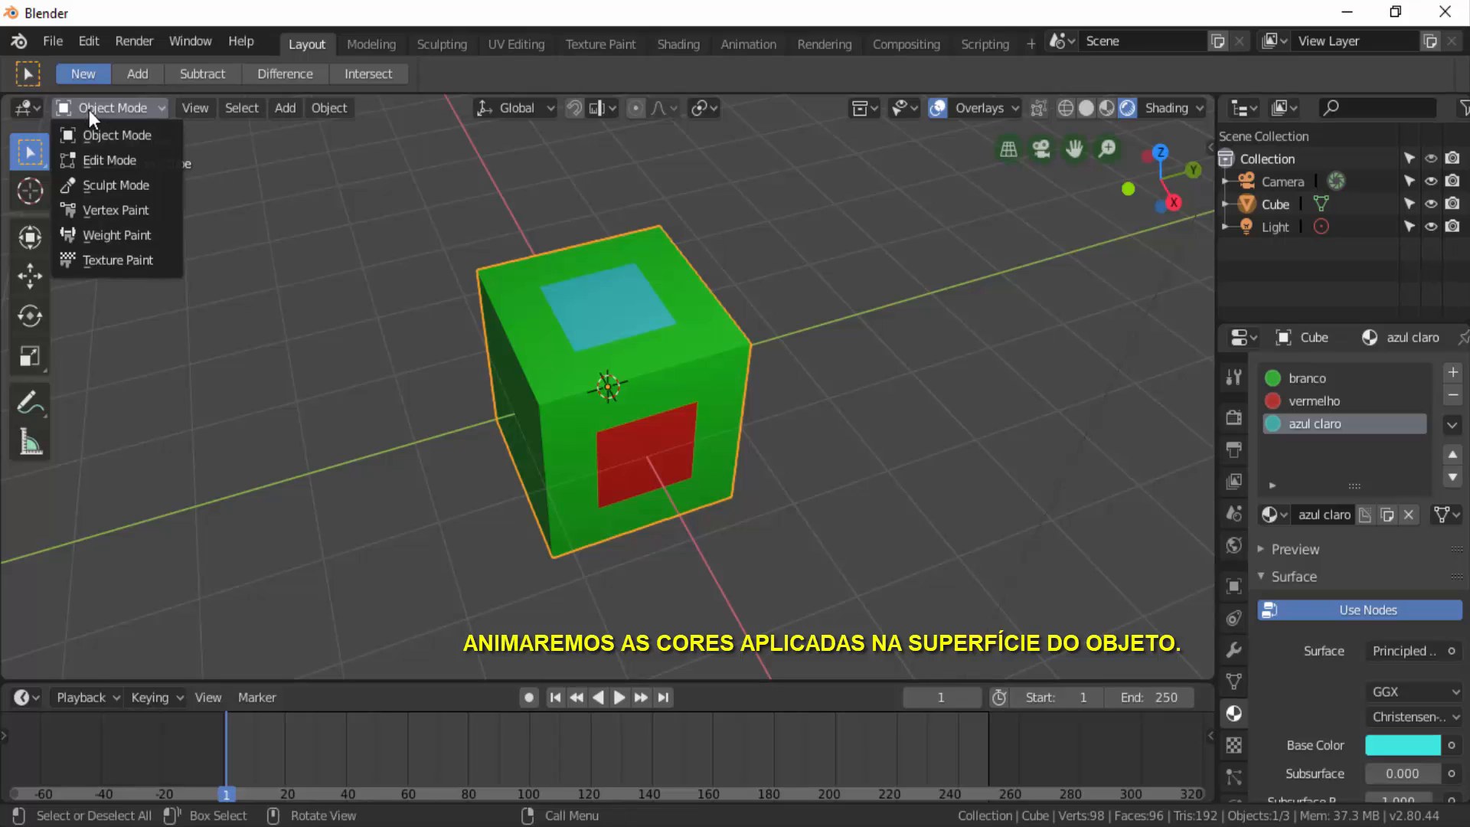
click(102, 156)
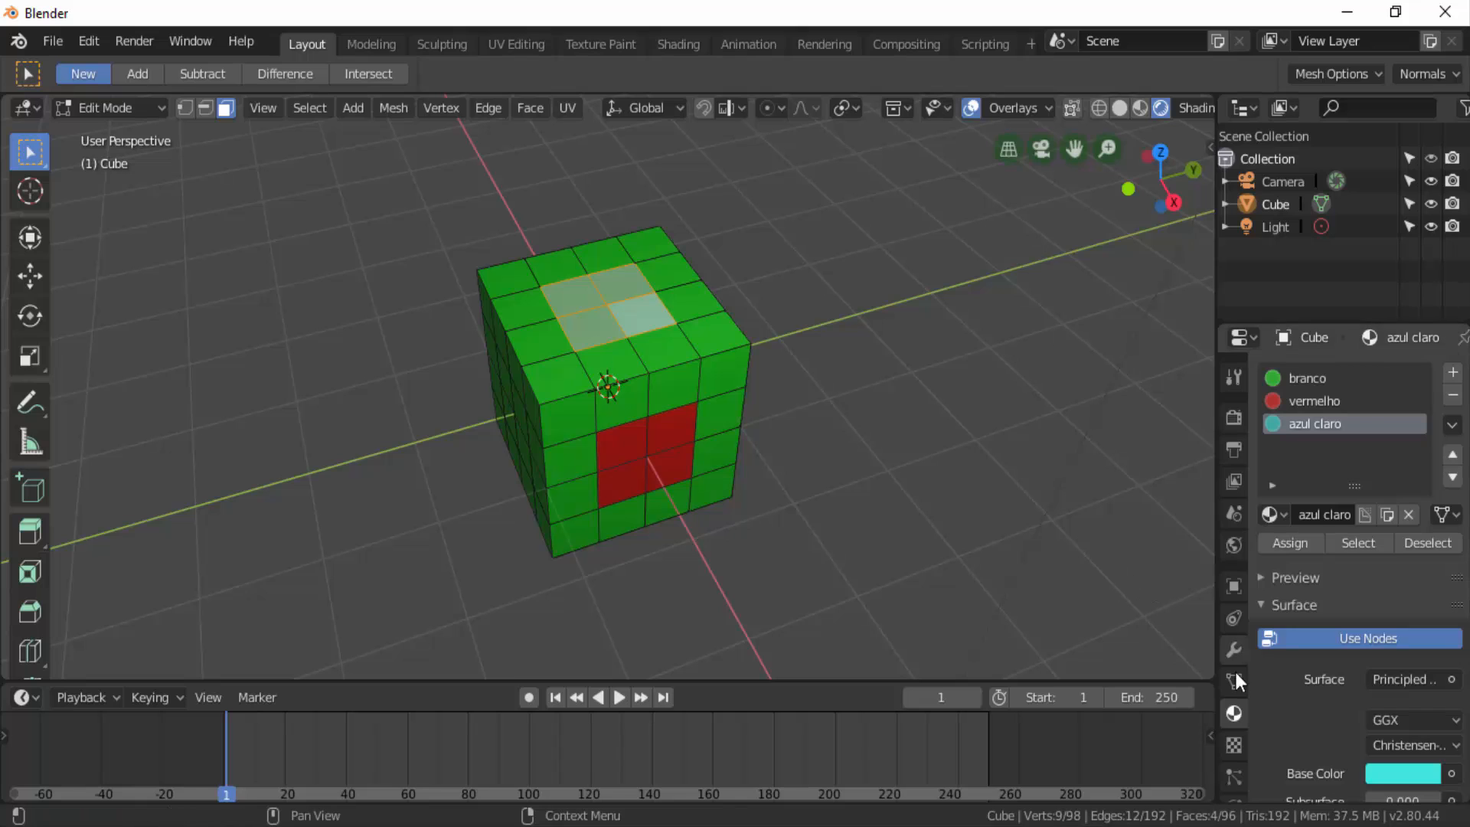
scroll(1280, 701, down, 3)
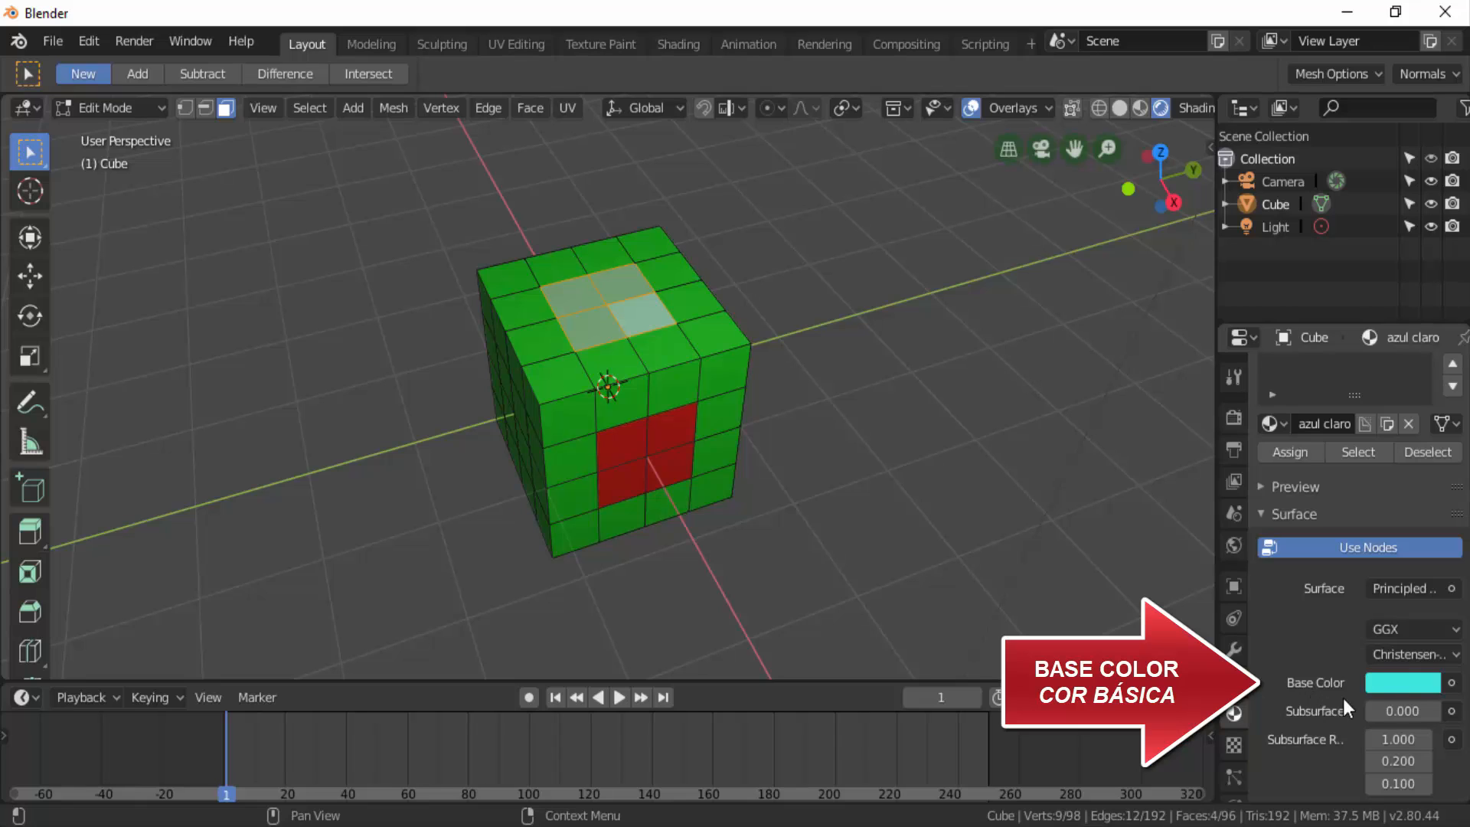
right_click(1399, 679)
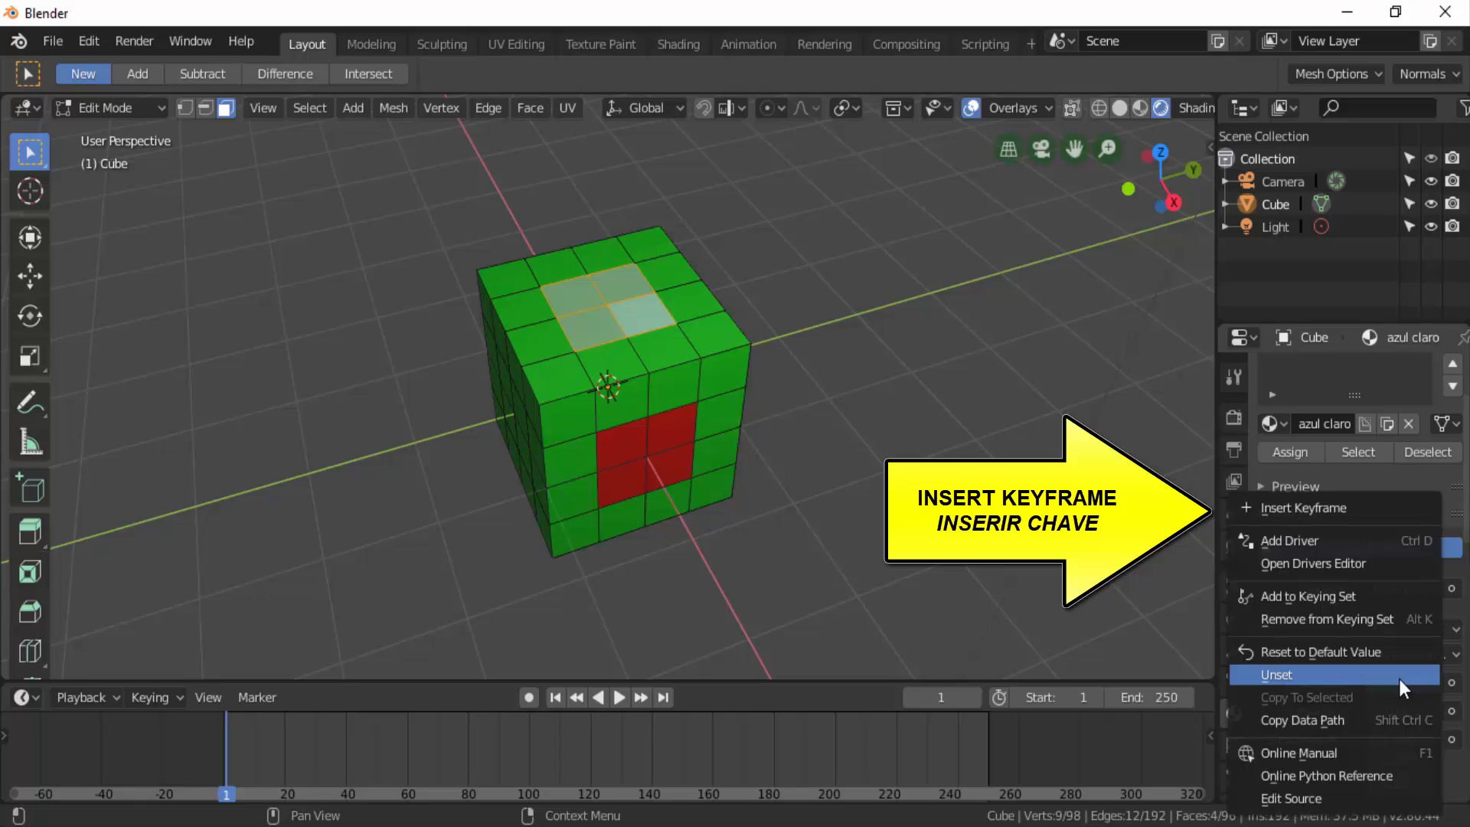
click(1280, 506)
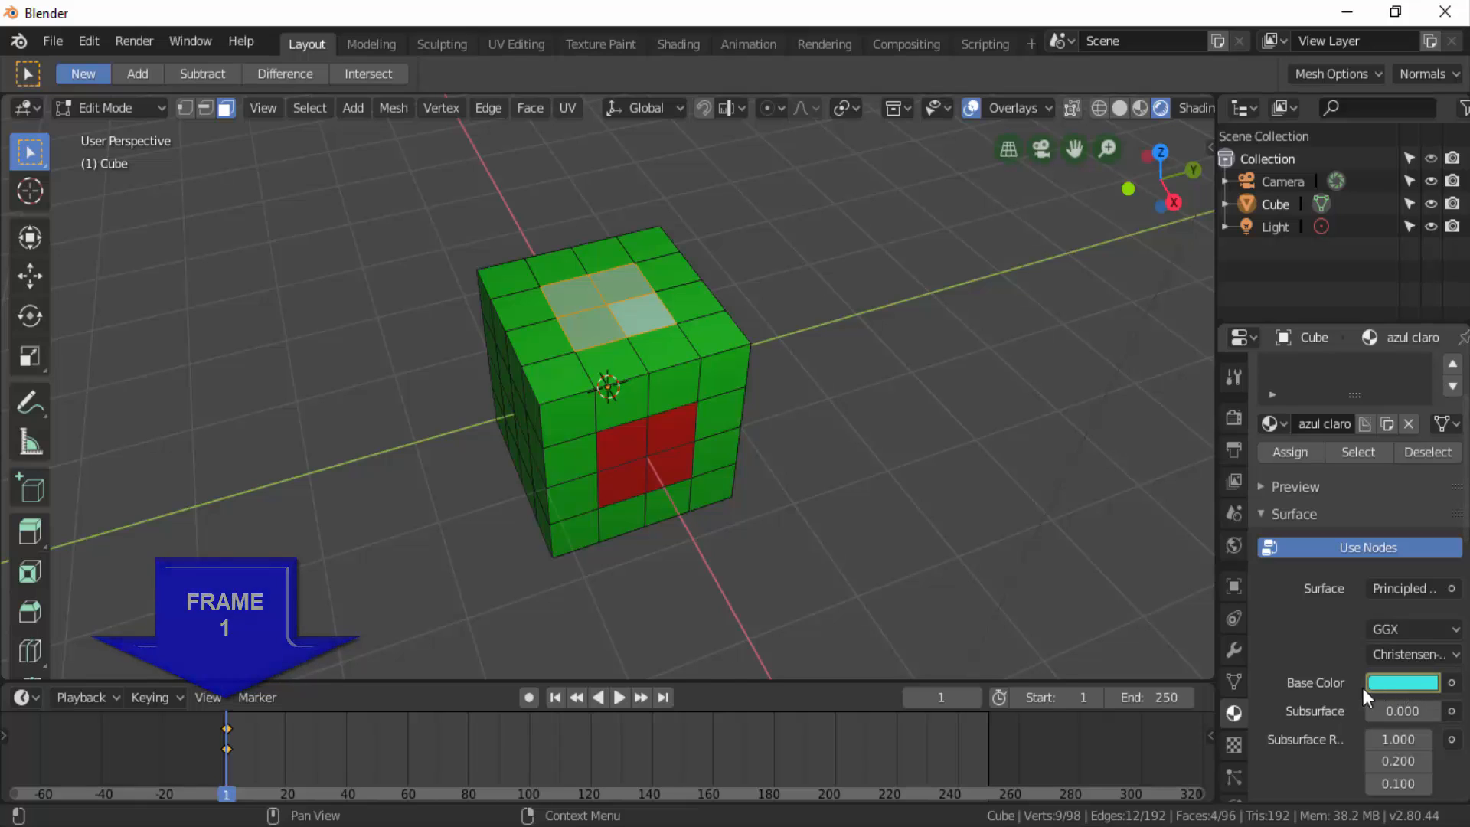
At frame 125, set azul claro's base color to yellow-orange (H 0.123, S 0.915, V 0.906) and insert a keyframe on it
click(605, 738)
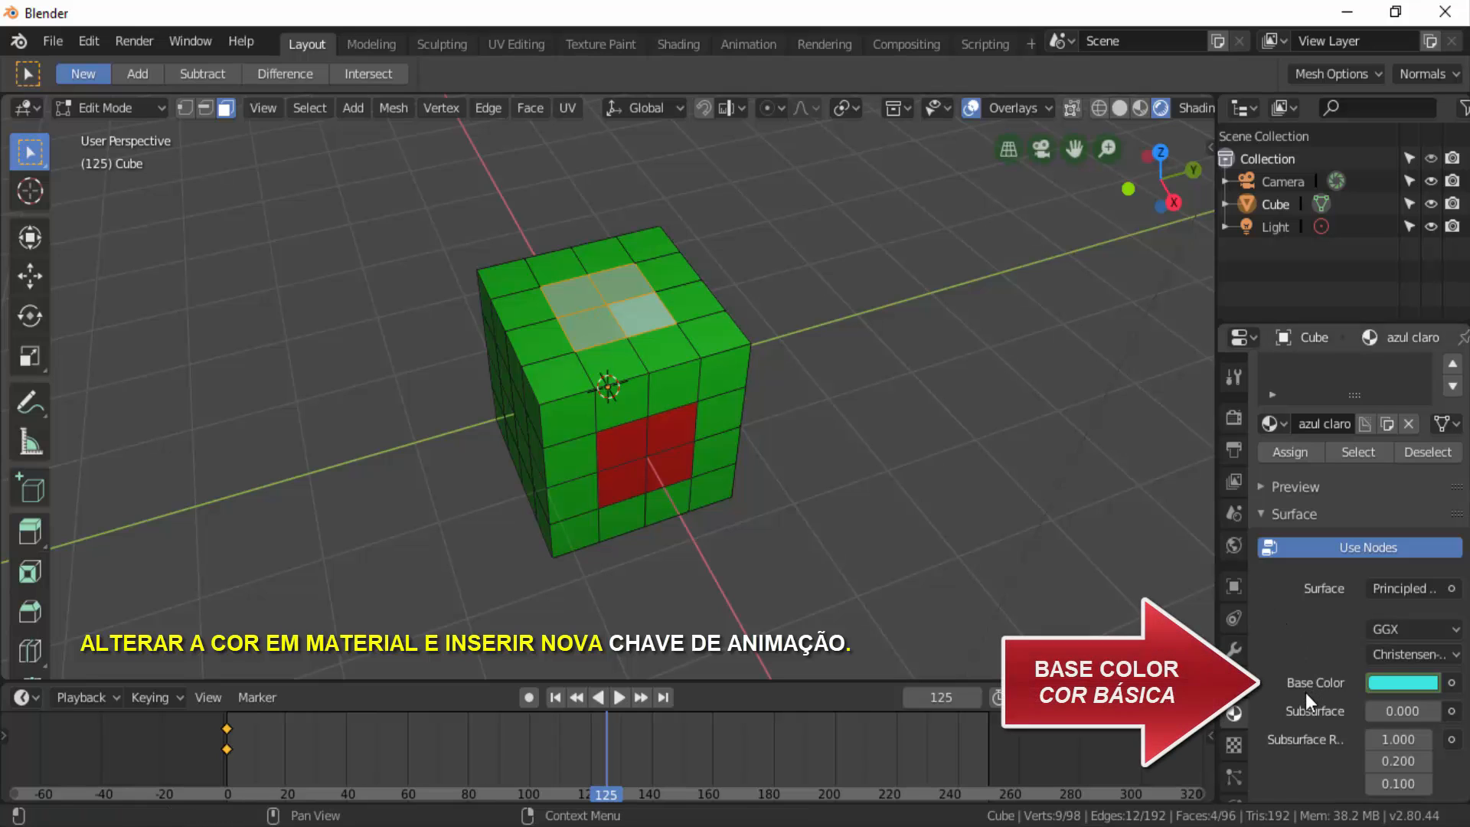
click(1408, 682)
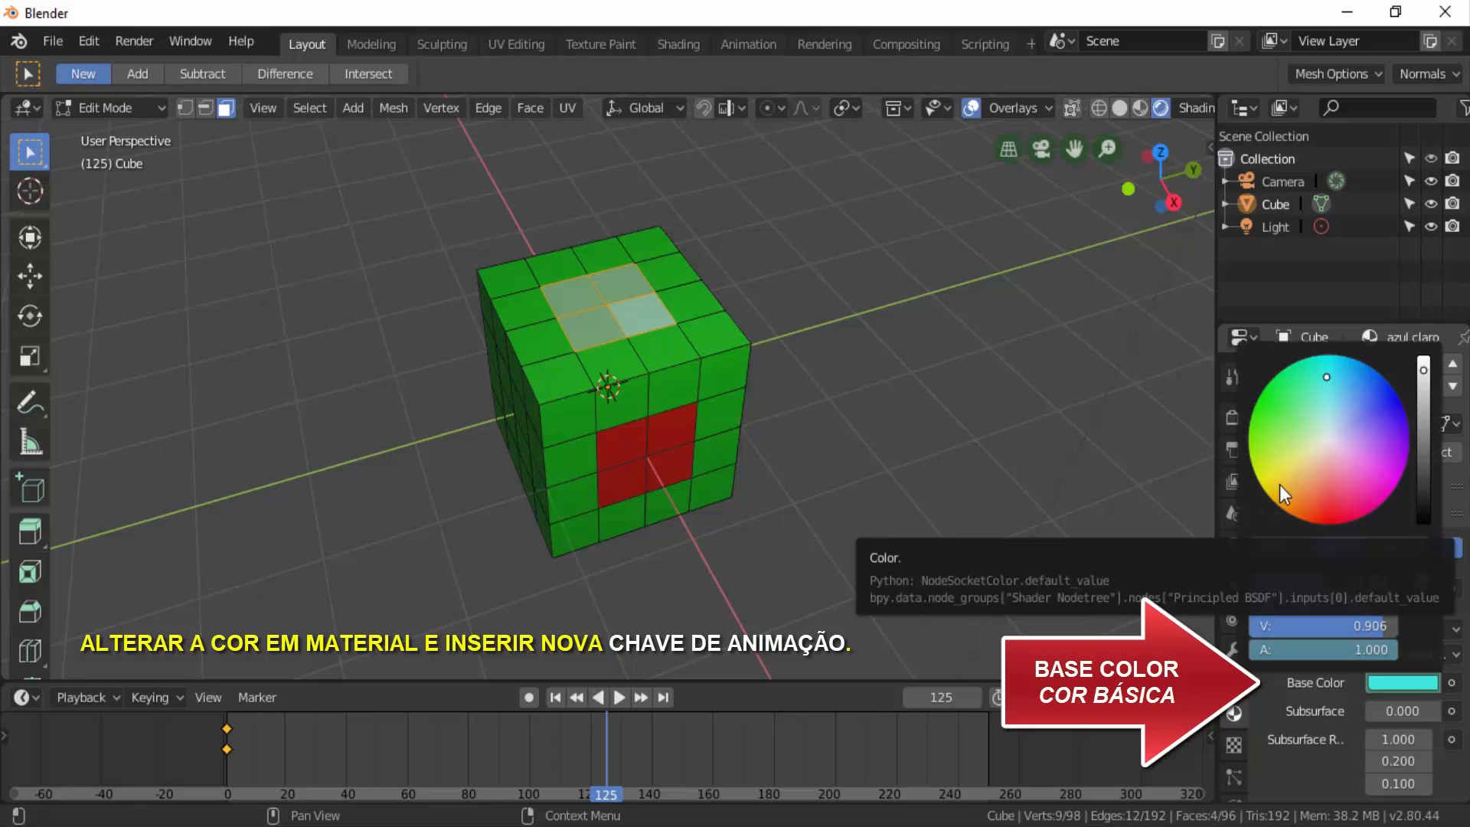
click(1277, 495)
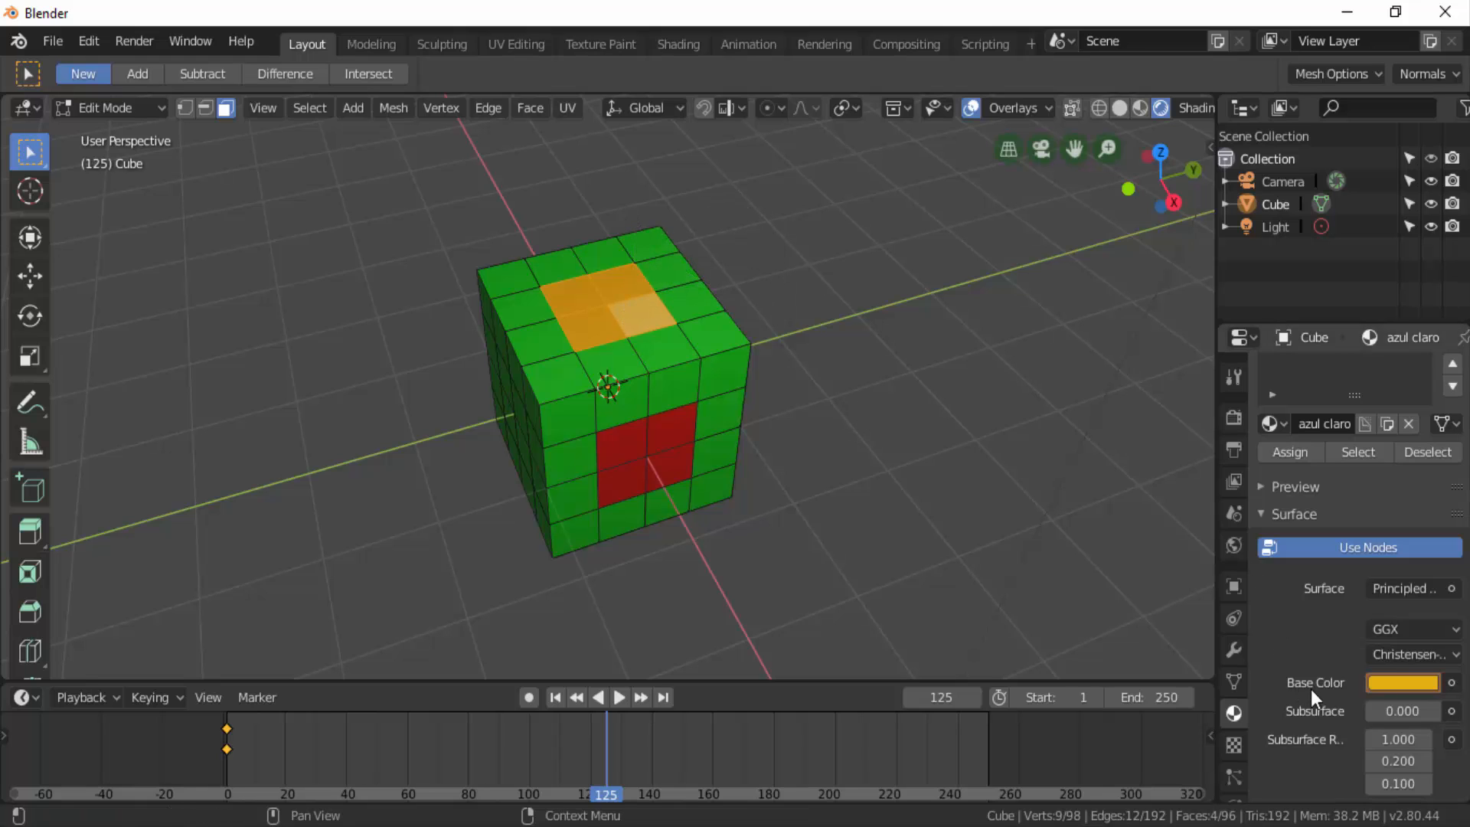
right_click(1406, 686)
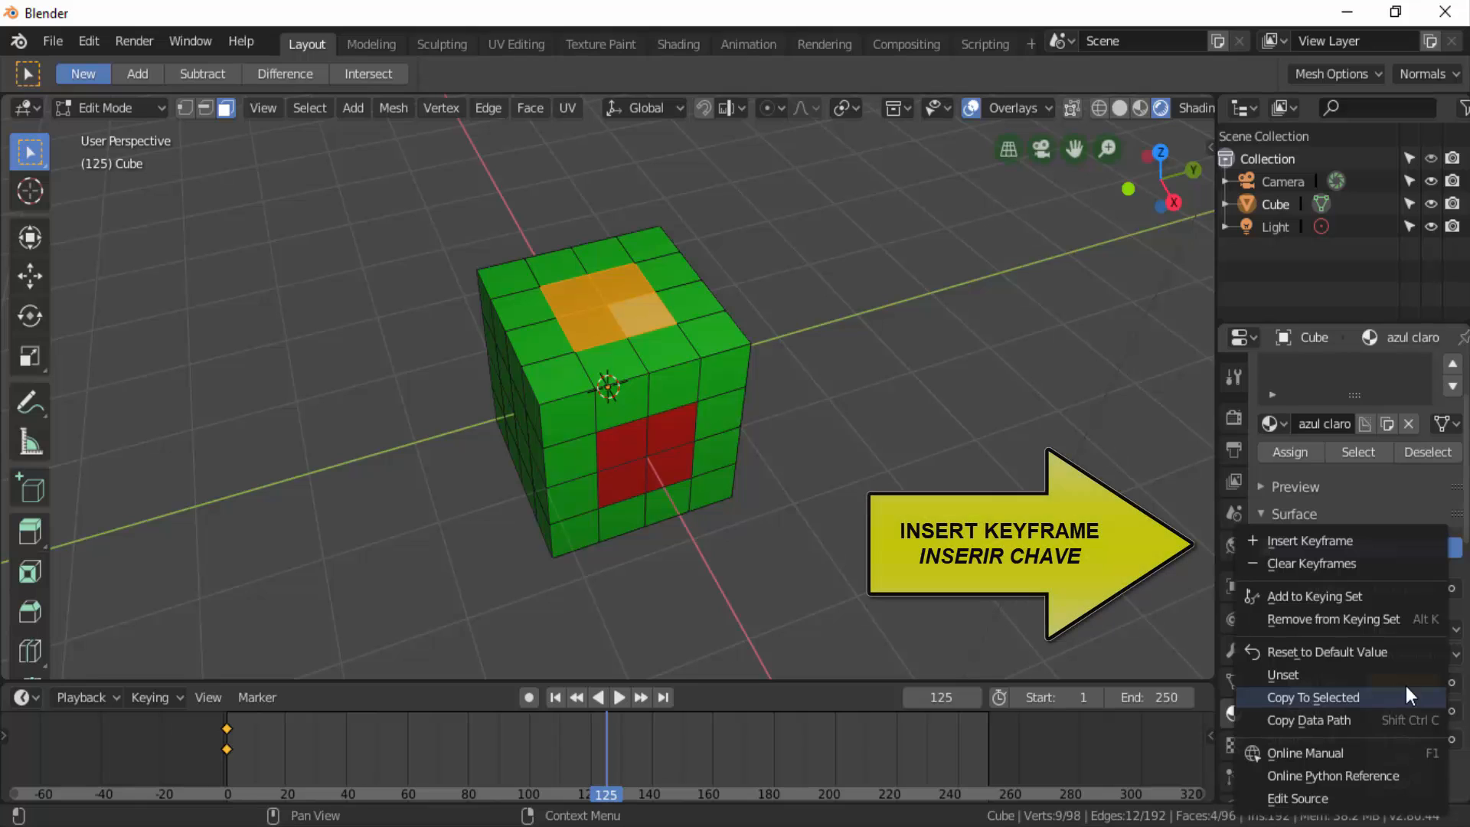
click(1297, 539)
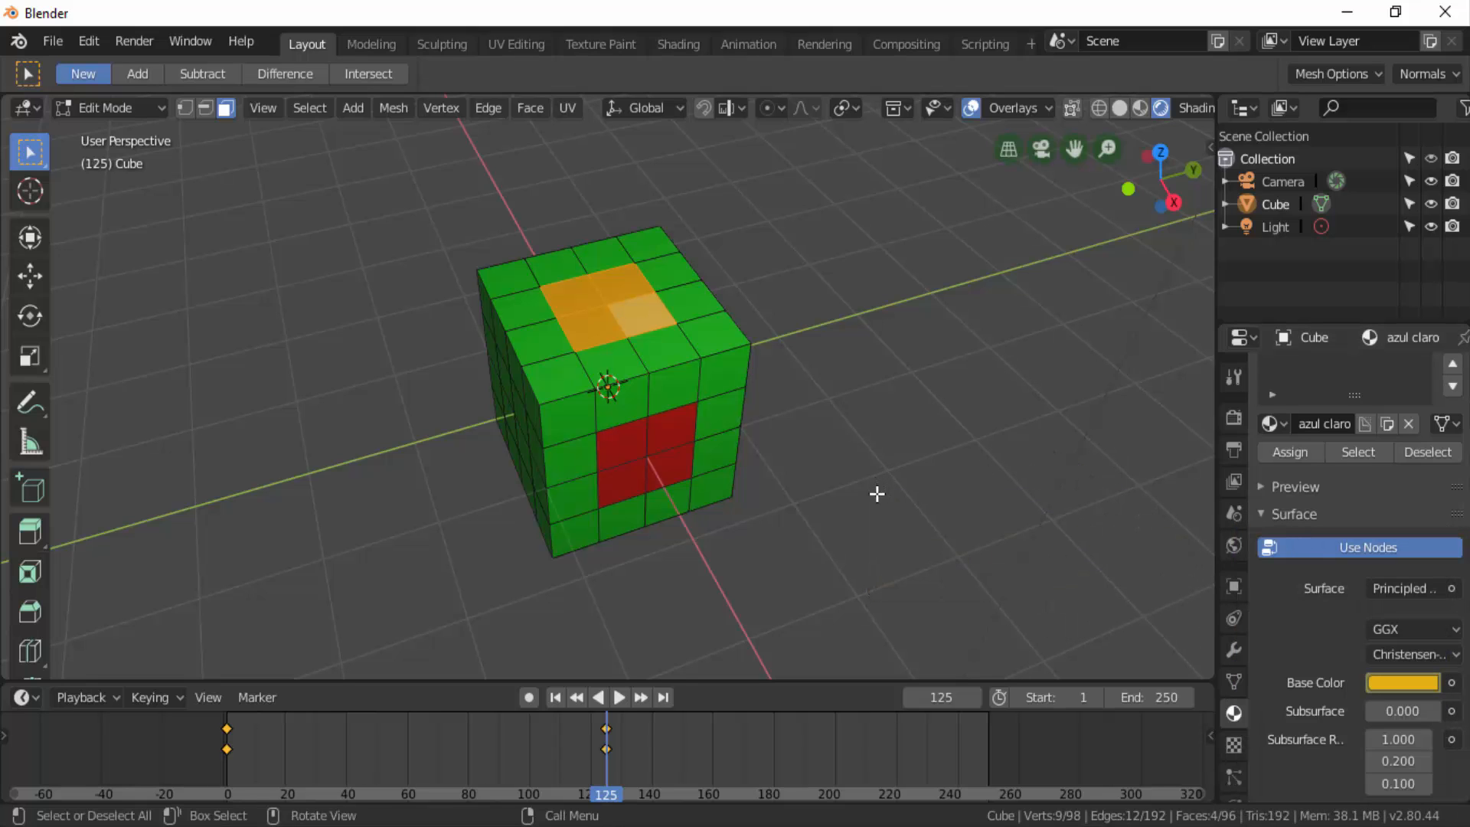
At frame 250, set azul claro's base color to magenta and insert a keyframe on it
click(989, 746)
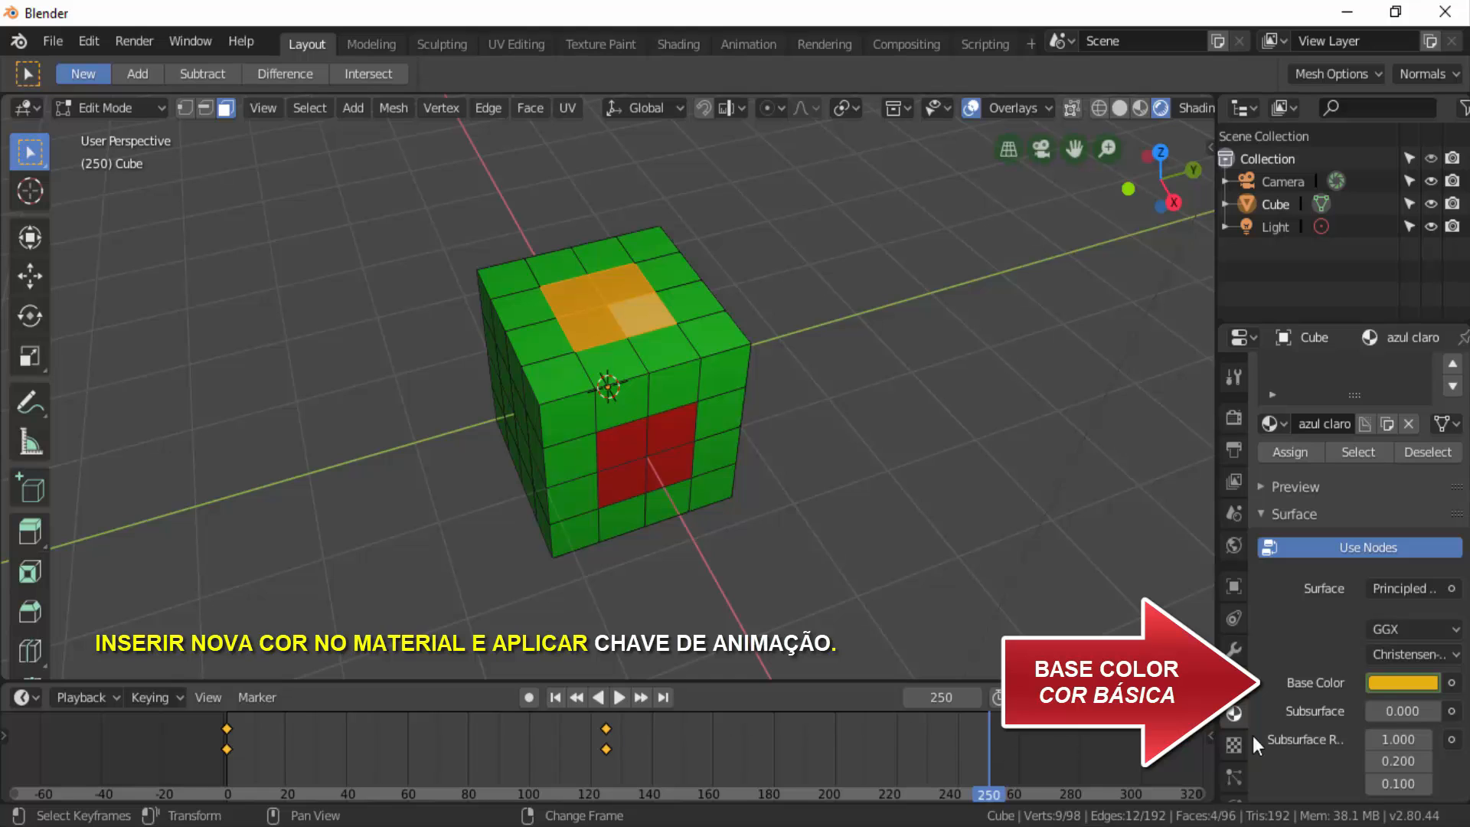
click(1393, 680)
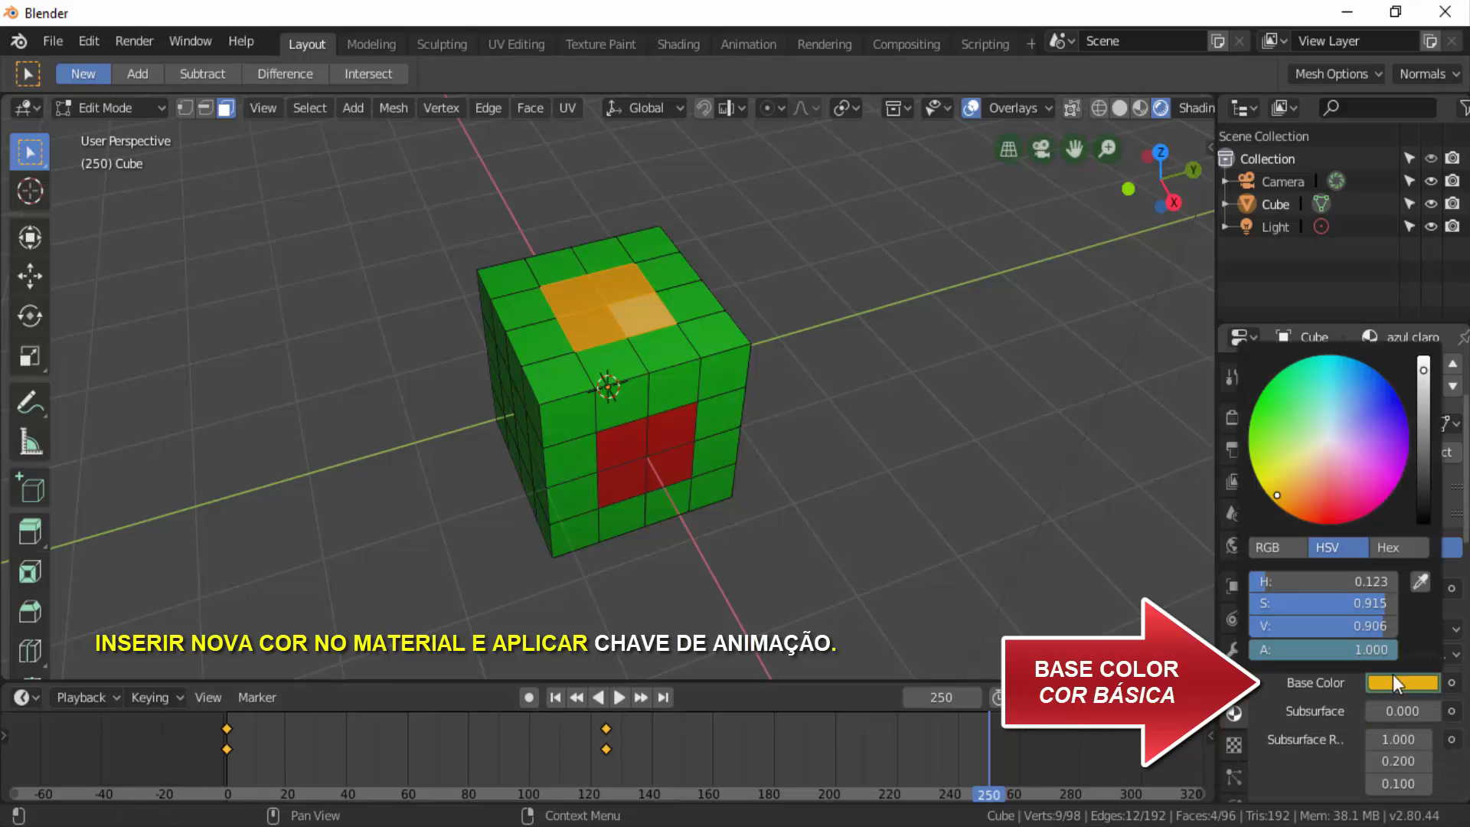
click(1395, 471)
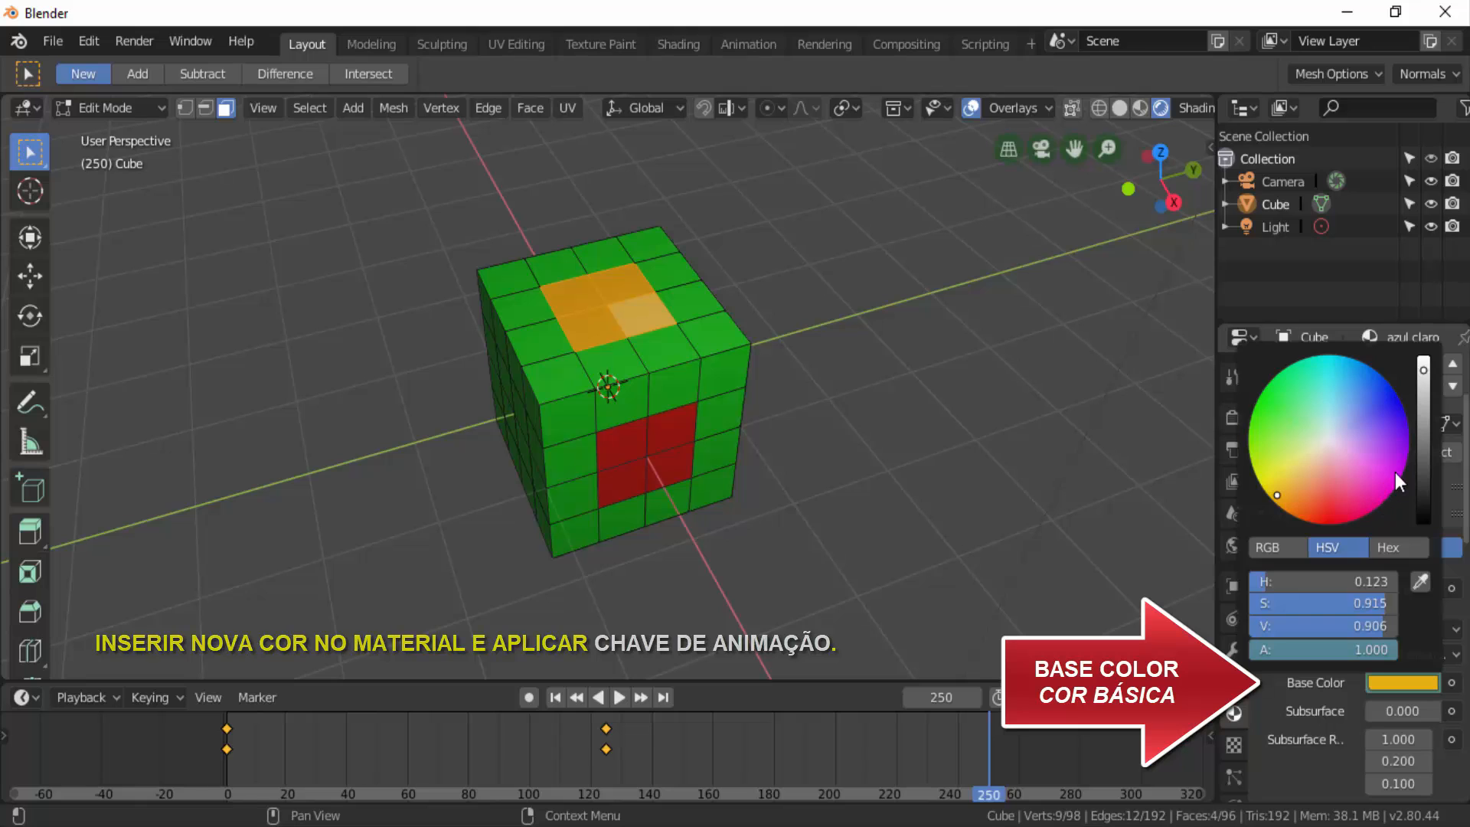
right_click(1398, 680)
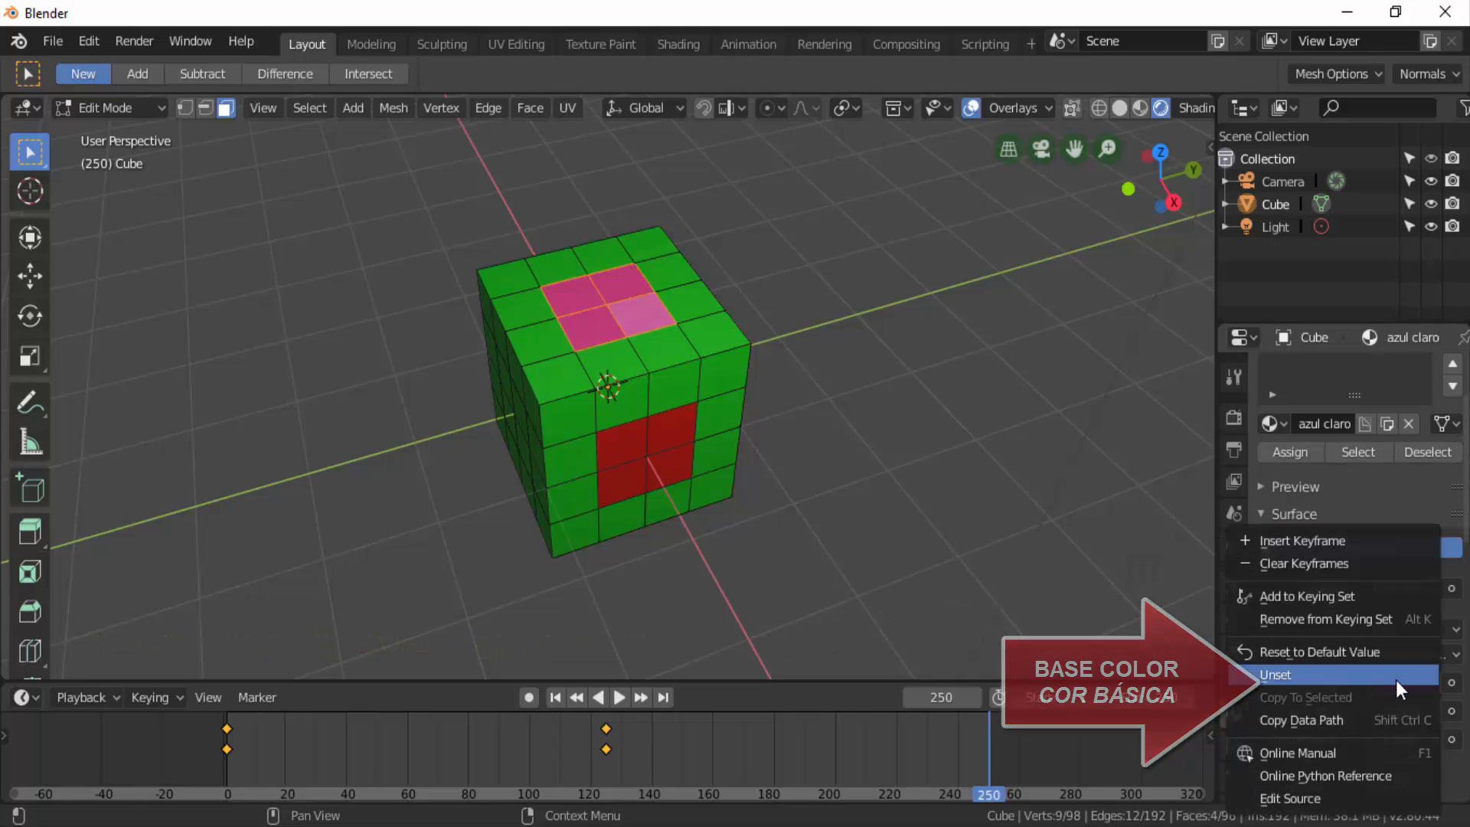
click(1279, 543)
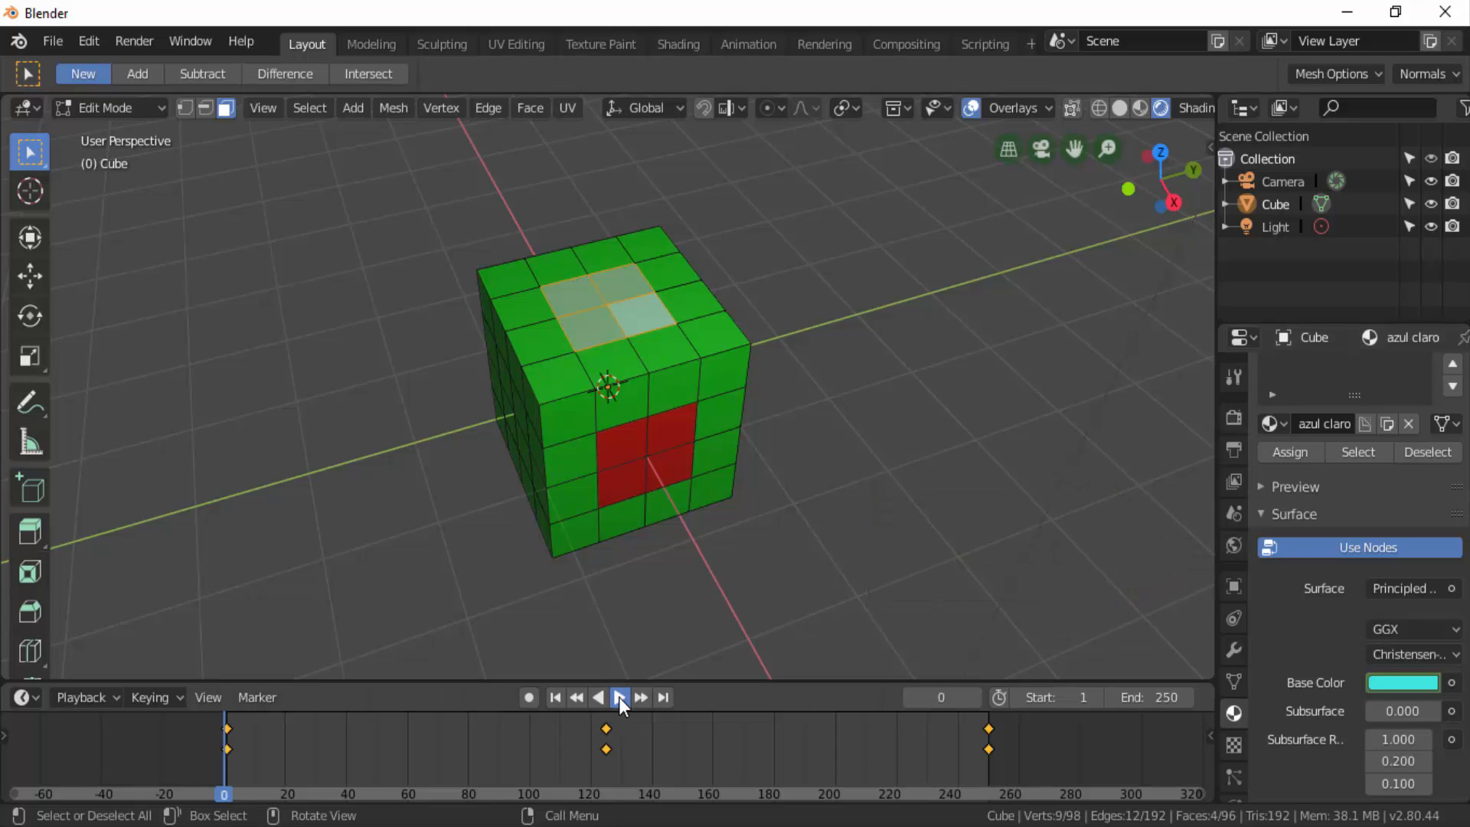
Play the azul claro color animation, stop playback and move the timeline to frame 0
click(619, 696)
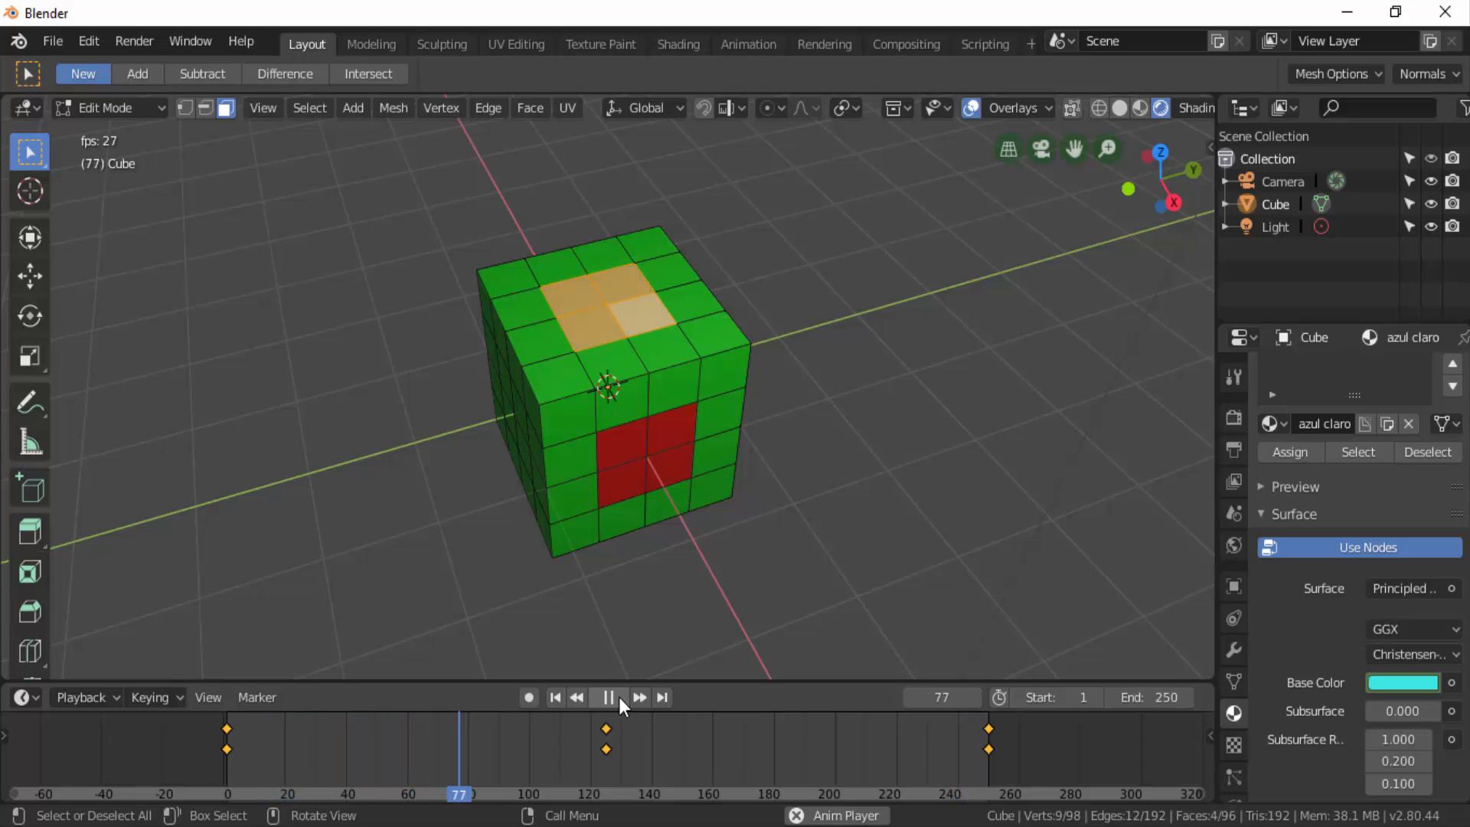
key(Escape)
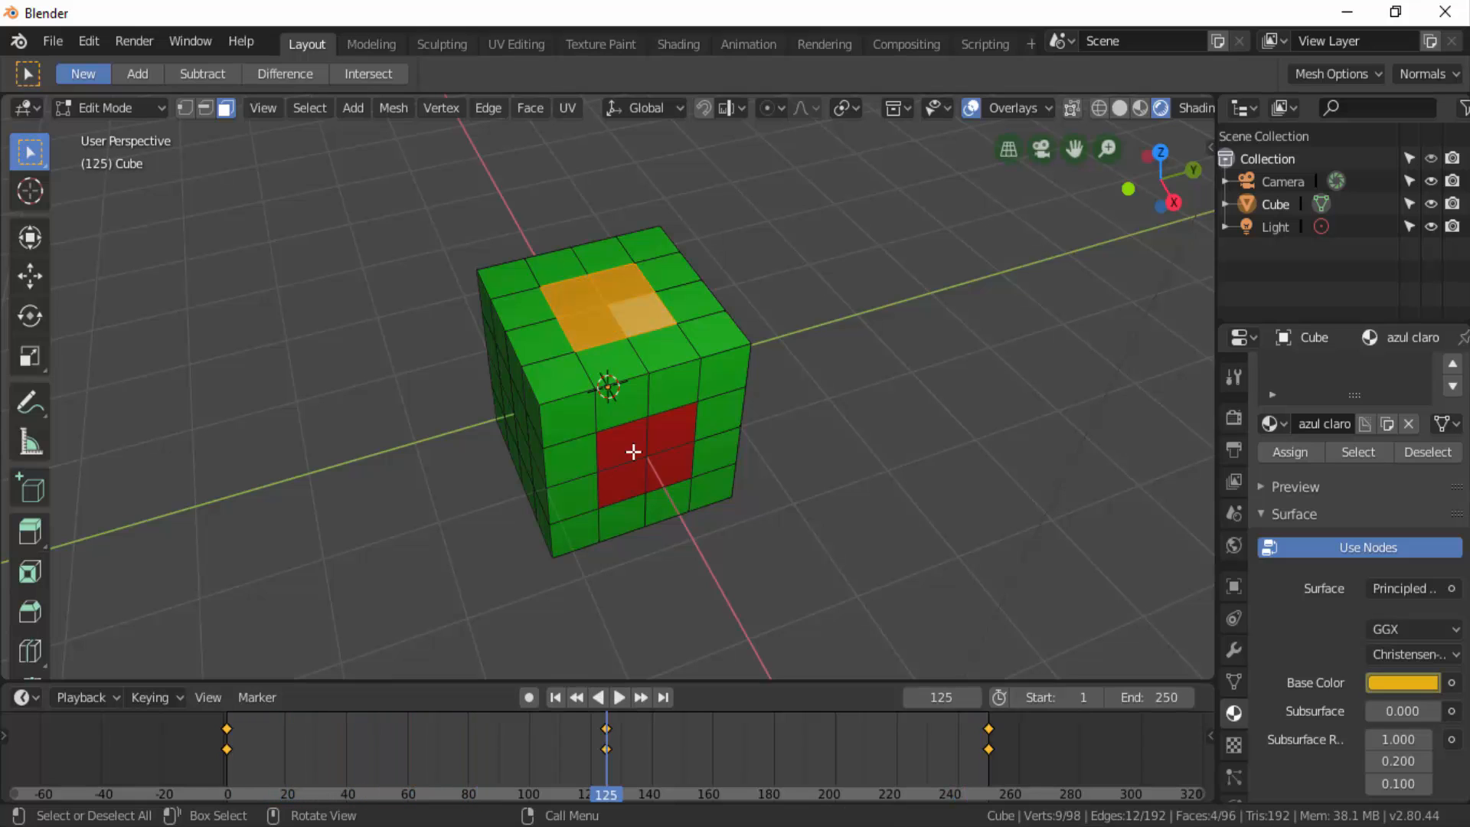
right_click(224, 718)
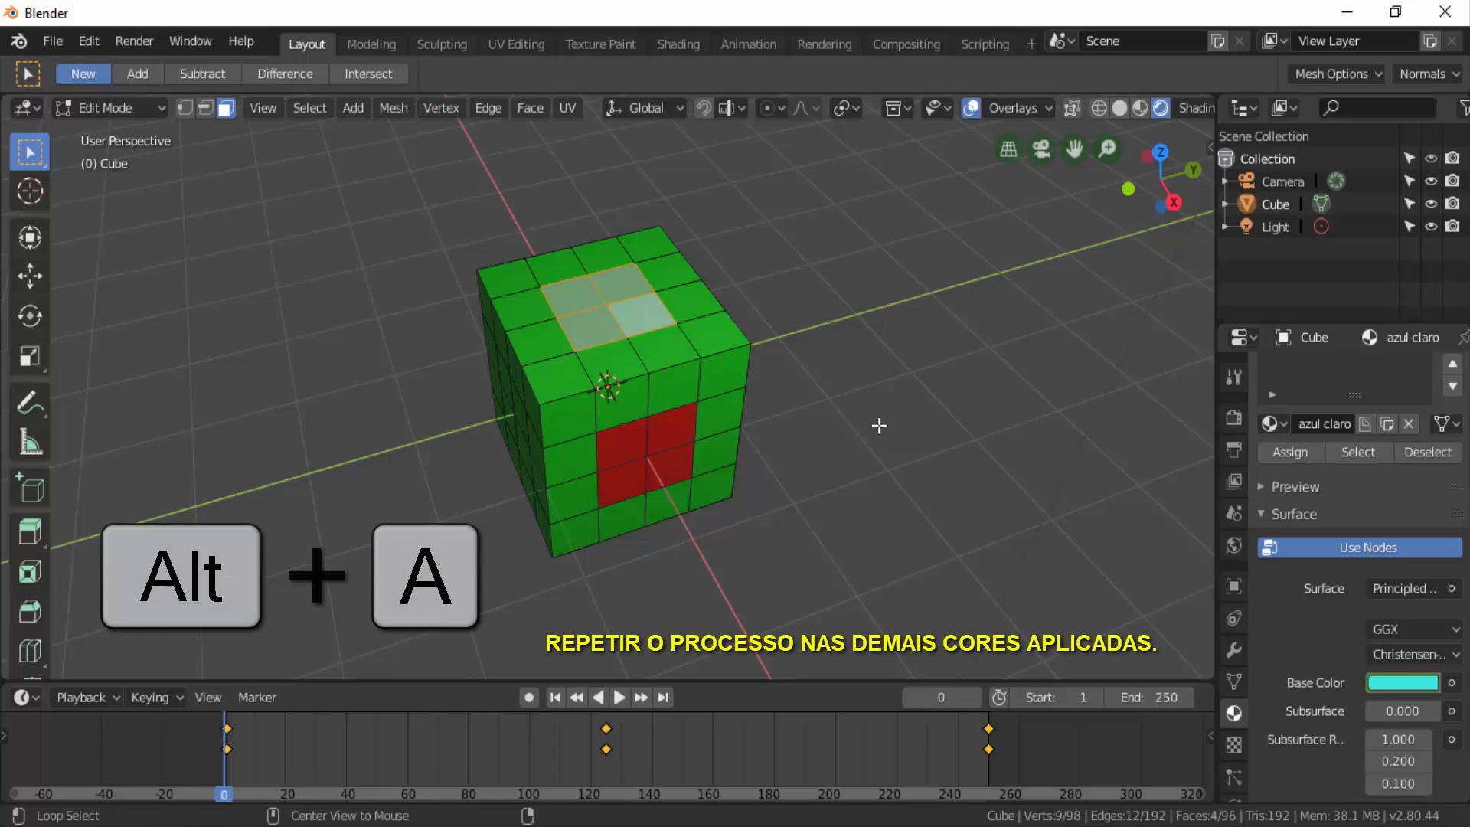
Deselect everything, select the four red faces on the cube's front side and move the timeline to frame 1
key(alt+a)
key(shift)
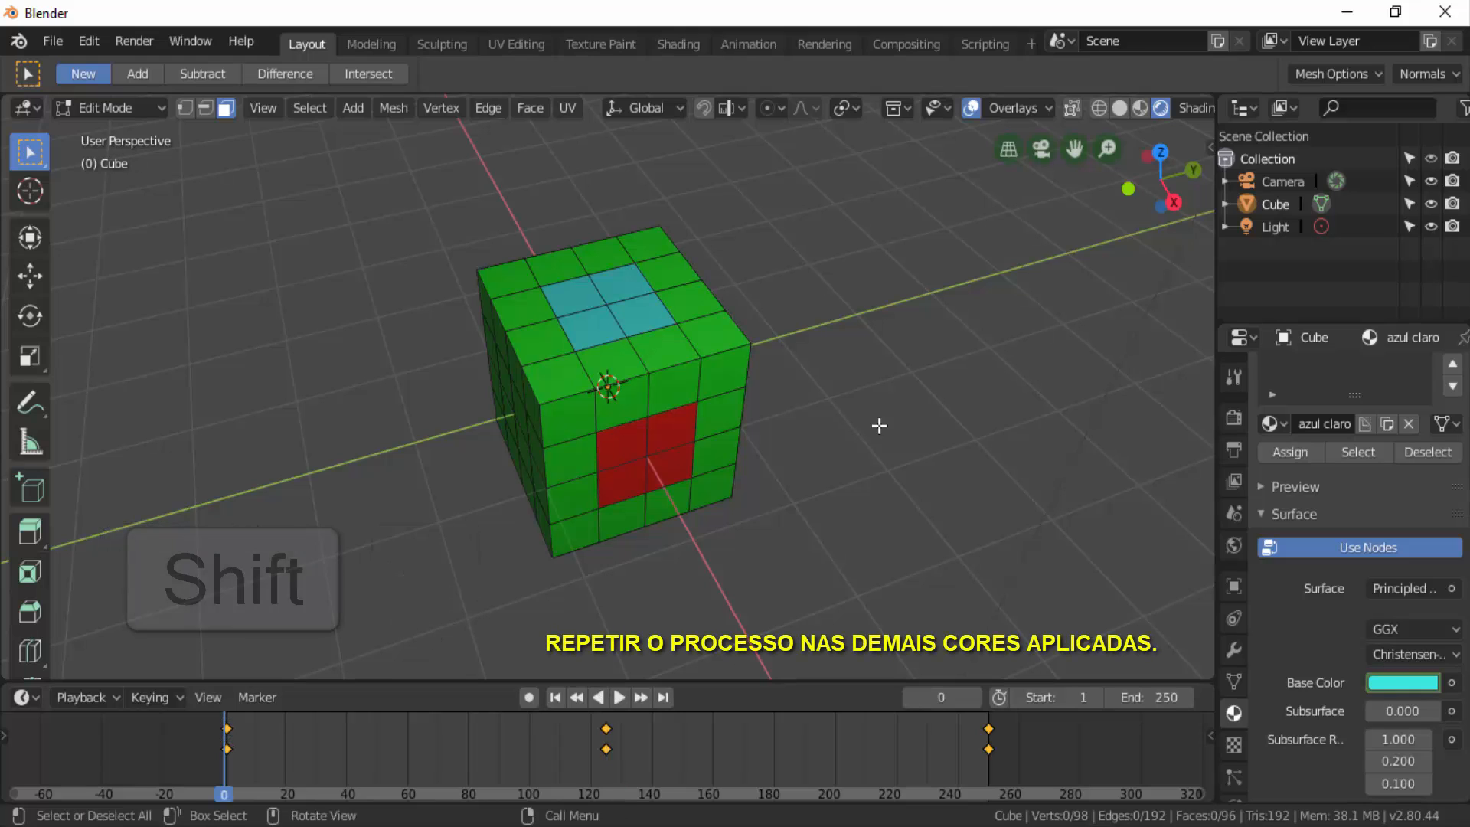
click(624, 437)
shift+click(667, 430)
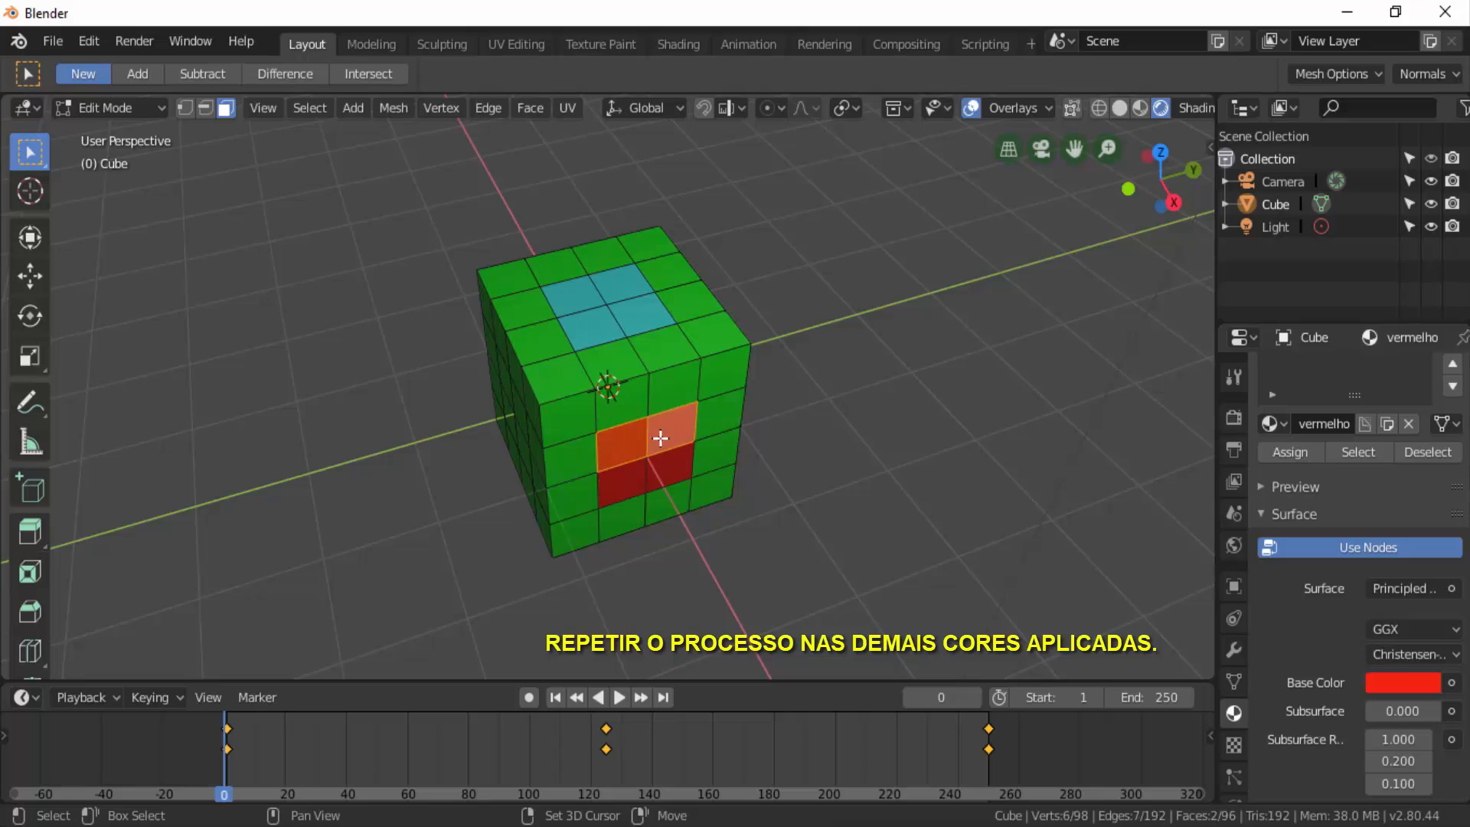
shift+click(621, 478)
shift+click(666, 465)
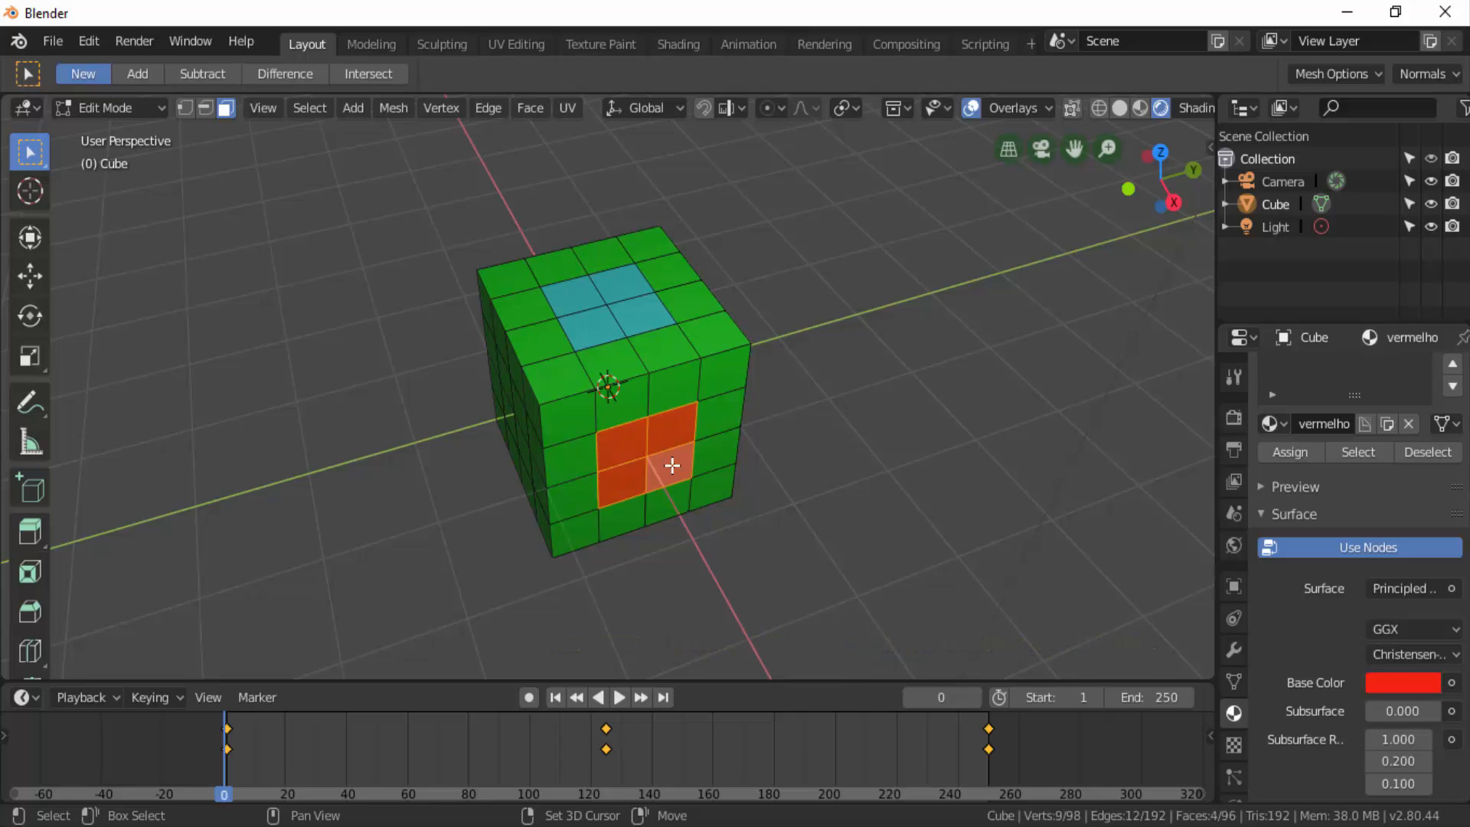
scroll(1318, 656, up, 3)
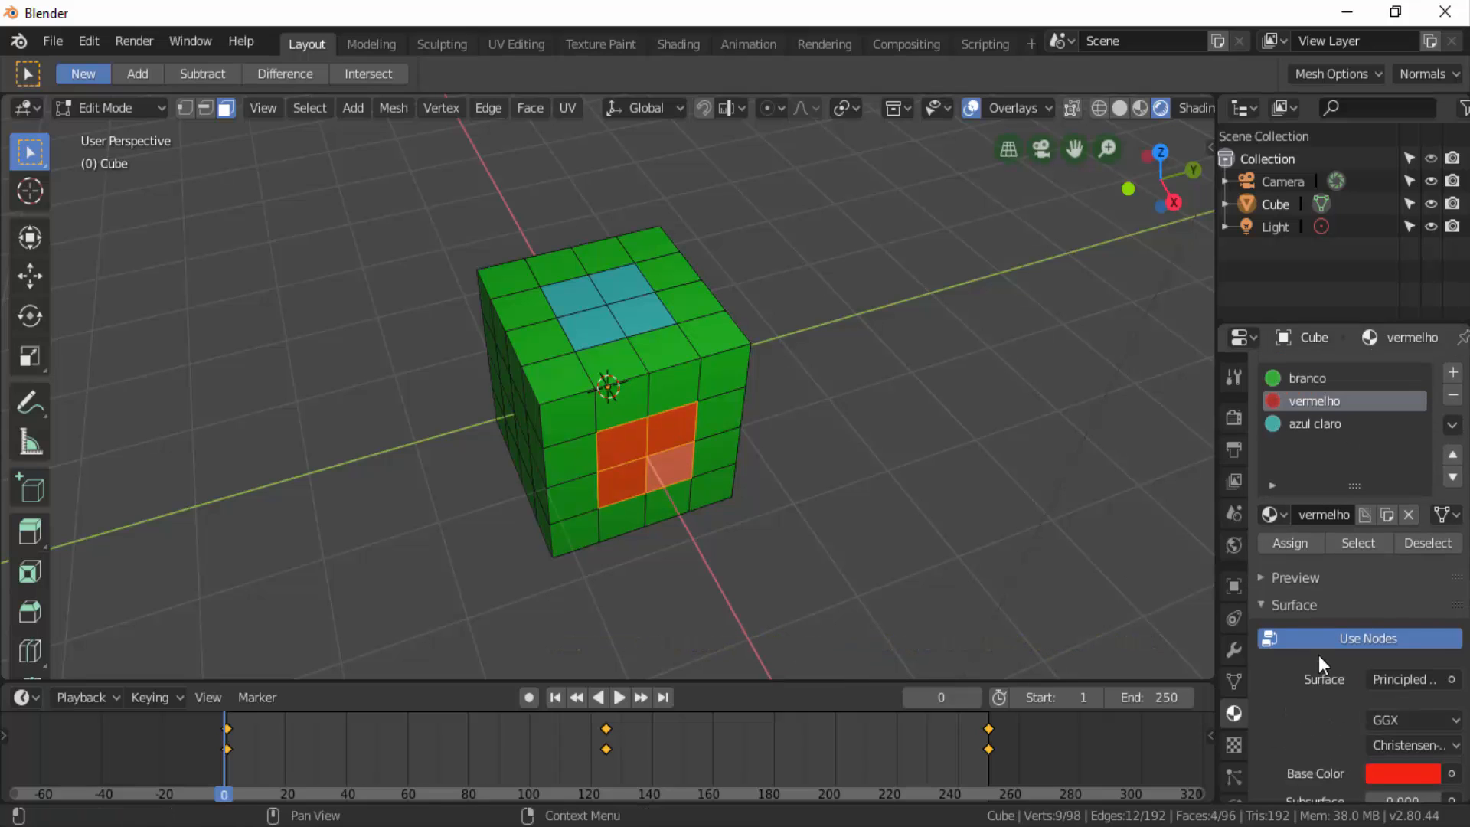
scroll(1297, 714, down, 2)
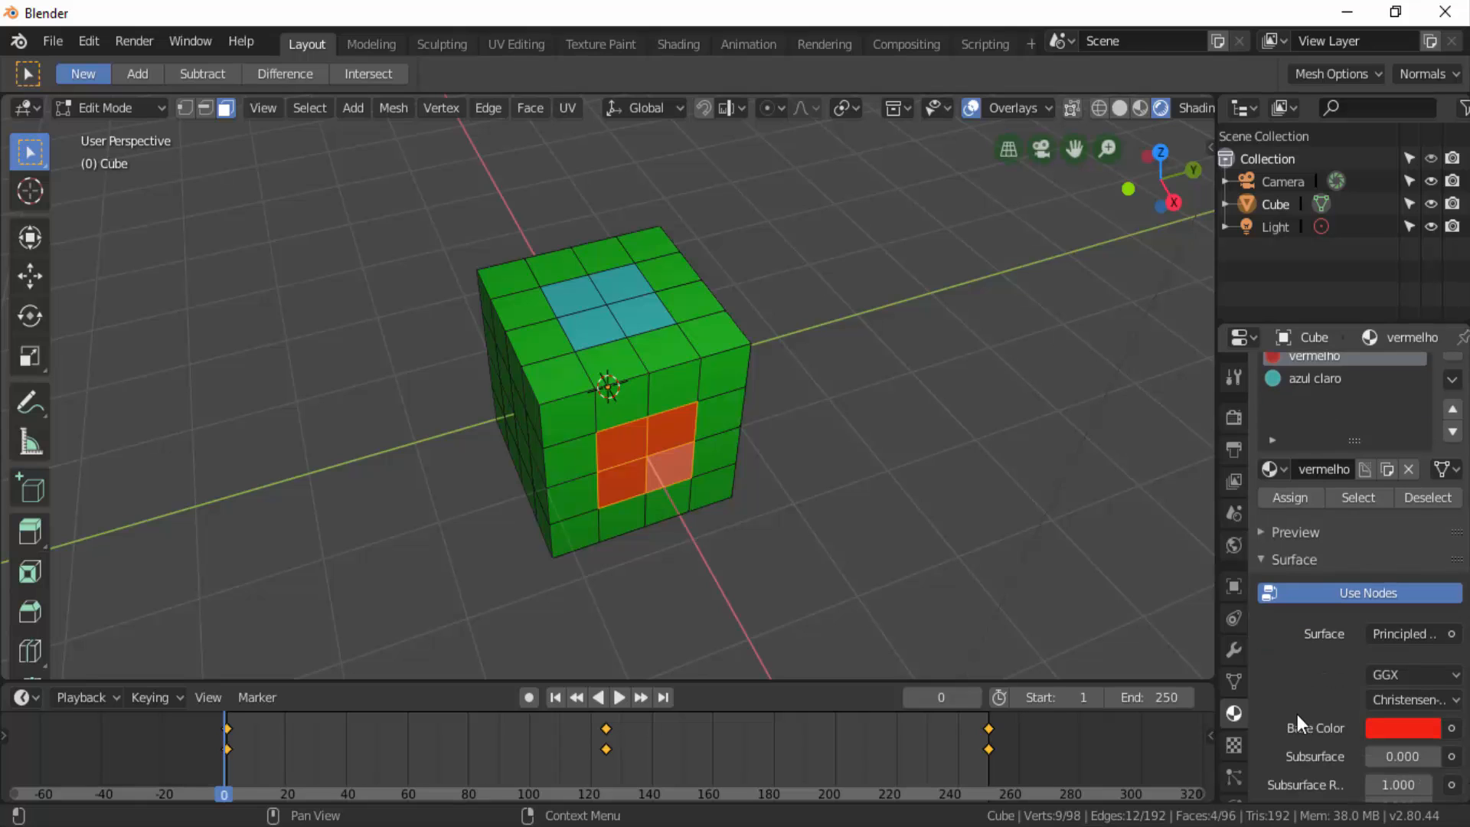
scroll(1292, 733, down, 2)
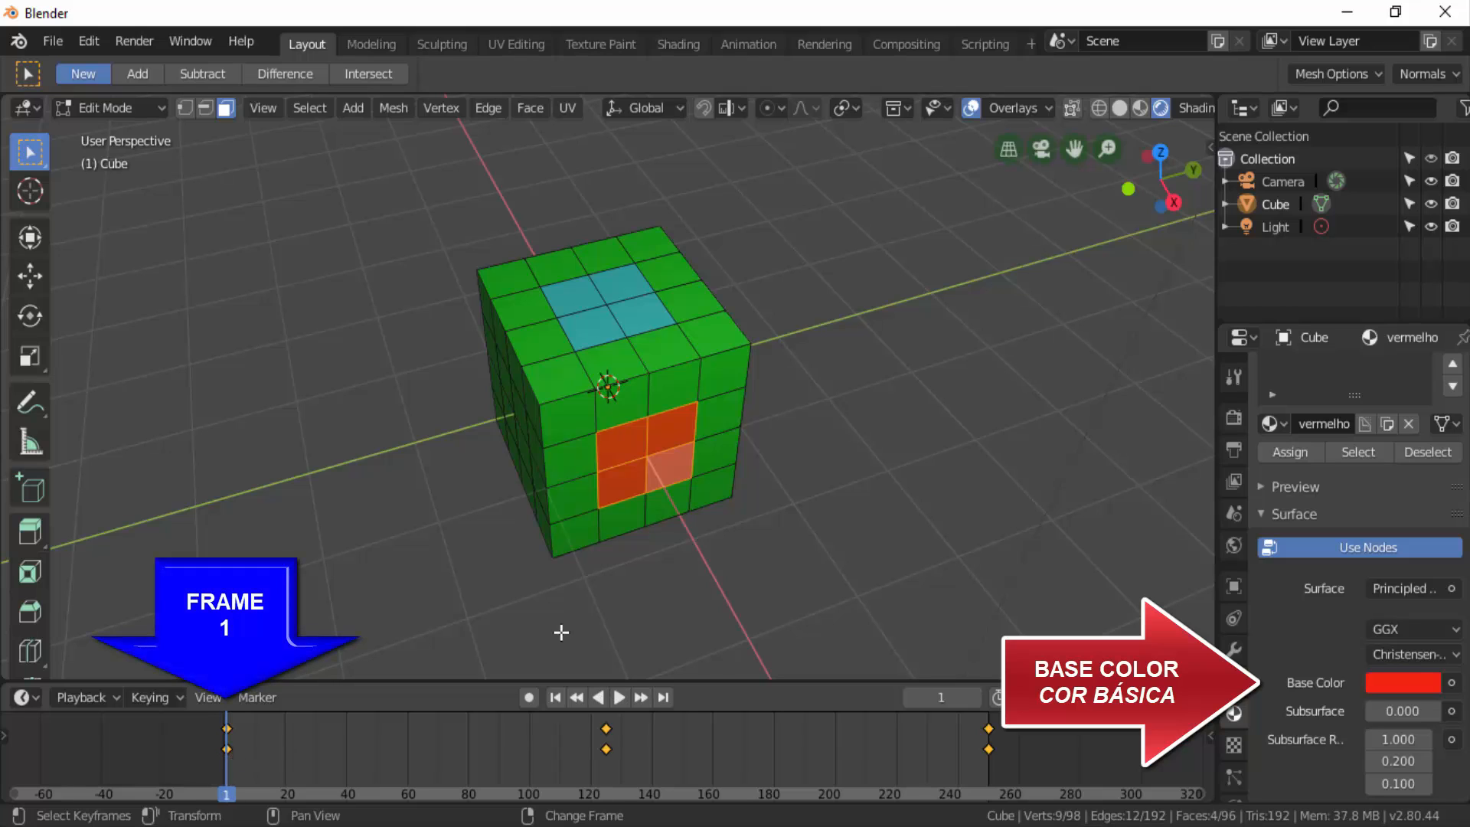
key(Right)
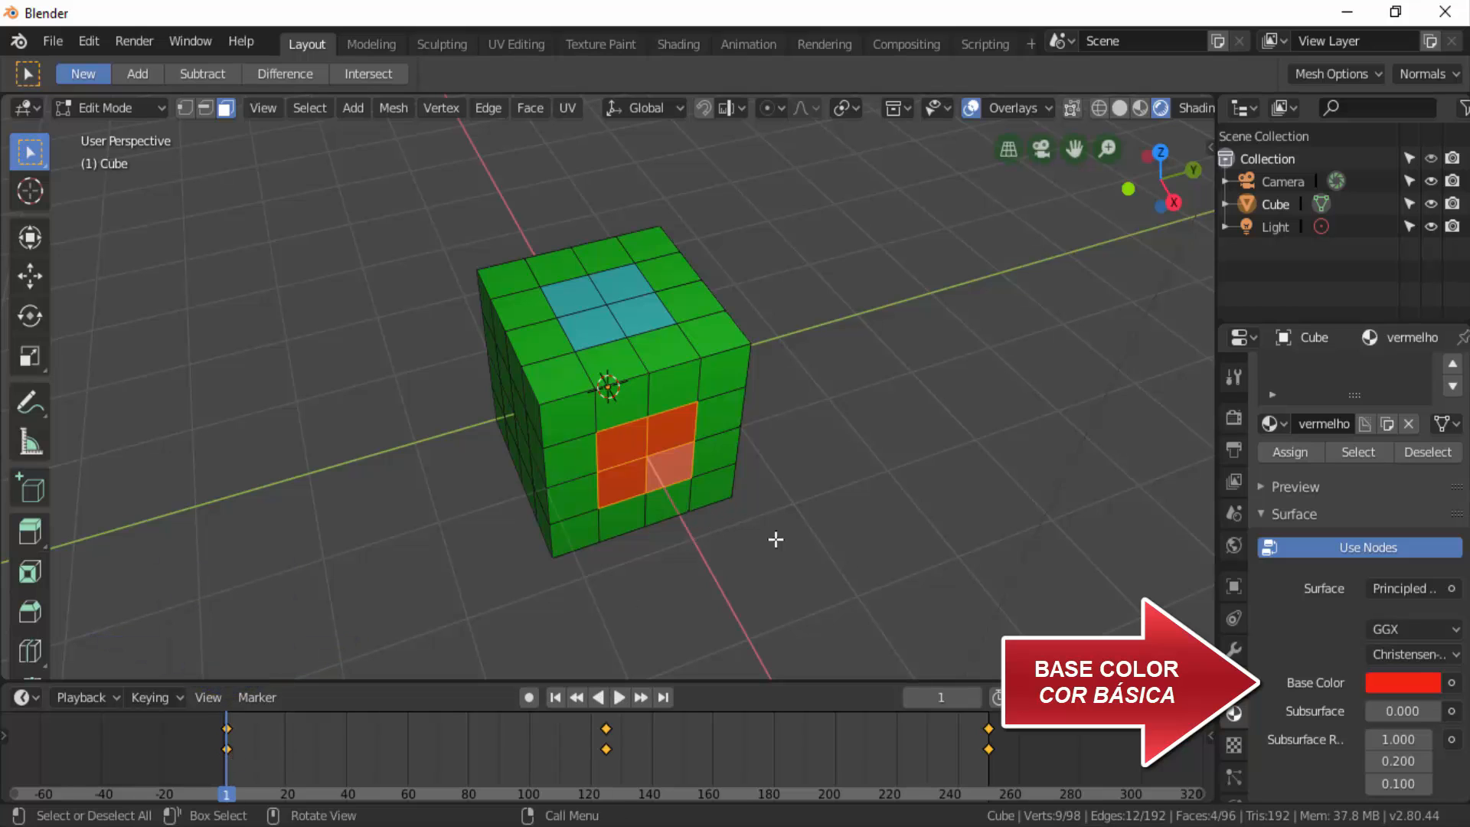
At frame 125, set vermelho's base color to blue (H 0.665, S 0.915, V 0.956) and insert a keyframe on it
right_click(605, 729)
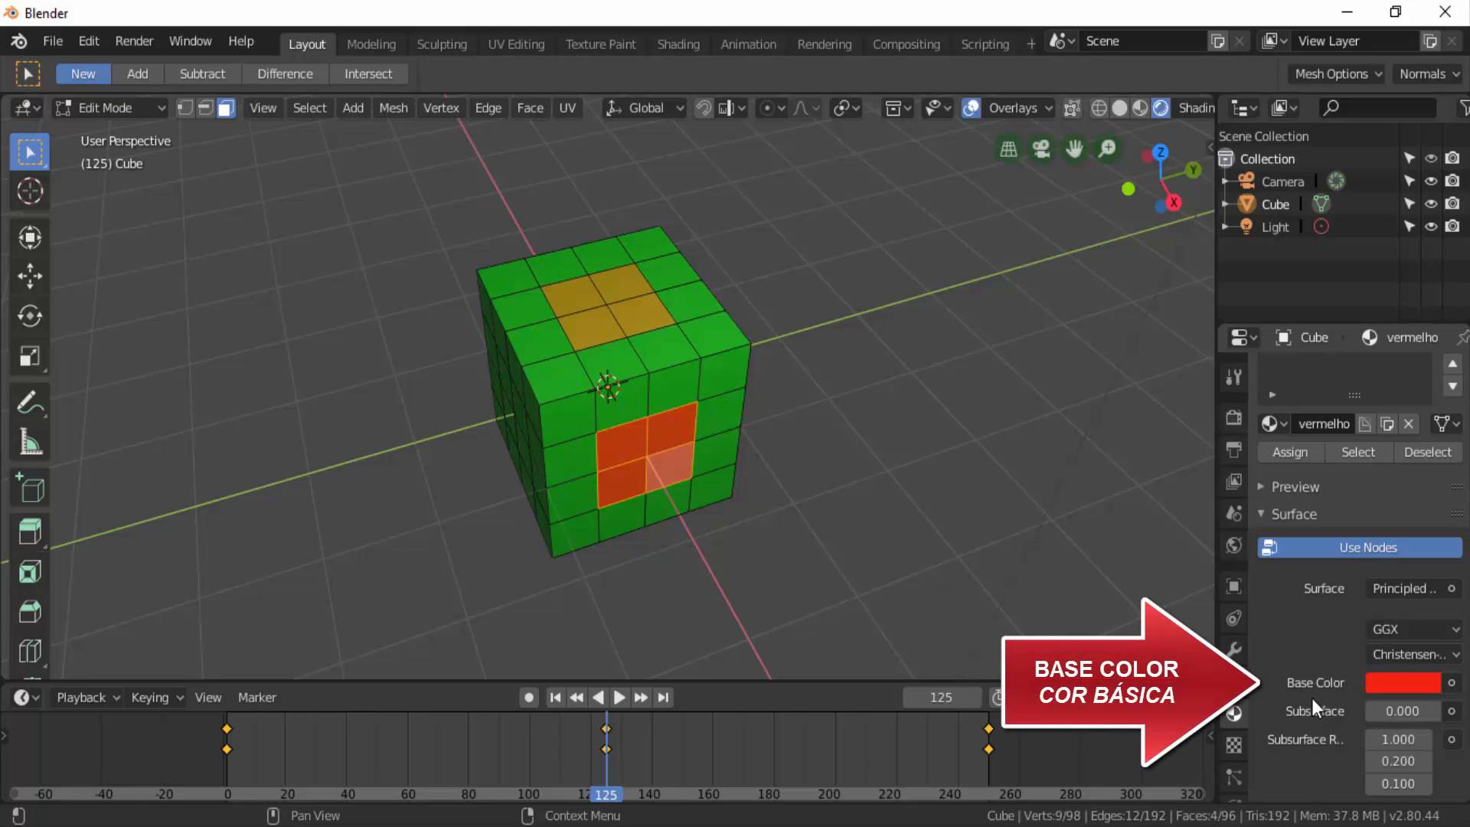
click(1398, 684)
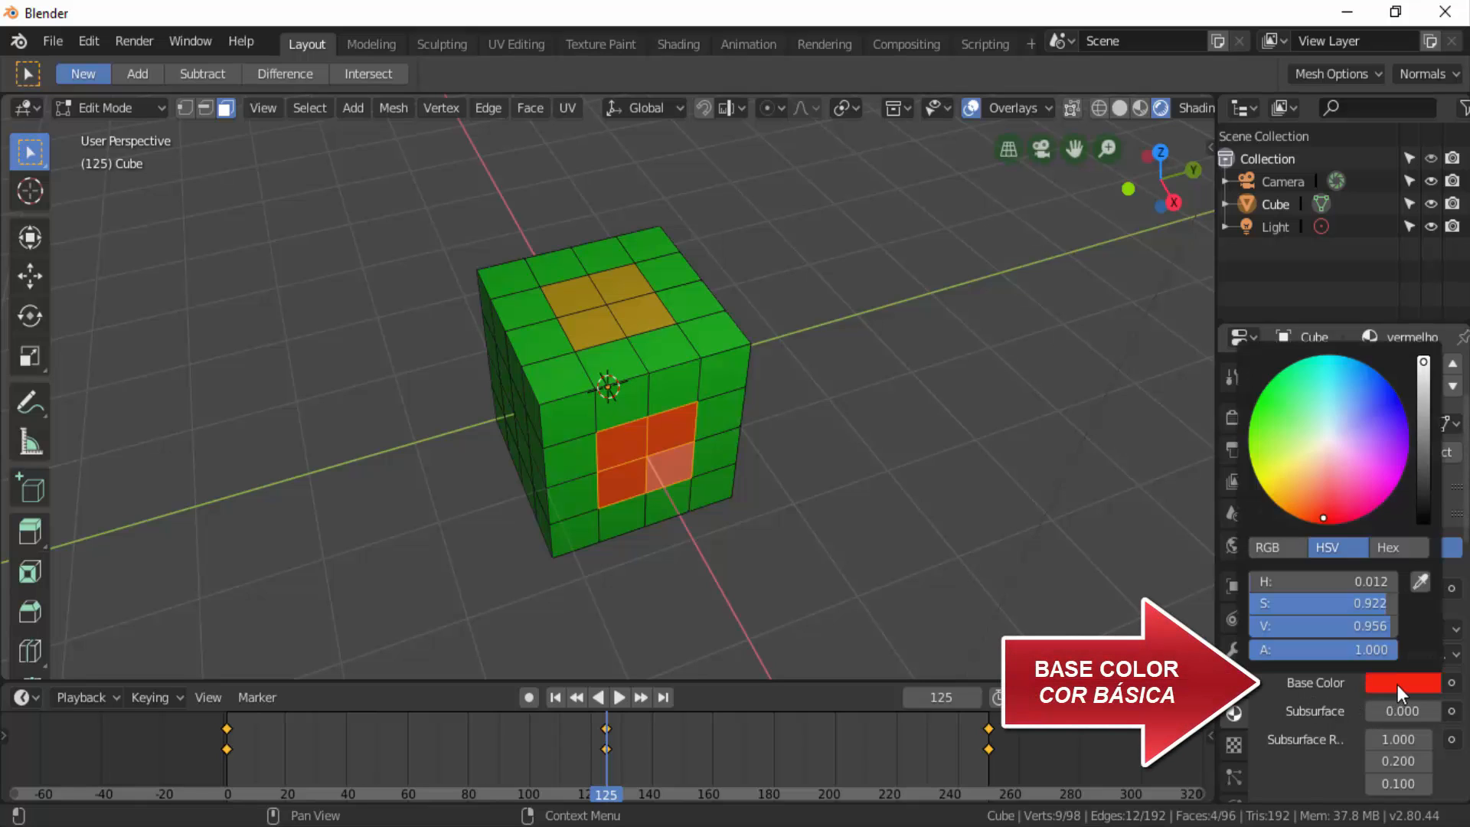
click(1393, 399)
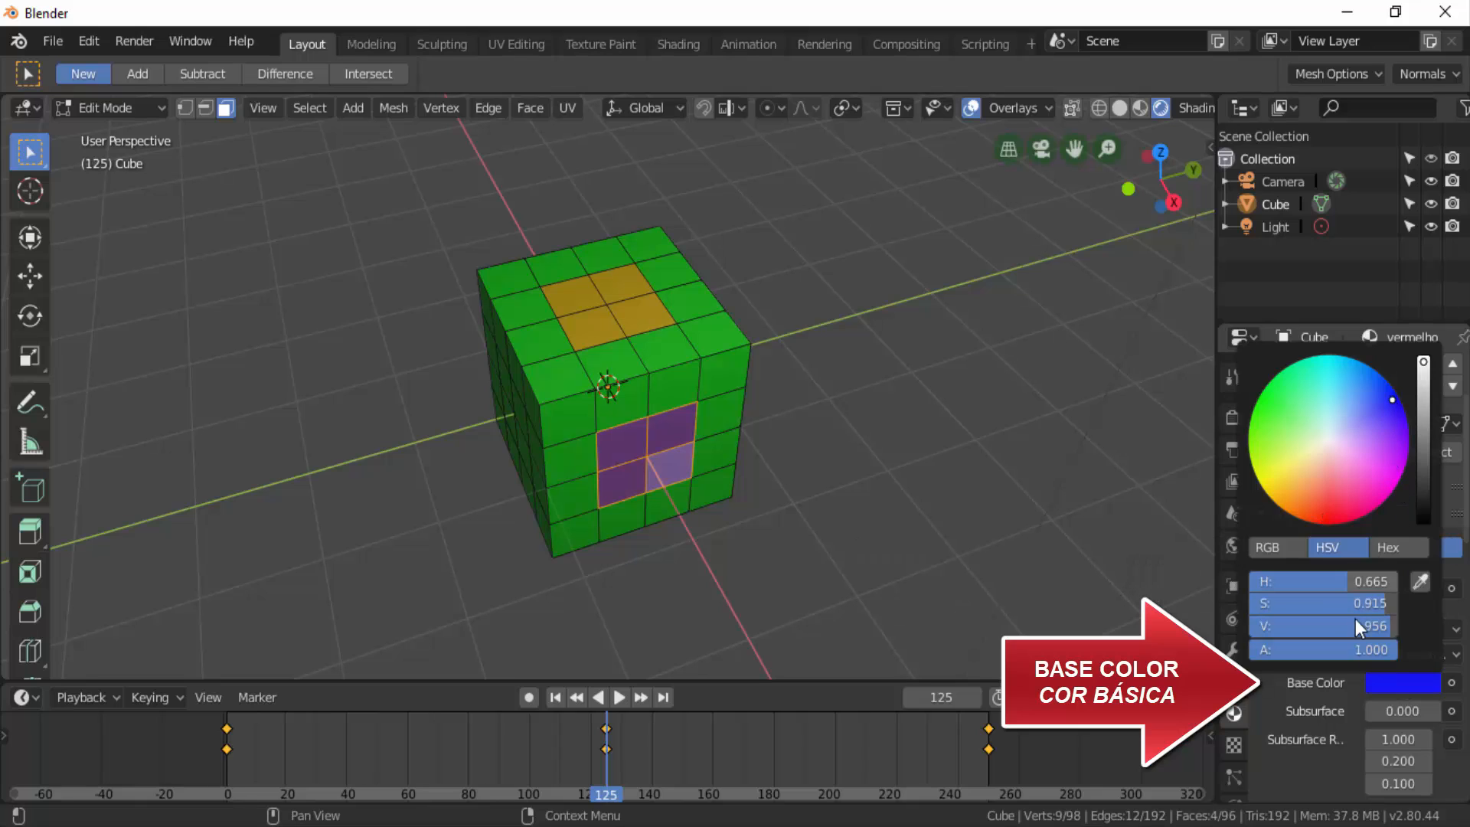
right_click(1398, 681)
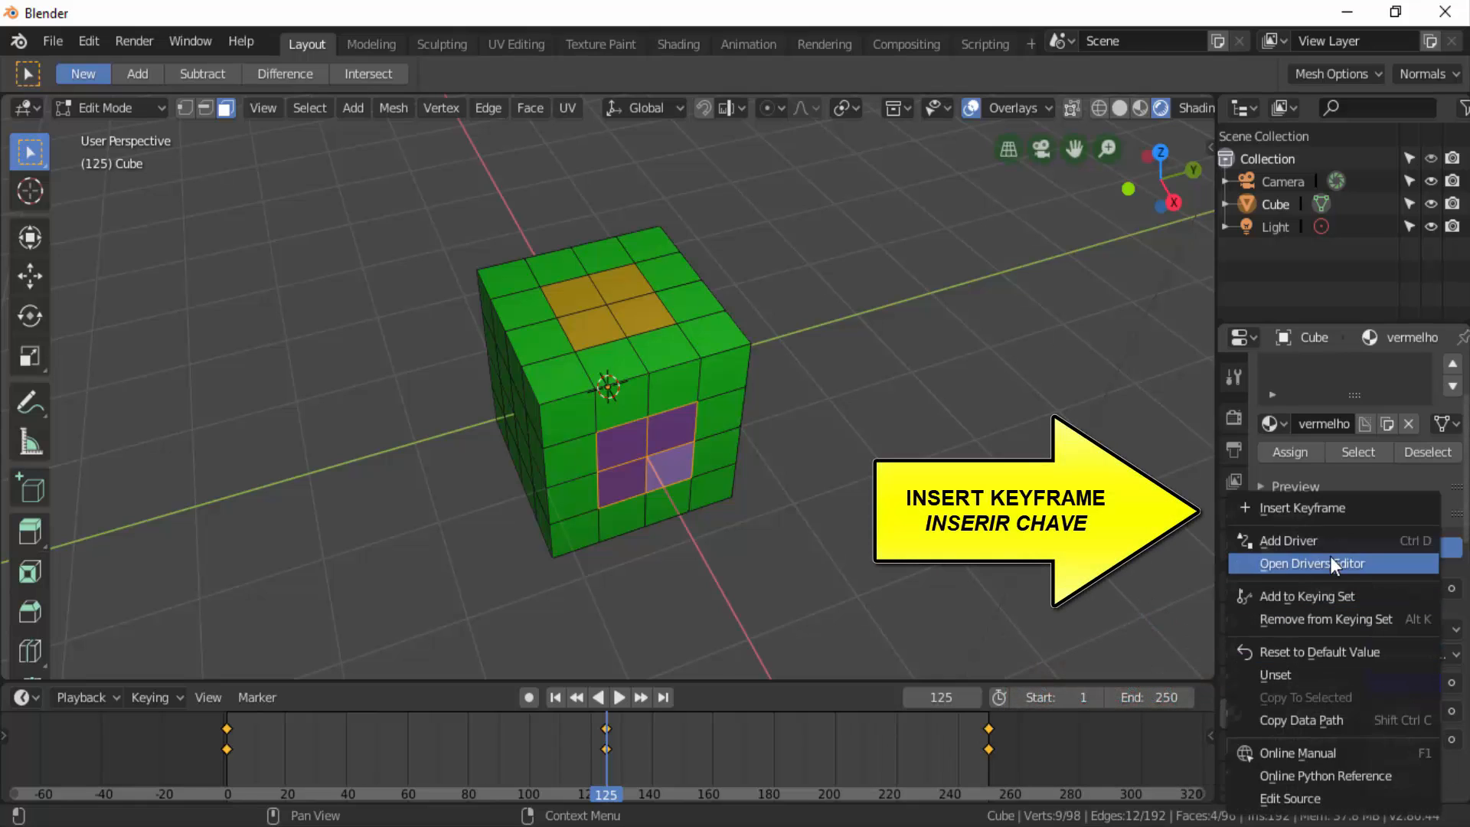
click(1306, 508)
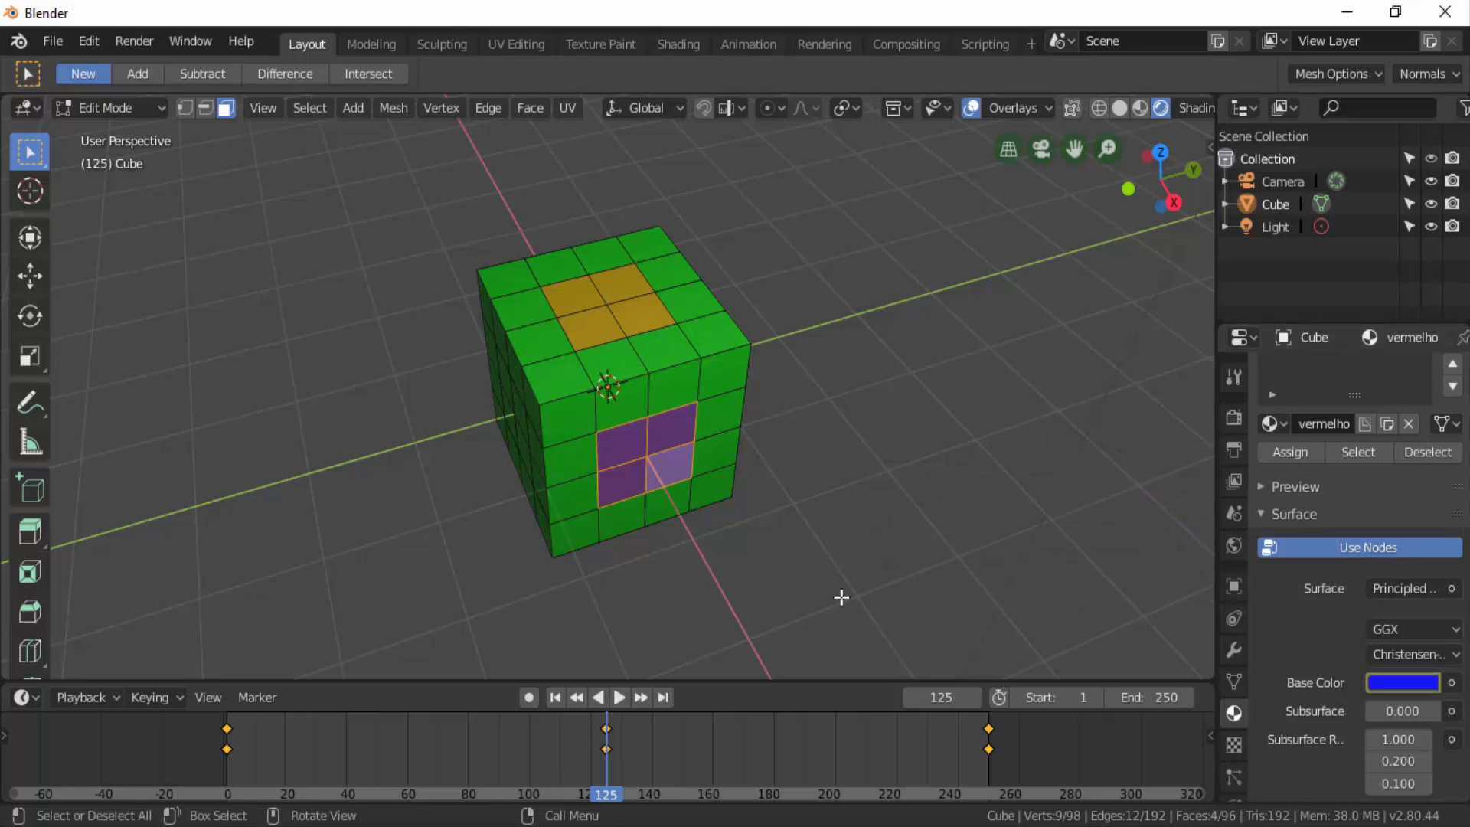
At frame 250, set vermelho's base color to orange (H 0.084, S 0.926, V 0.956) and insert a keyframe on it
right_click(989, 731)
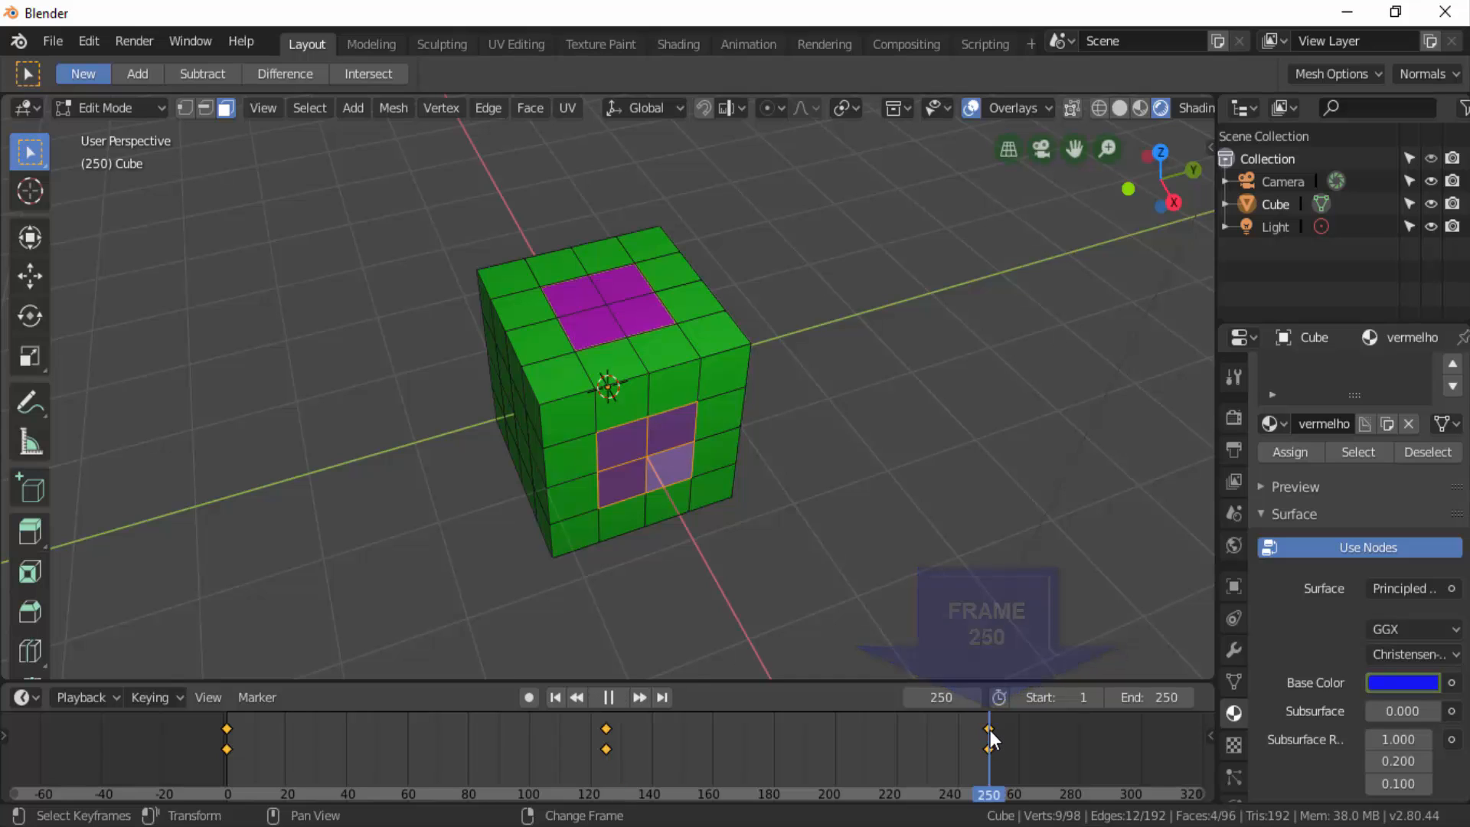
click(1406, 682)
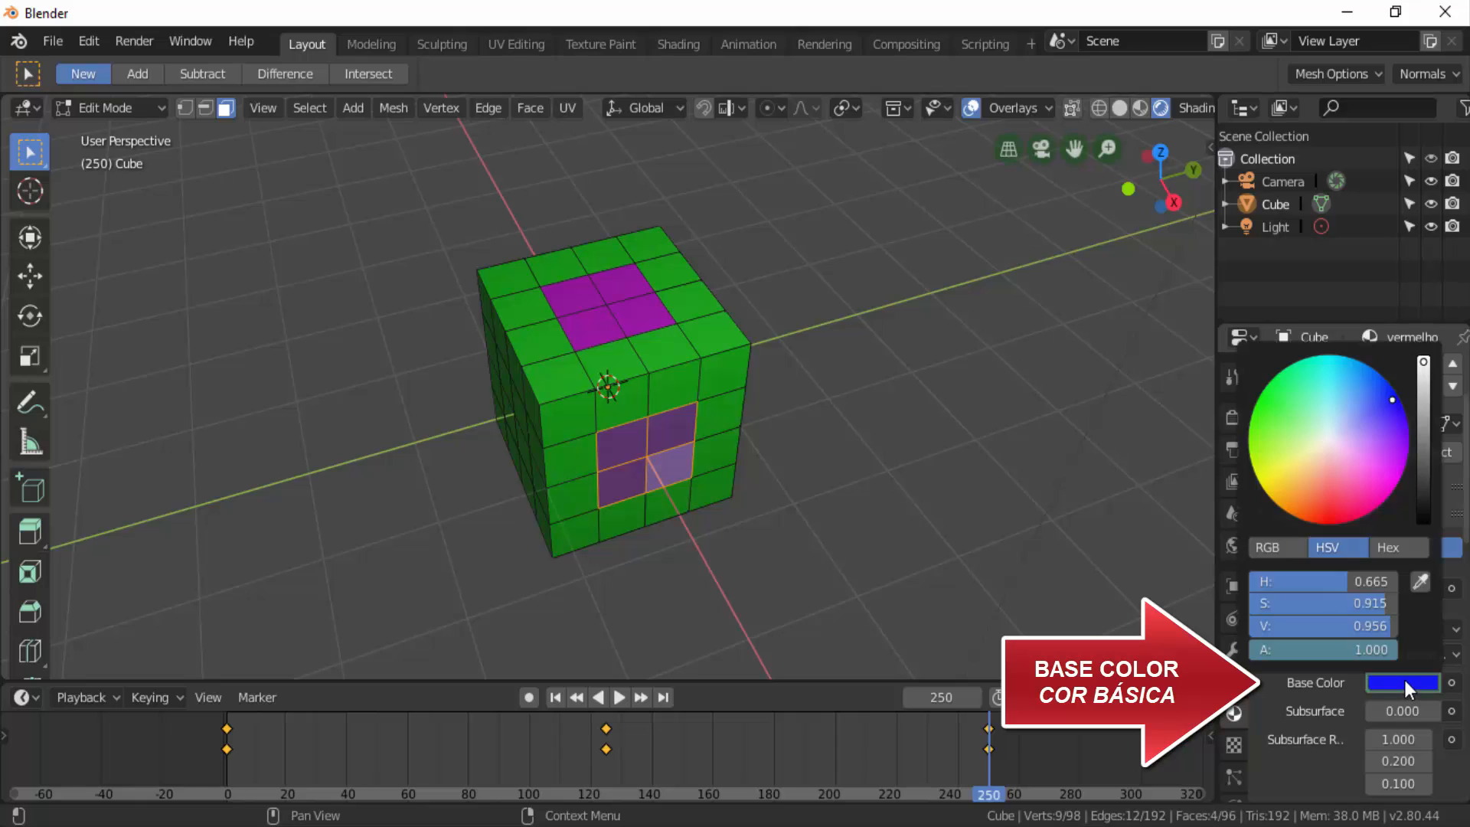
click(1290, 507)
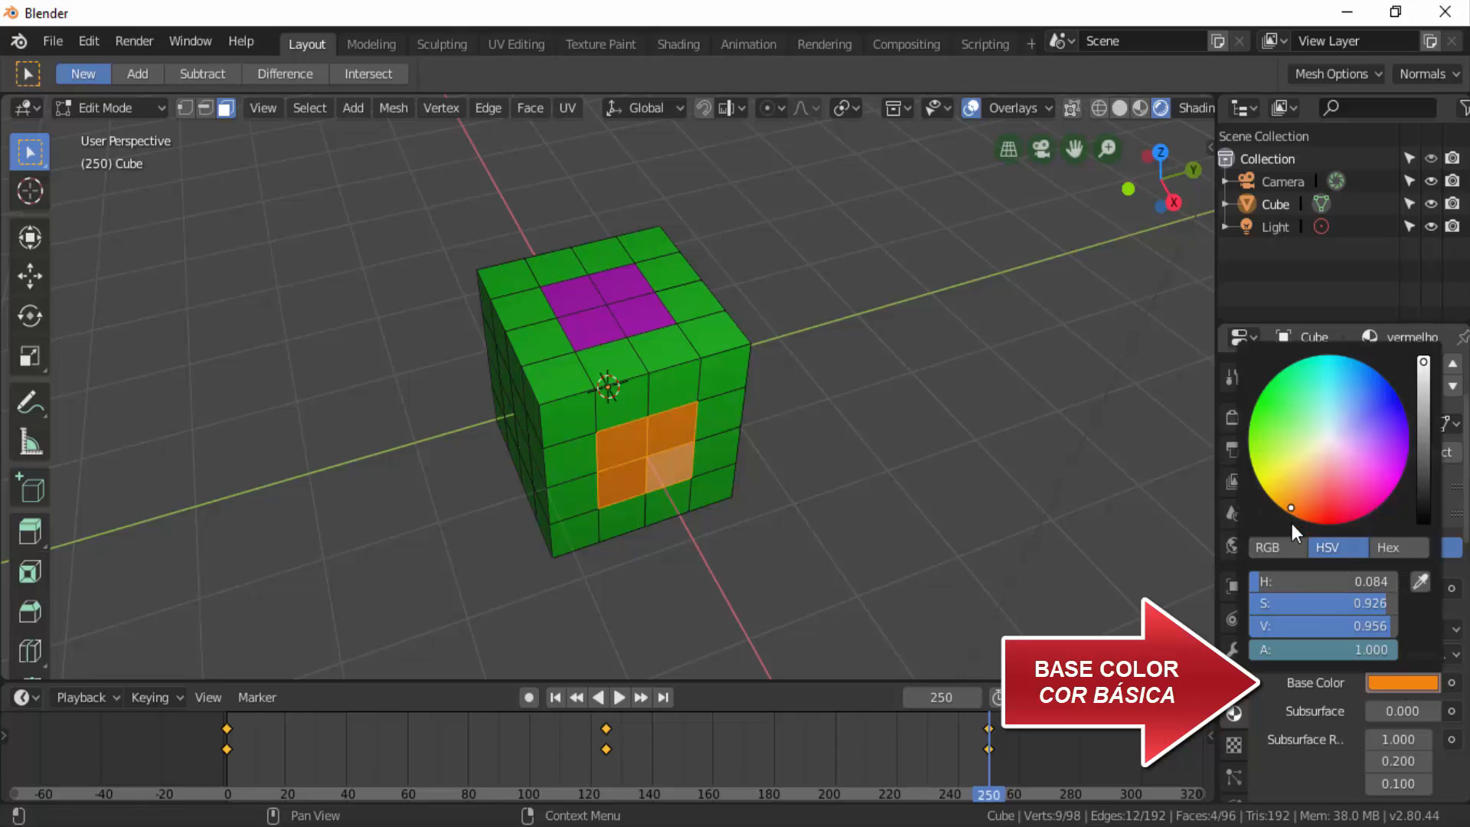
right_click(1391, 683)
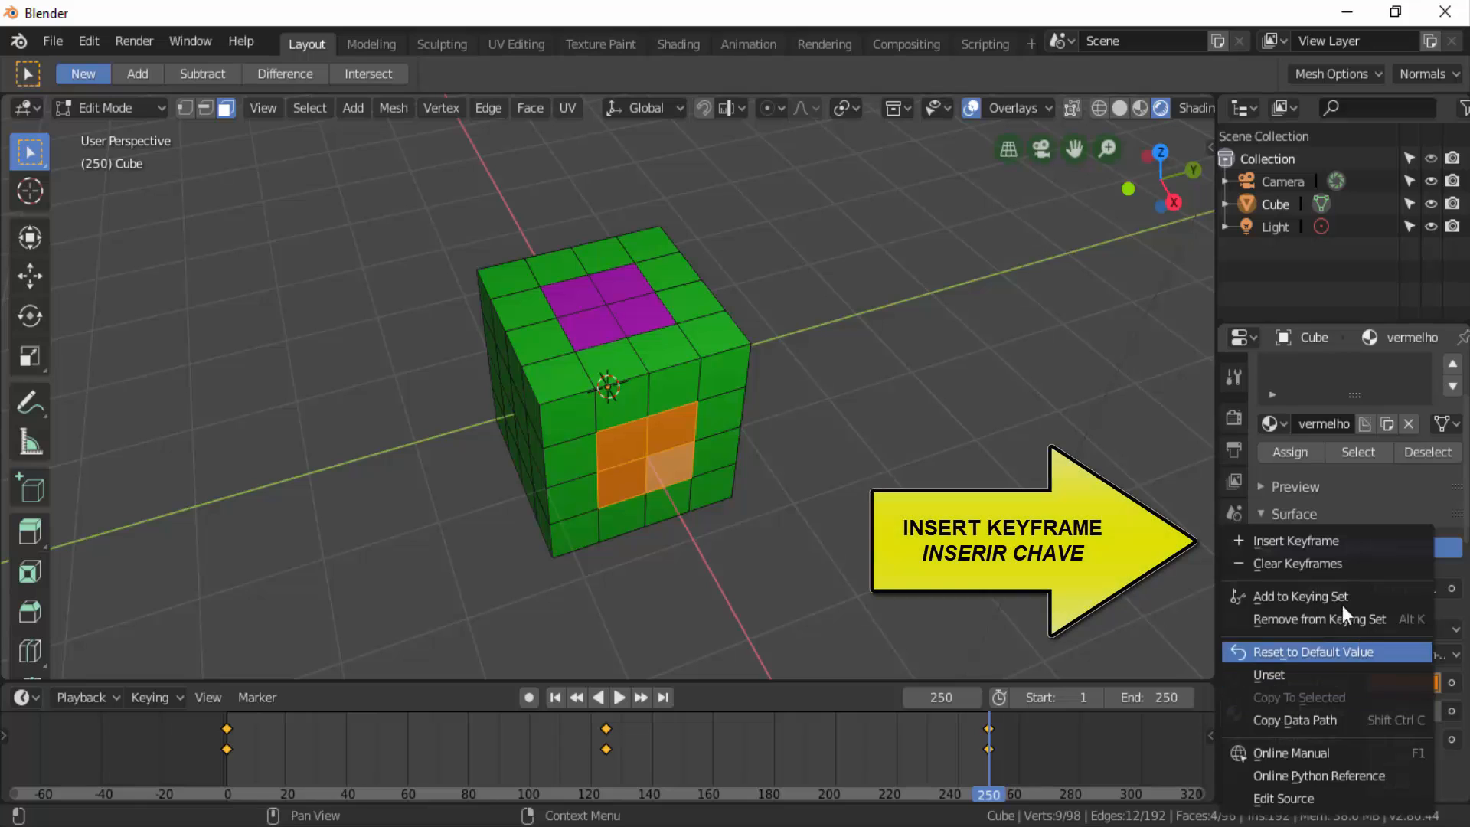
click(1326, 539)
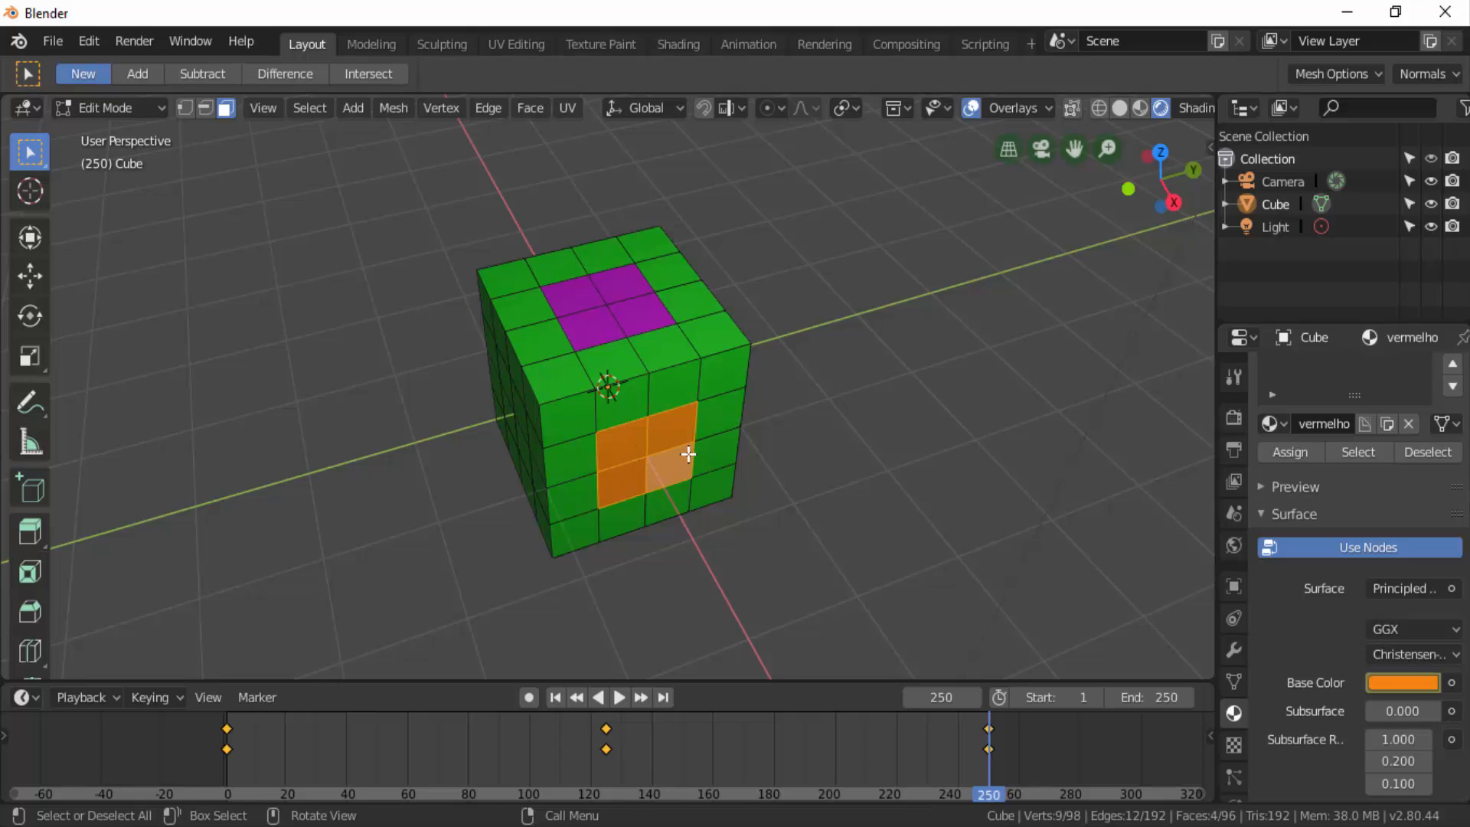
Play the timeline to preview the animated colors of both materials, and stop playback
scroll(1282, 642, up, 3)
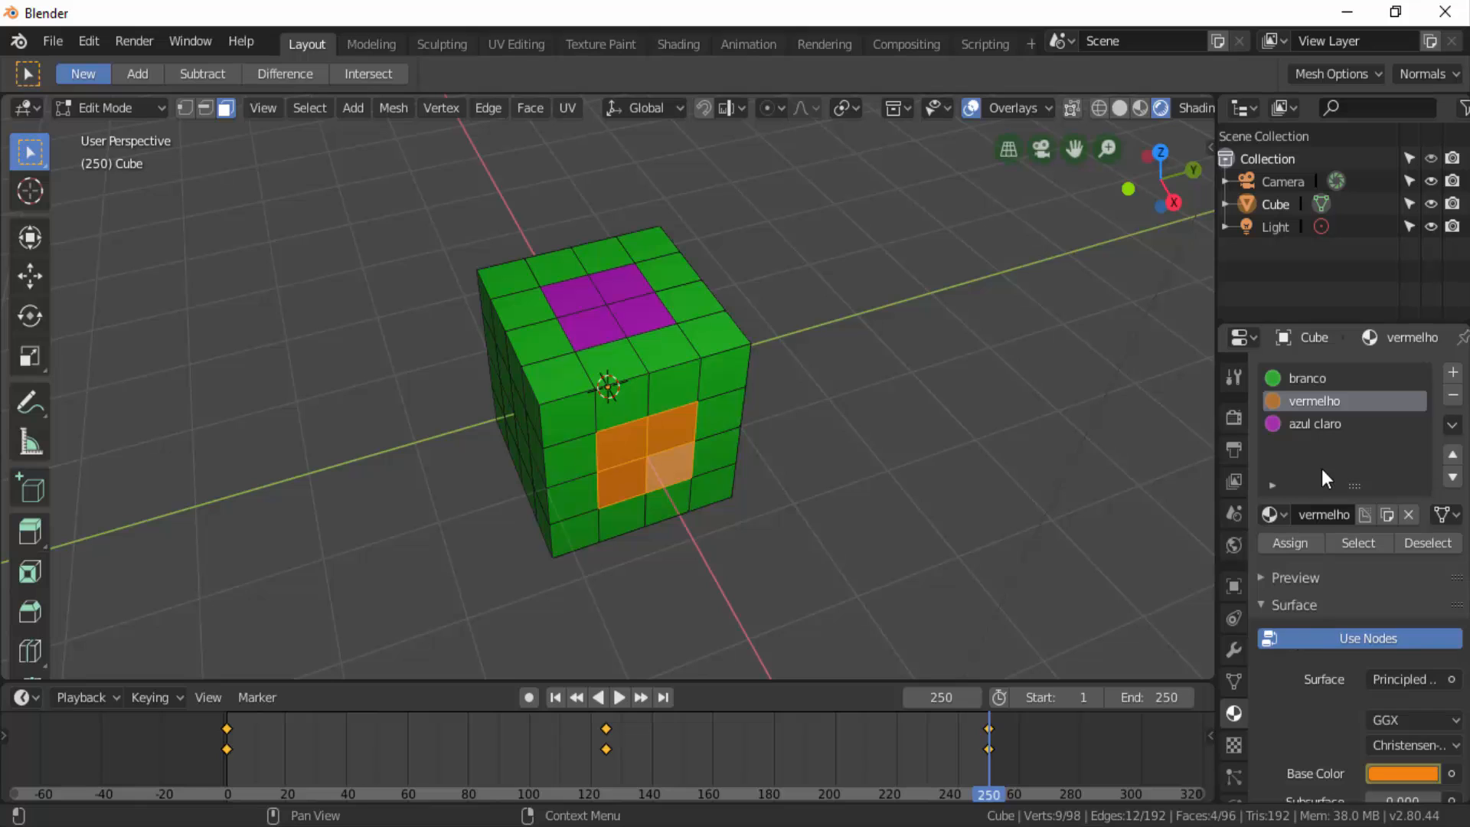
click(620, 697)
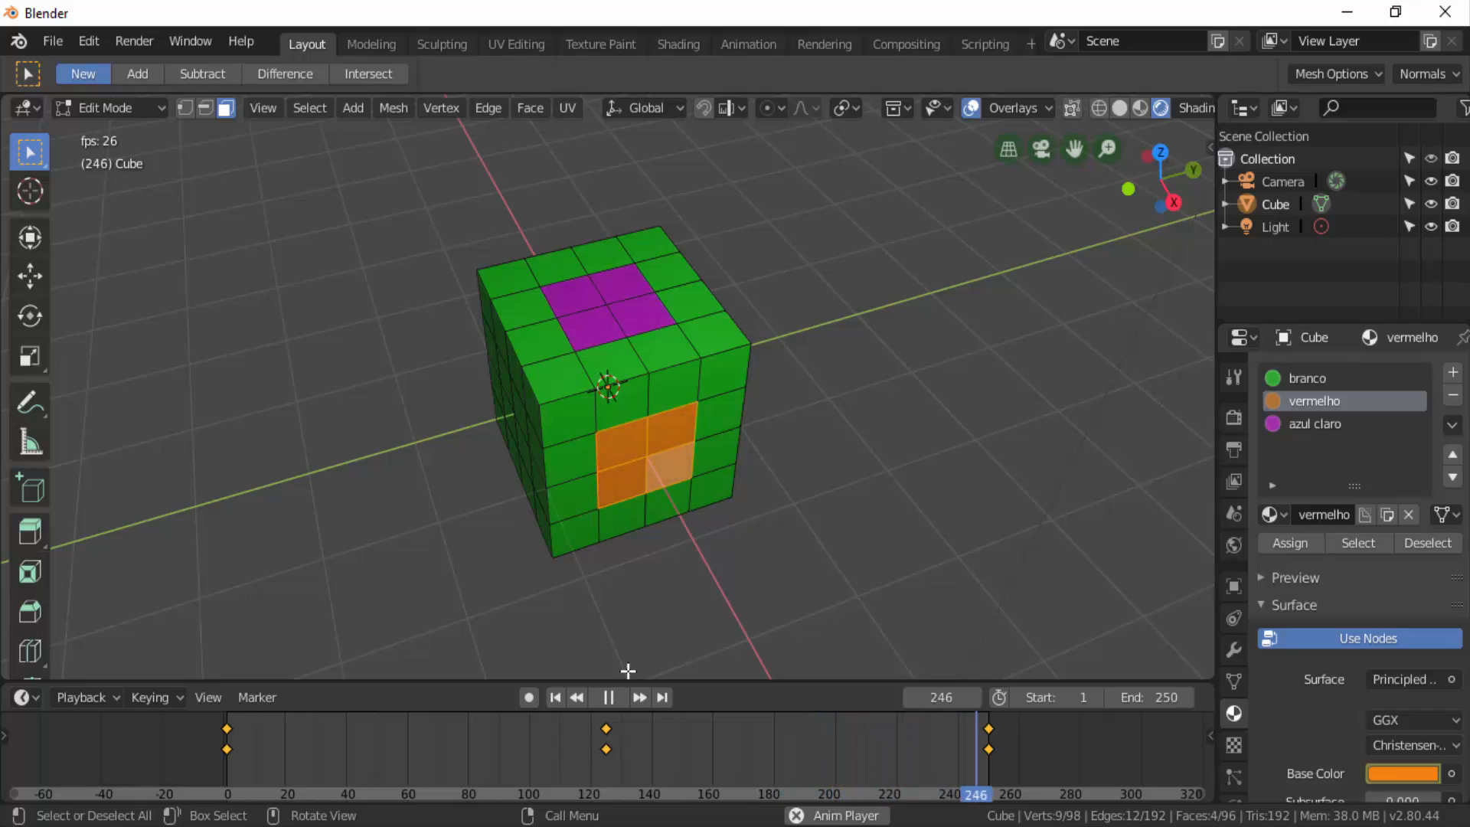
key(Escape)
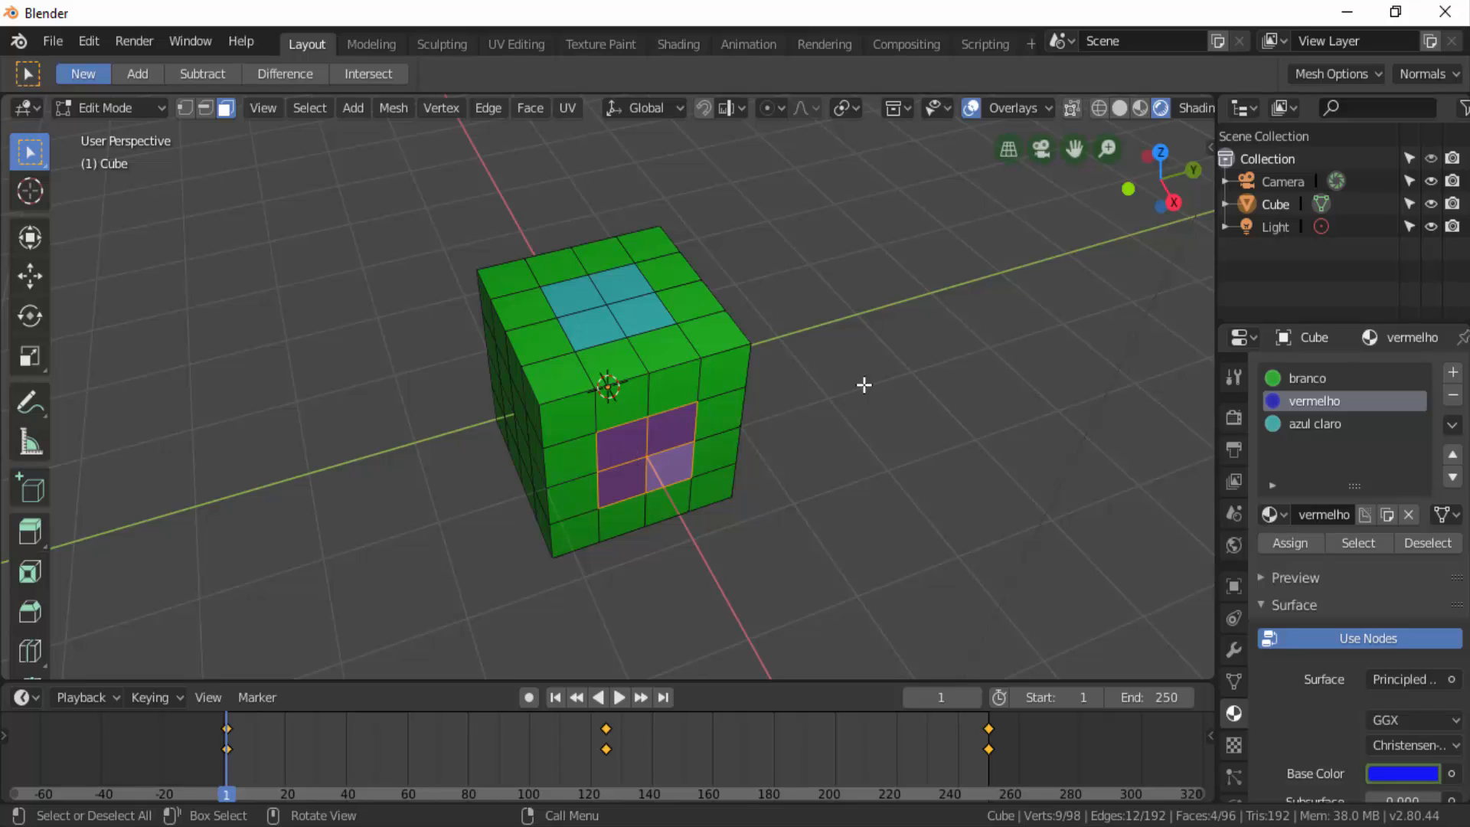
Add the four central azul claro faces on the cube's top to the current face selection
shift+click(583, 287)
shift+click(620, 280)
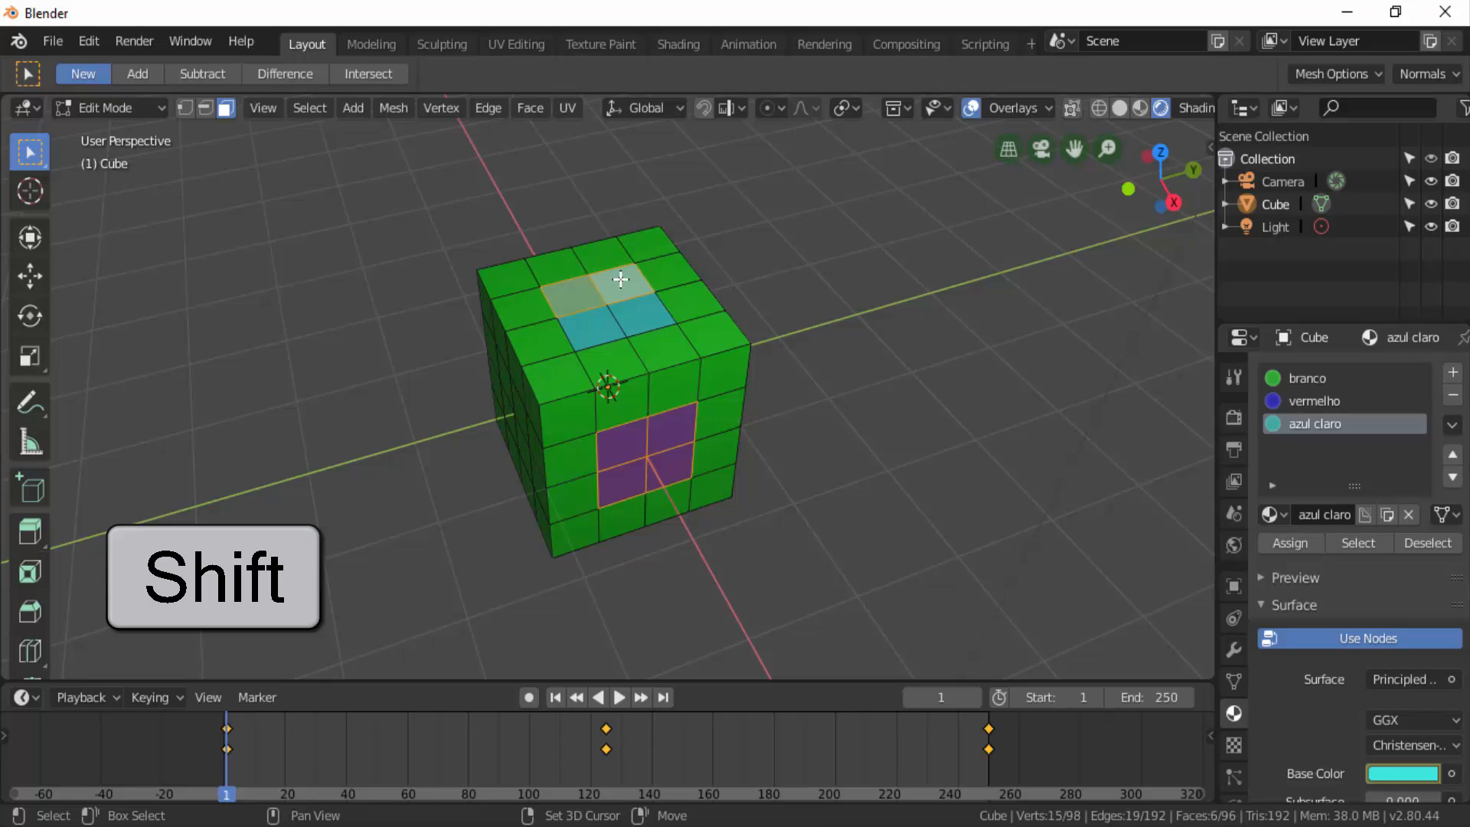
shift+click(596, 322)
shift+click(630, 312)
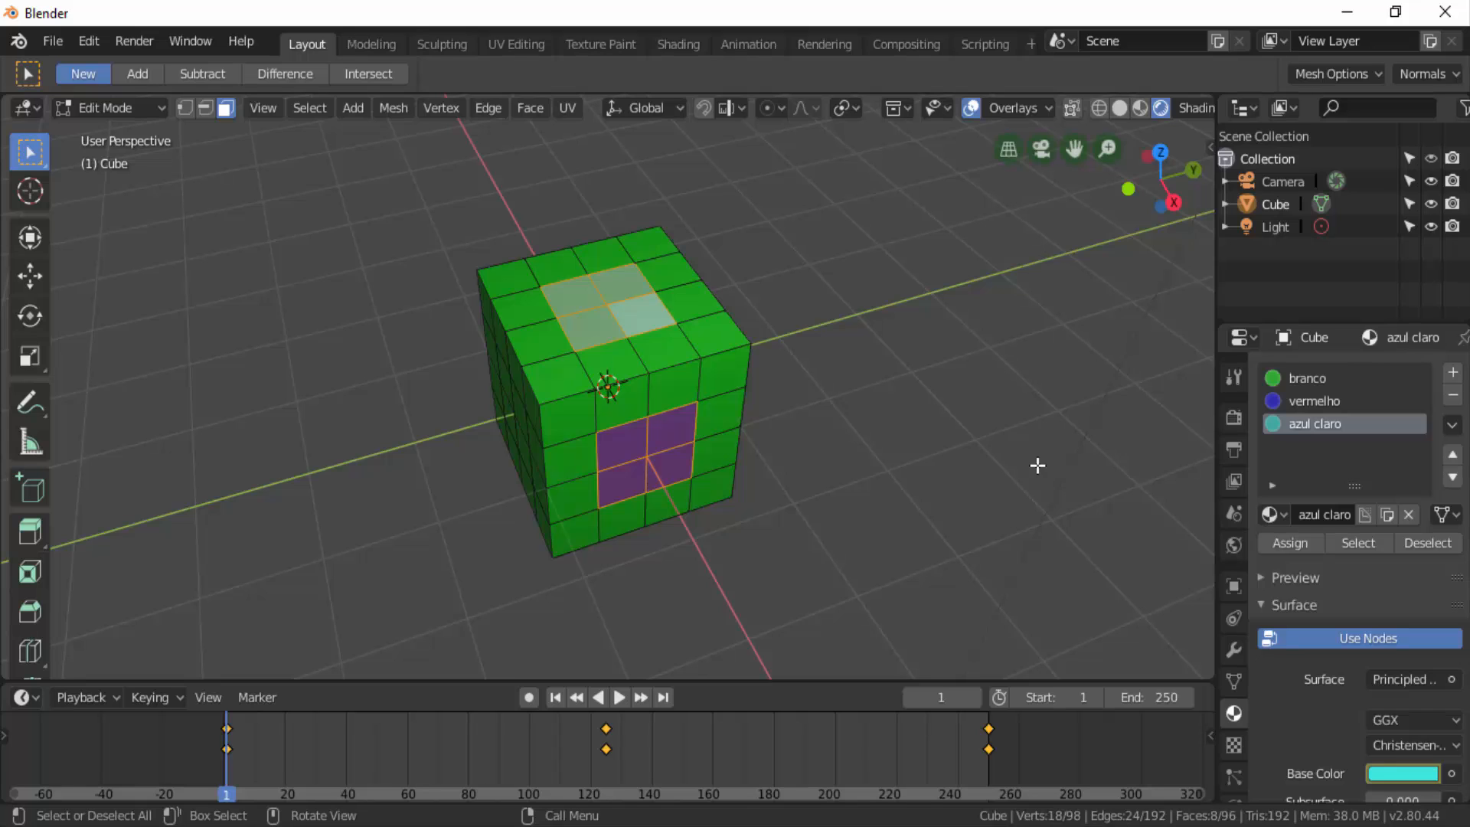
Invert the face selection, and at frame 40 set branco's base color to red (H 0.005, S 0.854, V 0.906) with a keyframe
key(ctrl+i)
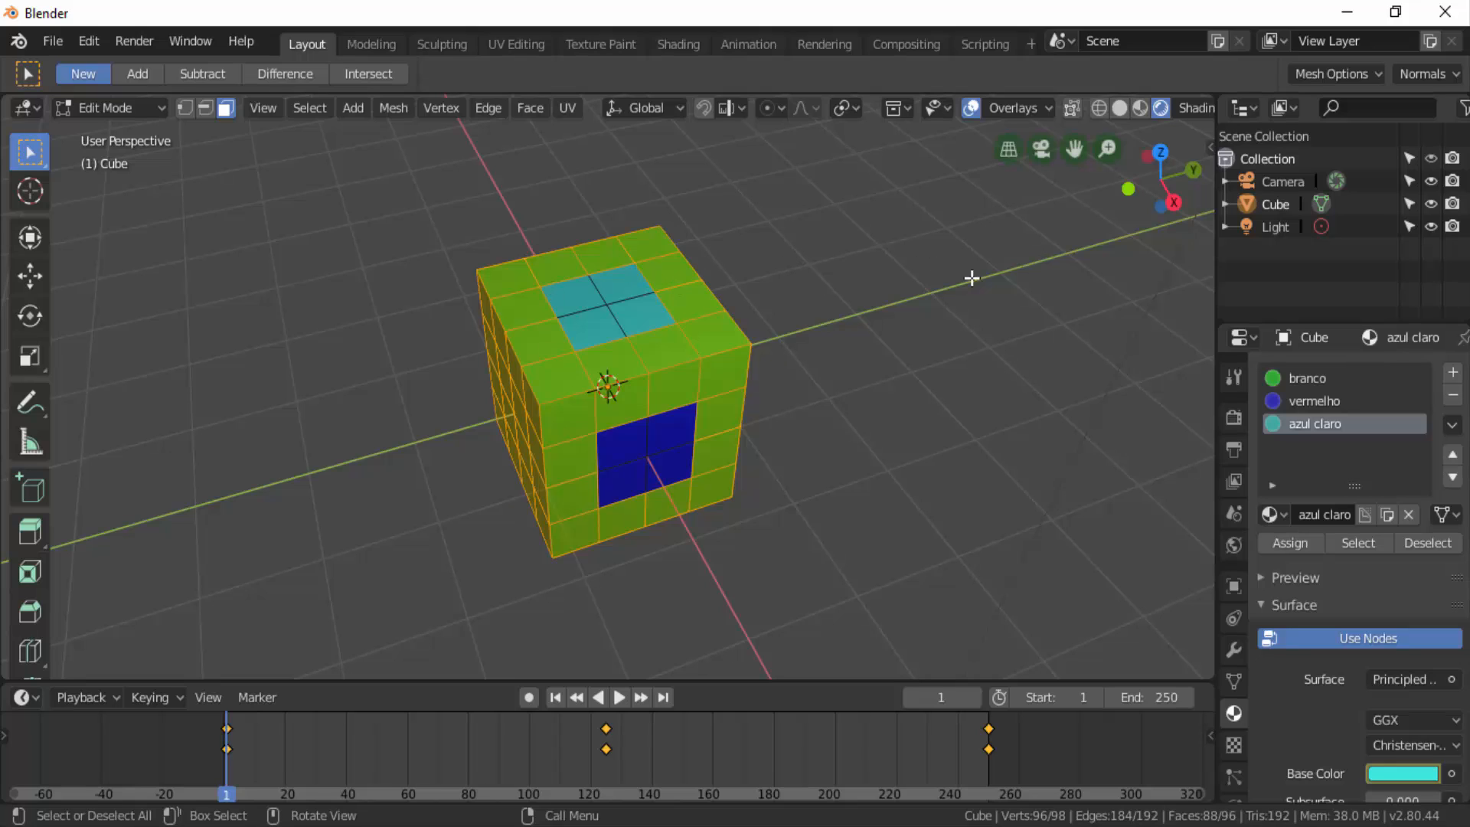
click(1308, 381)
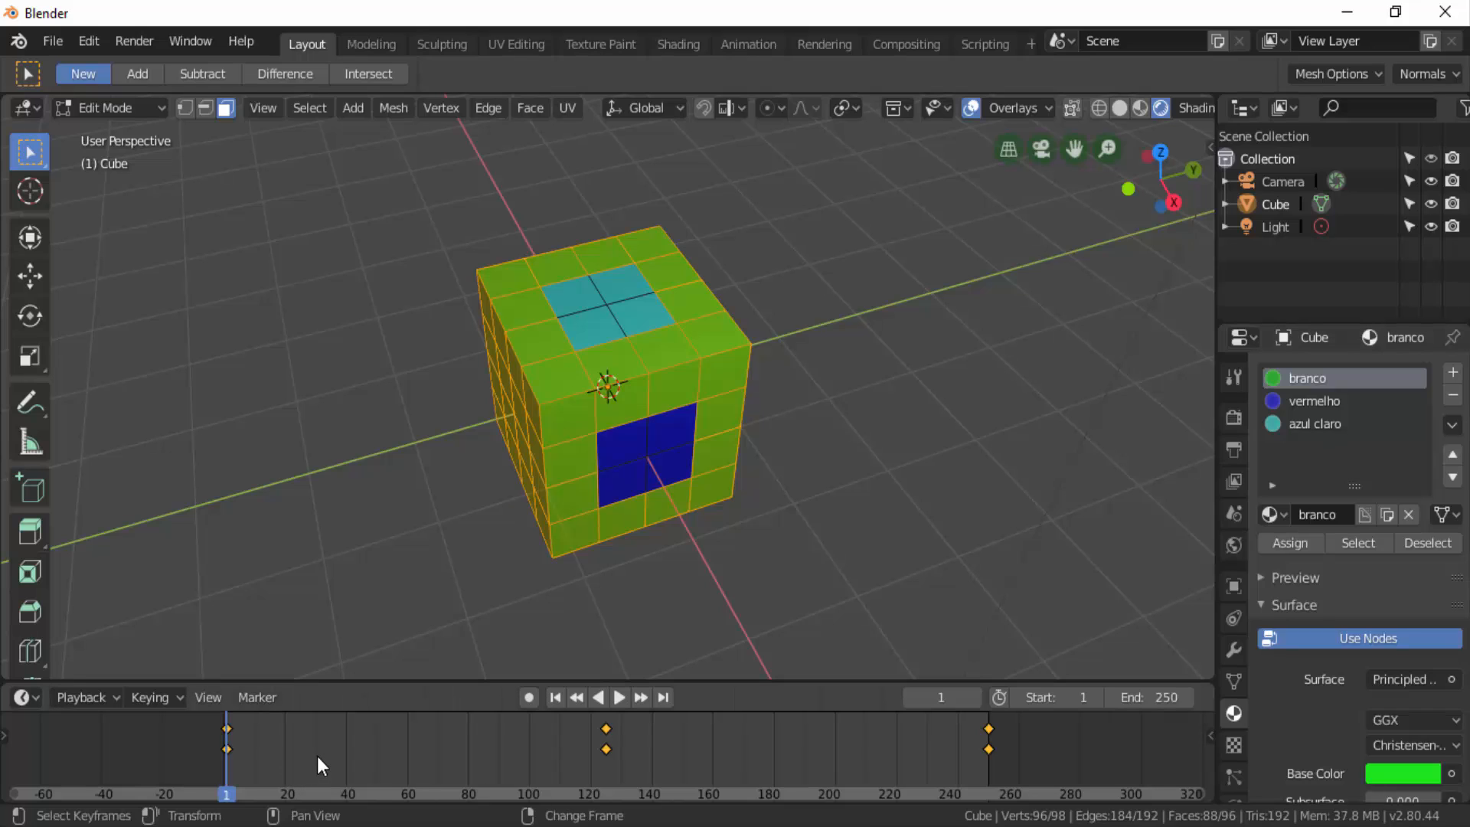
drag(339, 735, 346, 732)
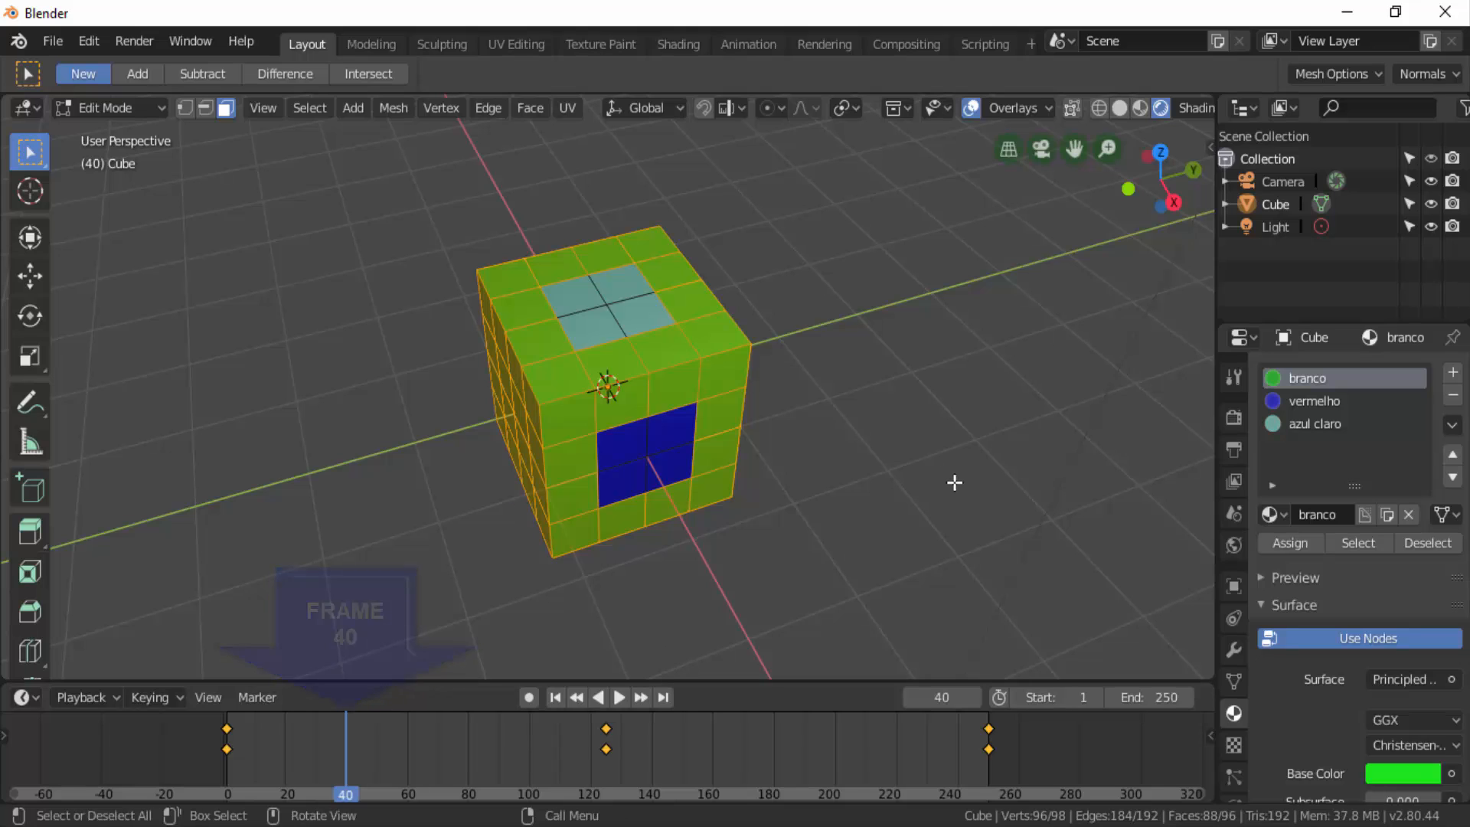
click(1398, 772)
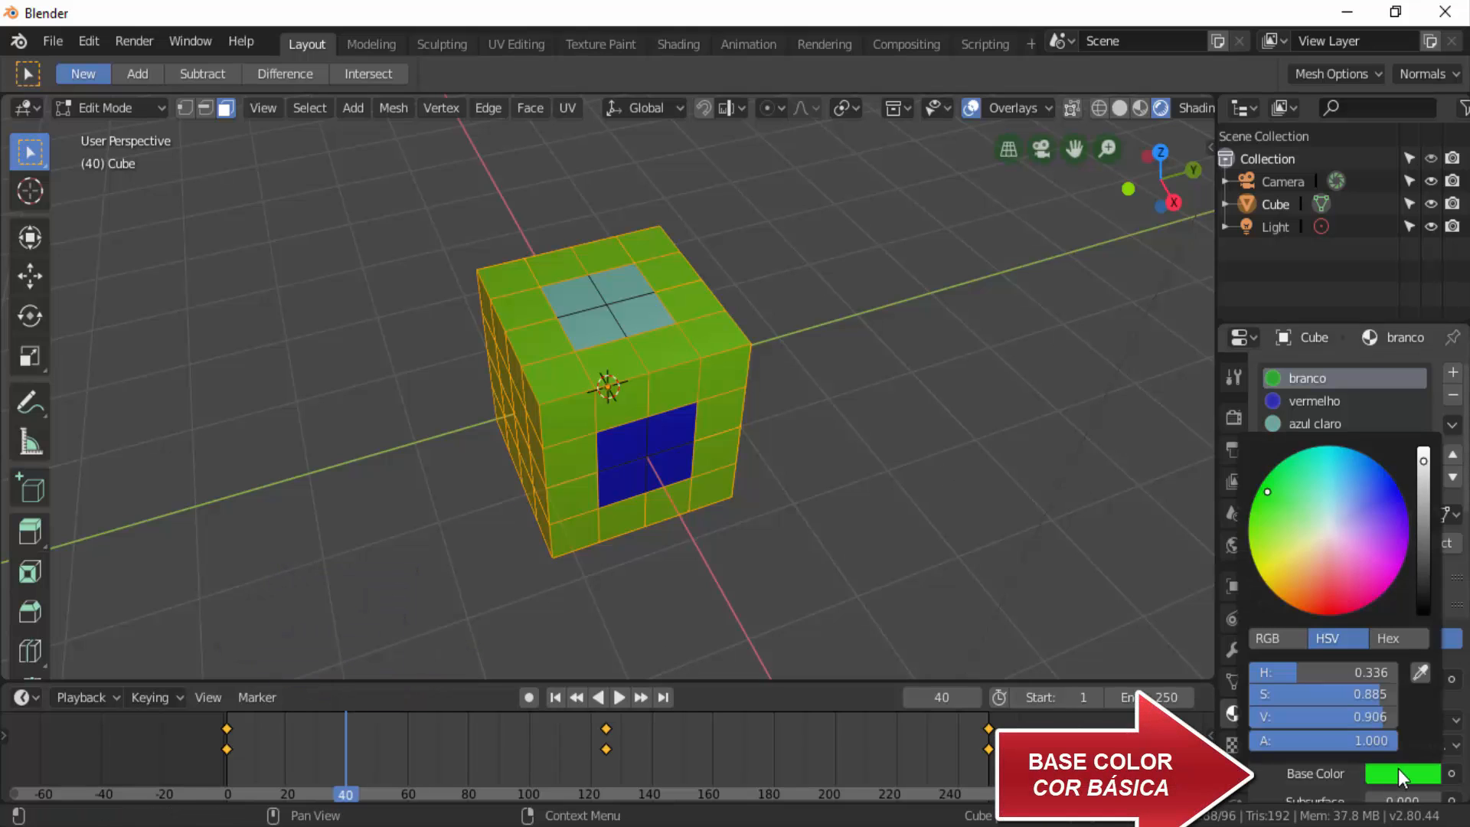
click(1326, 602)
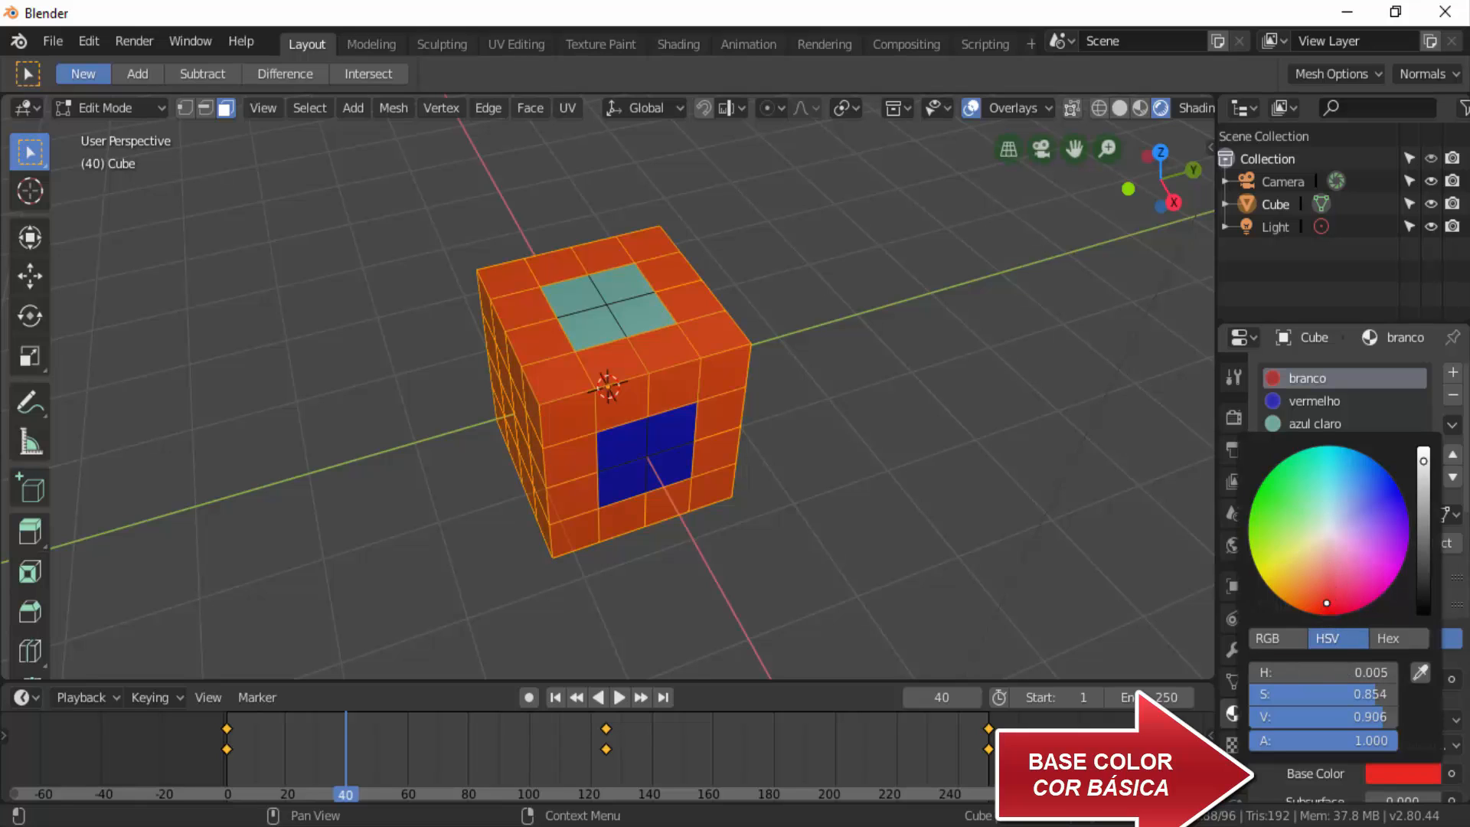
right_click(1404, 771)
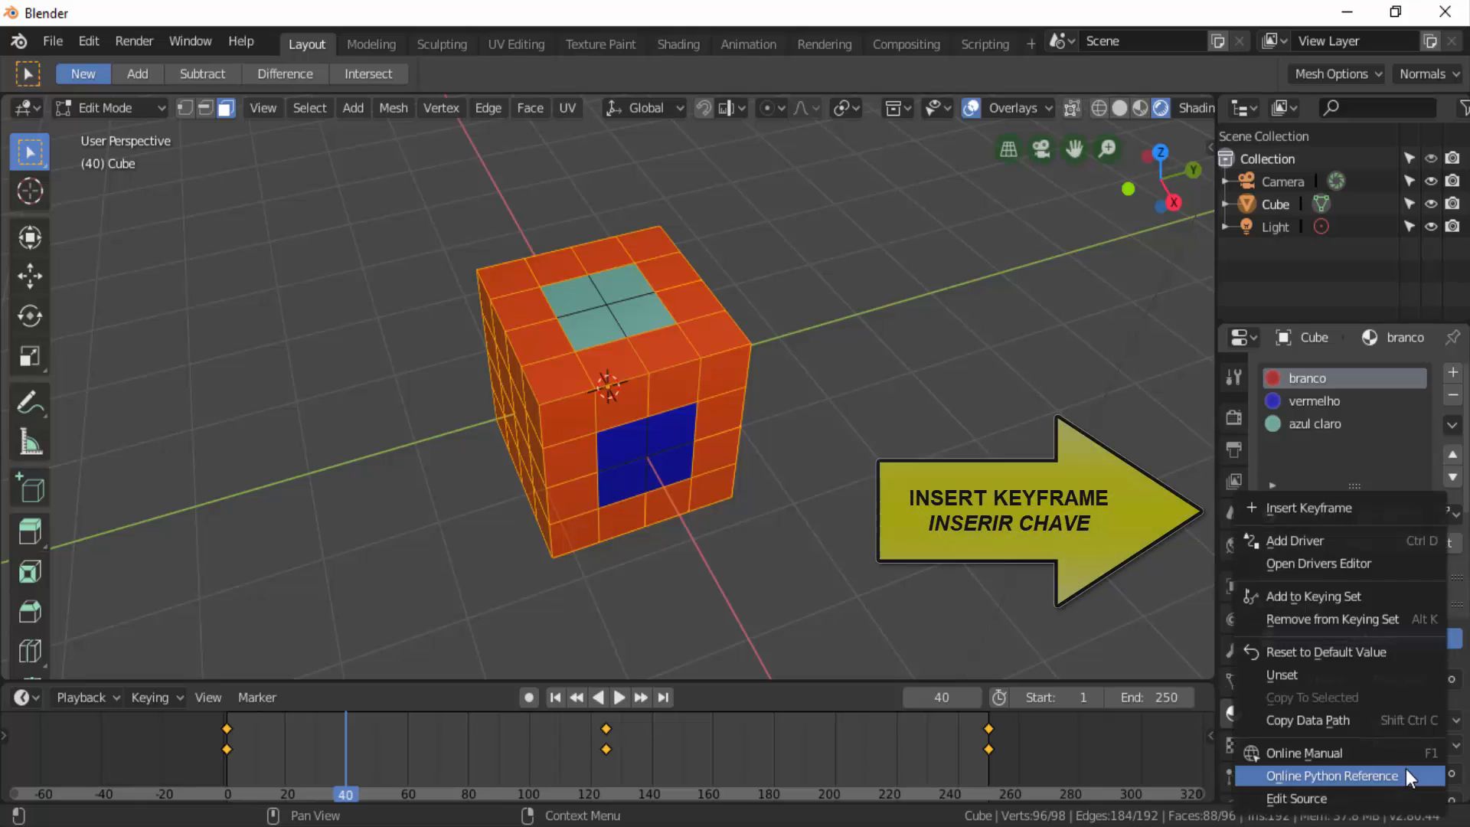
click(1345, 506)
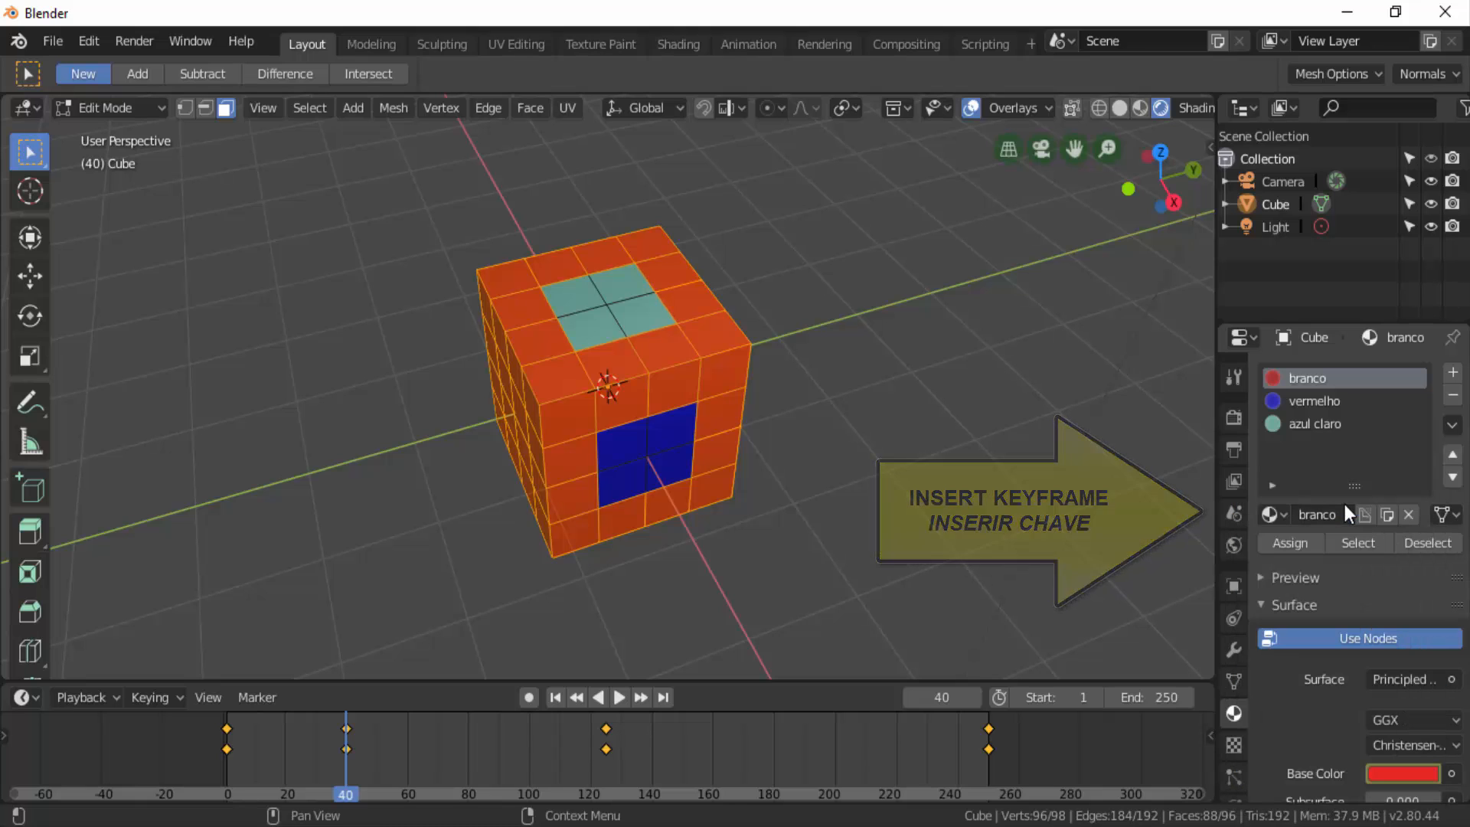
At frame 80, set branco's base color to white and insert a keyframe on it
right_click(467, 741)
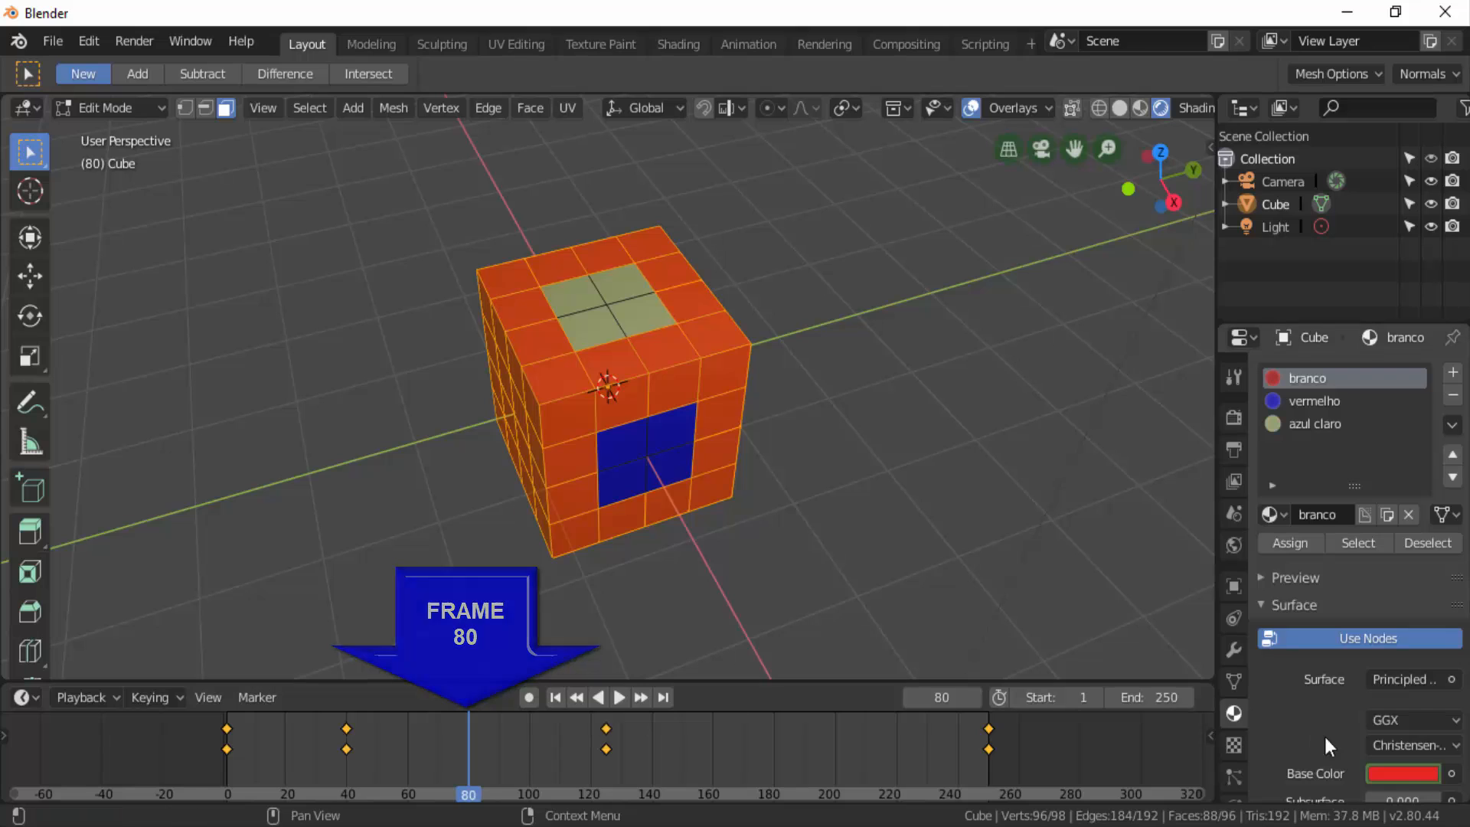
click(1402, 772)
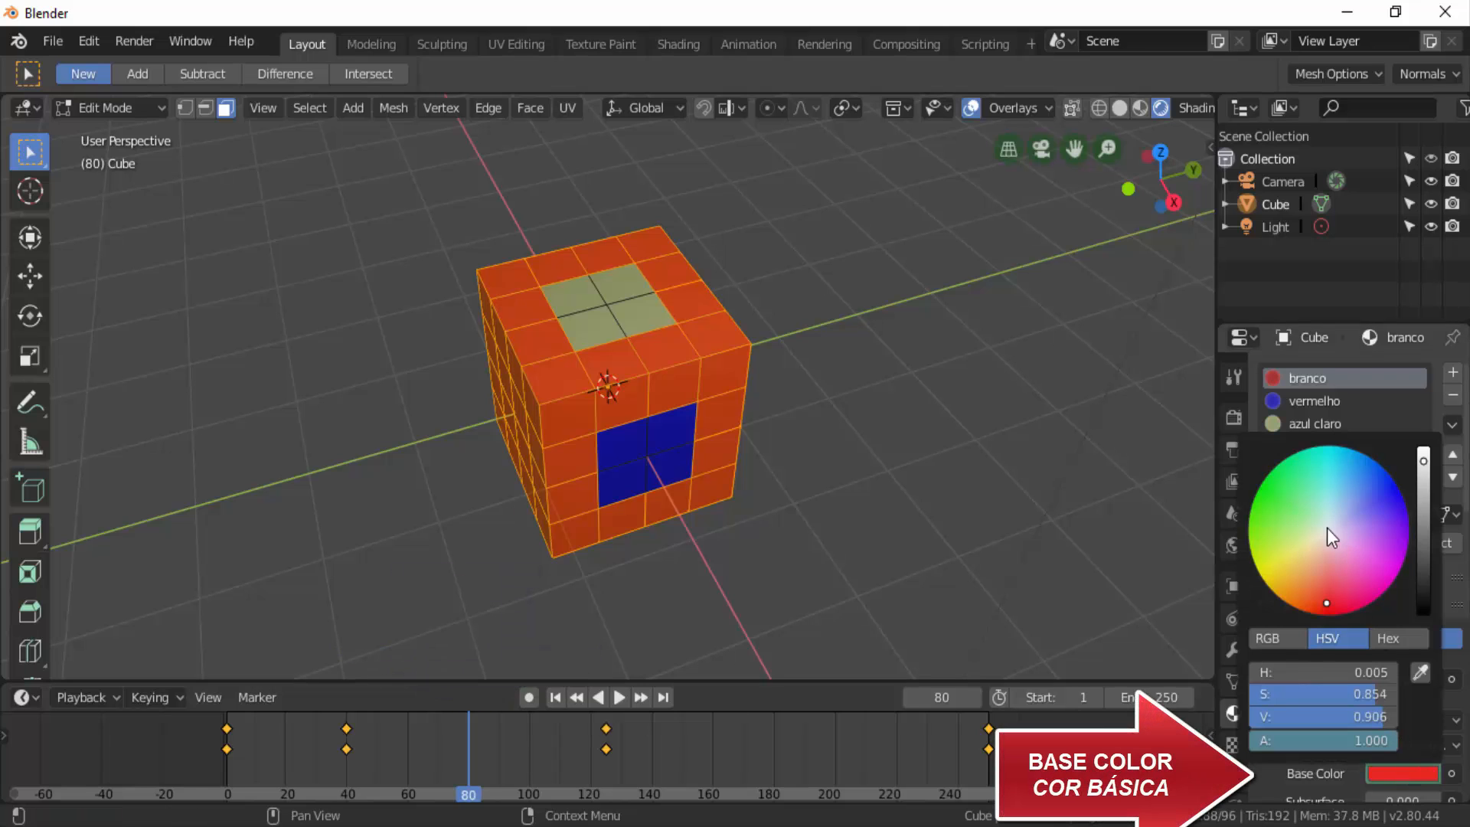
click(1326, 528)
right_click(1398, 772)
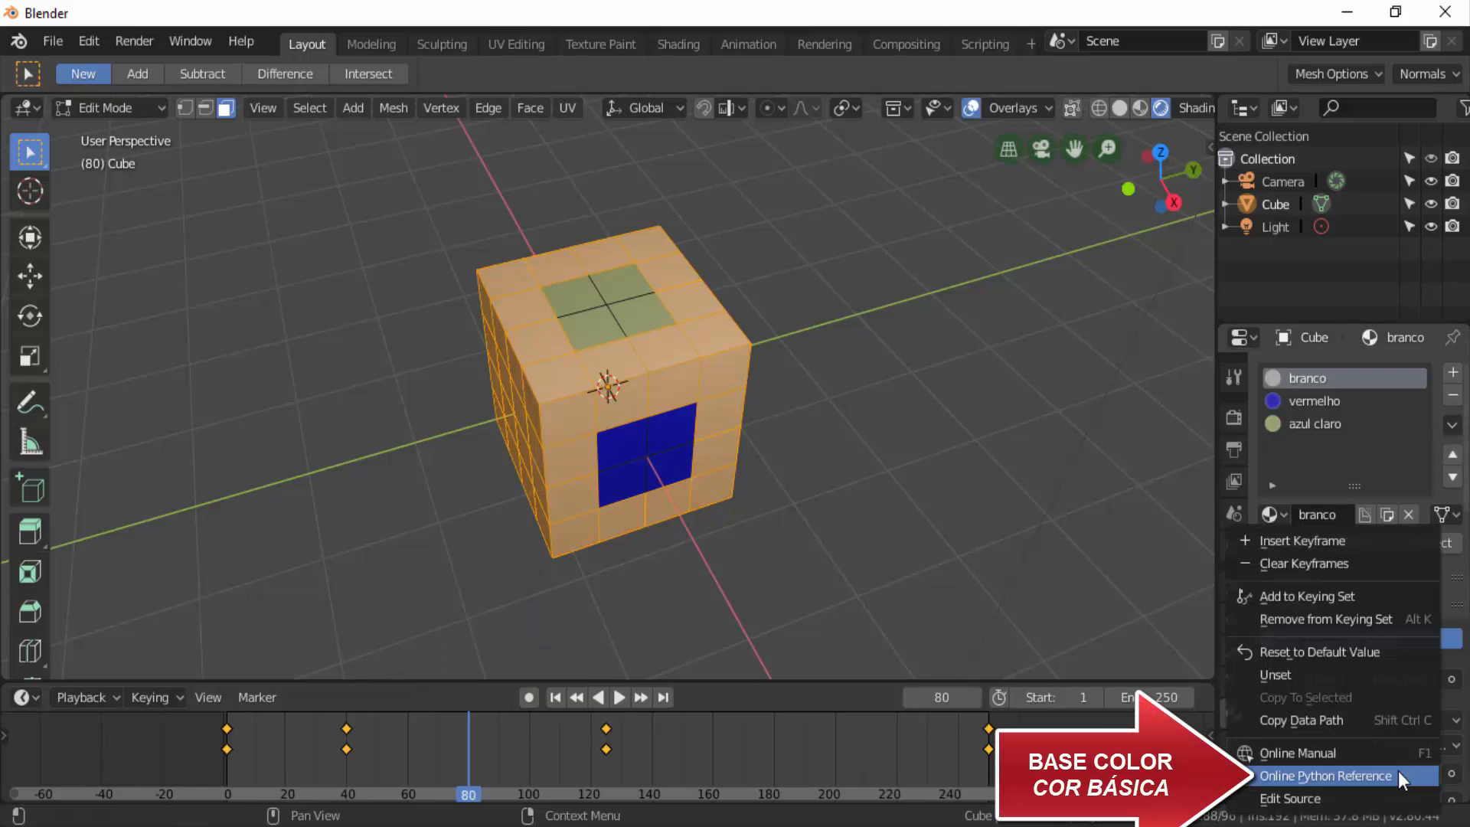
click(1306, 541)
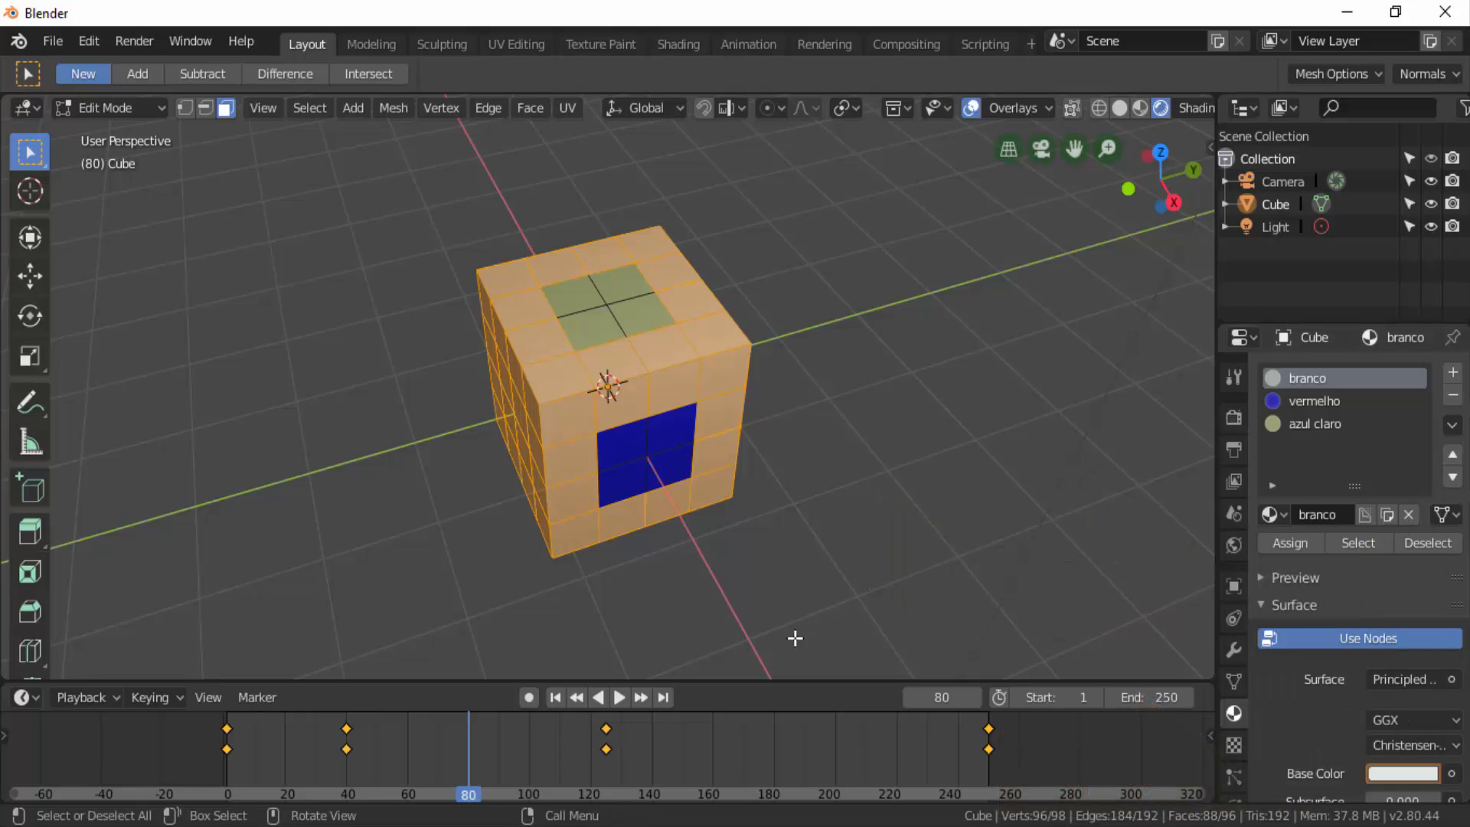
At frame 160, set branco's base color to light green (H 0.349, S 0.573, V 0.906) and insert a keyframe on it
click(713, 732)
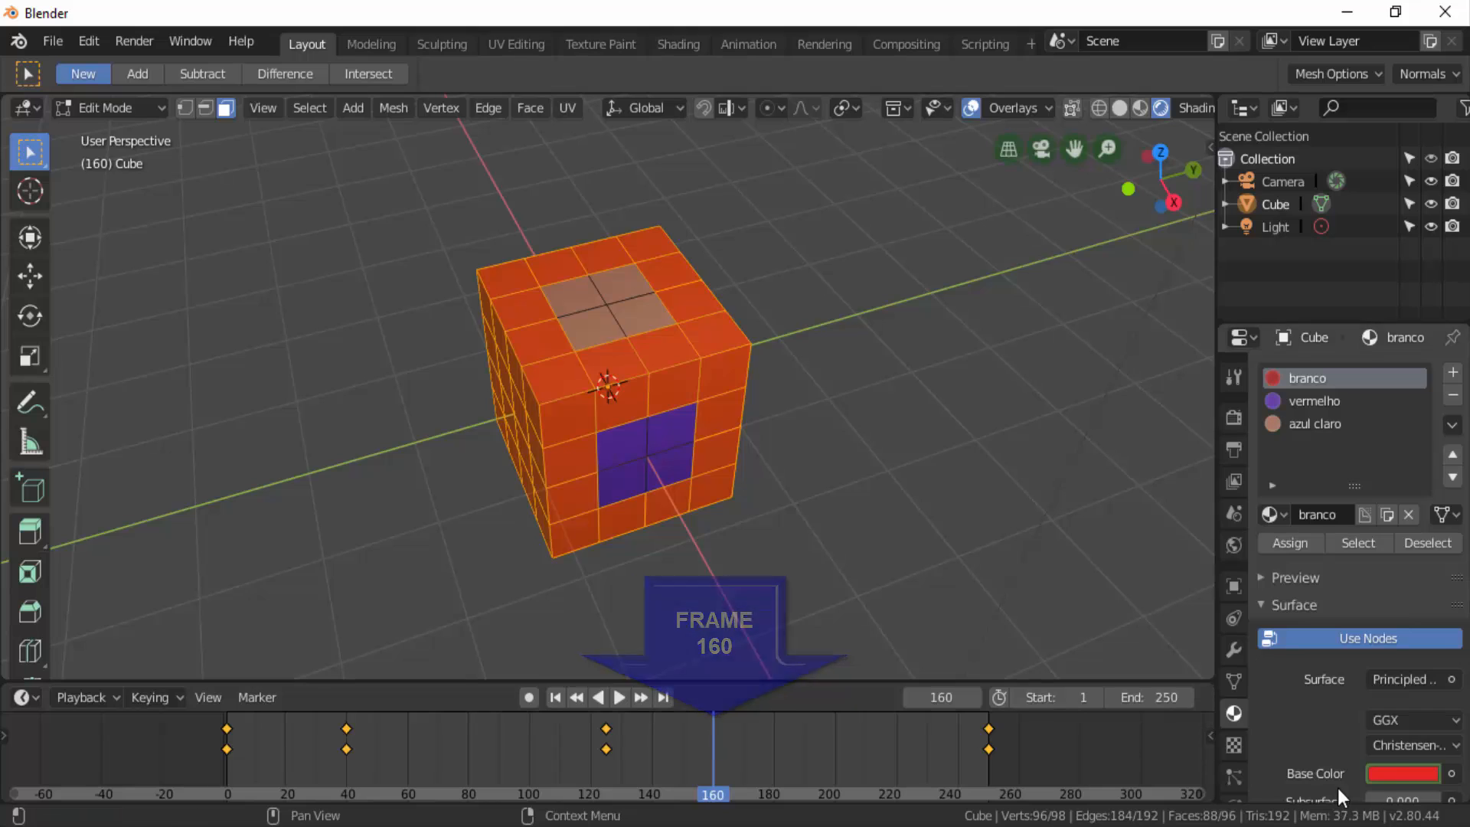
click(1394, 770)
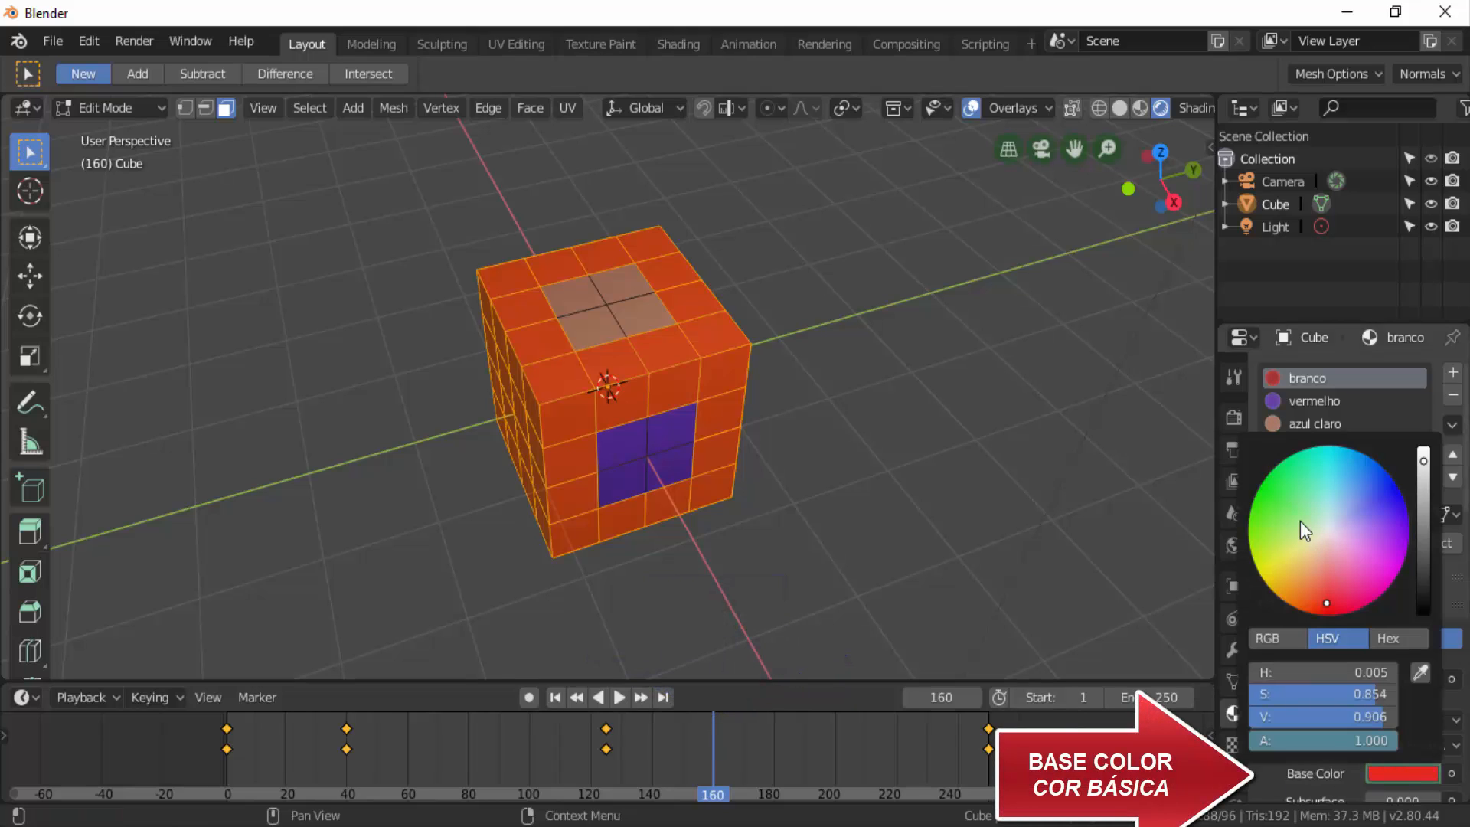
click(1290, 502)
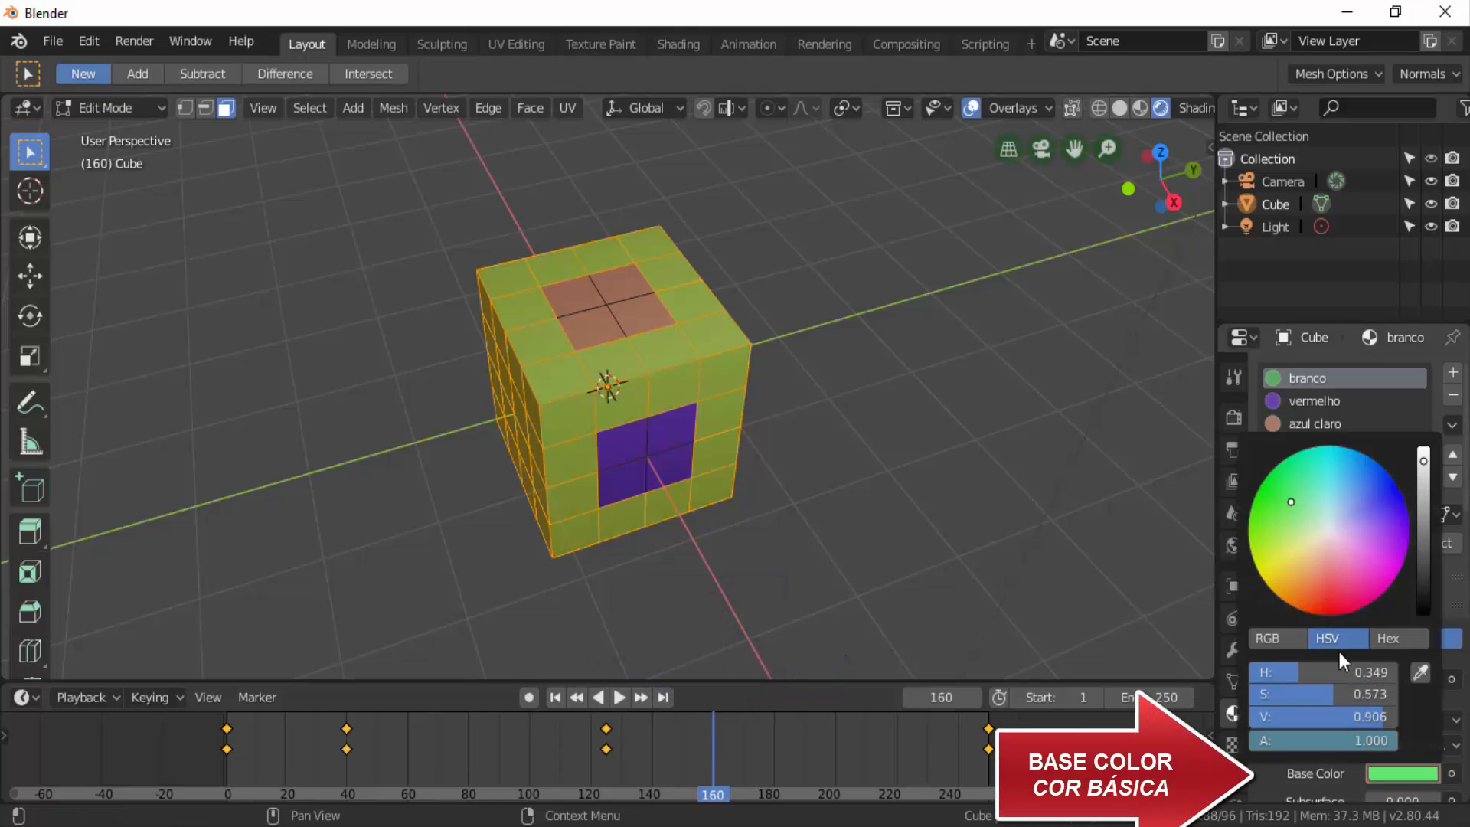
right_click(1390, 773)
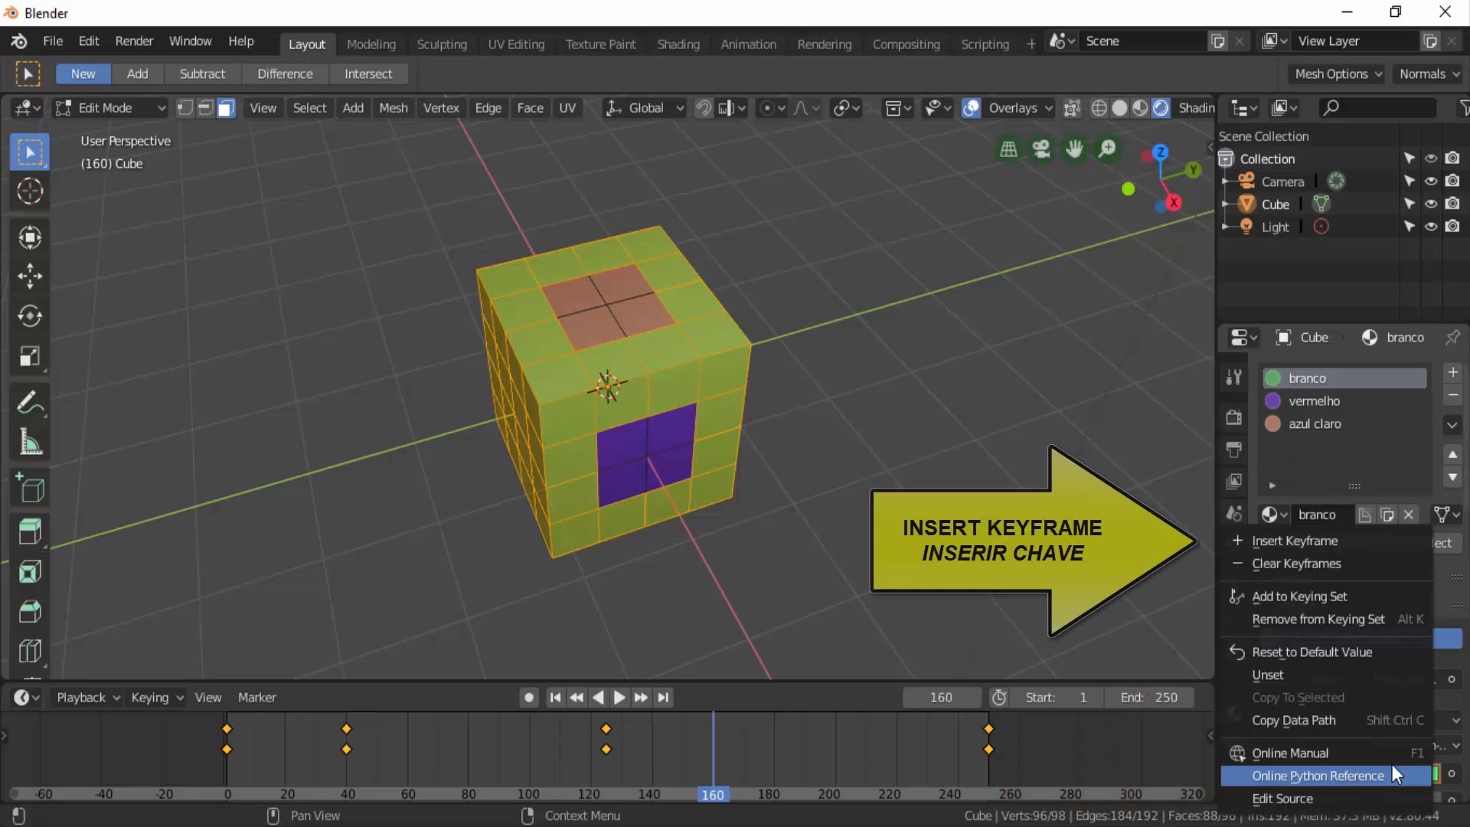
click(1302, 539)
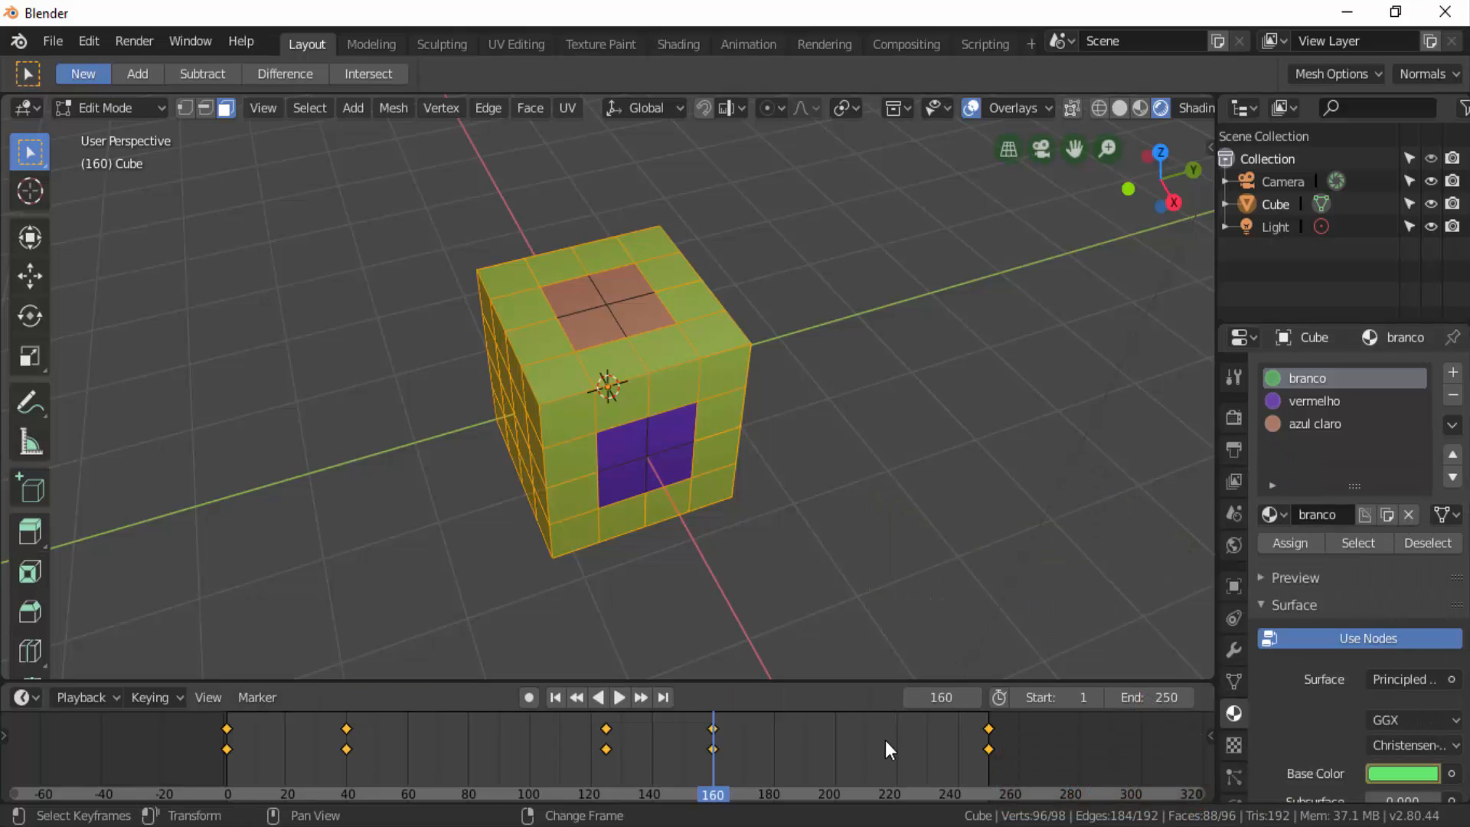
At frame 200, set branco's base color to black and insert a keyframe on it
click(836, 757)
click(1391, 772)
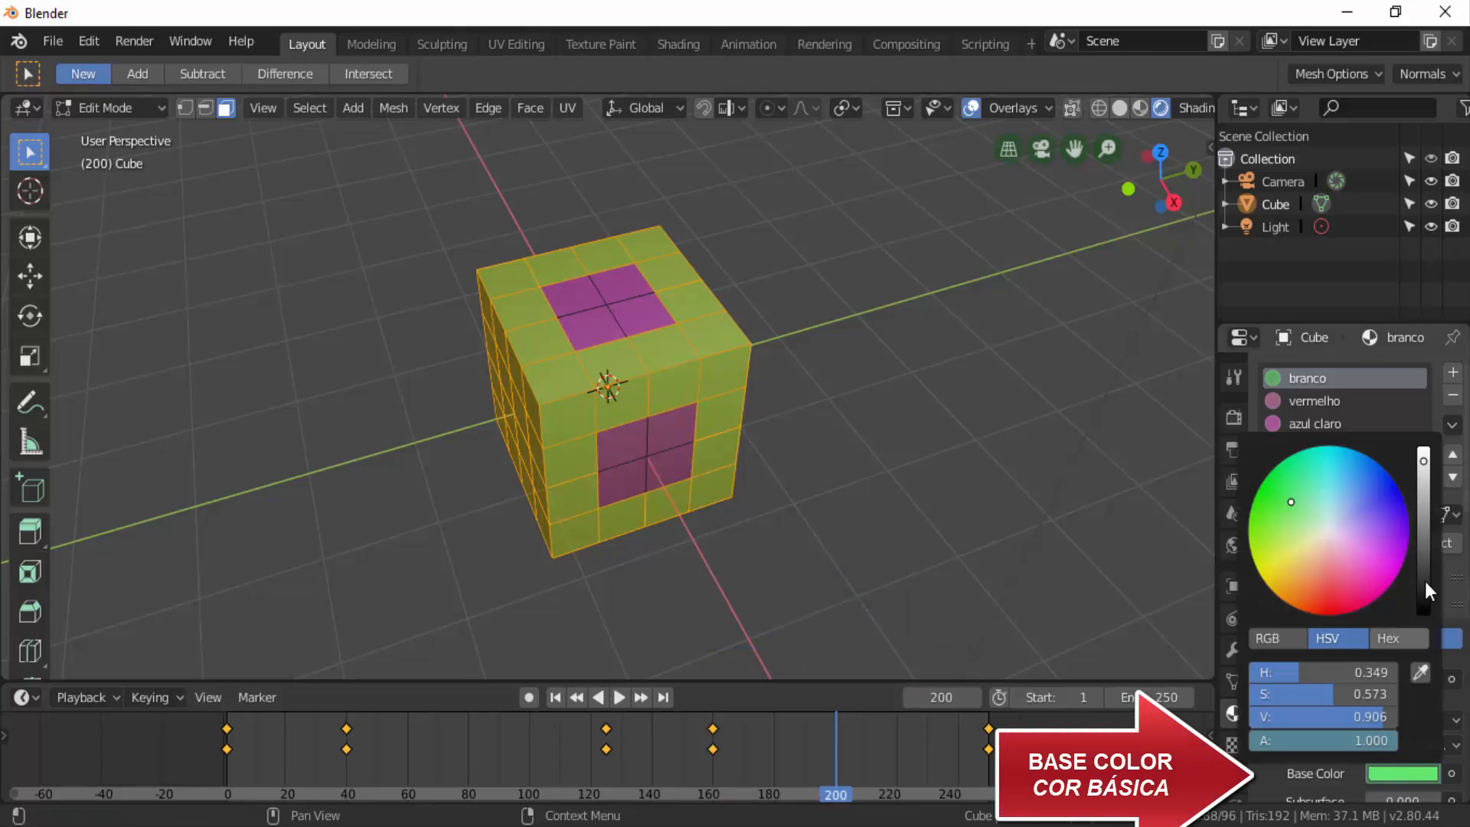
drag(1262, 535, 1254, 506)
drag(1423, 461, 1424, 617)
right_click(1390, 773)
click(1301, 540)
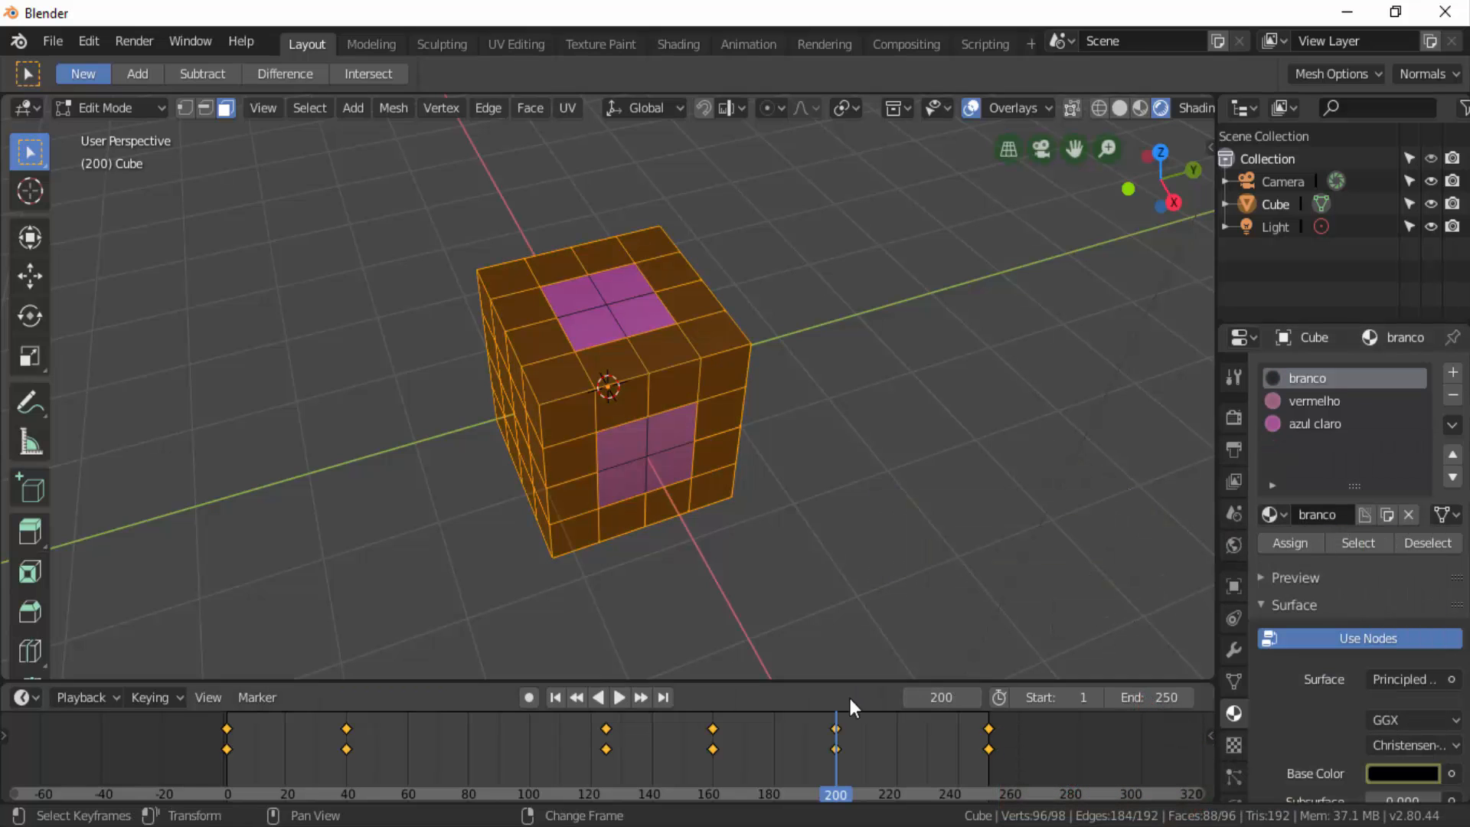
Play the animation from the first frame to preview all three materials' colors, stop playback and return to frame 1
click(559, 698)
click(611, 697)
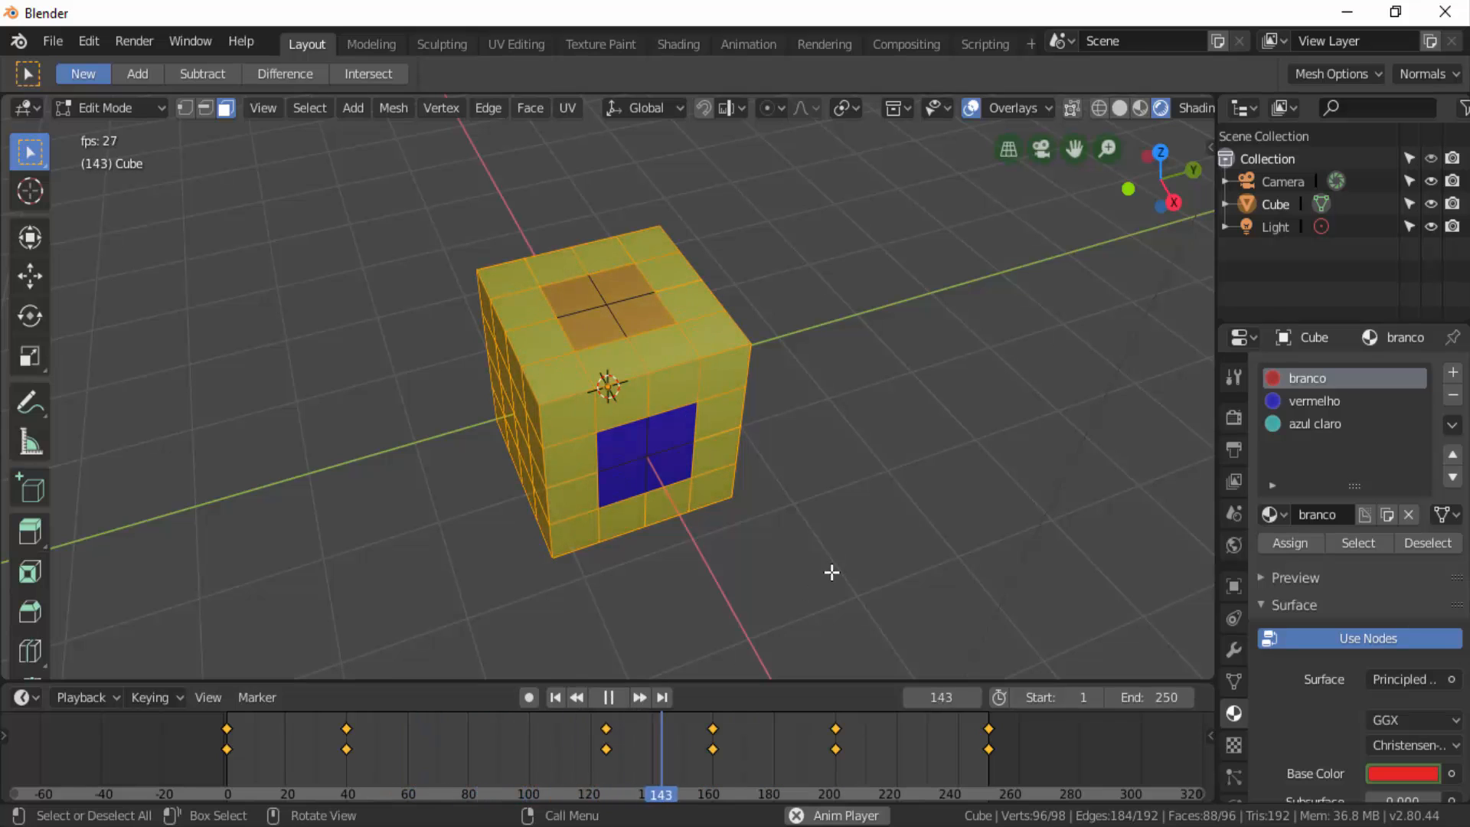
click(608, 696)
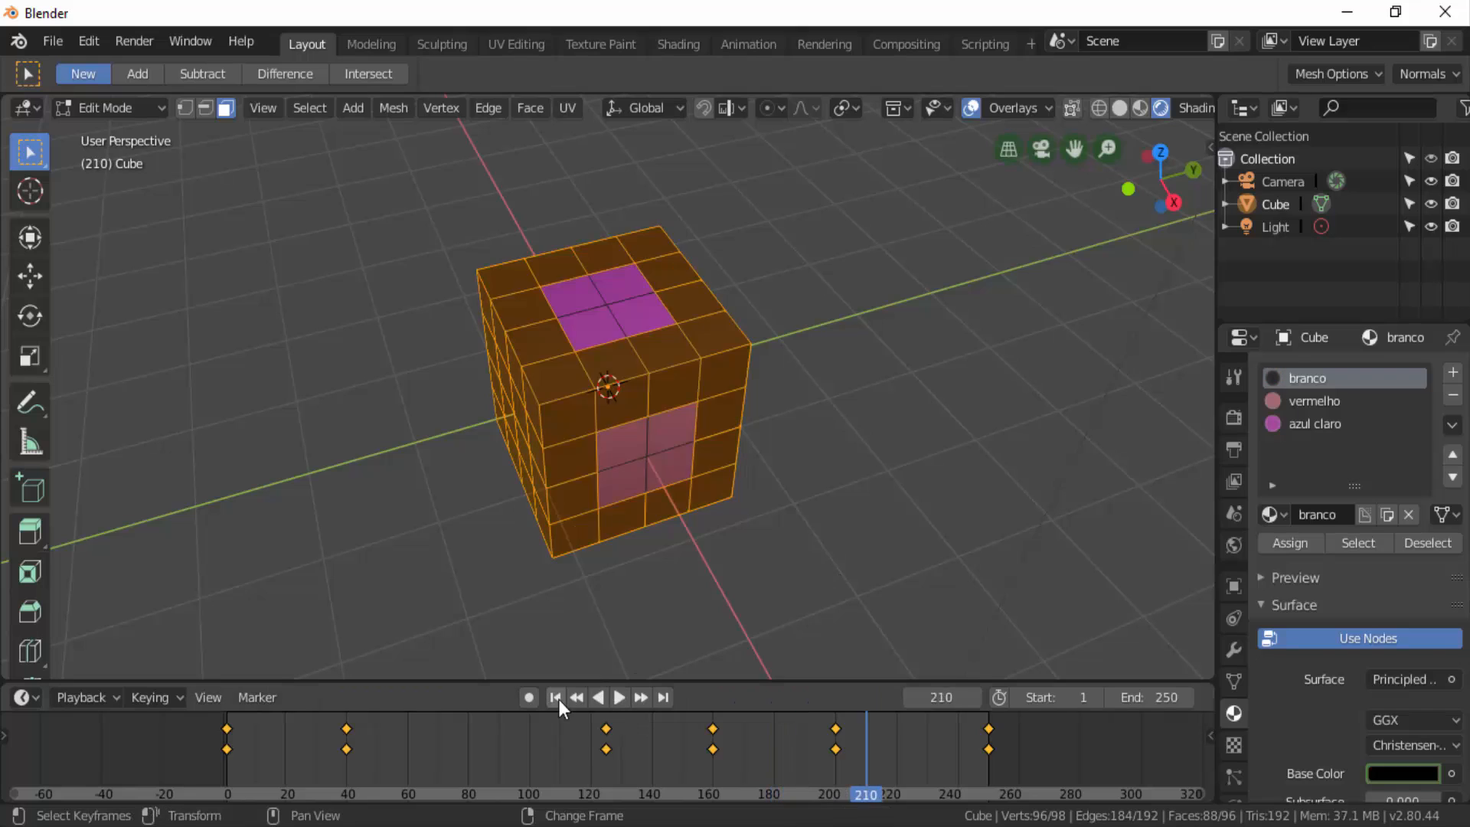
click(555, 697)
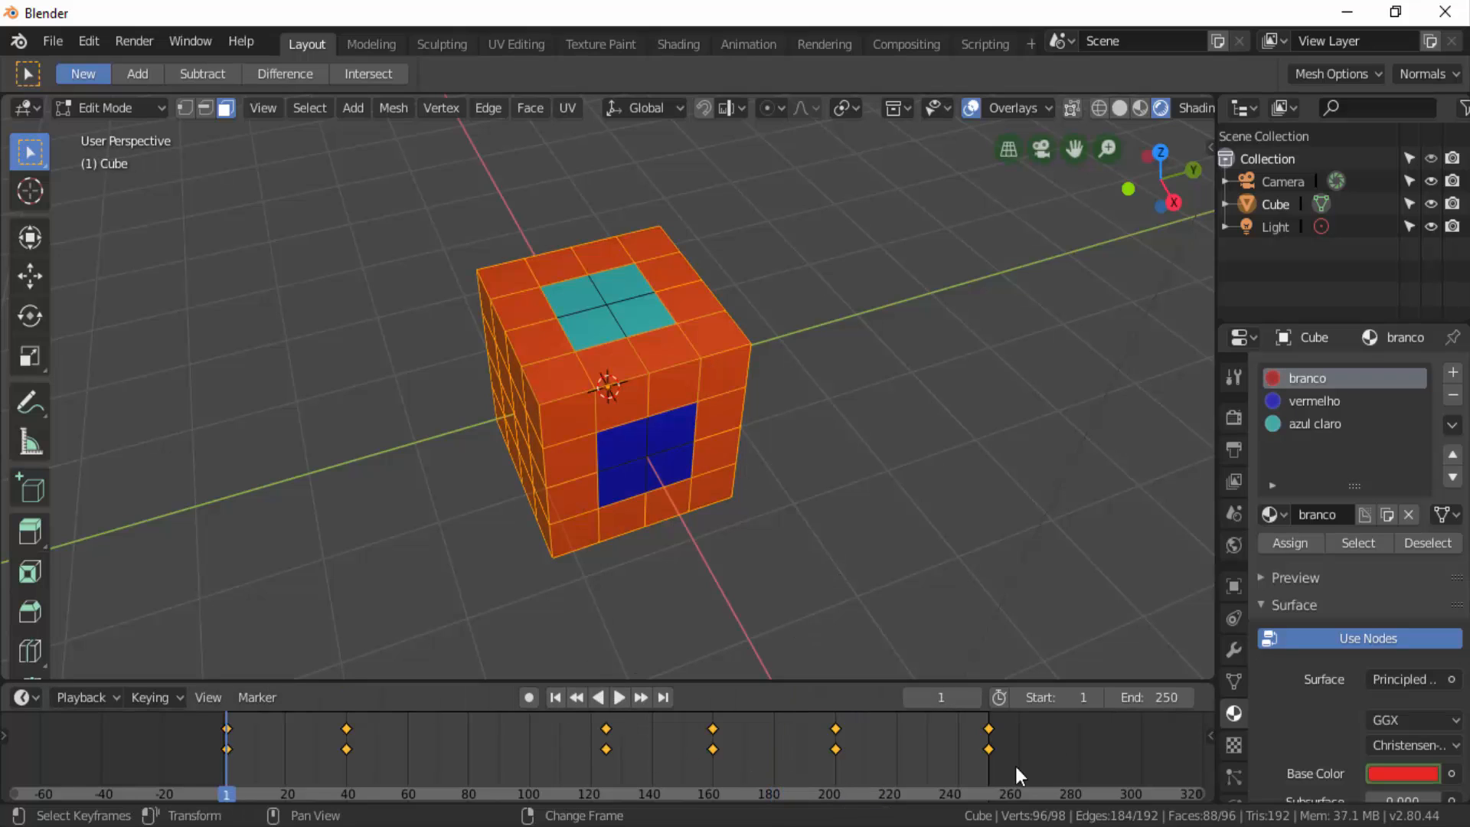
Switch the cube to Object Mode and insert a LocRotScale keyframe for it at frame 1
scroll(1321, 773, down, 2)
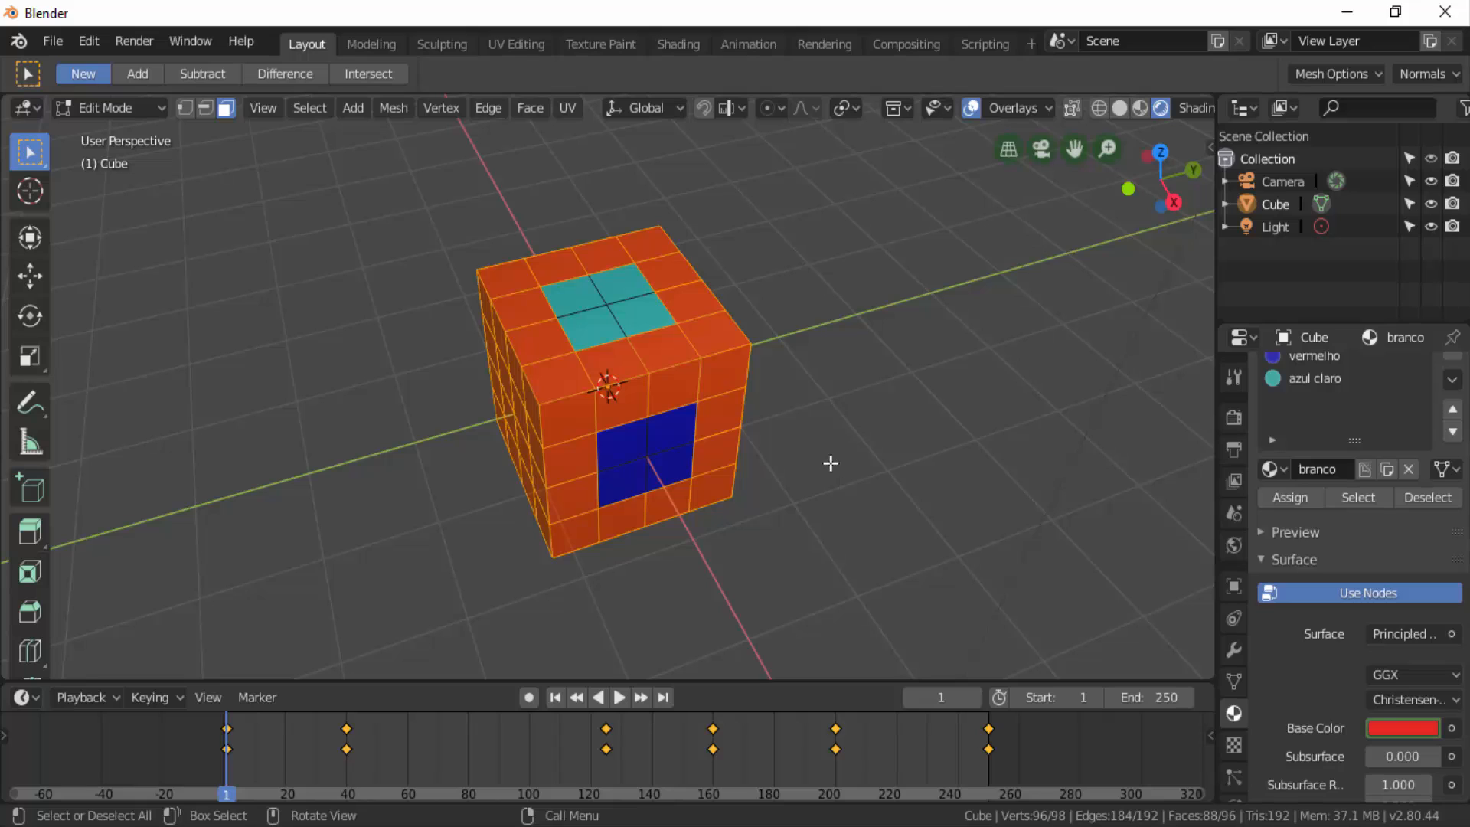
click(98, 107)
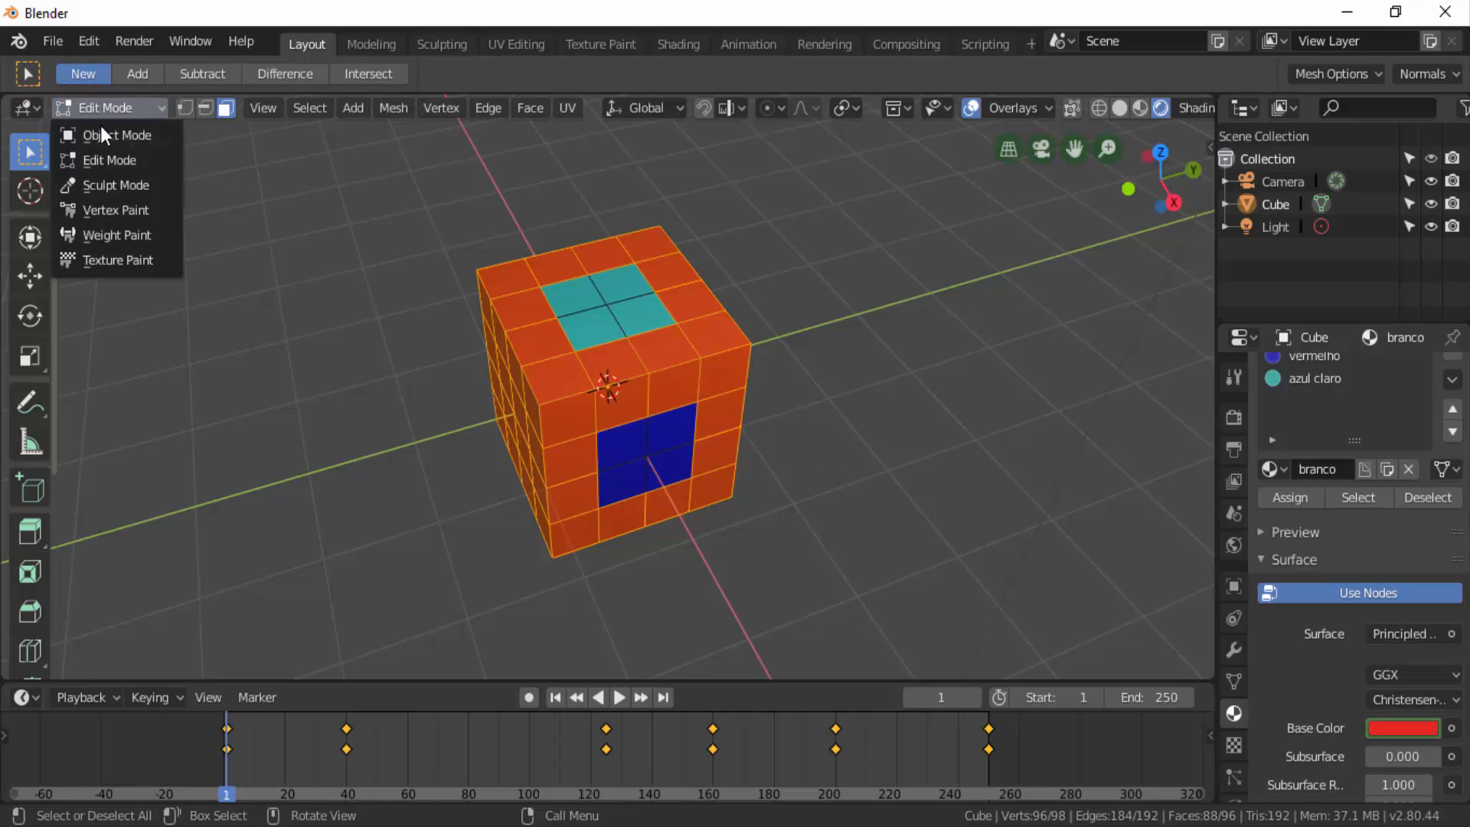
click(101, 130)
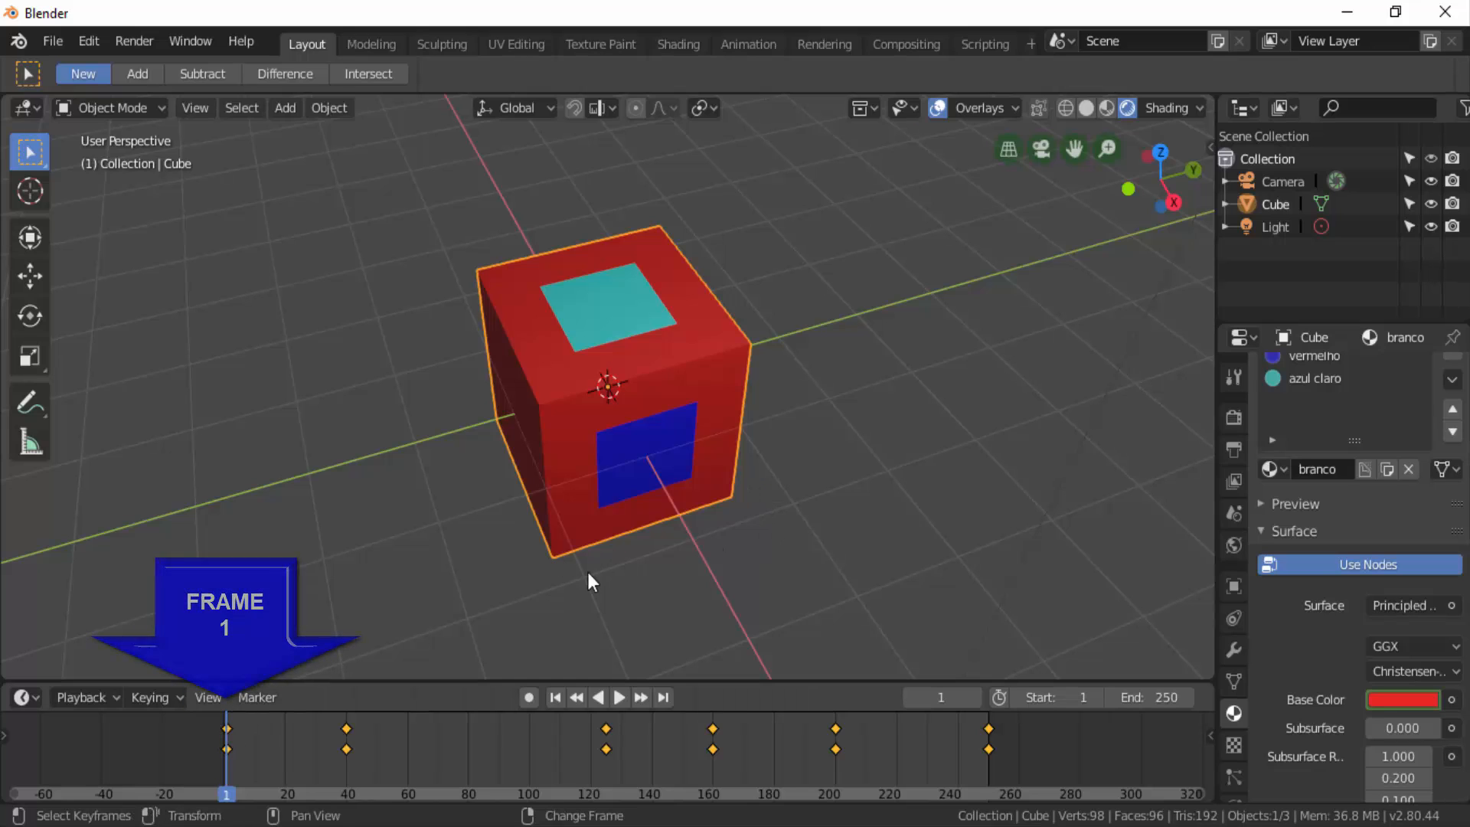
key(i)
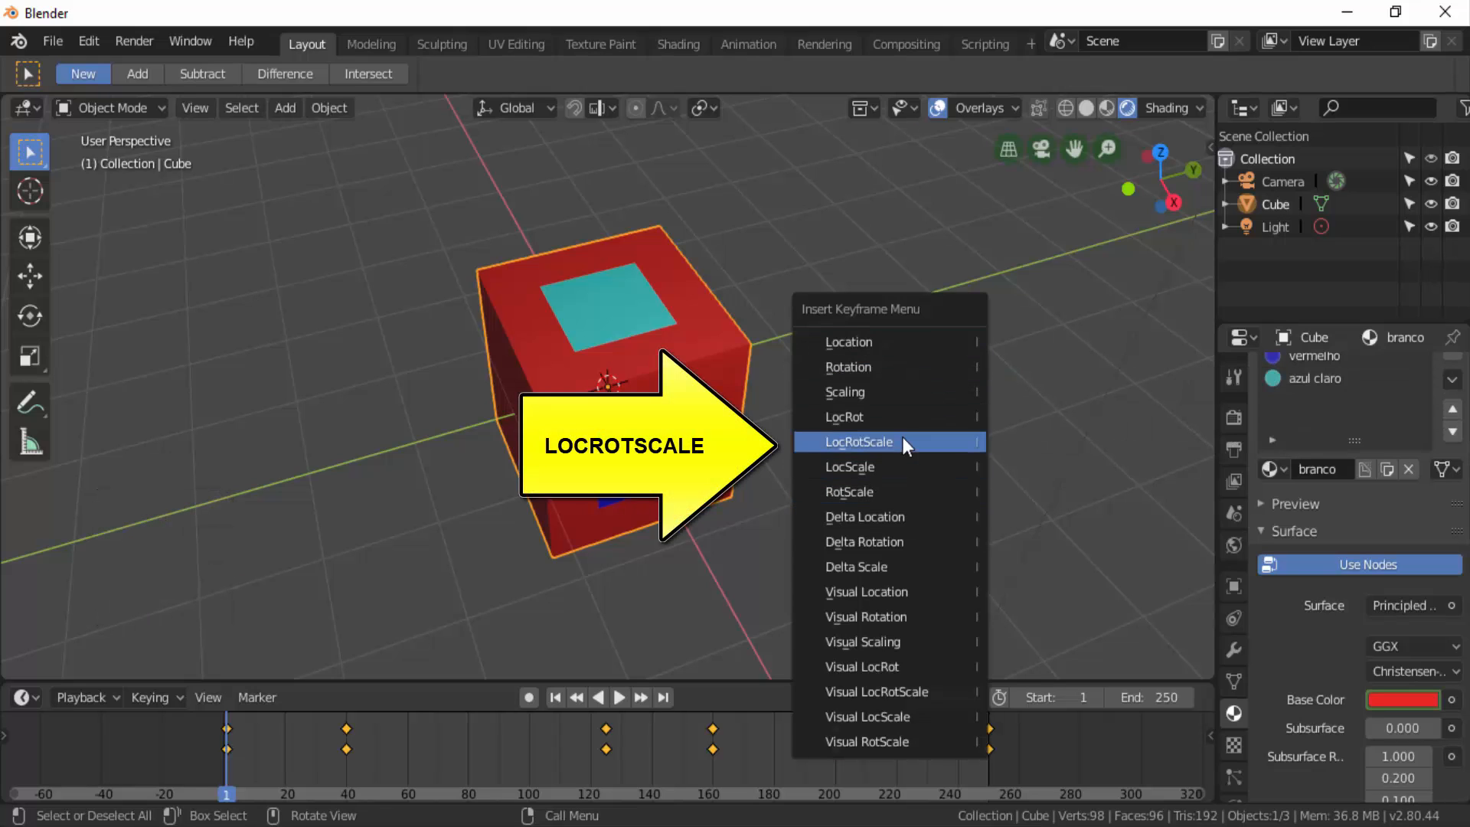
click(903, 442)
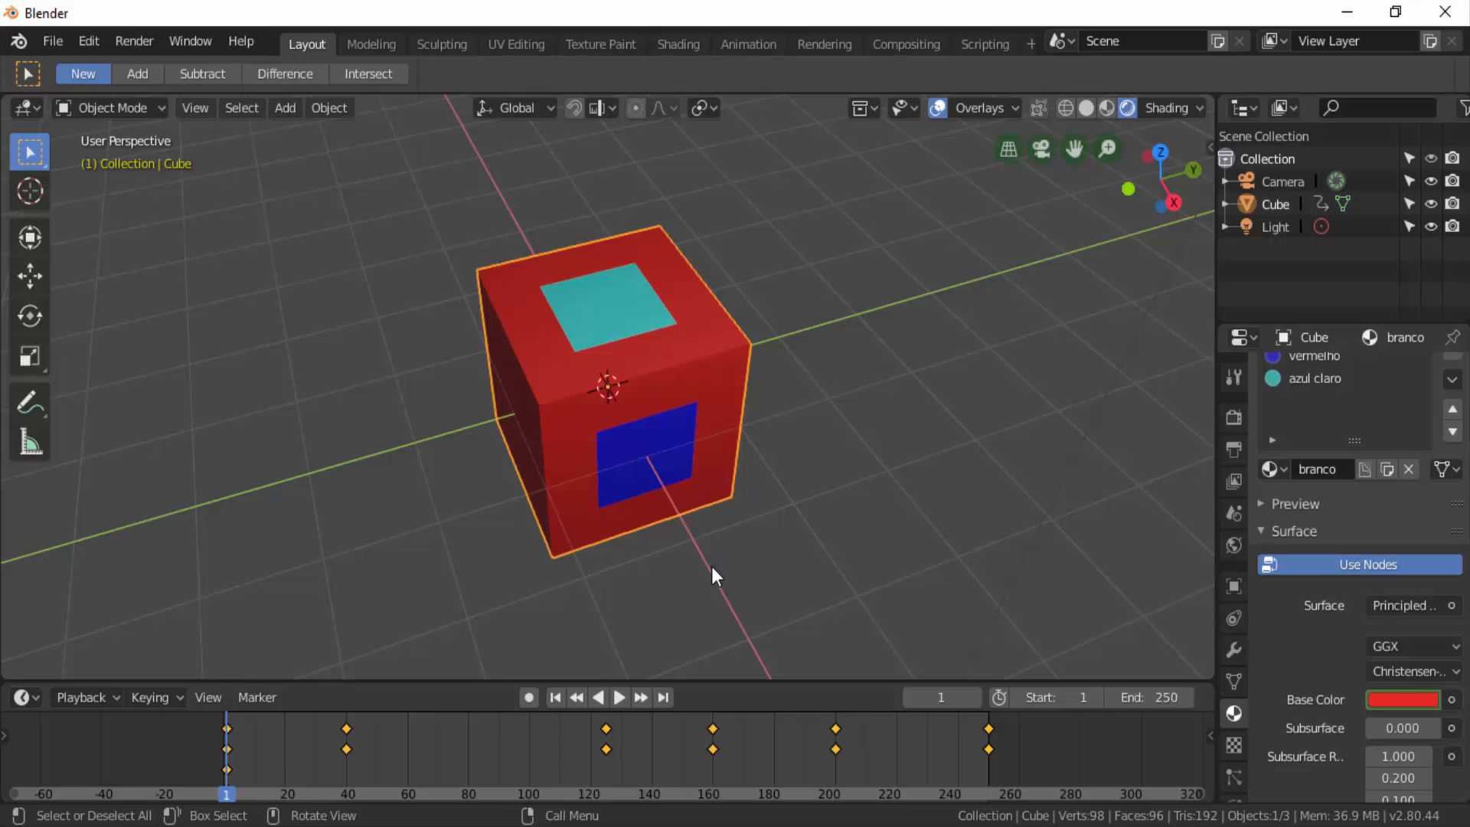
At frame 100, rotate the cube freely about the global Z axis and insert a LocRotScale keyframe
click(529, 734)
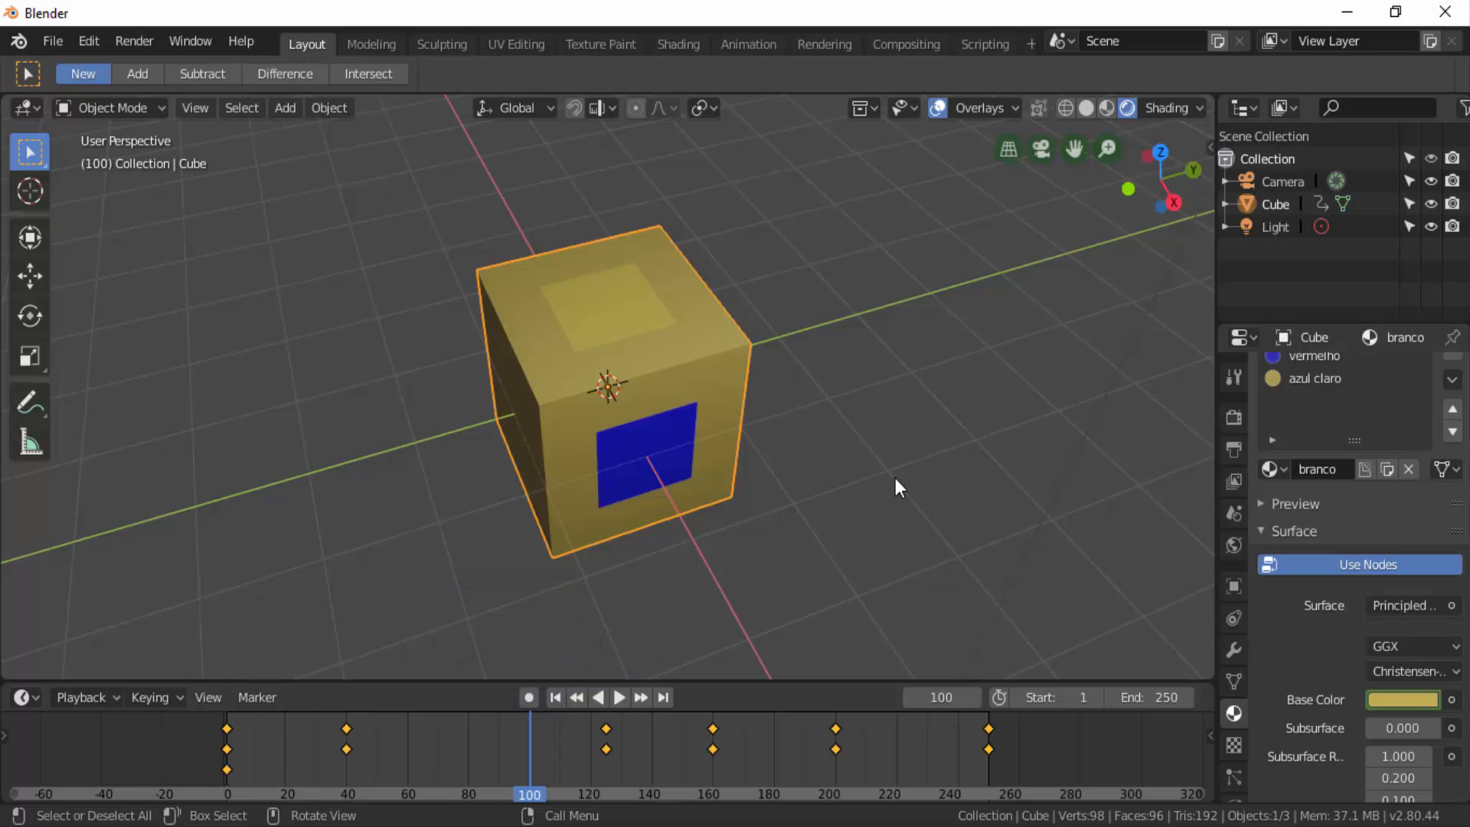
key(r)
key(z)
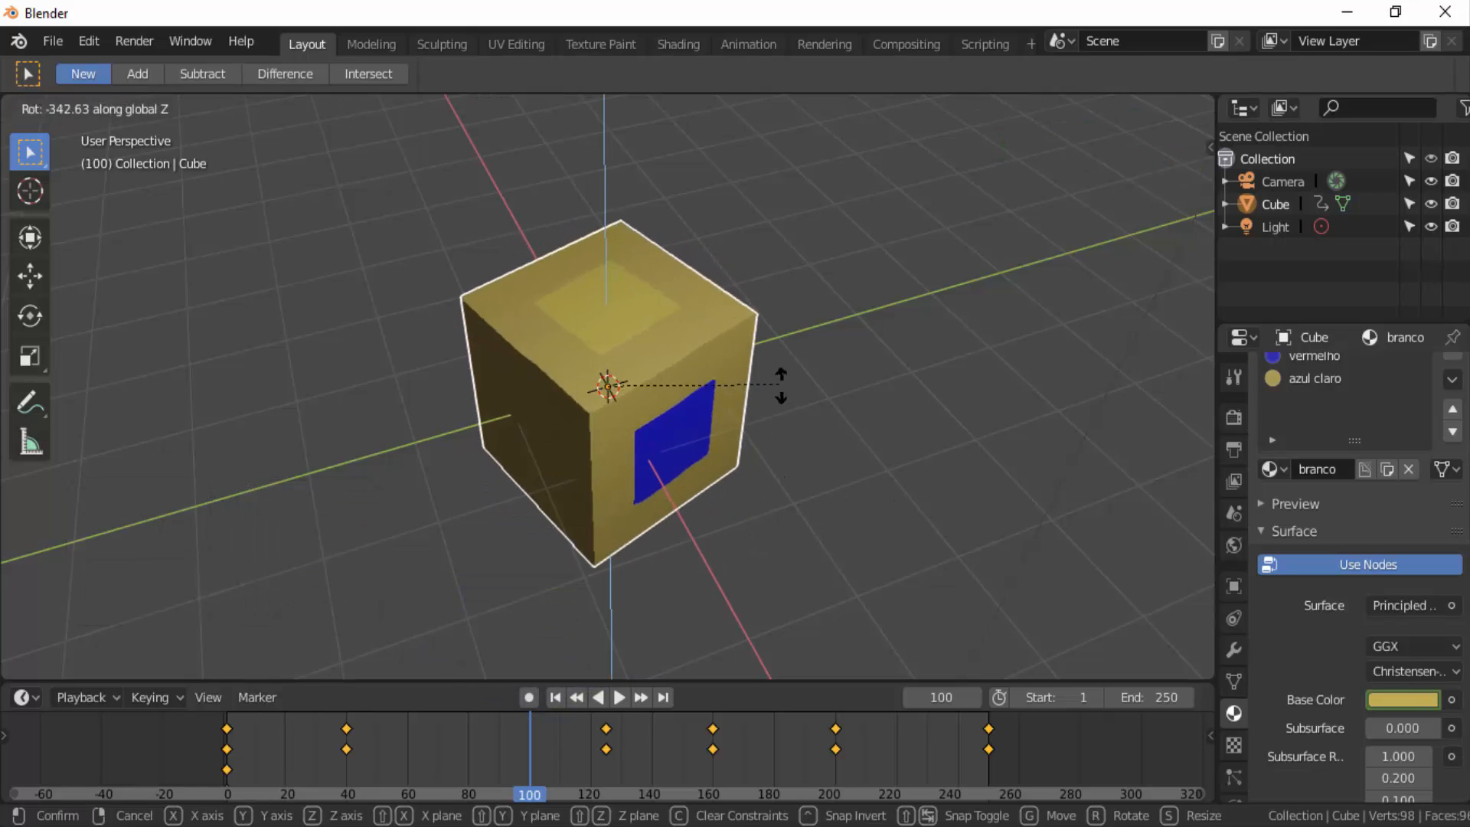
click(727, 463)
key(i)
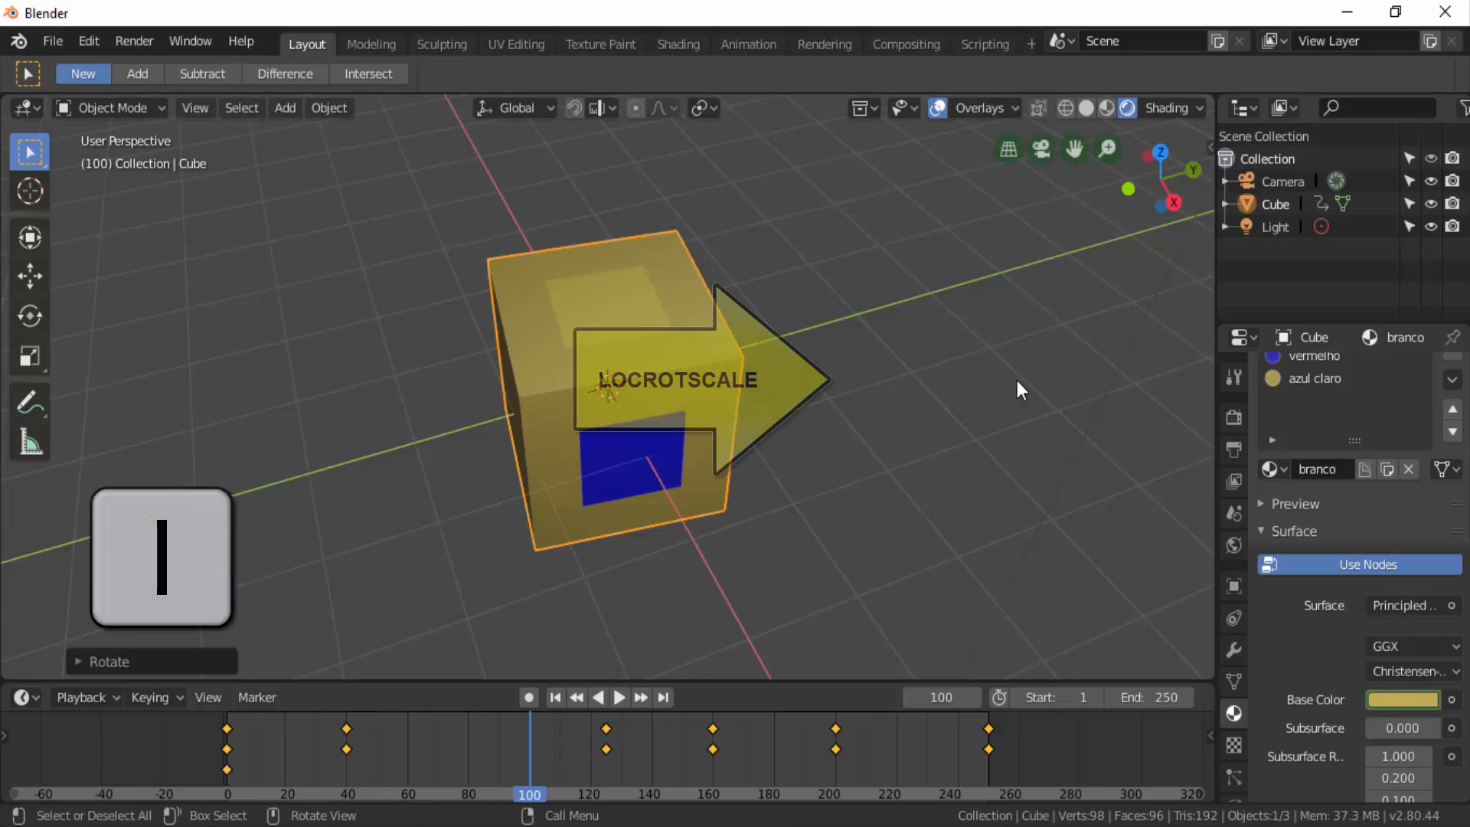
click(1017, 379)
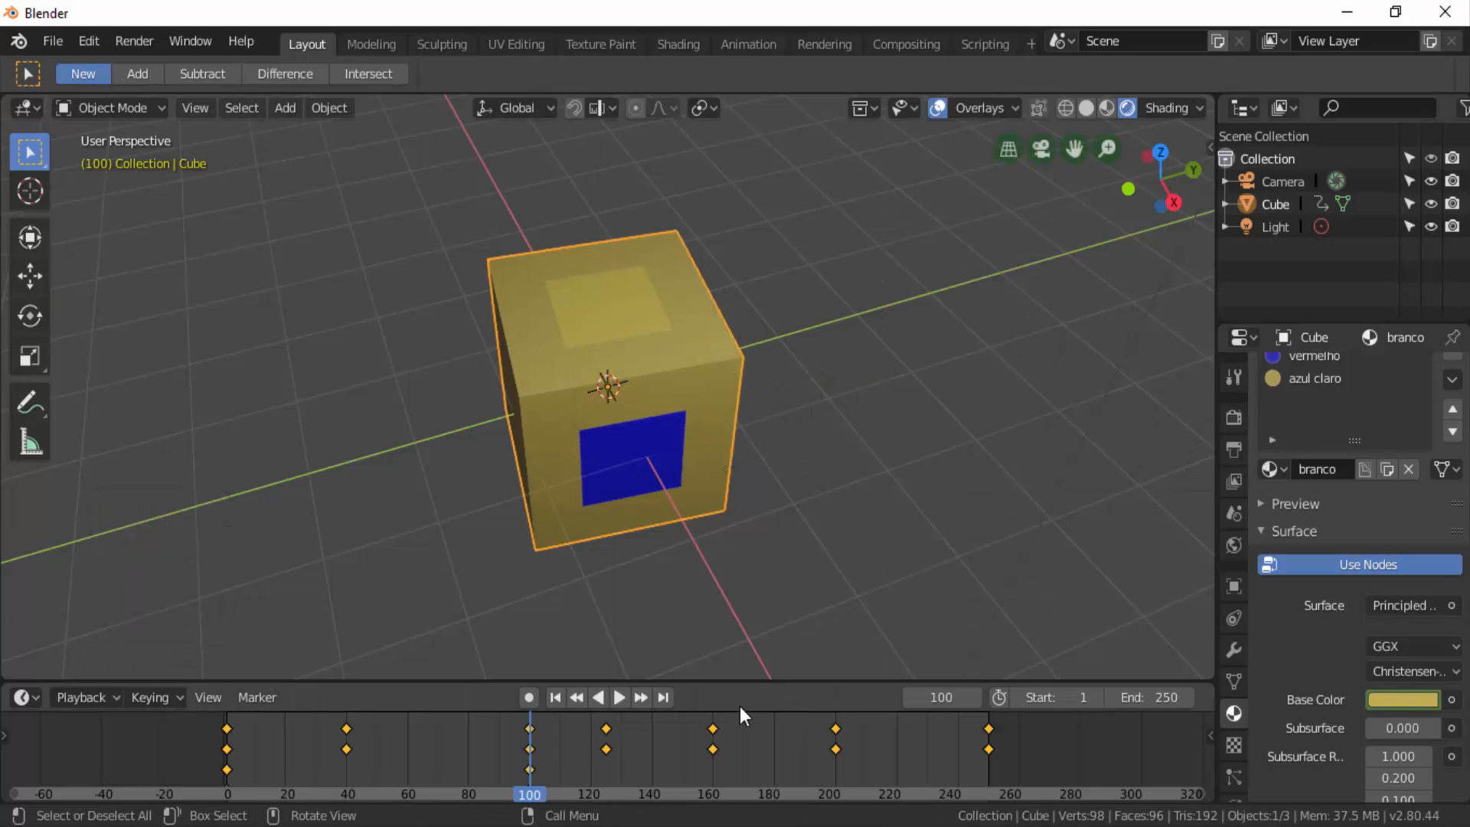
At frame 200, rotate the cube freely about the global Y axis and insert a LocRotScale keyframe
right_click(837, 737)
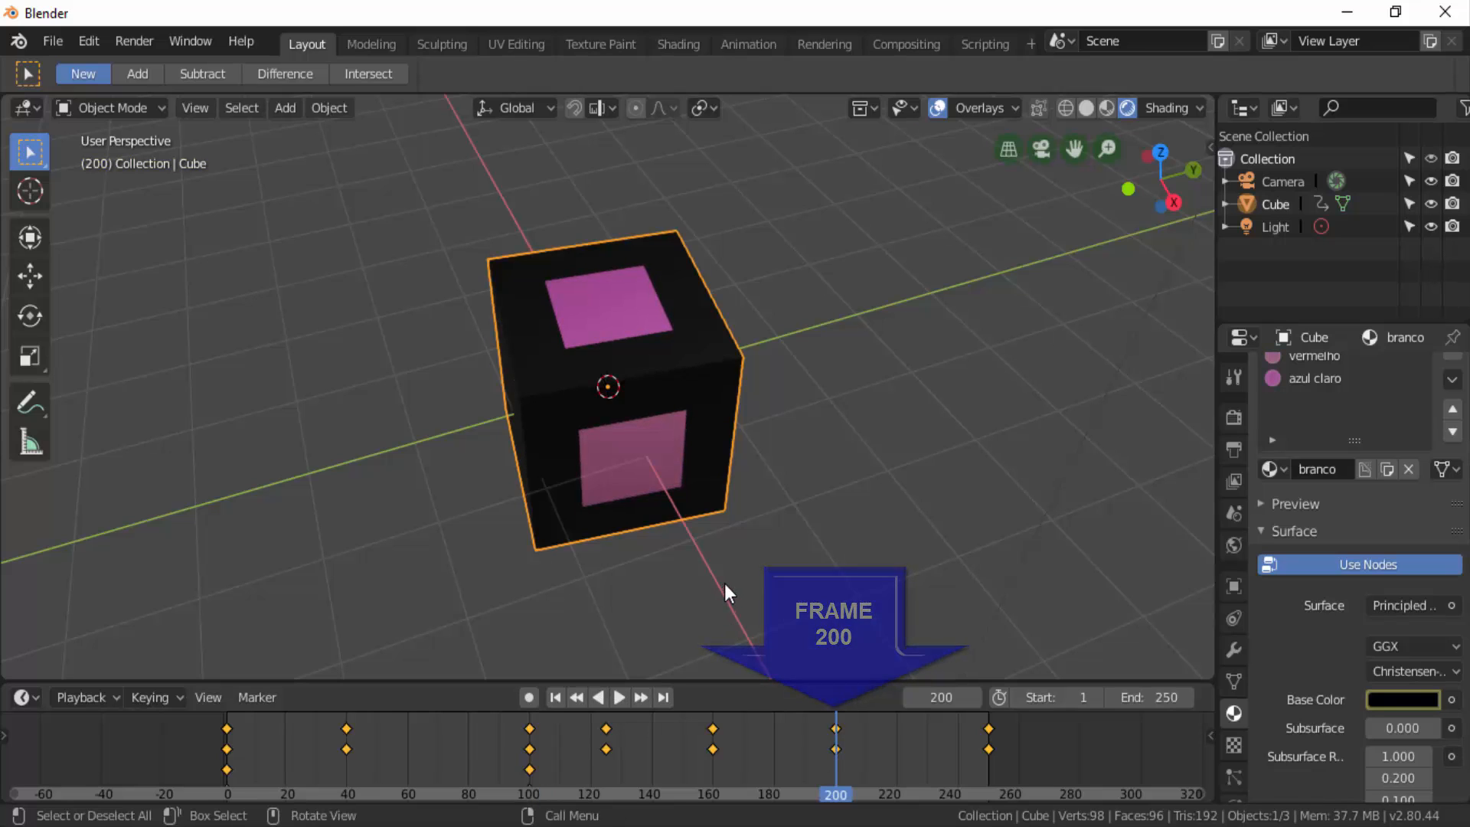
key(r)
key(y)
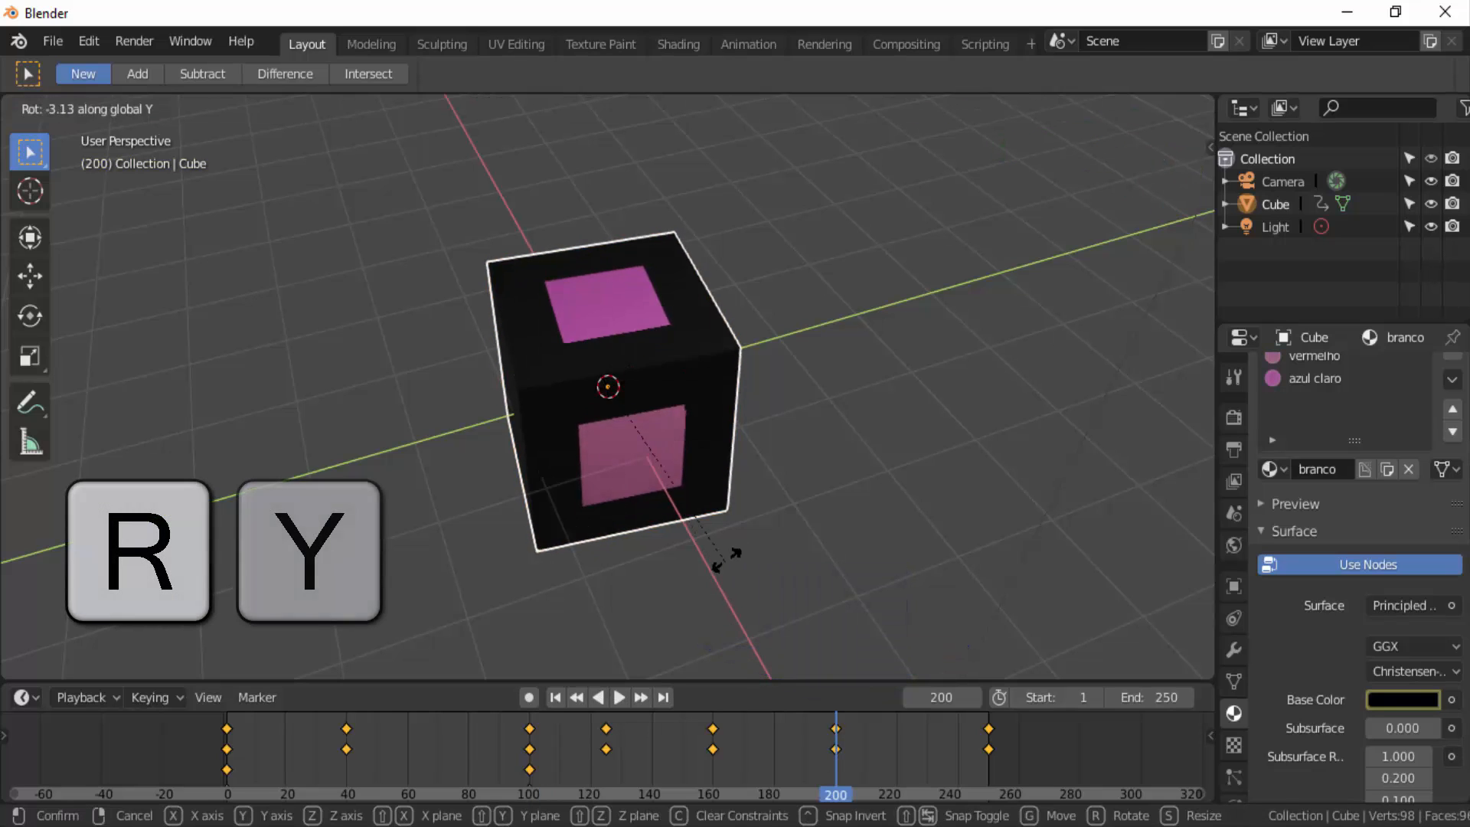
click(679, 221)
key(i)
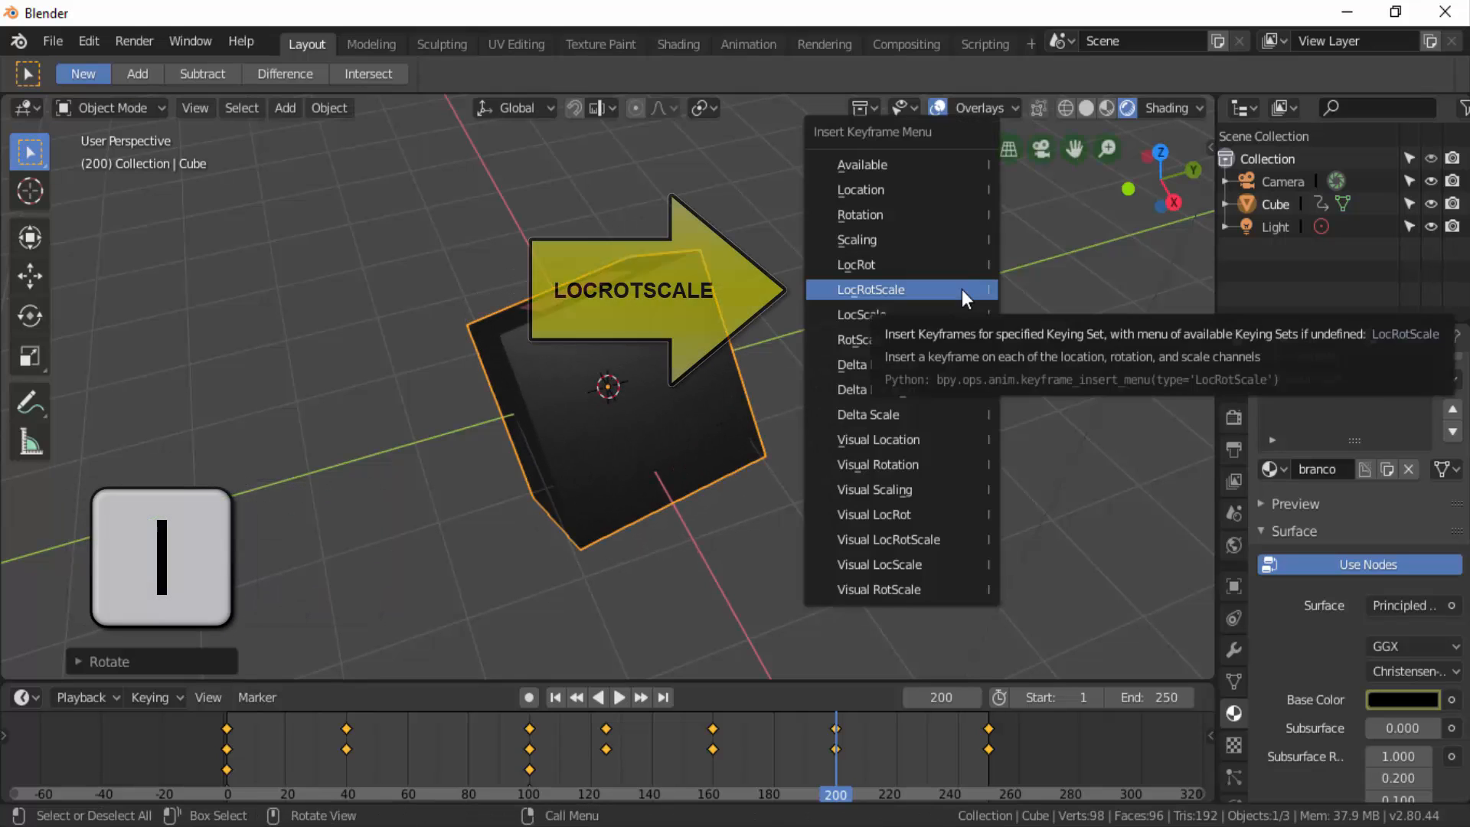
click(962, 289)
At frame 249, rotate the cube freely about global X, then about 106° about global Y, and insert a LocRotScale keyframe
click(986, 716)
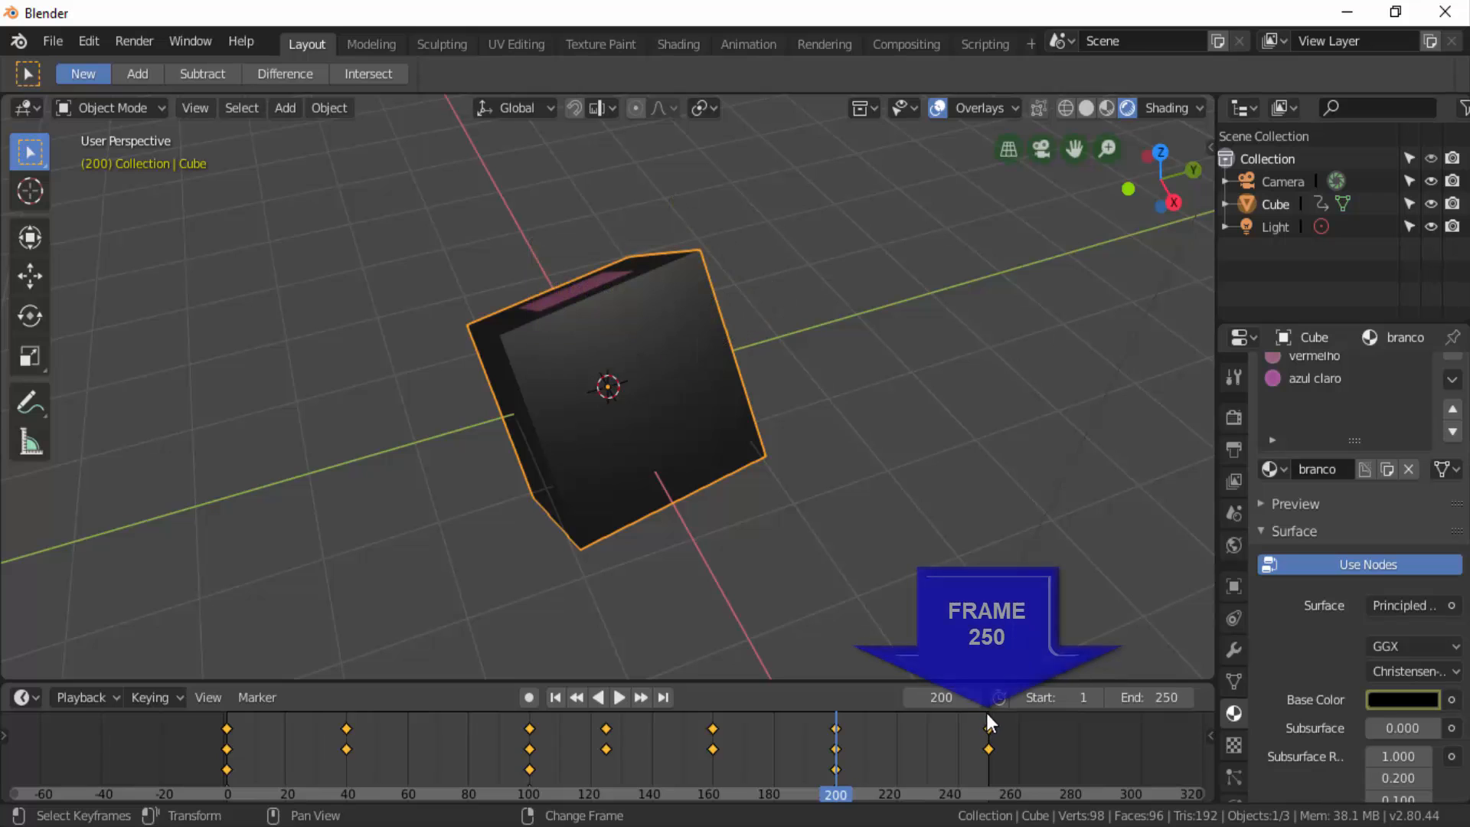
key(r)
key(x)
click(841, 444)
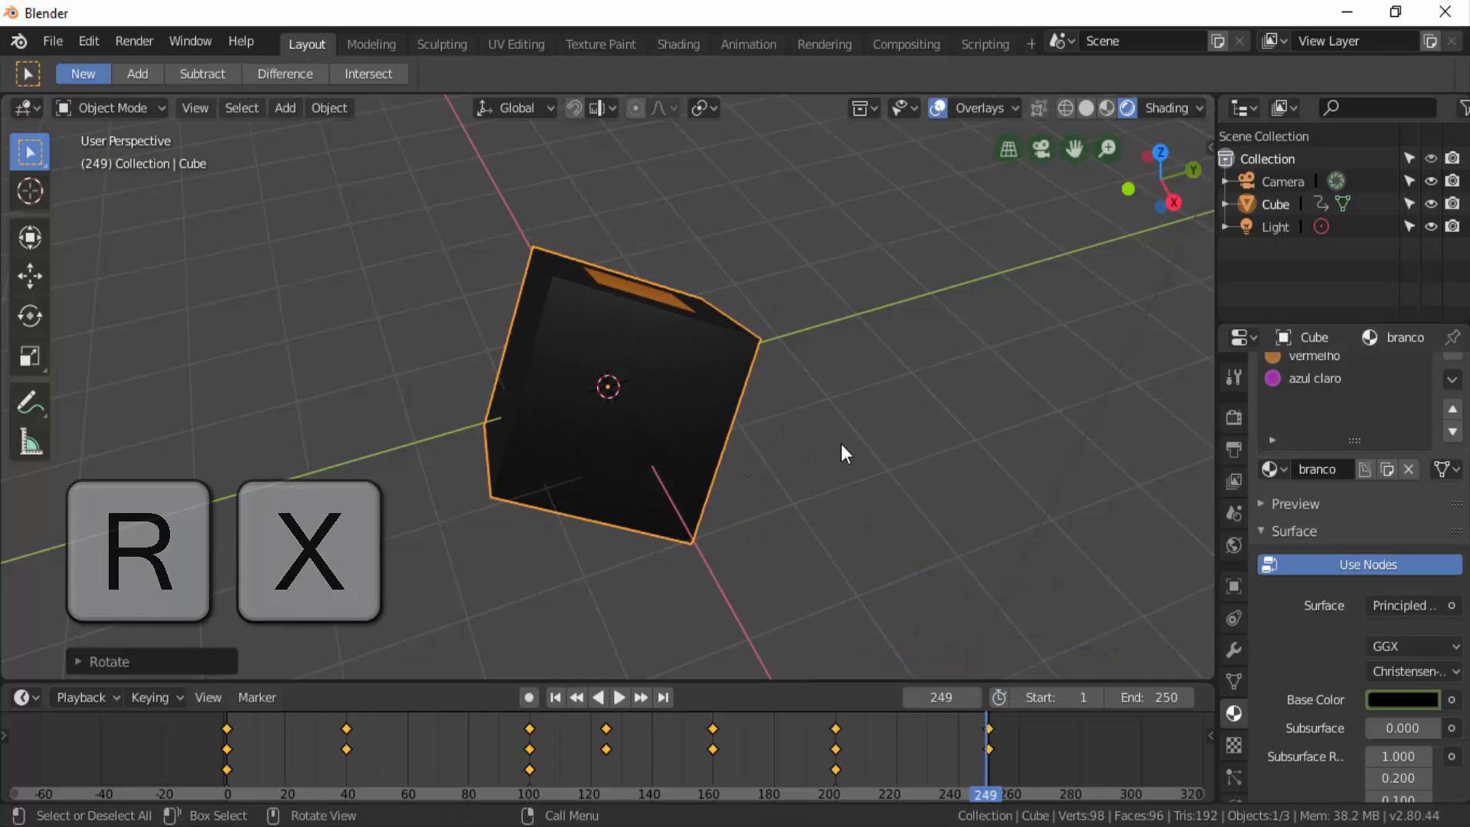
key(r)
key(y)
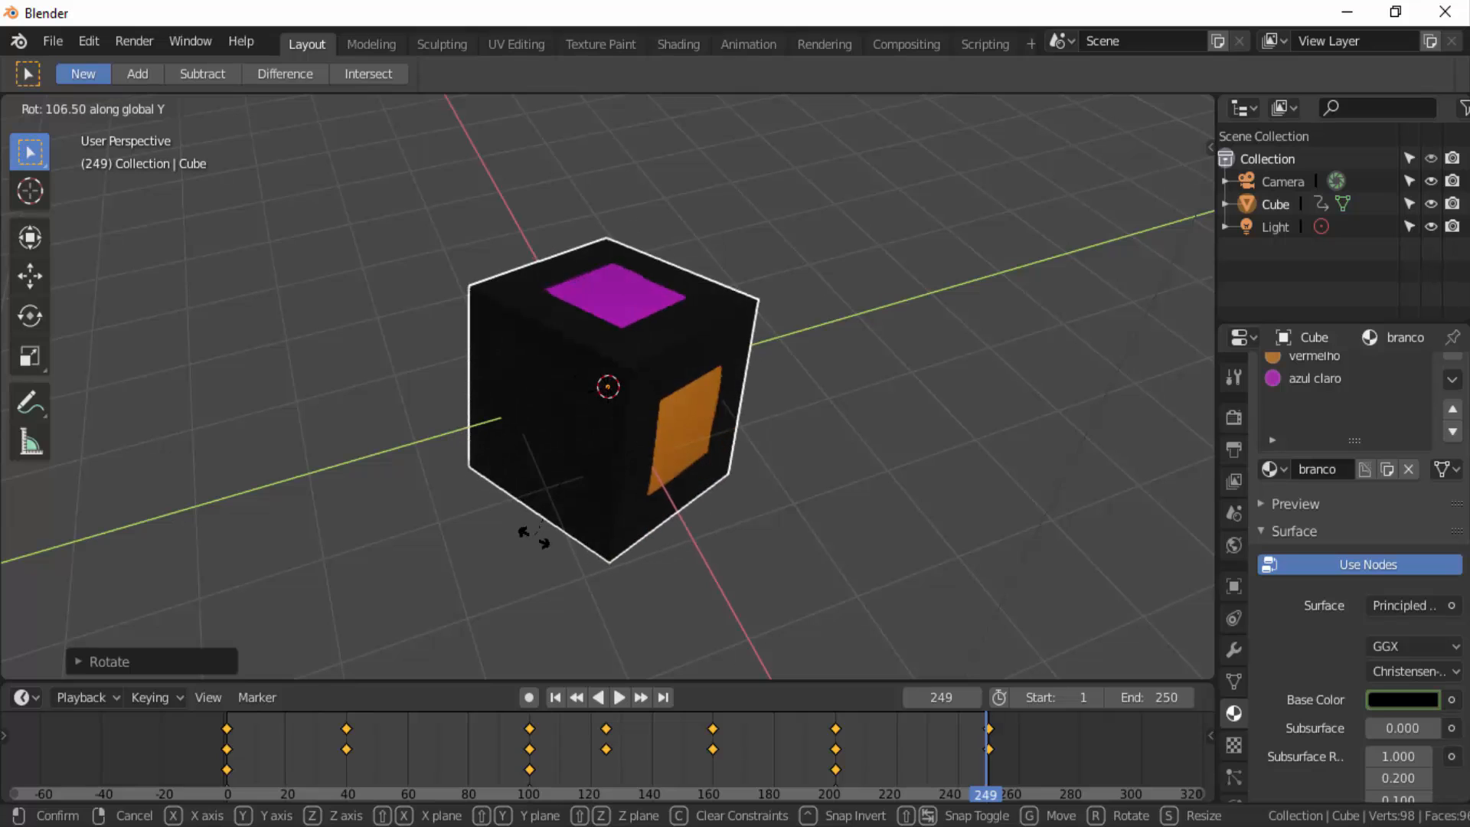
click(536, 540)
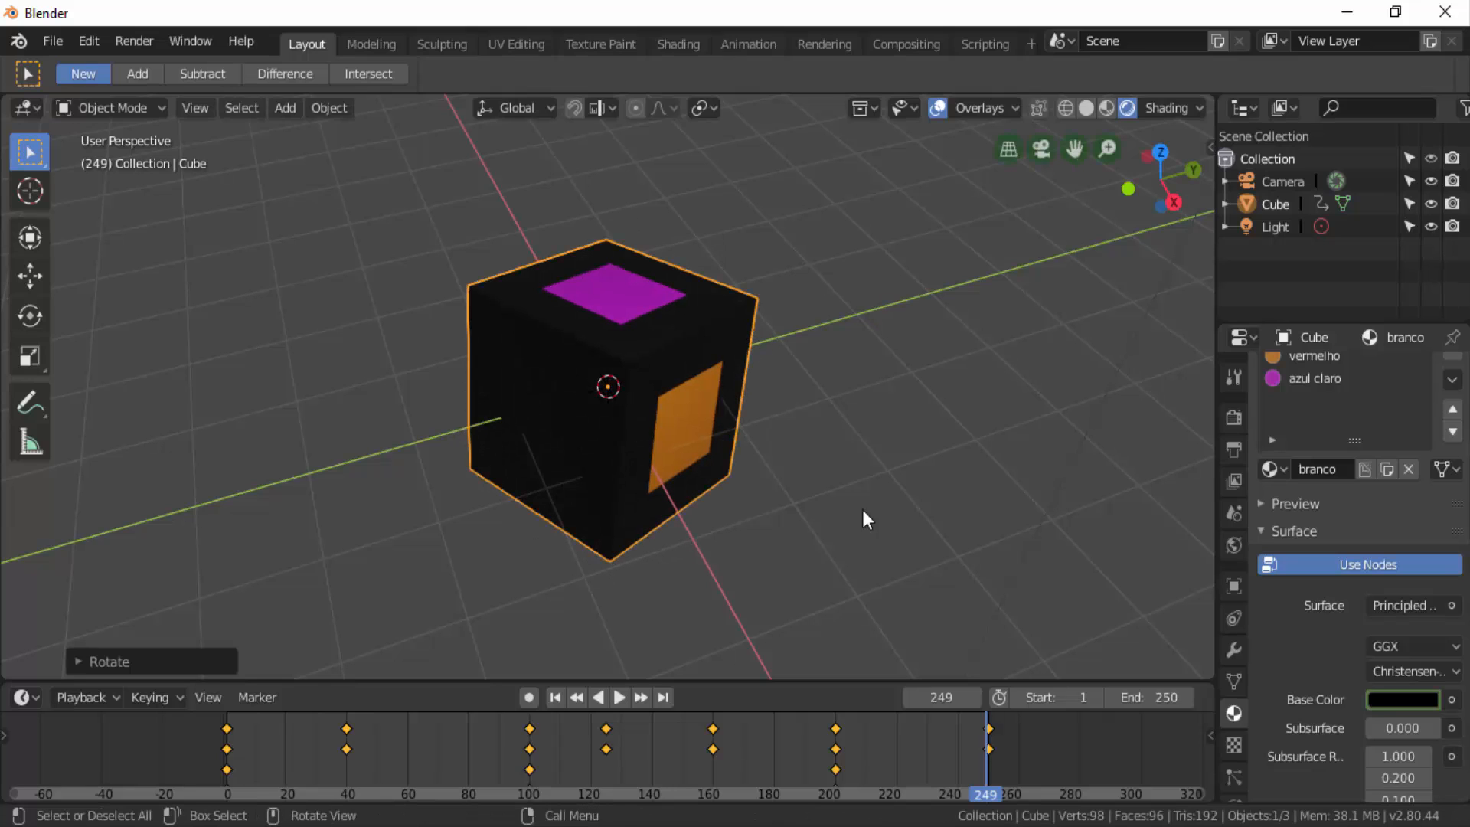
key(i)
click(1035, 305)
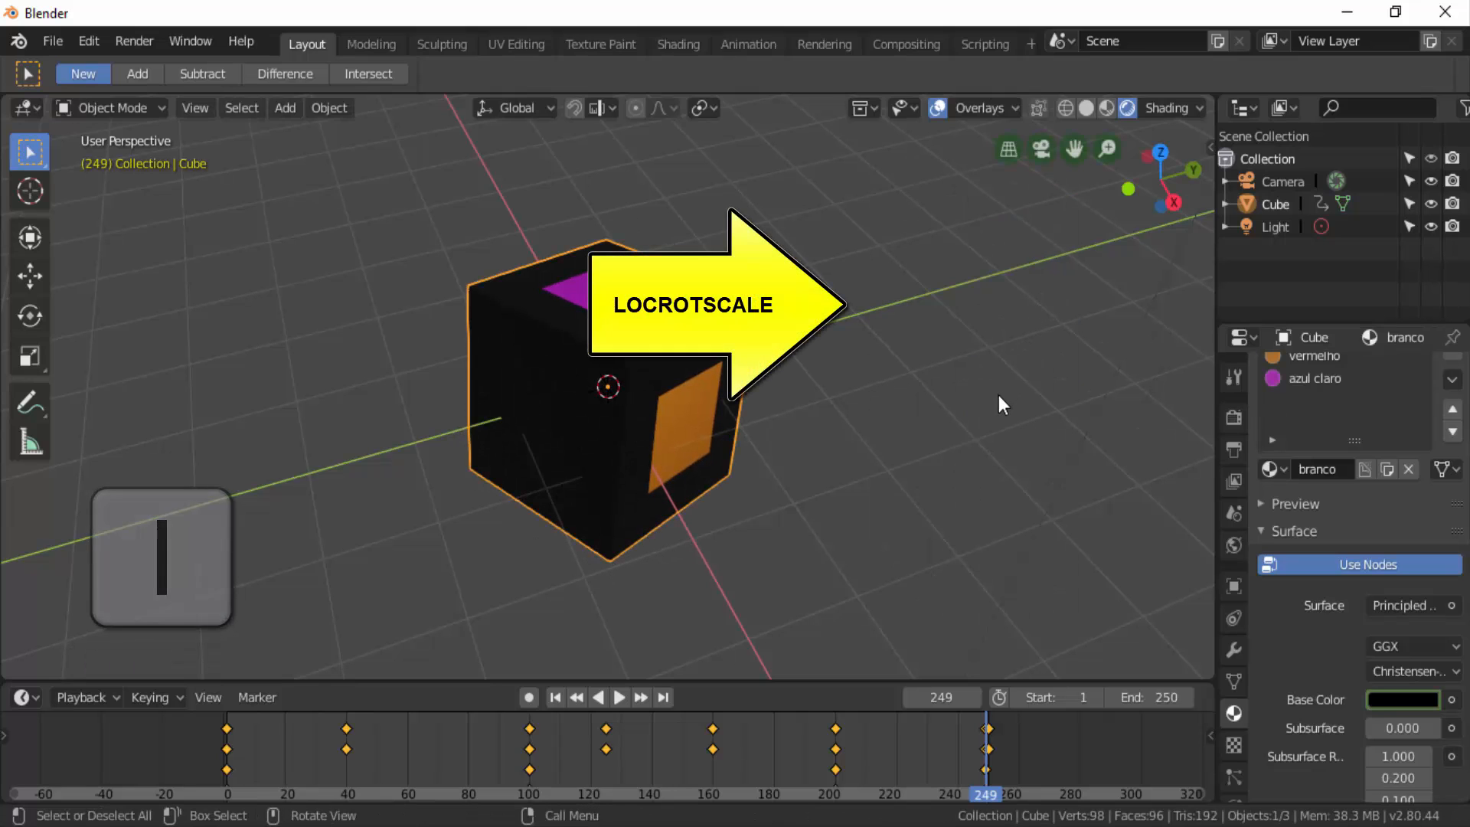
Play the animation to preview the combined rotation and colour changes, stop playback and return to frame 1
click(617, 706)
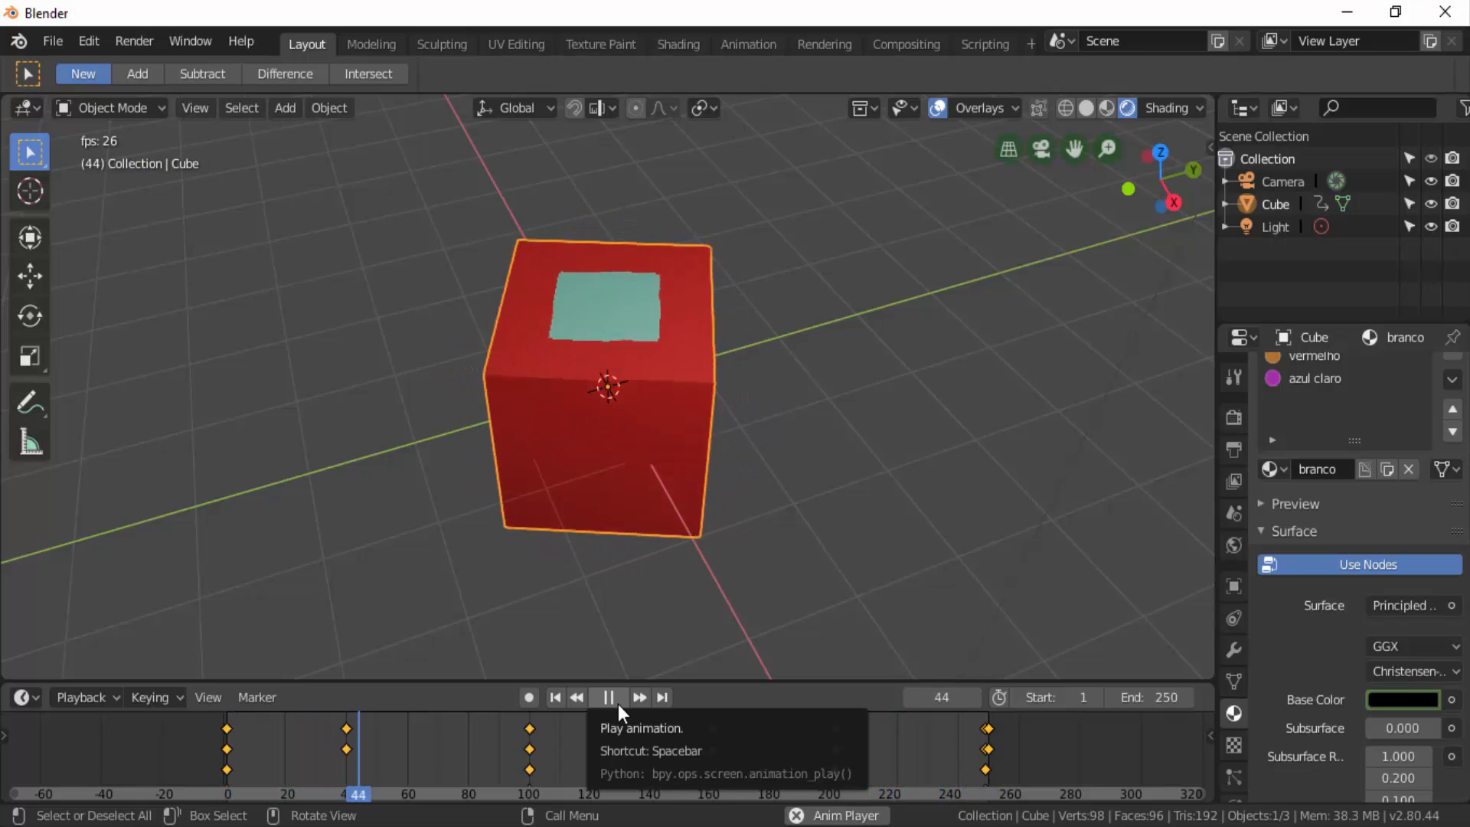
click(609, 698)
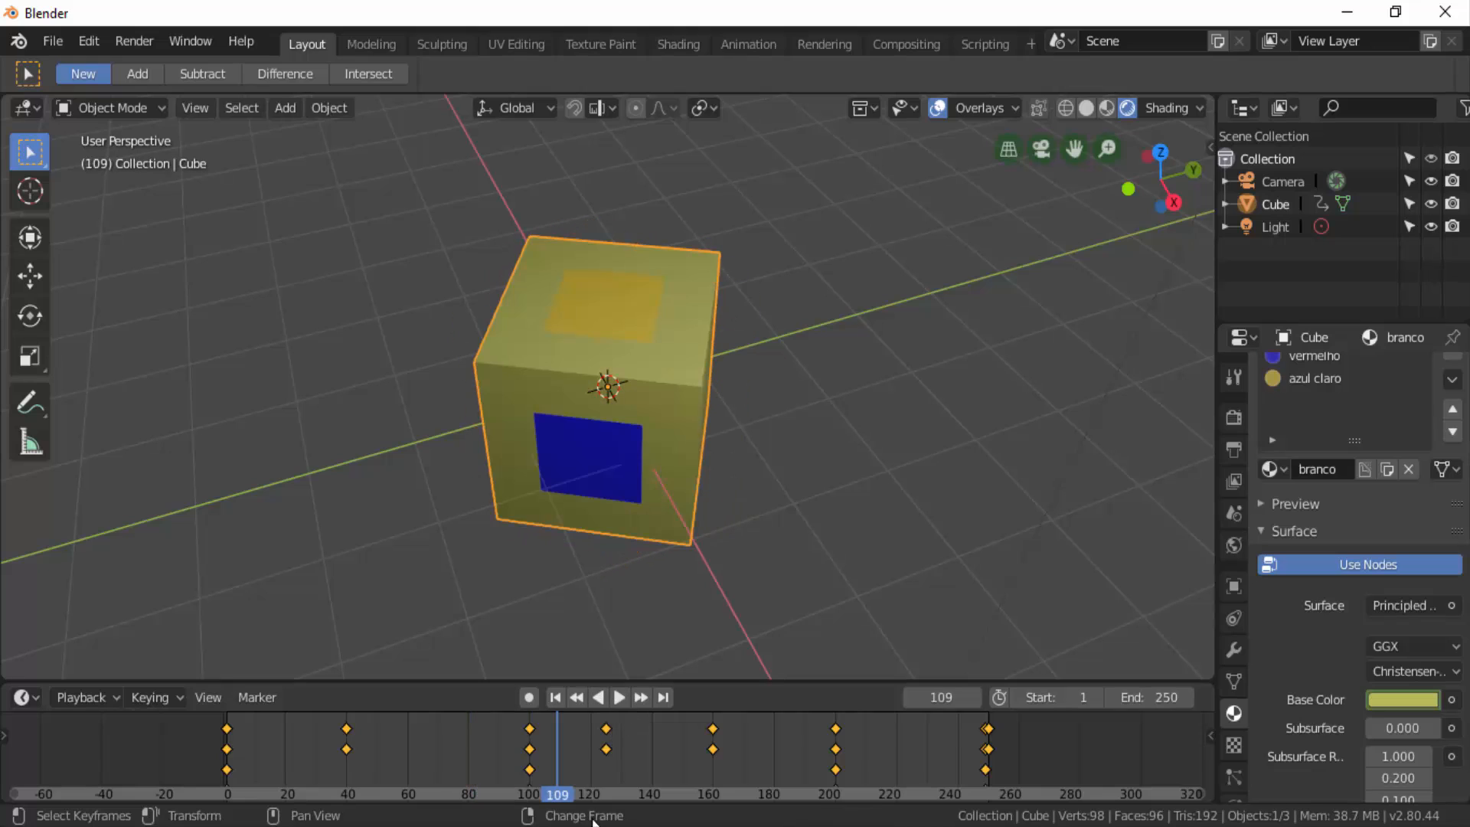
click(227, 740)
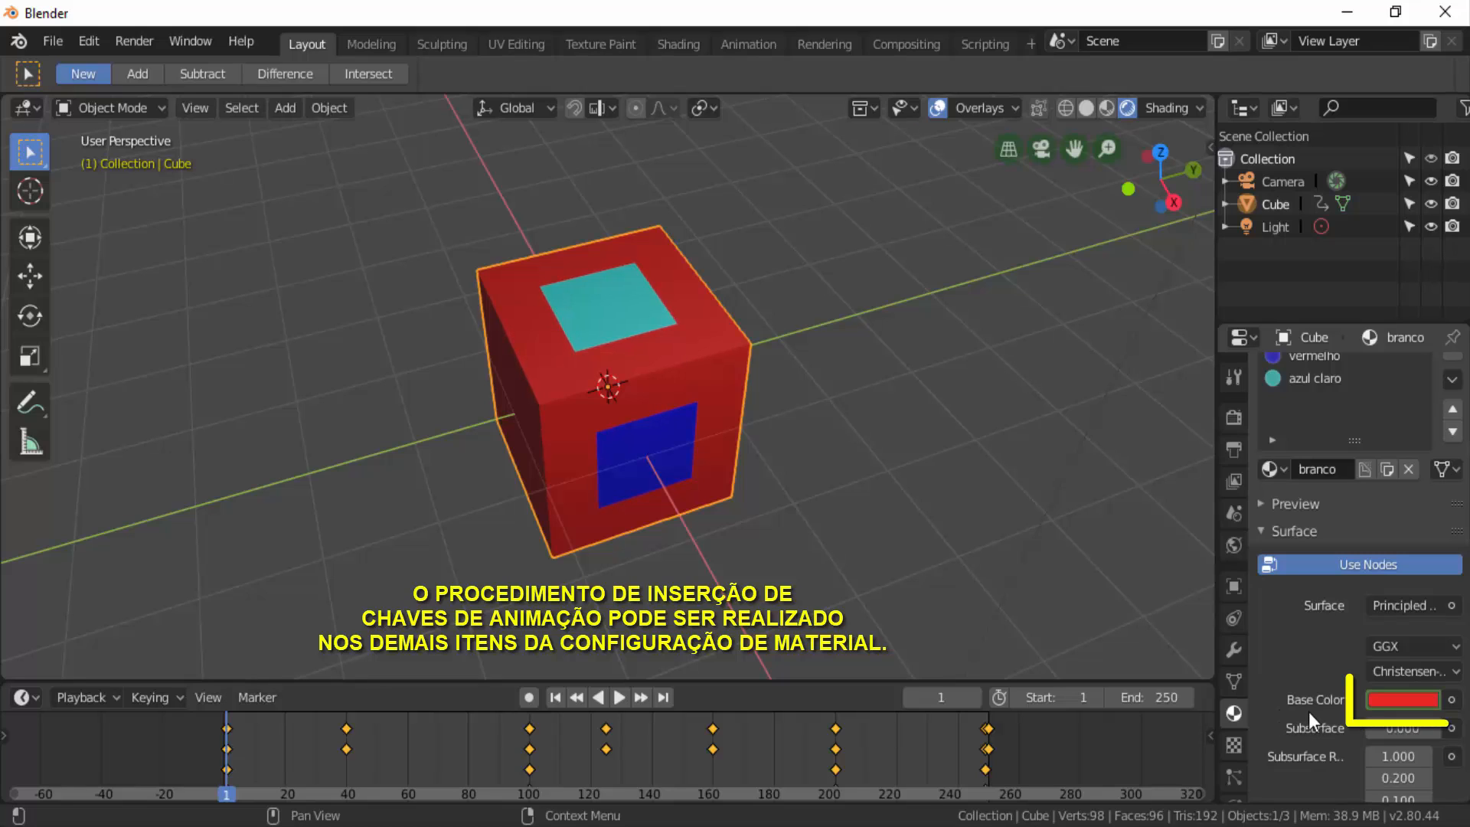
At frame 1, insert keyframes on the branco material's Base Color and Metallic properties
right_click(1408, 700)
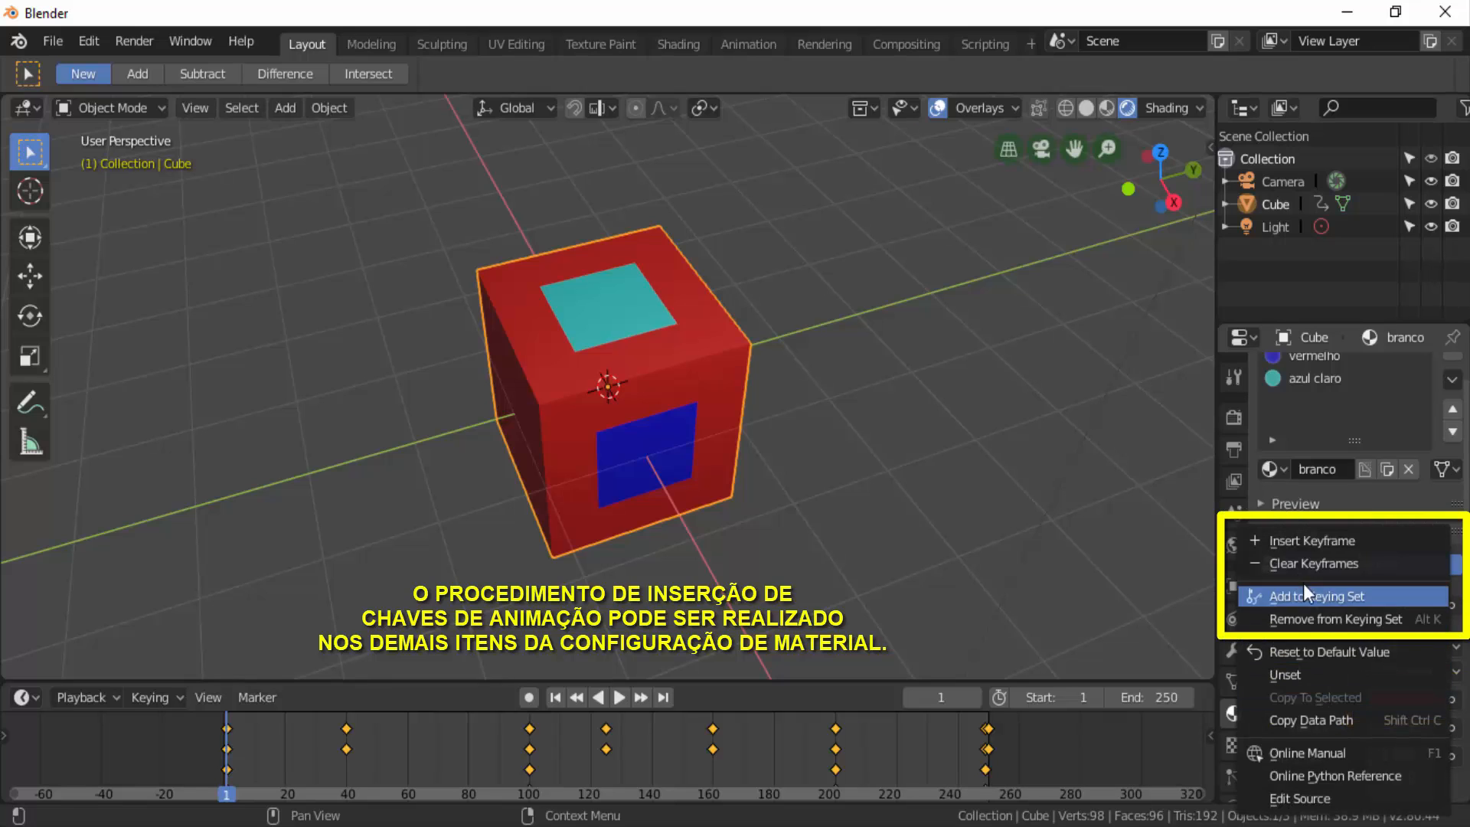
click(1287, 541)
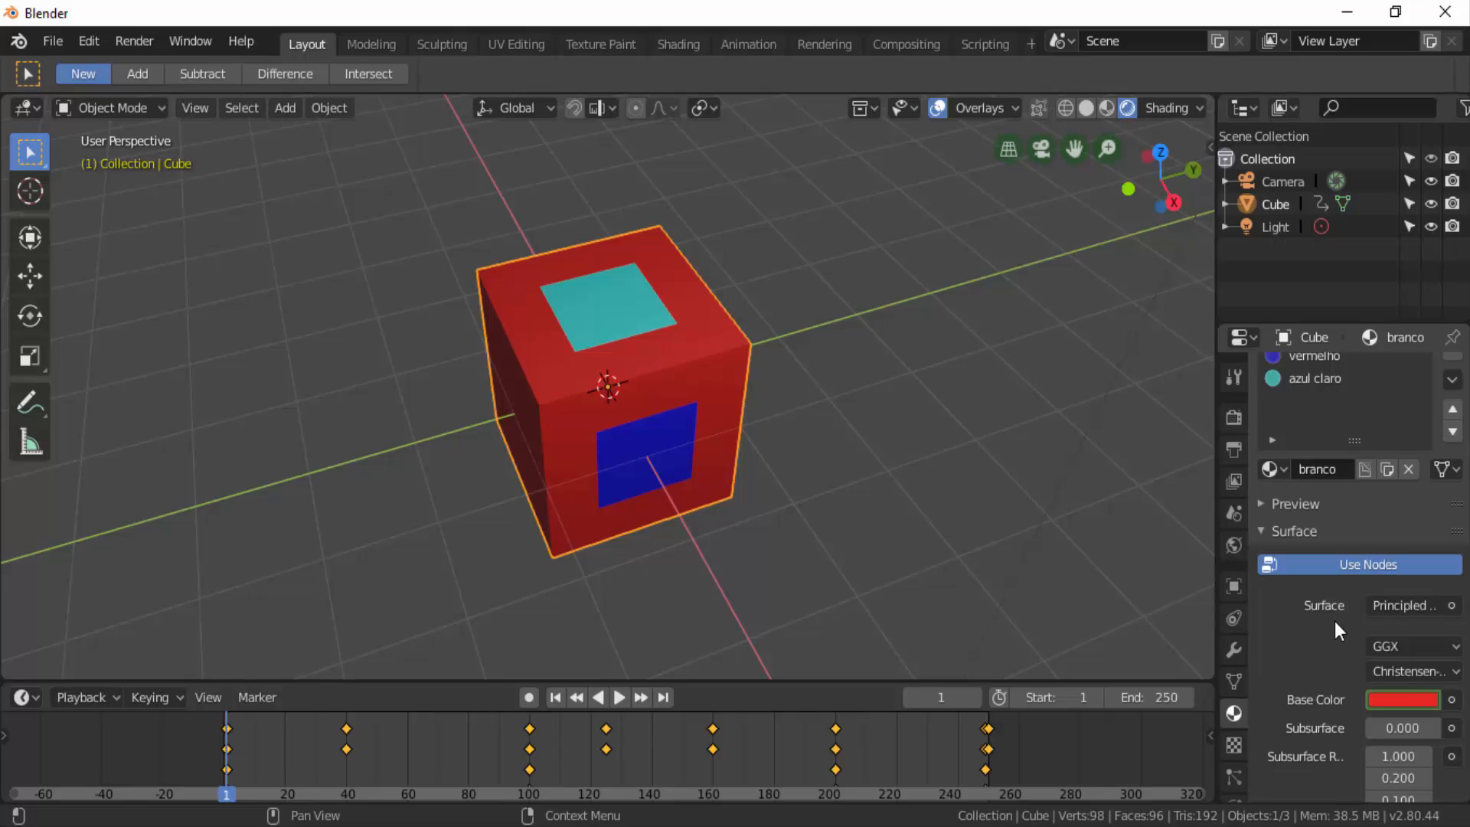
scroll(1314, 673, down, 7)
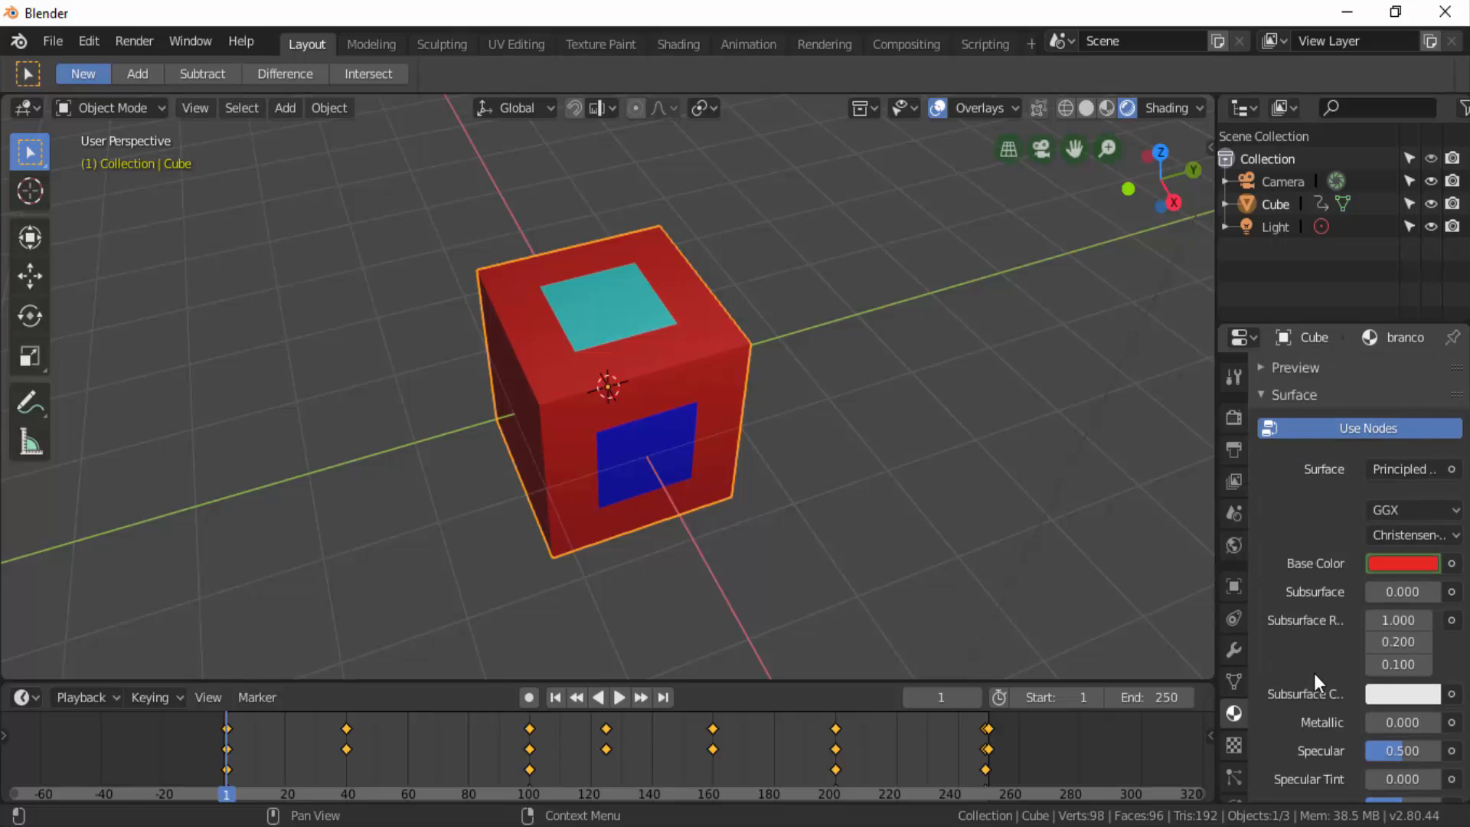
scroll(1314, 673, down, 1)
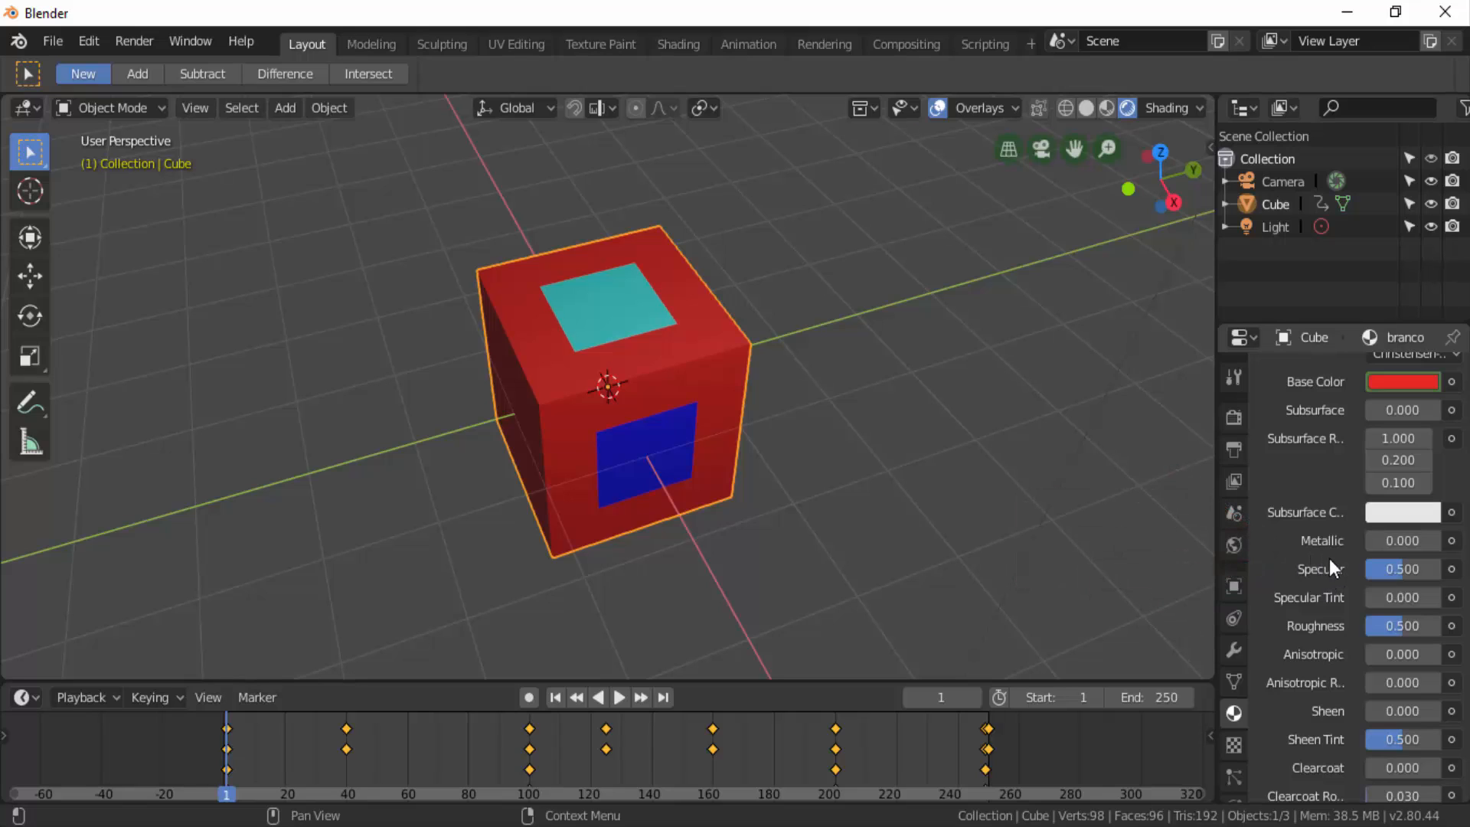
right_click(1399, 540)
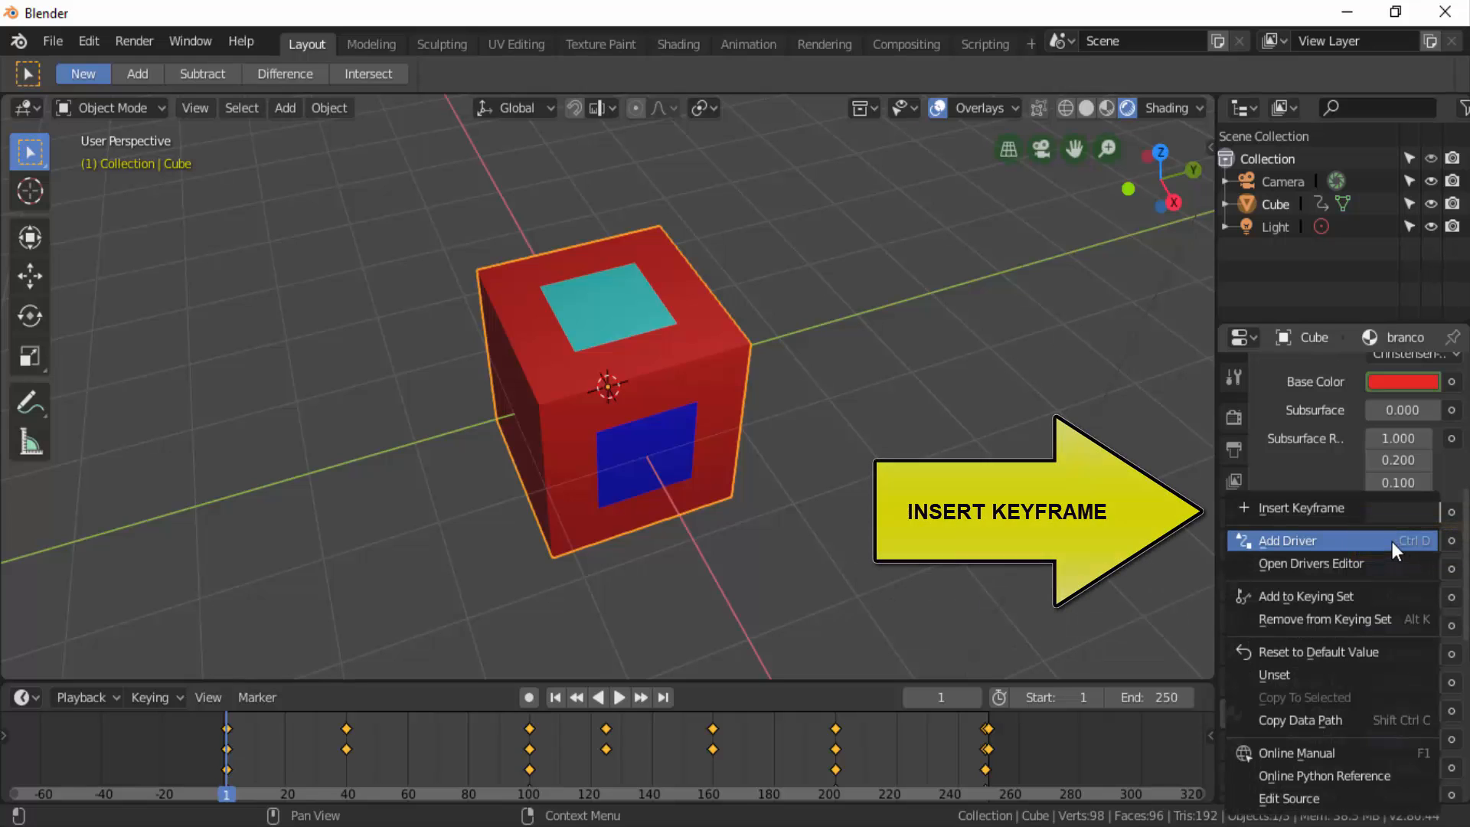
click(1302, 507)
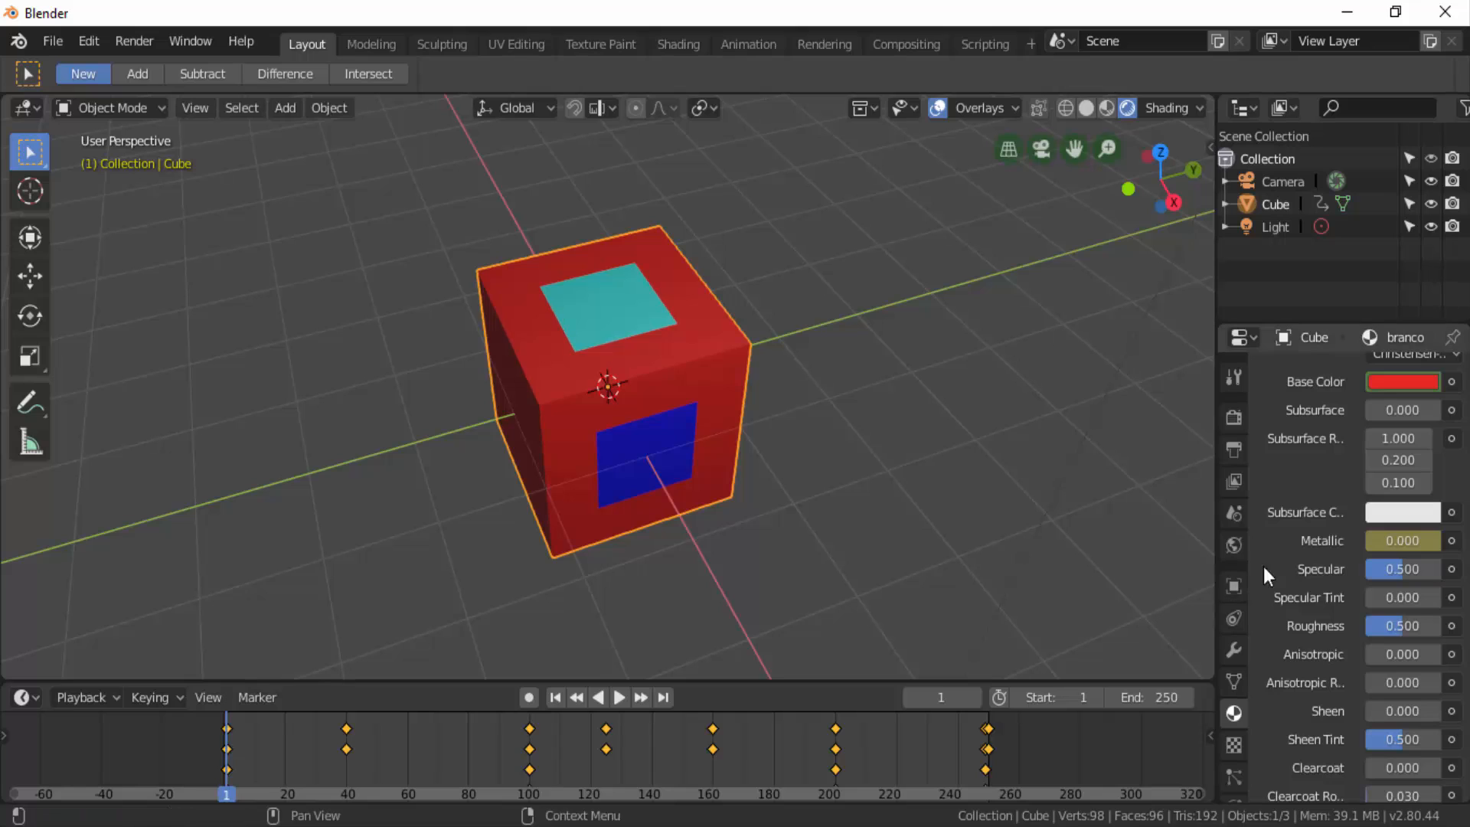
At frame 125, set the branco material's Metallic to 1.000 and insert a keyframe on it
right_click(605, 747)
click(1393, 541)
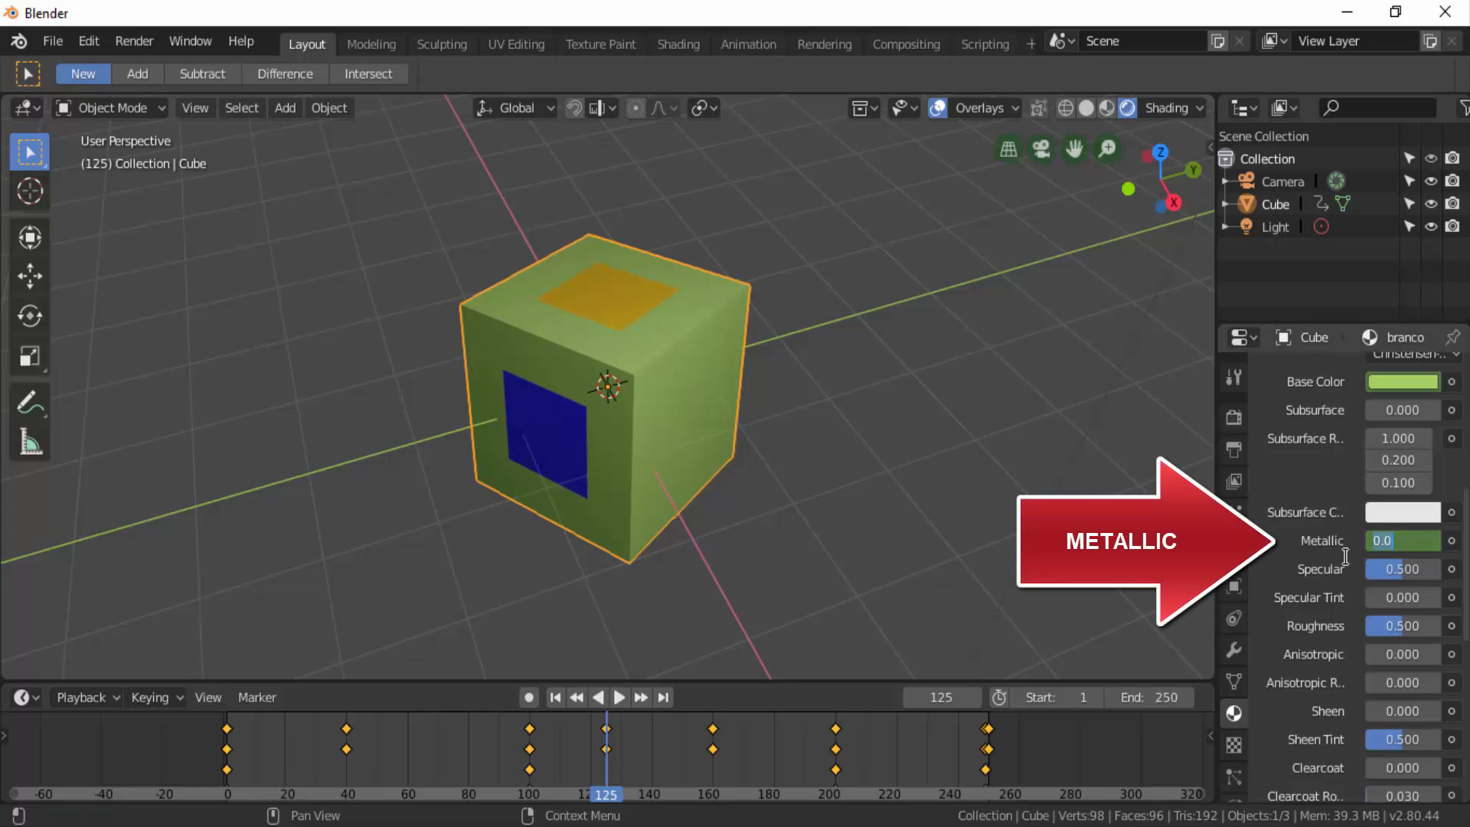
drag(1389, 539, 1443, 541)
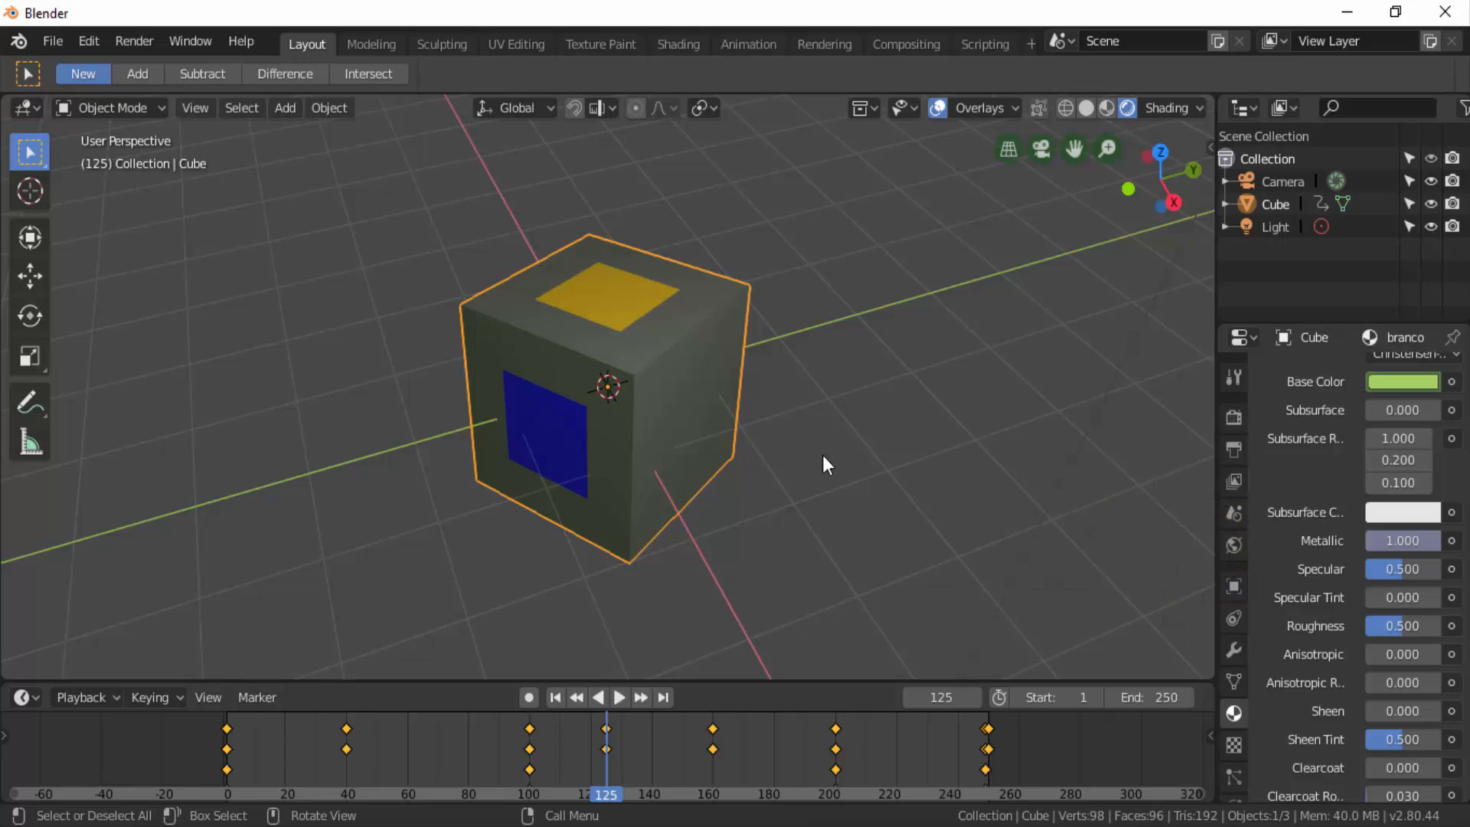
right_click(1390, 542)
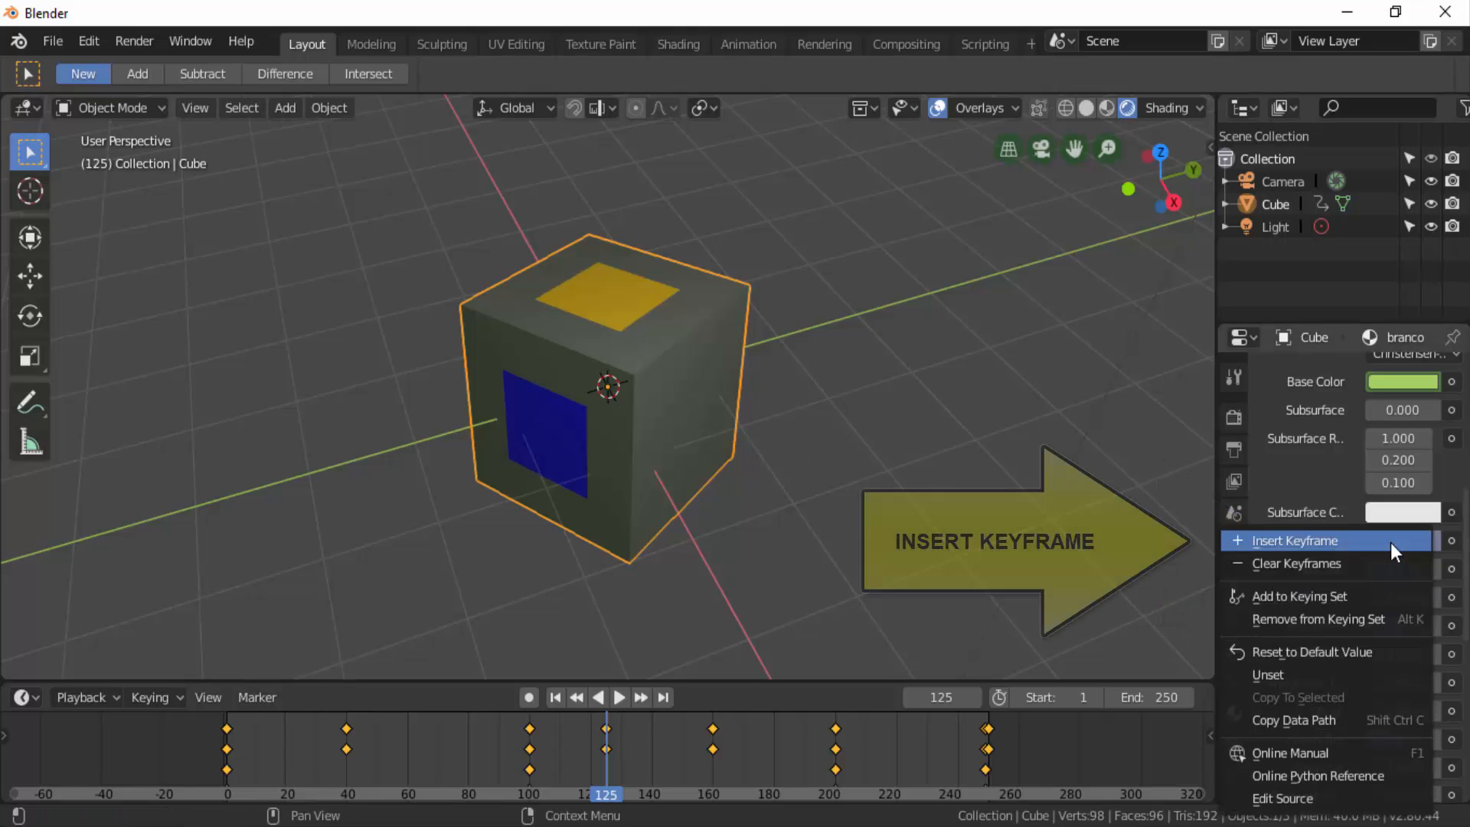
click(1308, 539)
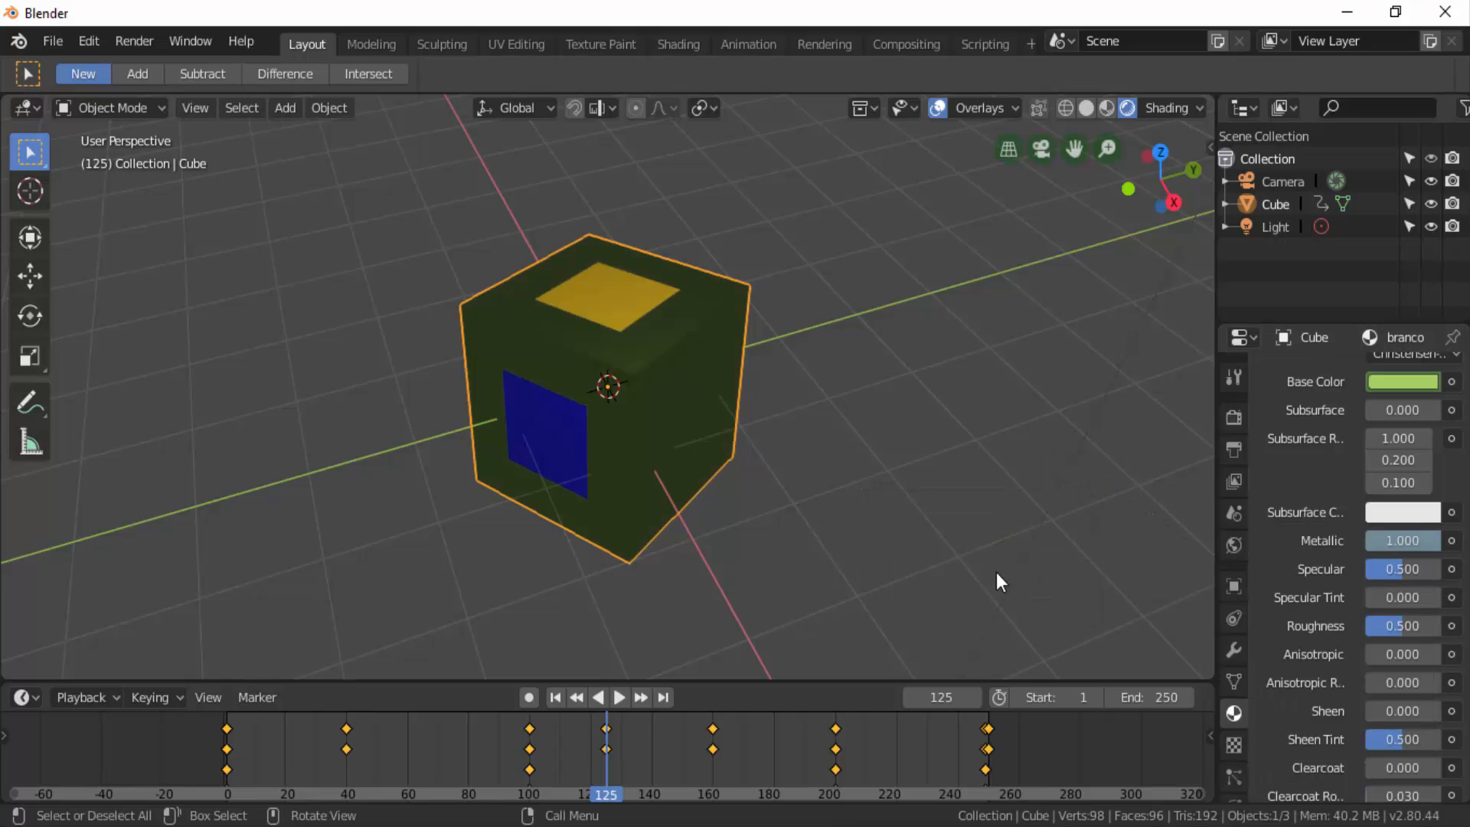
At frame 250, set the branco material's Metallic to 0.000 and insert a keyframe on it
click(987, 729)
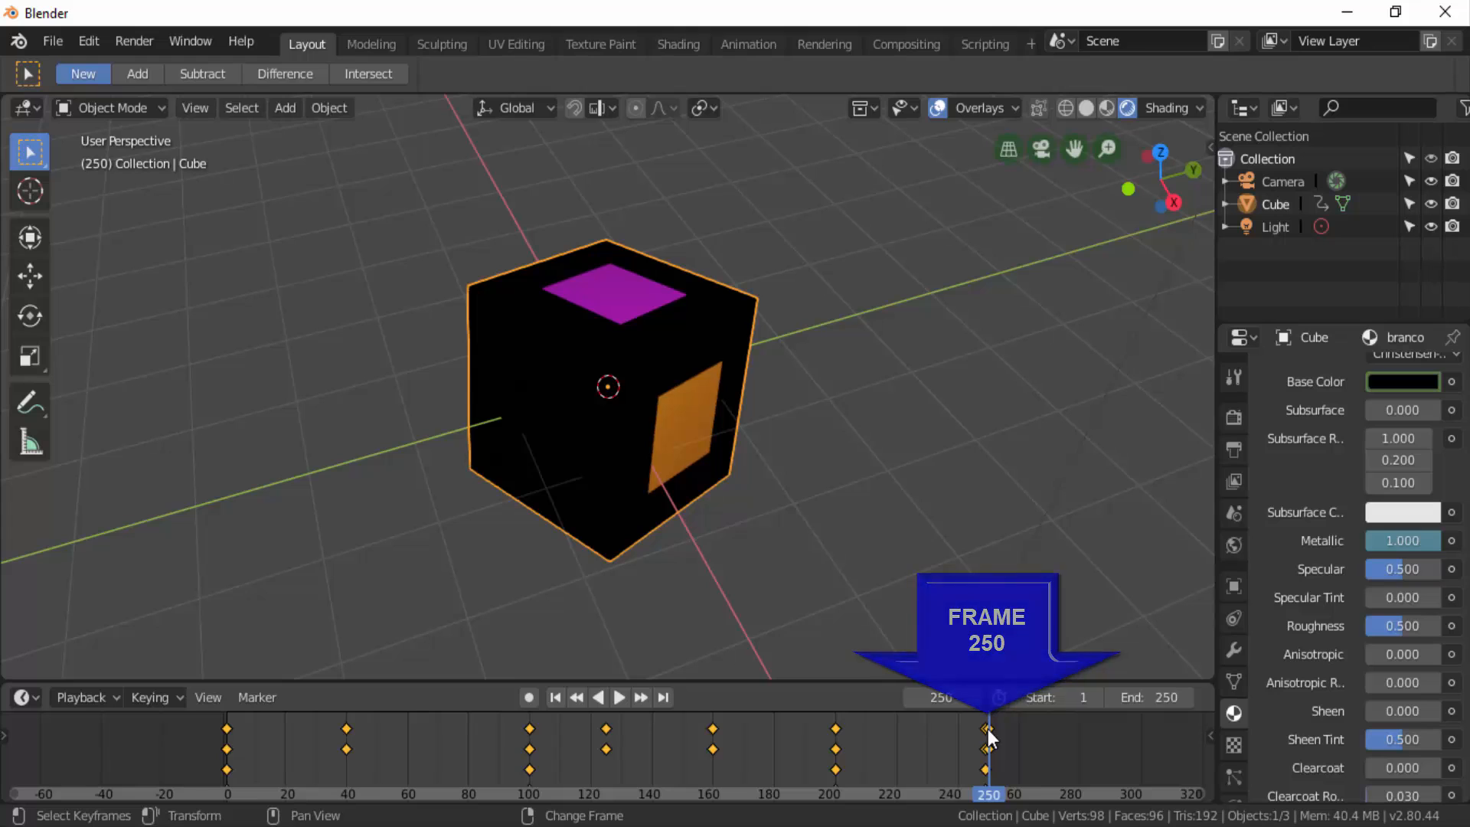
drag(1412, 544, 1378, 542)
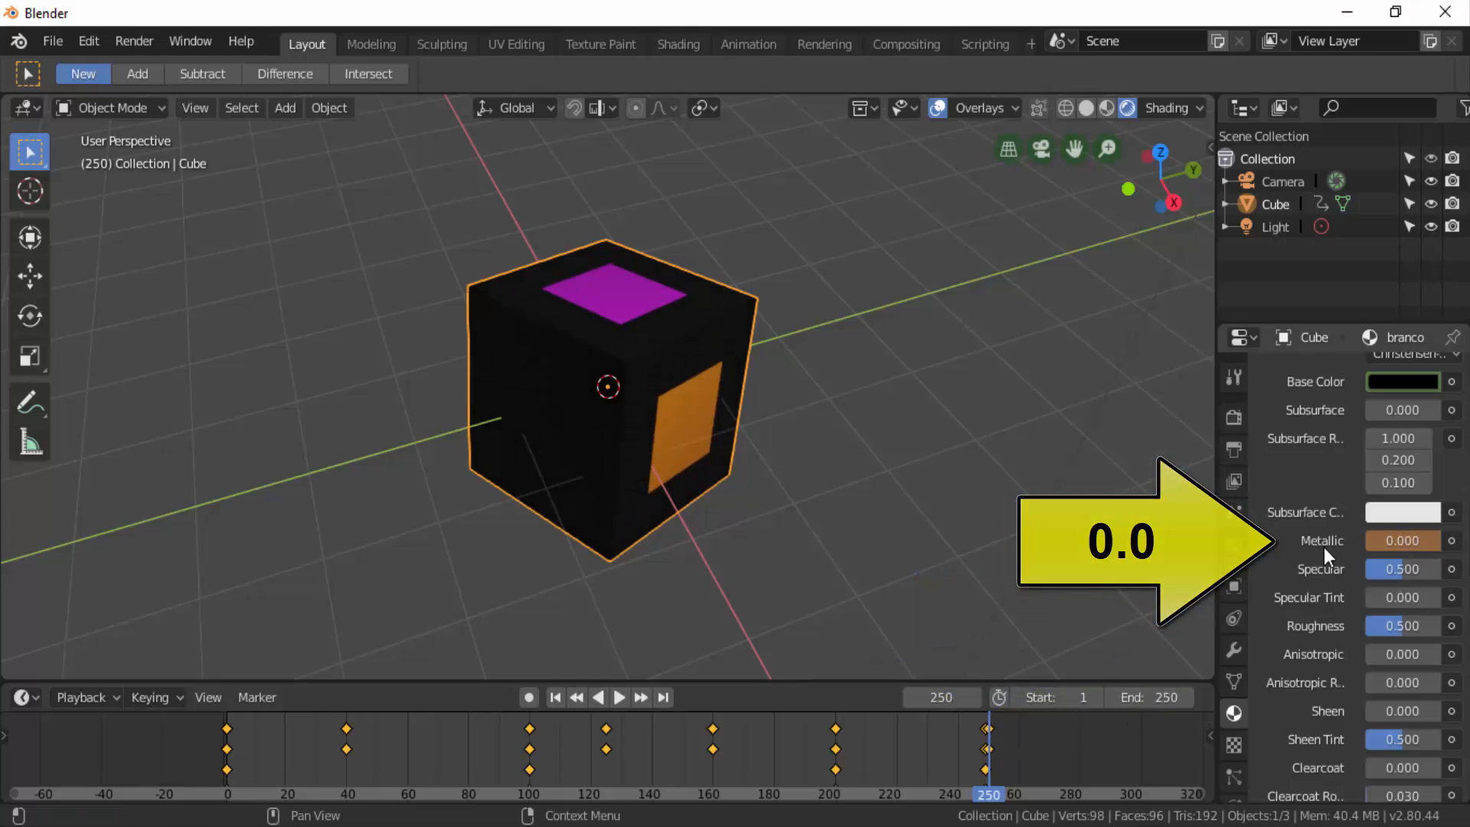
right_click(1393, 540)
click(1381, 540)
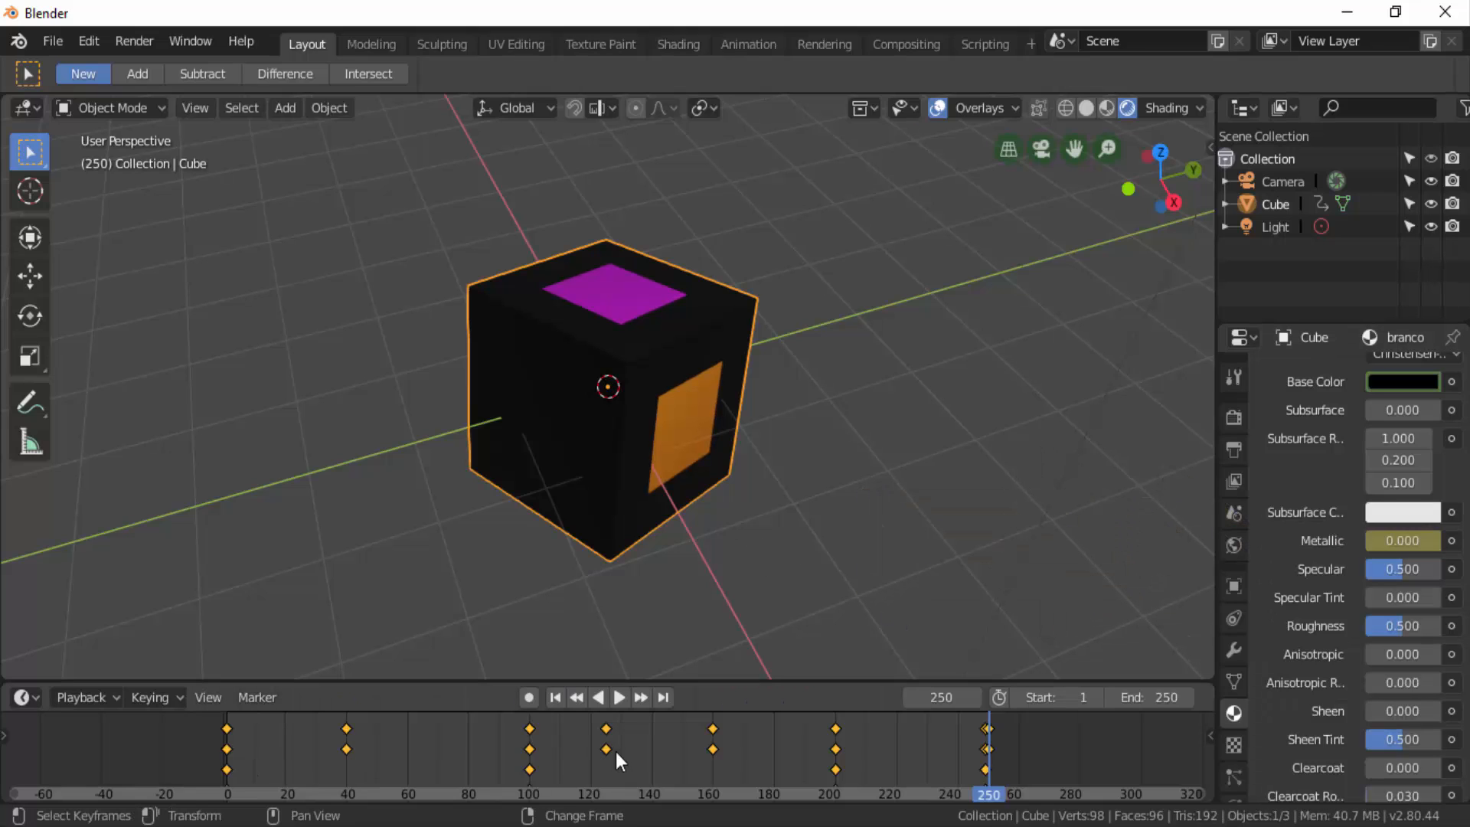
At frame 125, set the branco material's Roughness to 0.000 and insert a keyframe on it
click(607, 729)
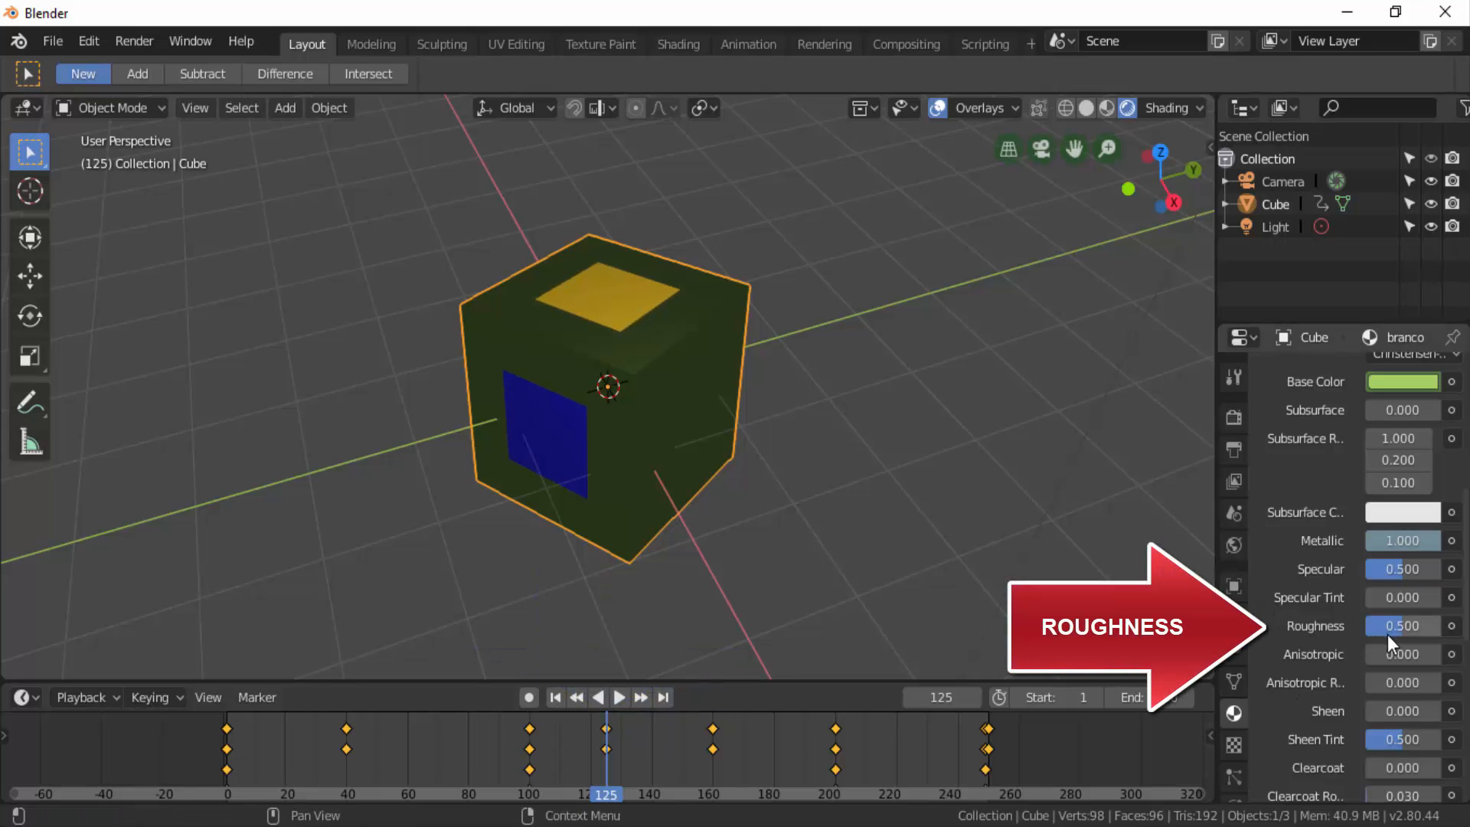
key(BackSpace)
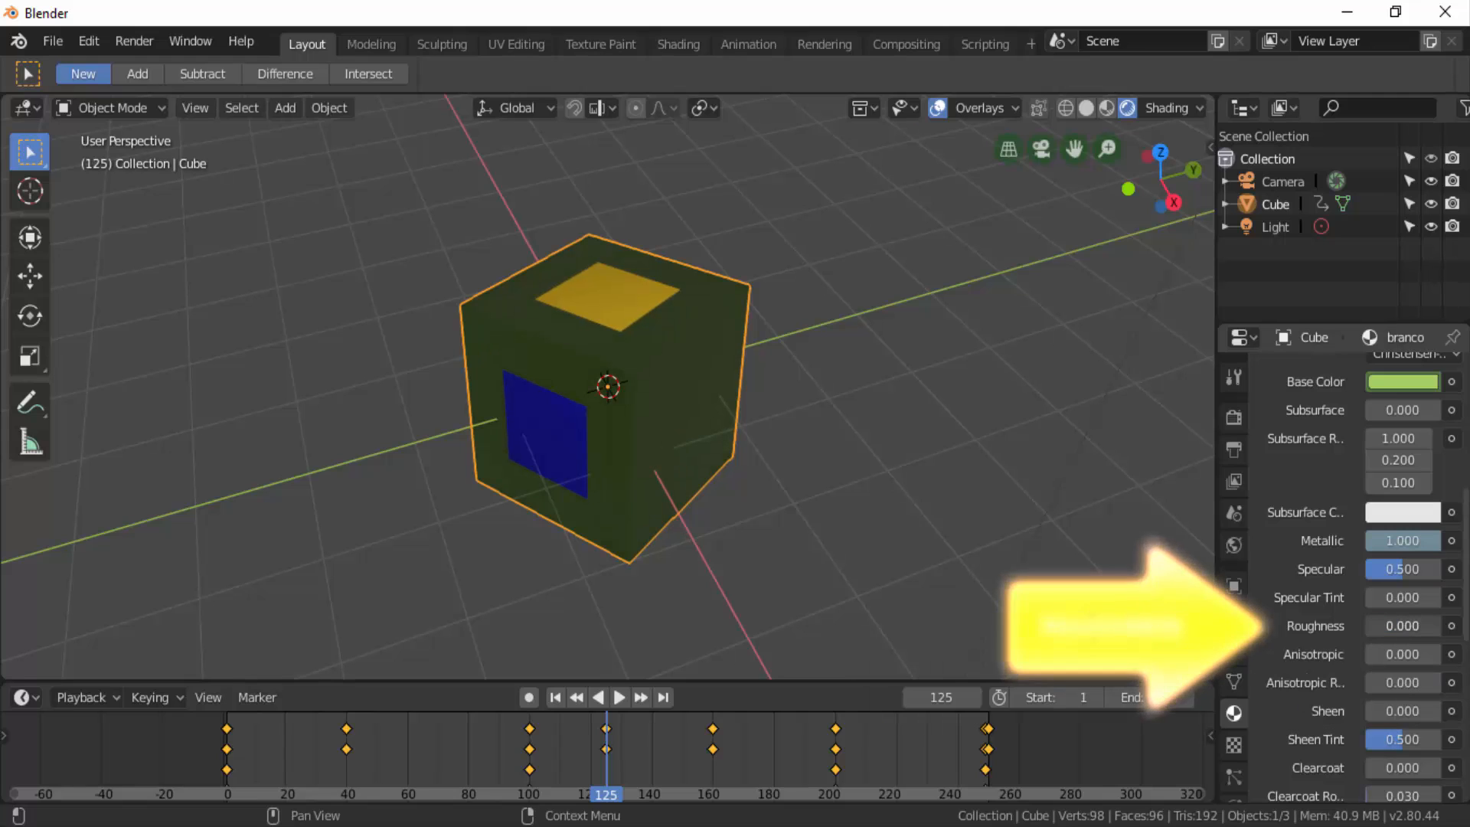
right_click(1389, 623)
click(1294, 508)
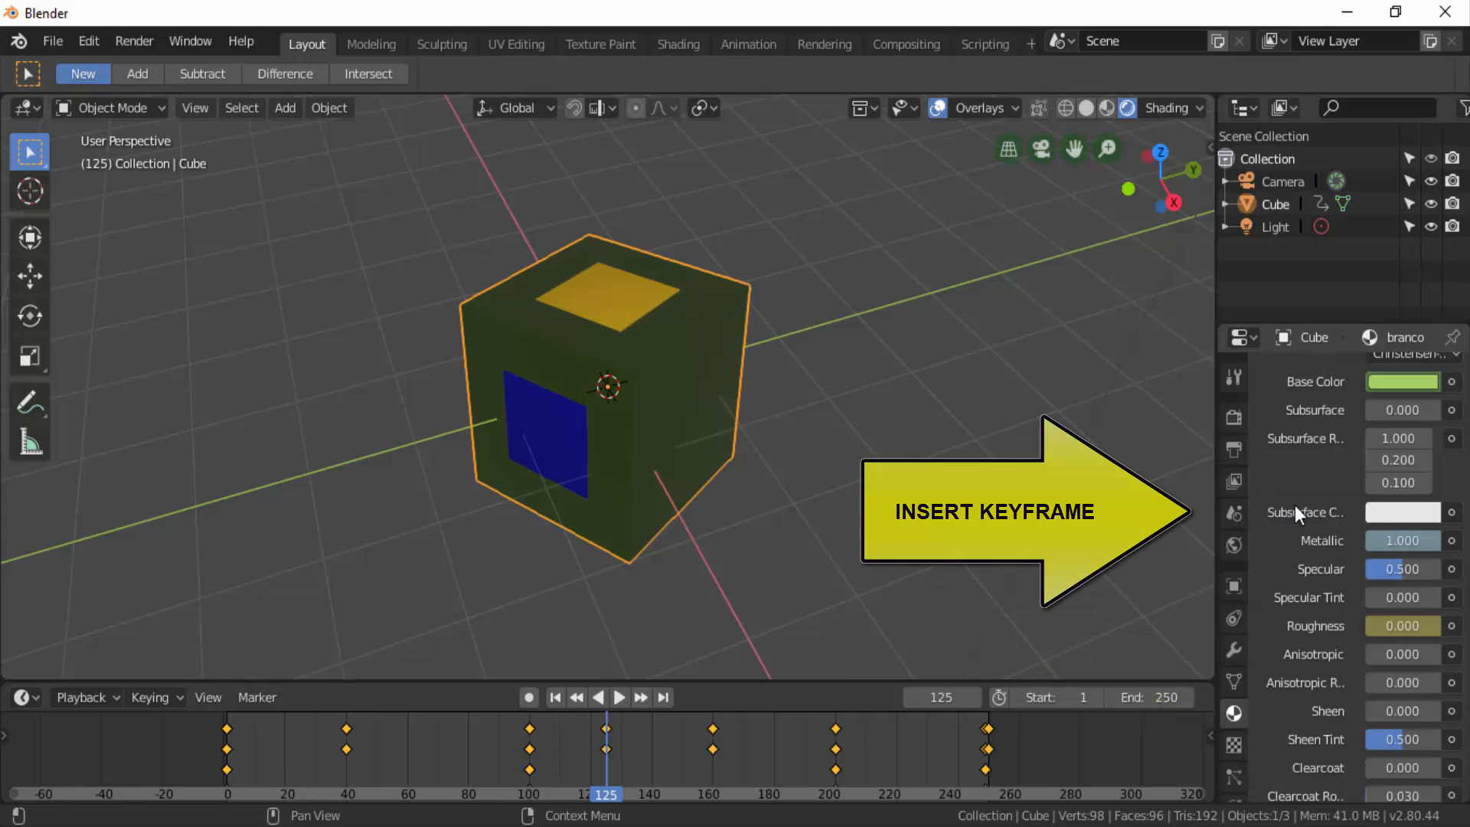
At frame 250, set the branco material's Roughness to 0.645 and insert a keyframe on it
right_click(989, 727)
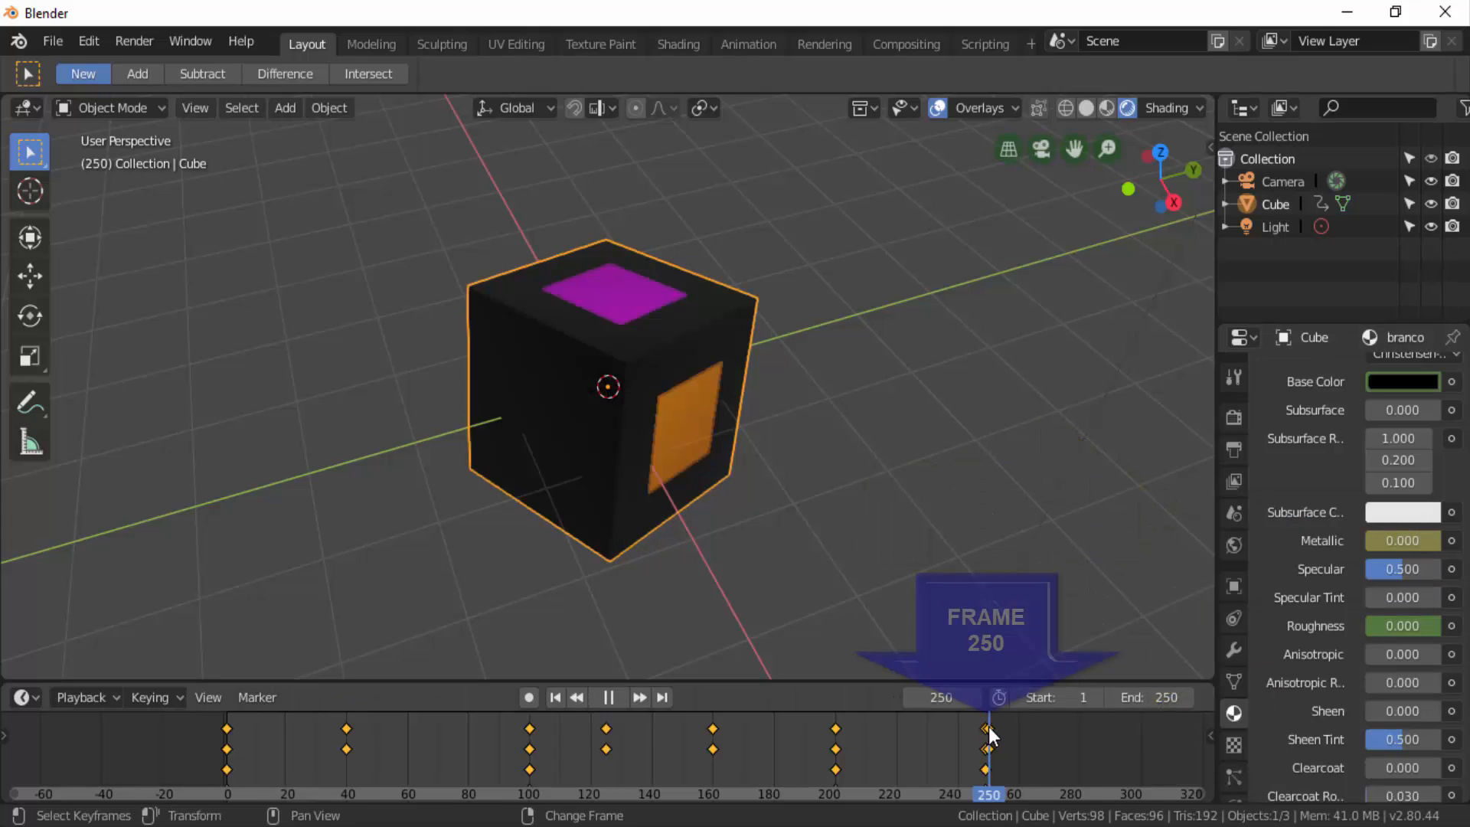
click(1391, 626)
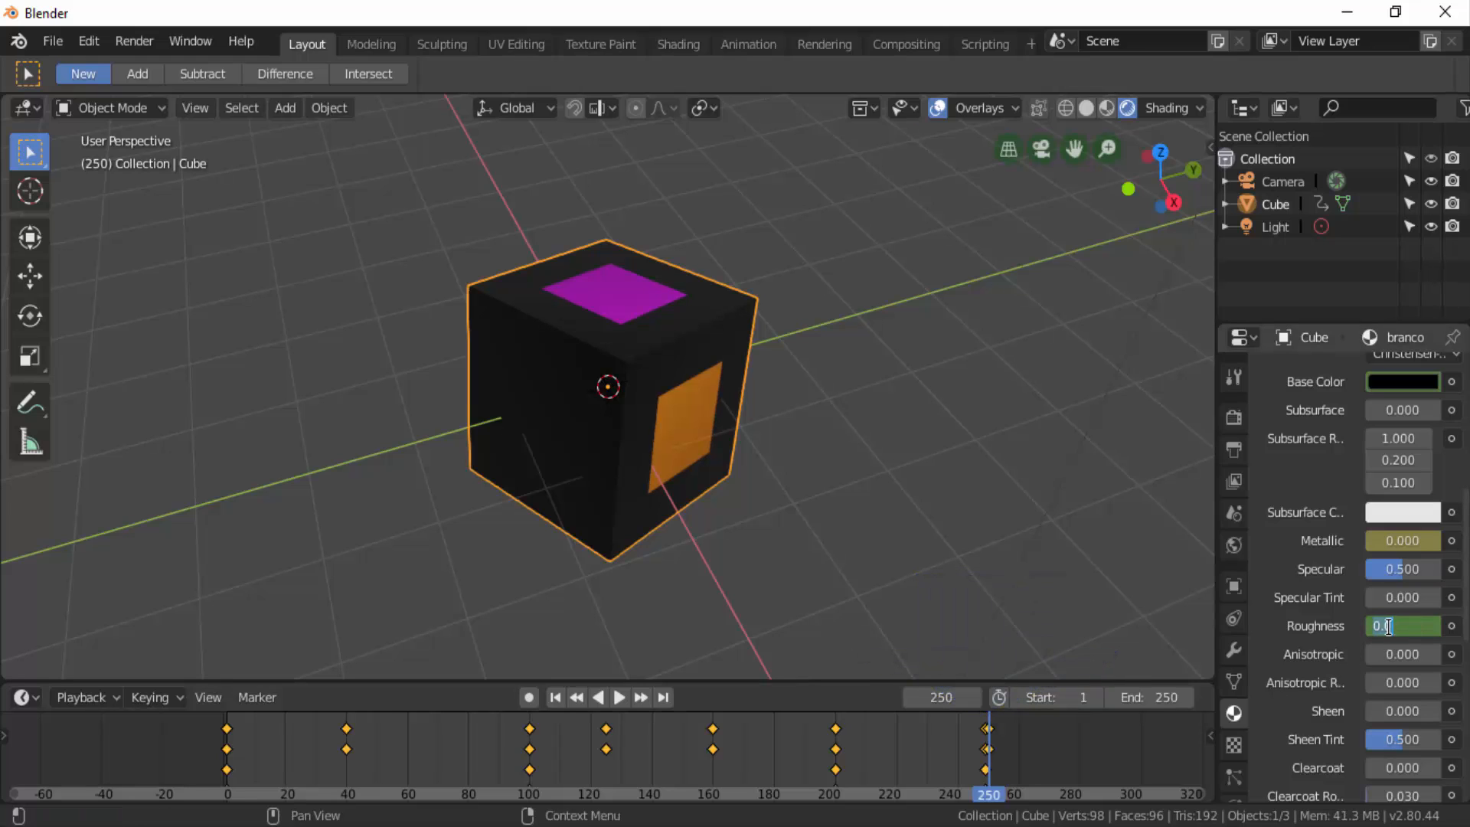
text(0.645)
key(Return)
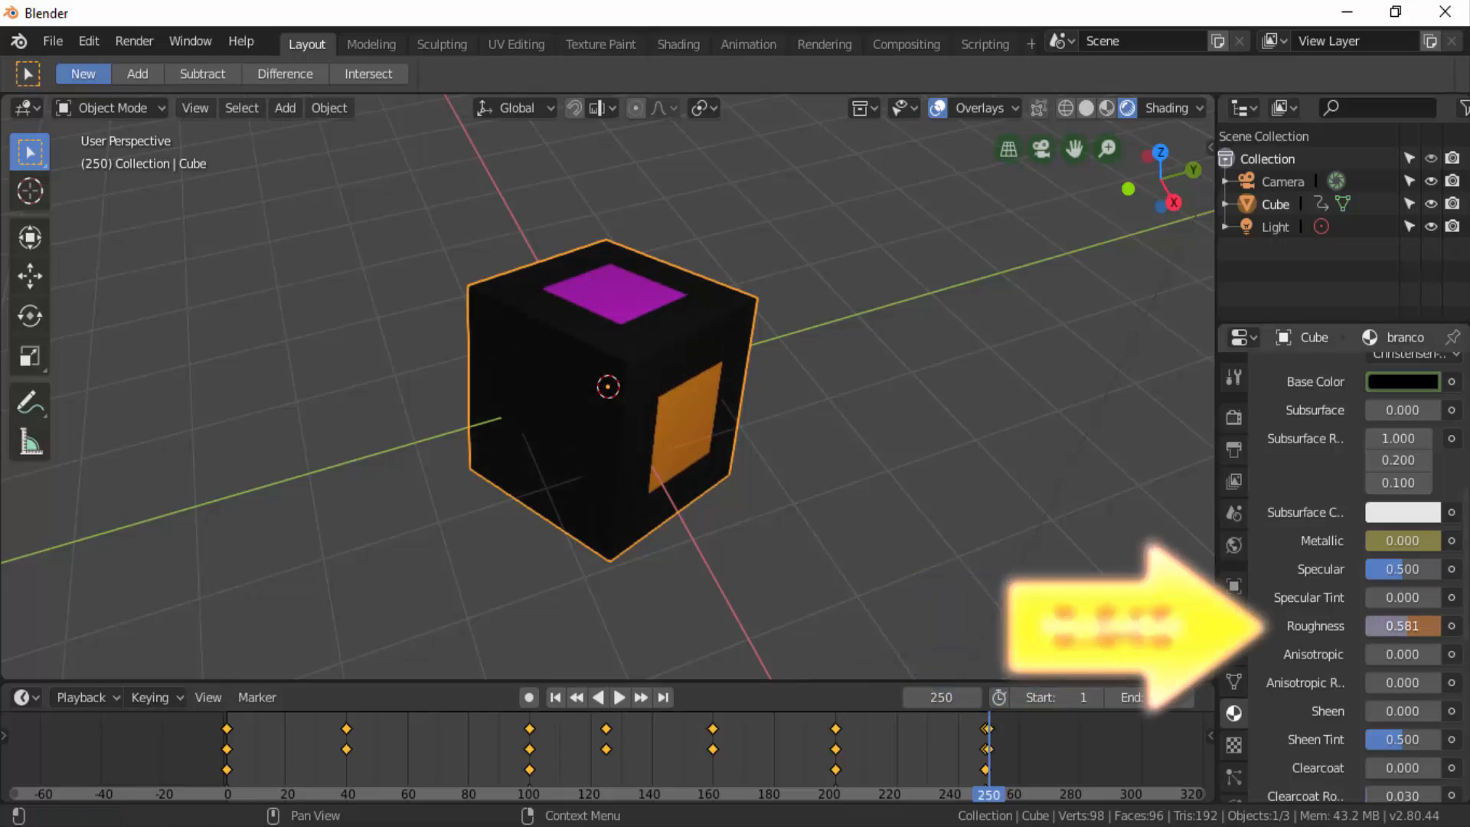
right_click(1419, 628)
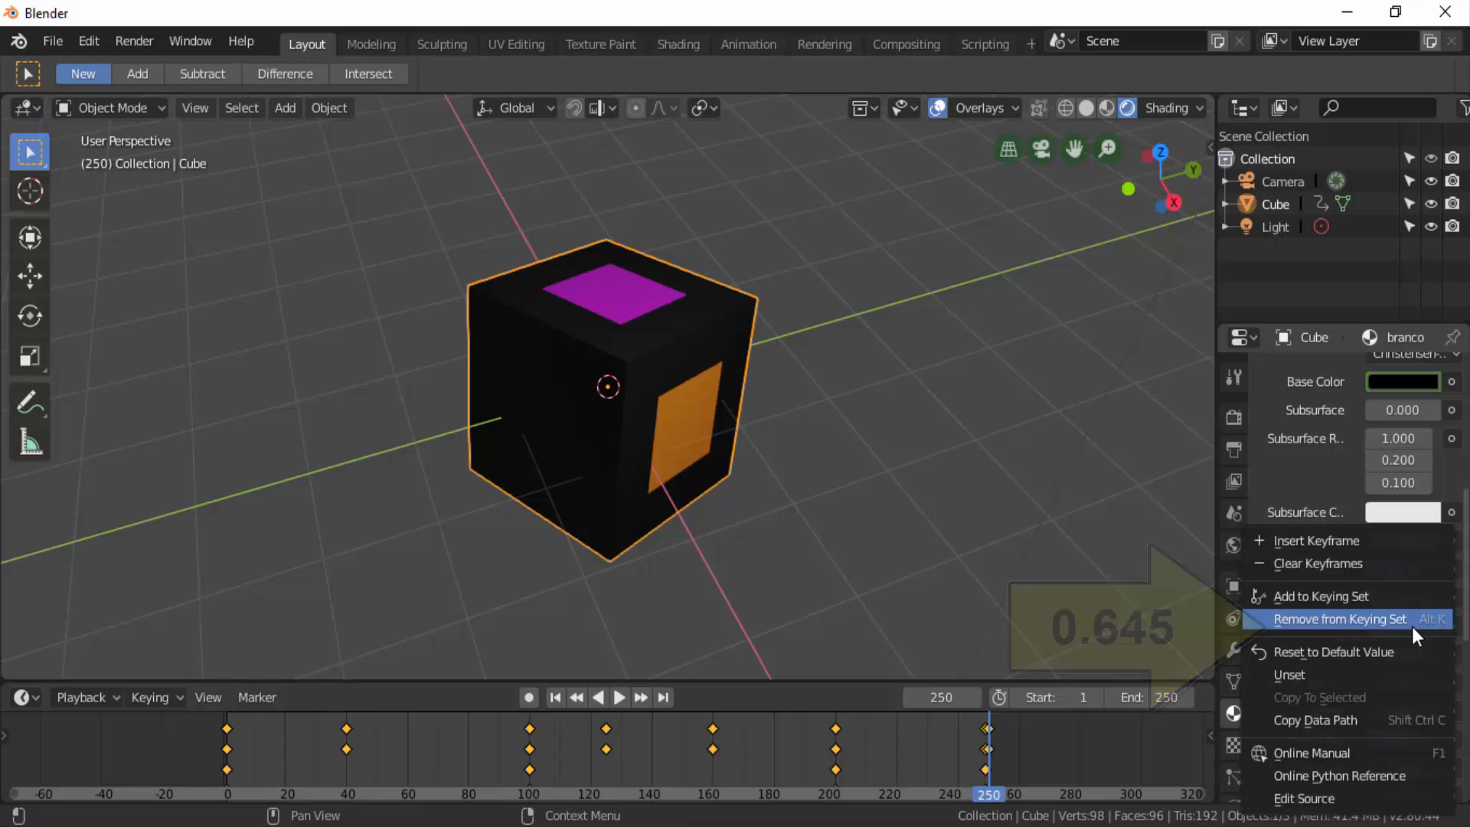
click(1317, 541)
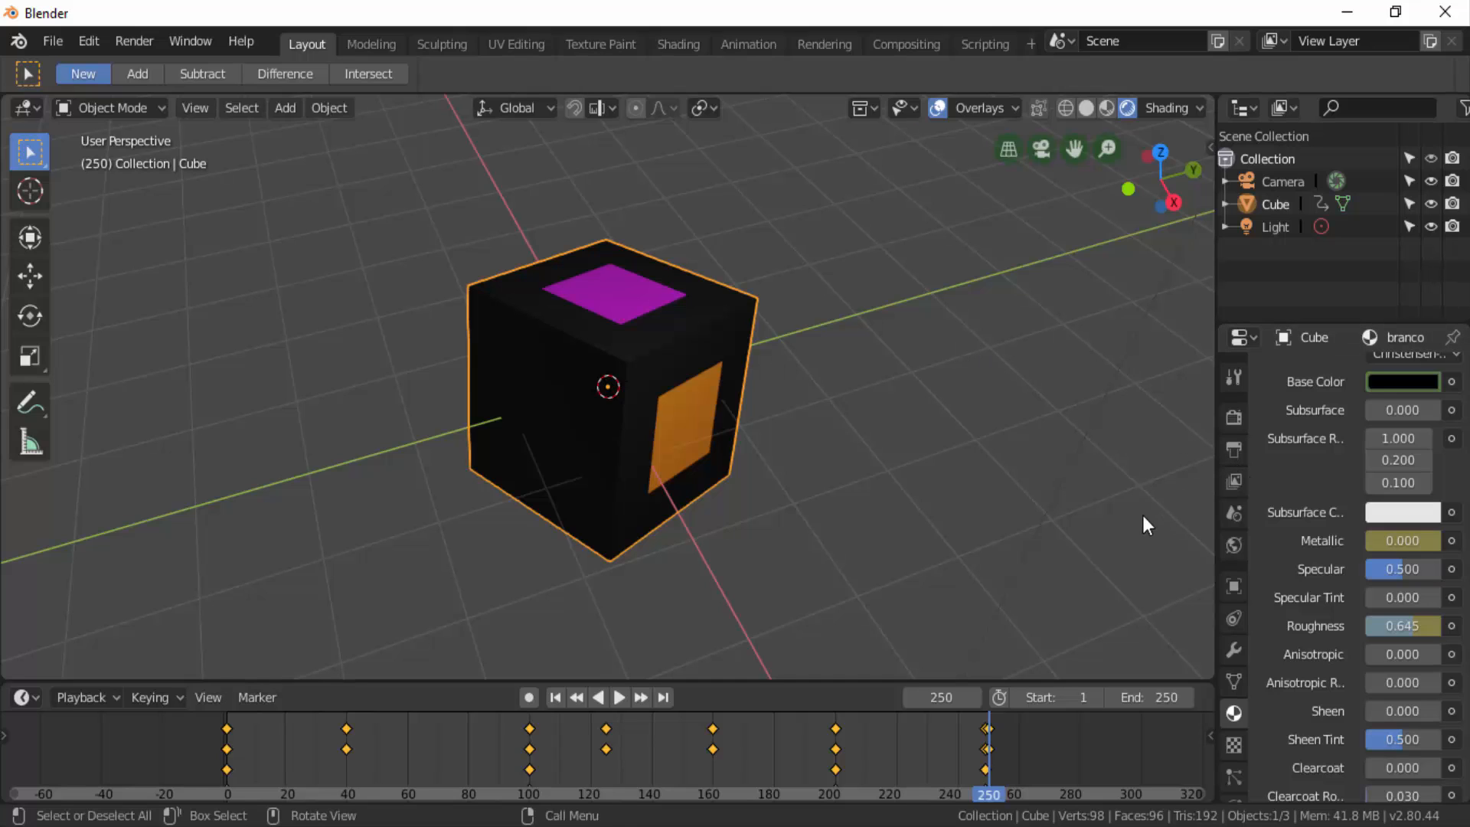
Assign an Environment Texture to the World background's Color
click(1233, 545)
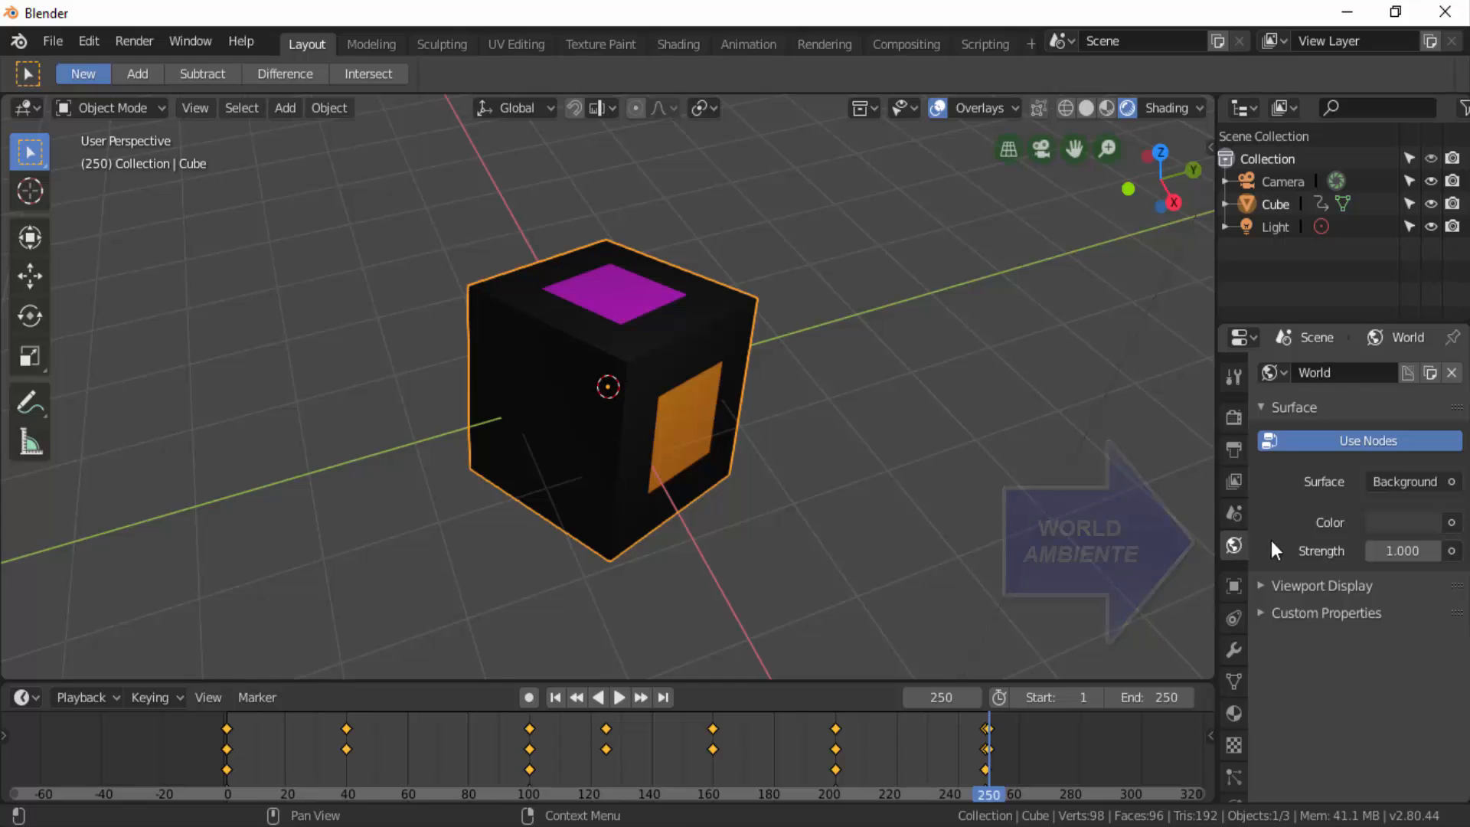
click(1451, 523)
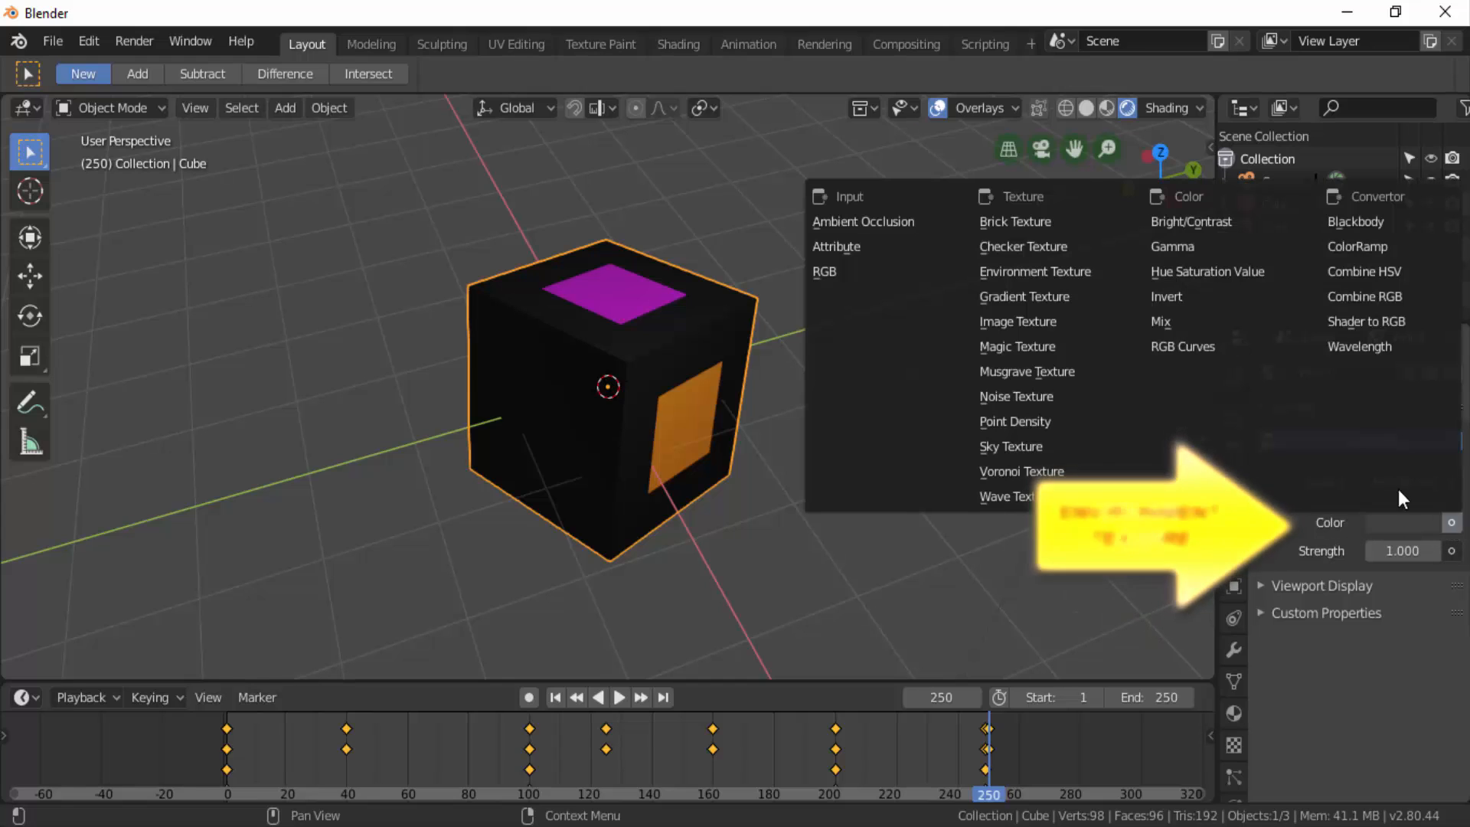
click(1026, 277)
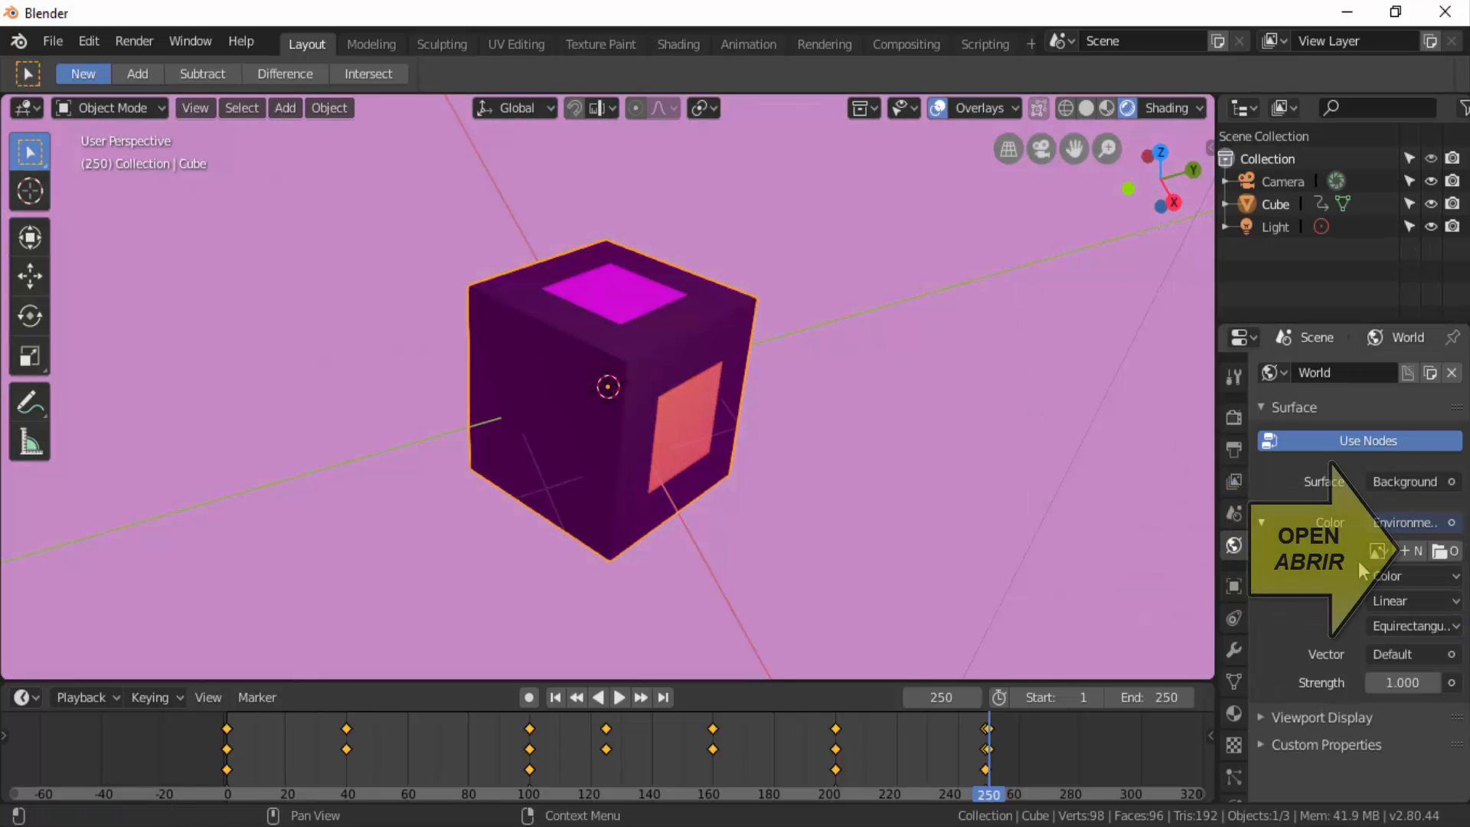
Load the image HDRI 2 (10).jpg from the HDRI 2 folder in Documents\Blender LMV into the World's Environment Texture
click(1436, 550)
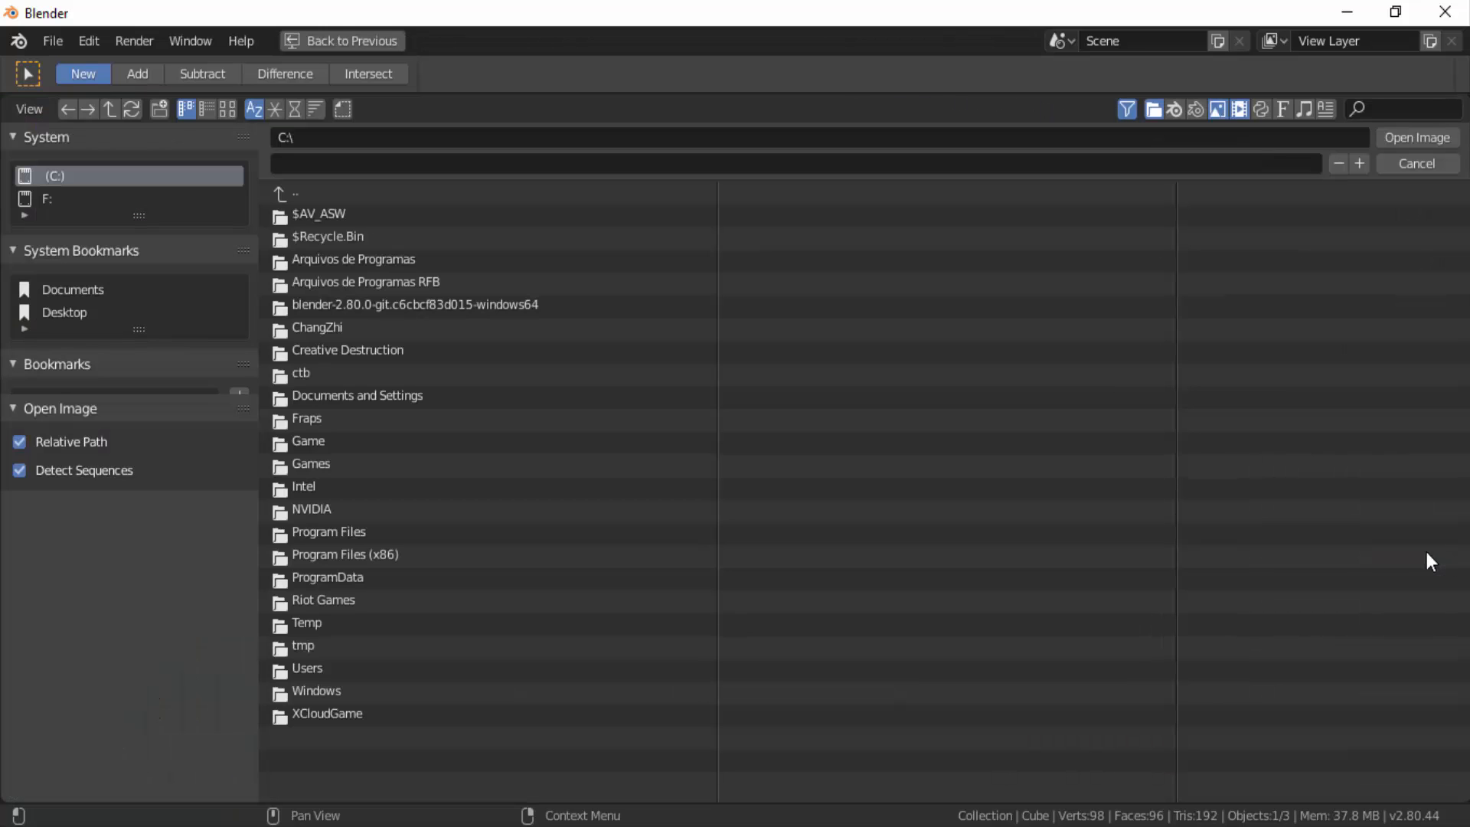
click(93, 290)
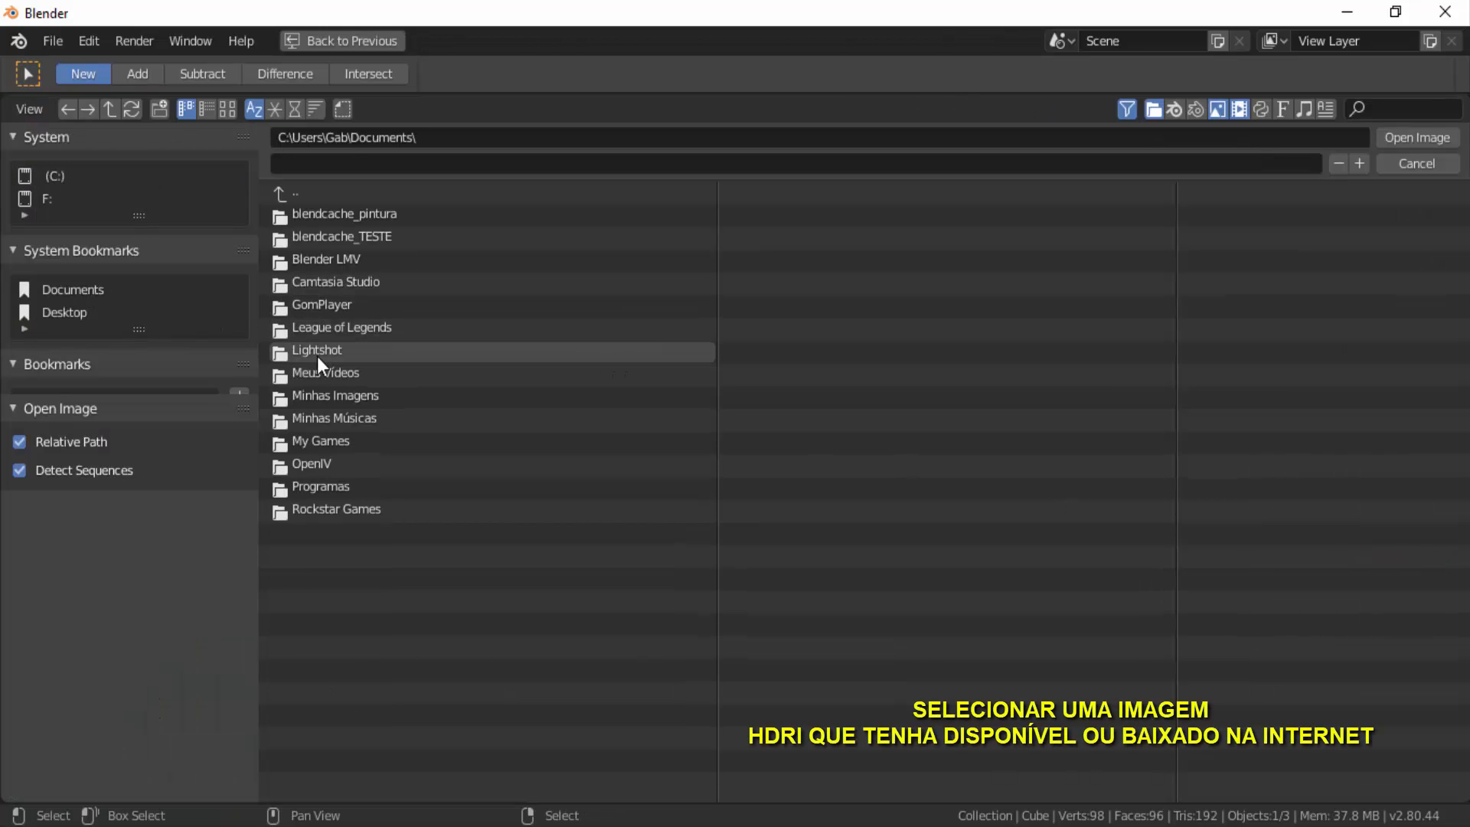
click(337, 262)
click(337, 261)
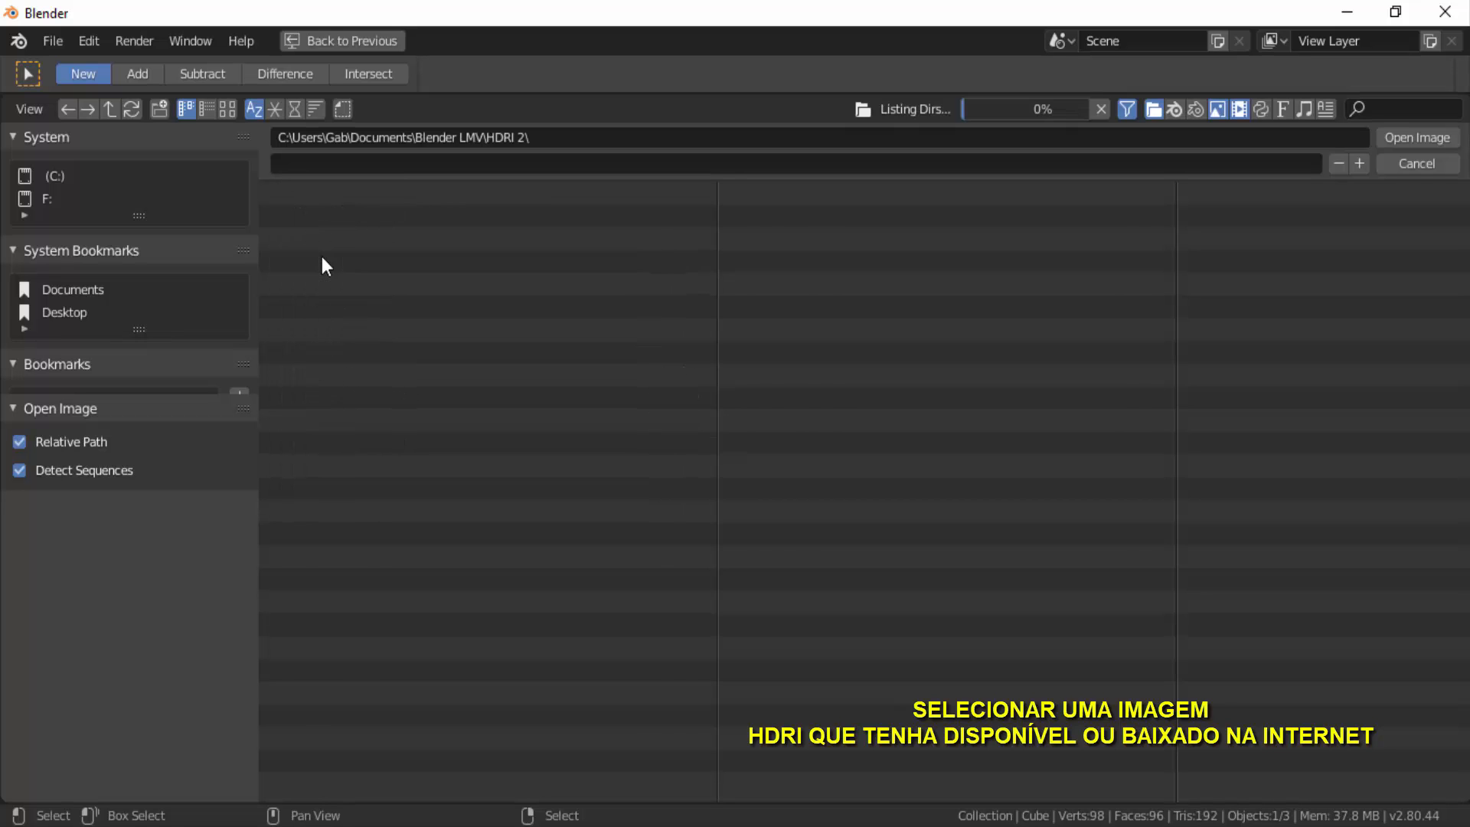
click(230, 112)
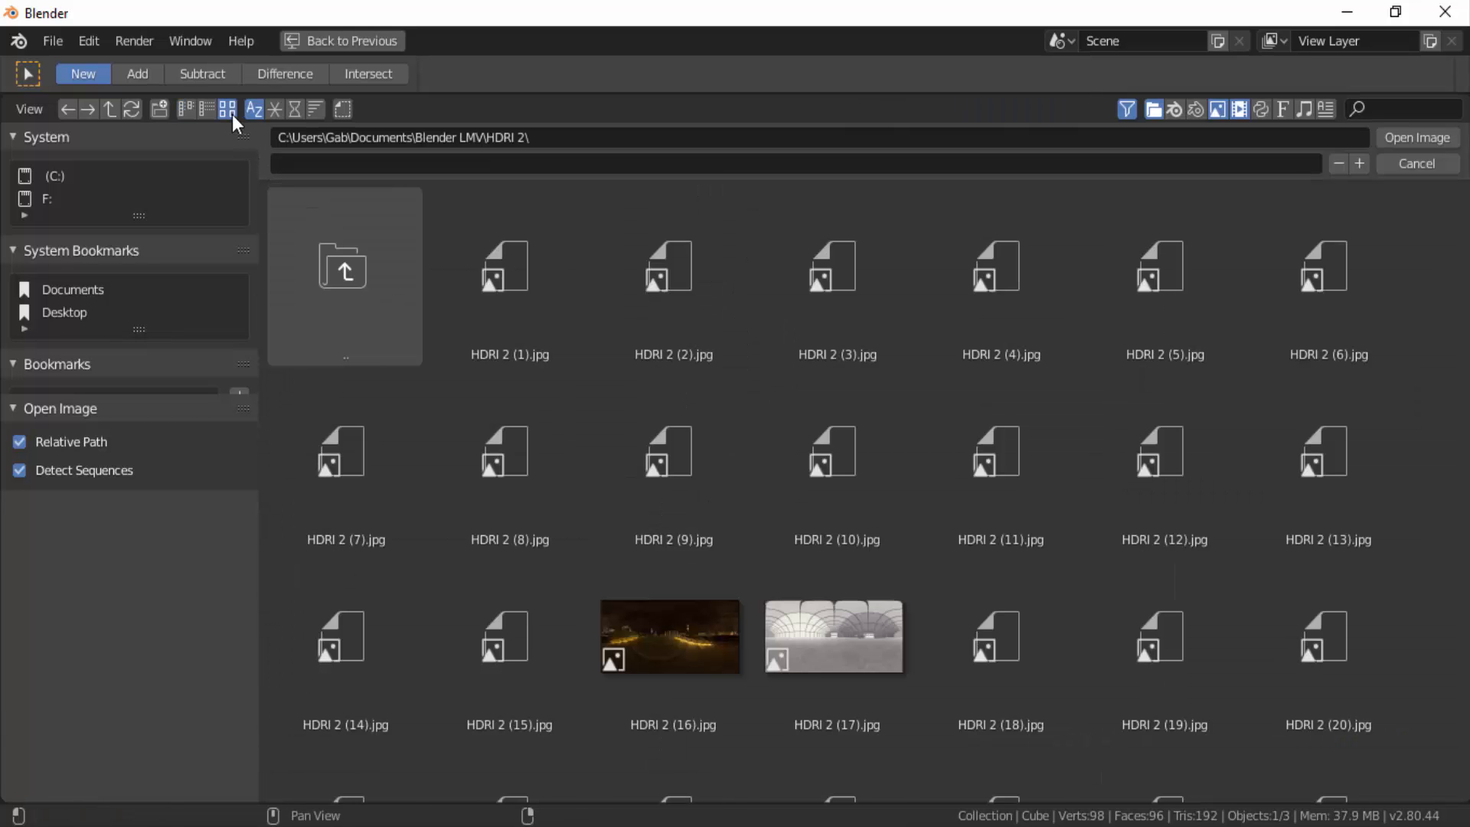
click(866, 444)
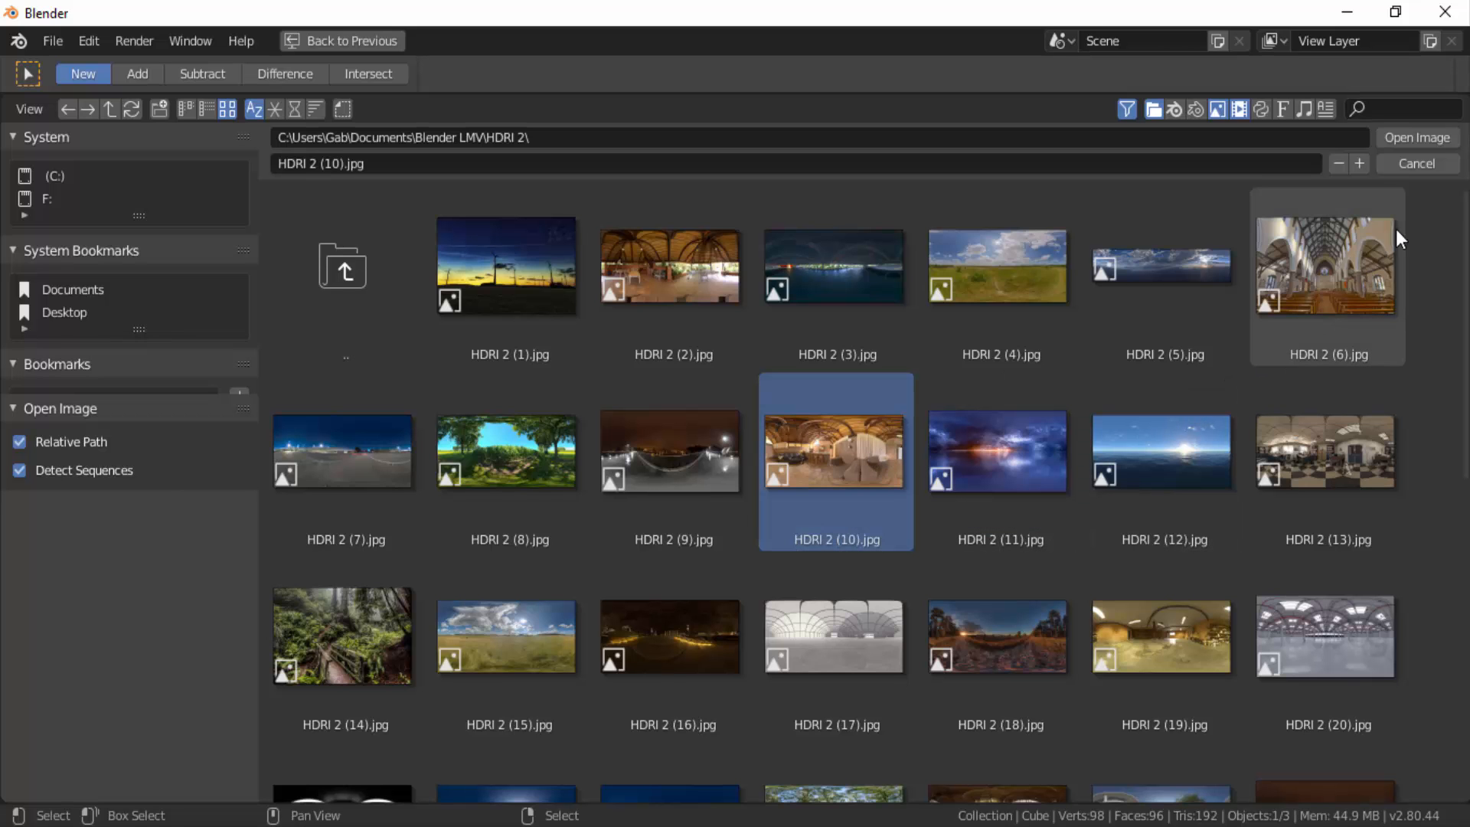
click(1421, 138)
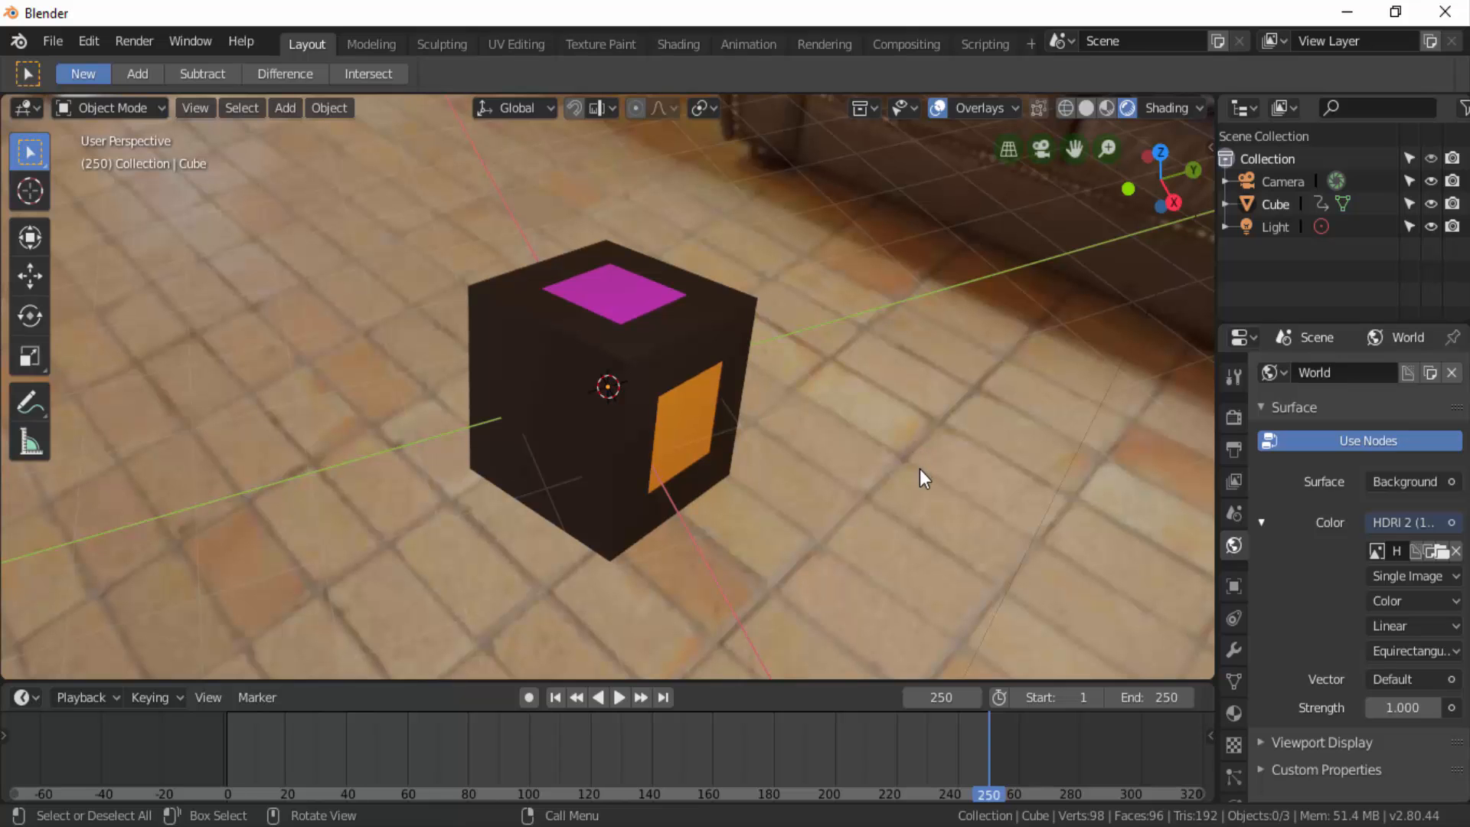
Play the animation to review the cube under the HDRI, stop at frame 152, and show the branco material's settings
click(618, 698)
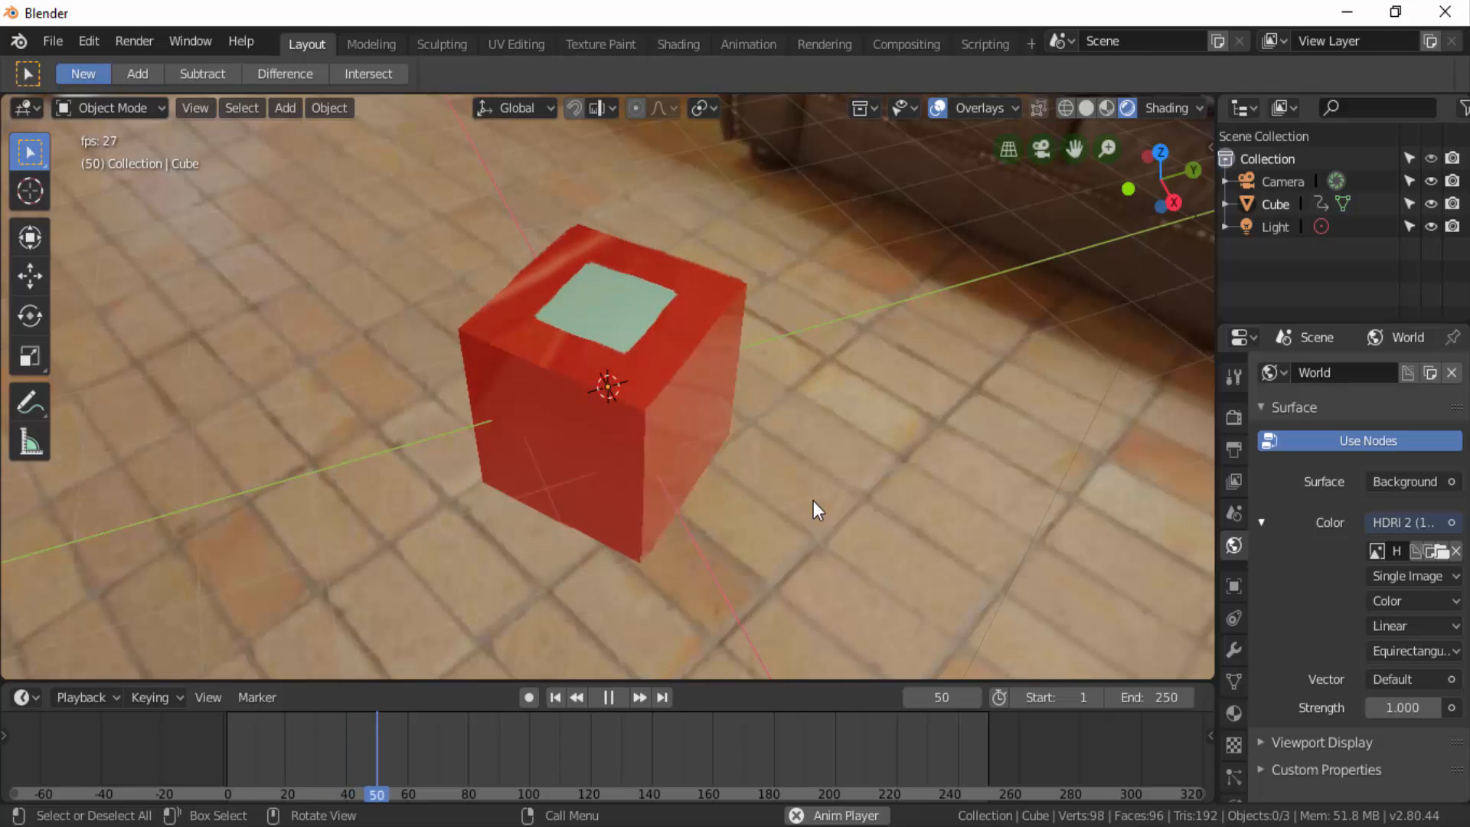
click(610, 696)
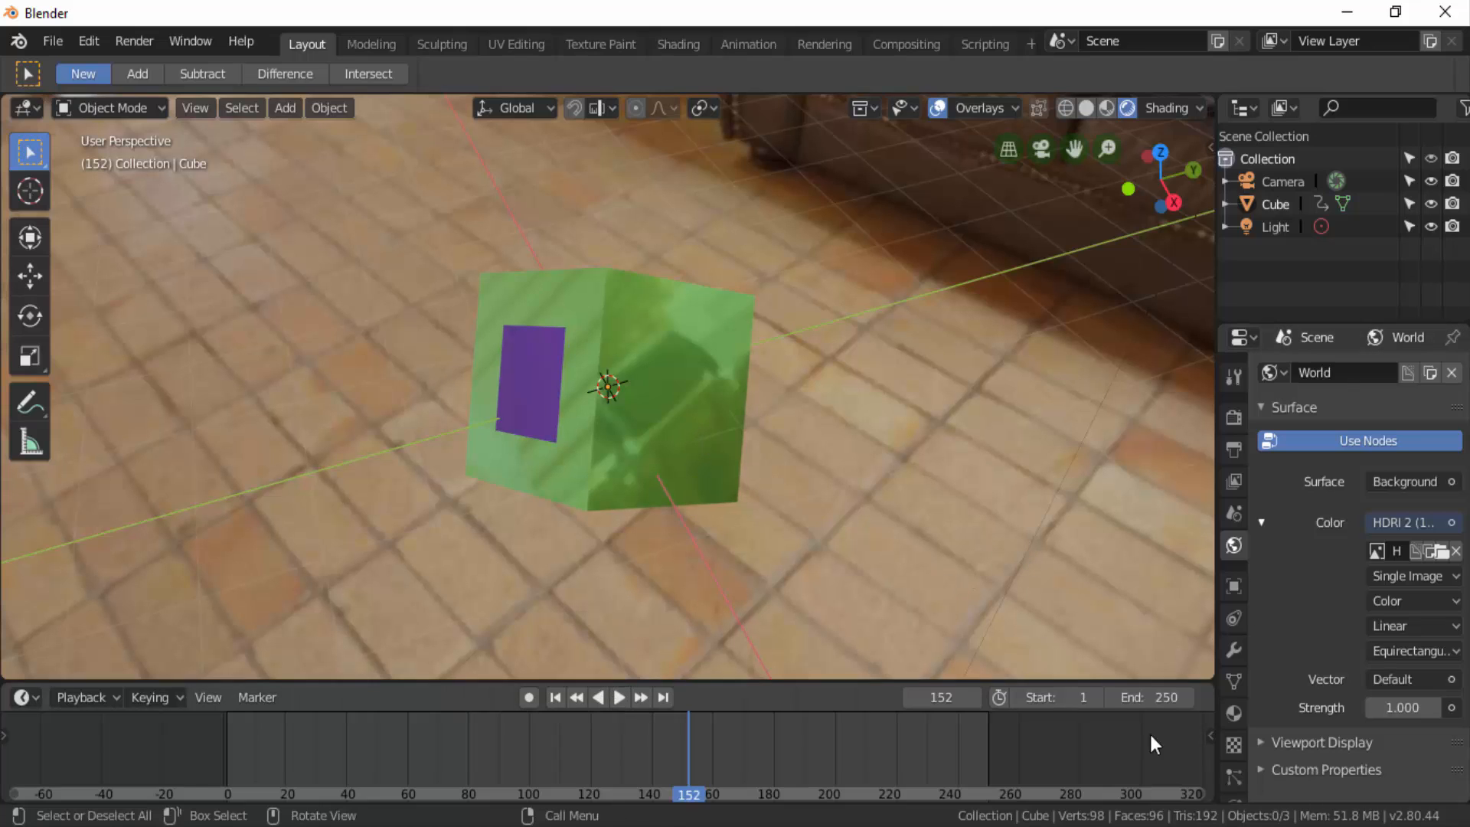
click(1234, 712)
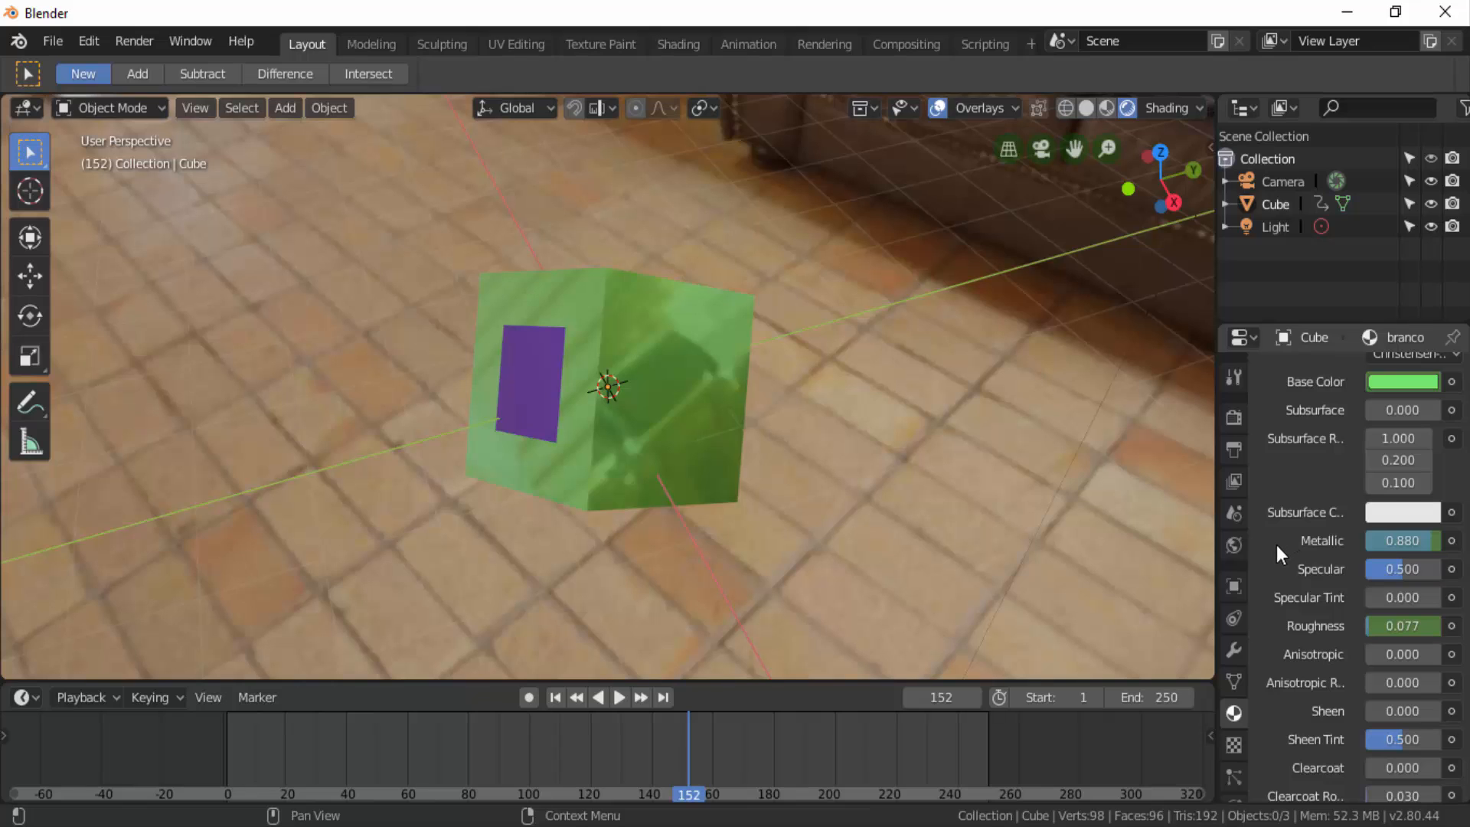